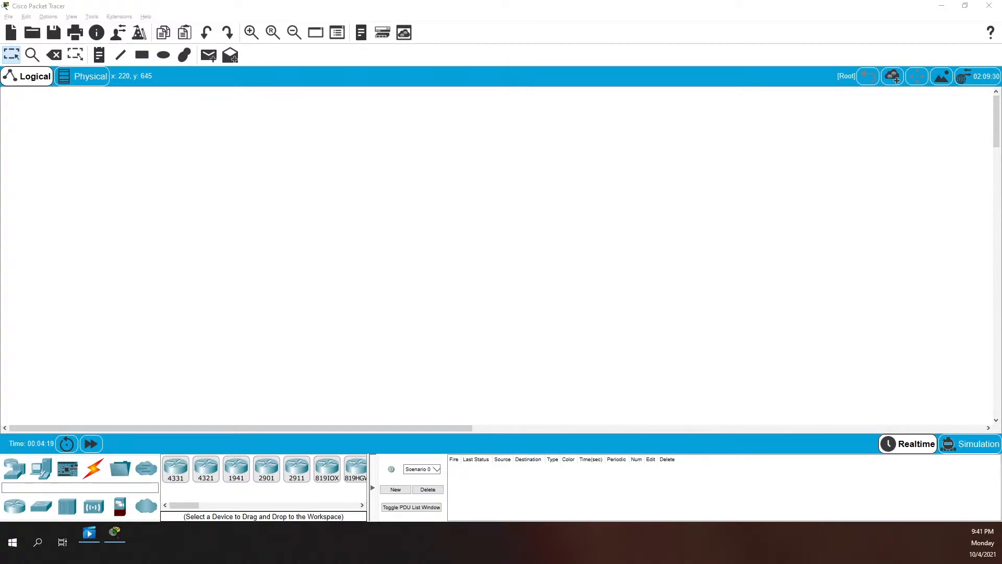
Briefly show the desktop, then maximize the INFR 1411U Lab 4.docx Word window
{"action": "key", "text": "super+d"}
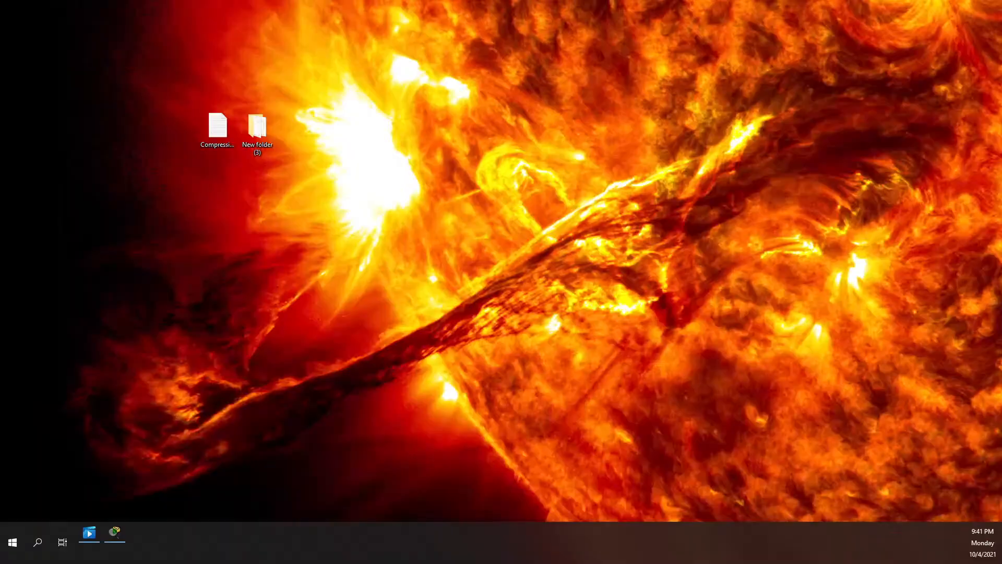
{"action": "key", "text": "super+d"}
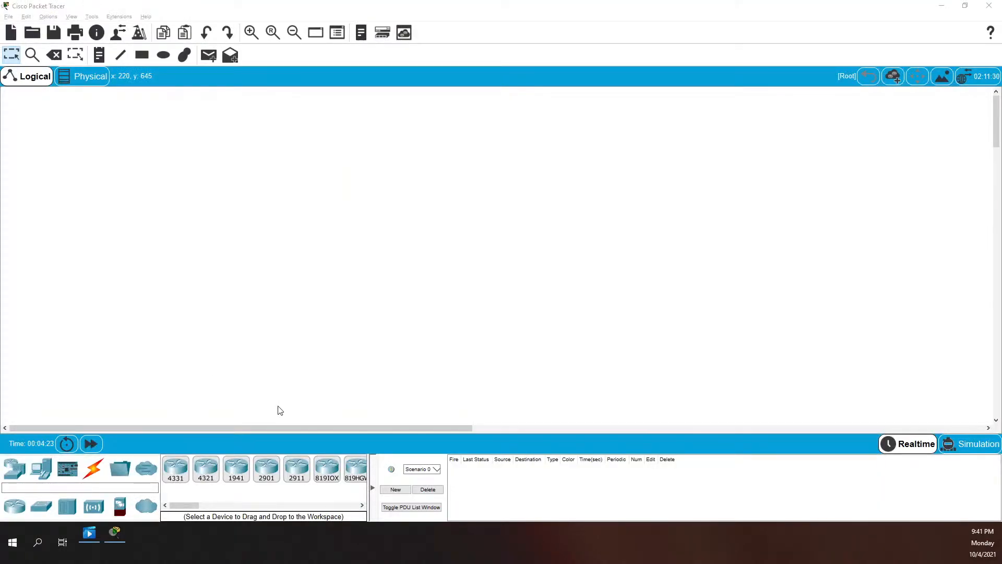
{"action": "mouse_move", "coordinate": [714, 11]}
{"action": "left_mouse_down"}
{"action": "mouse_move", "coordinate": [779, 63]}
{"action": "mouse_move", "coordinate": [704, 2]}
{"action": "left_mouse_up"}
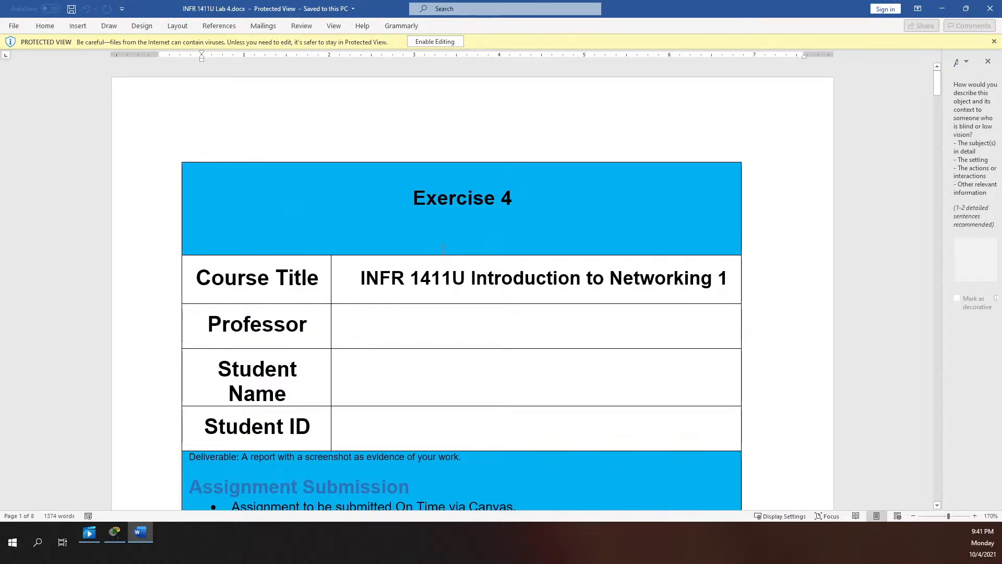
Move past the course information table down to the Objective and page-2 Address Table
{"action": "left_click", "coordinate": [545, 142]}
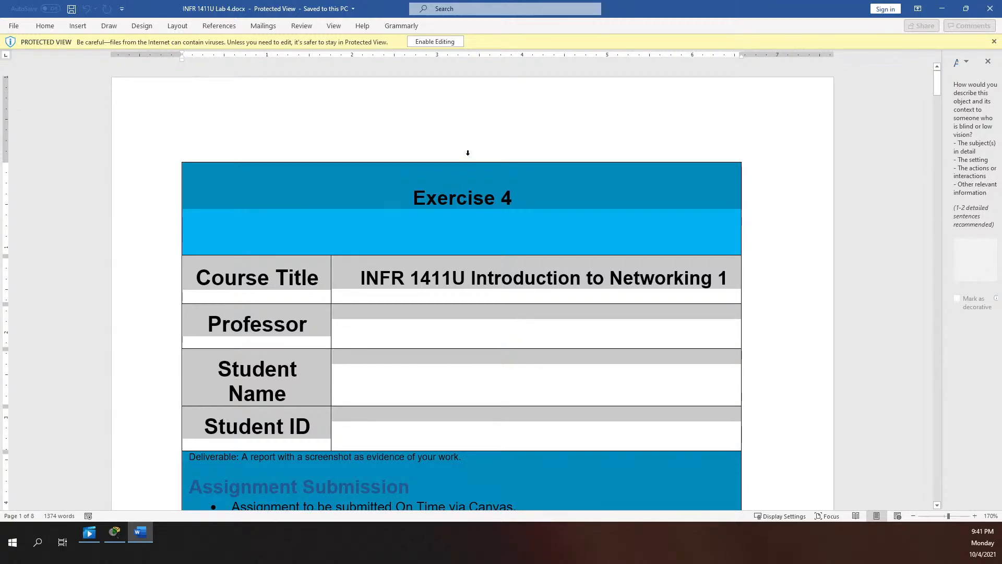
{"action": "left_click", "coordinate": [660, 371]}
{"action": "scroll", "coordinate": [574, 373], "scroll_direction": "down", "scroll_amount": 6}
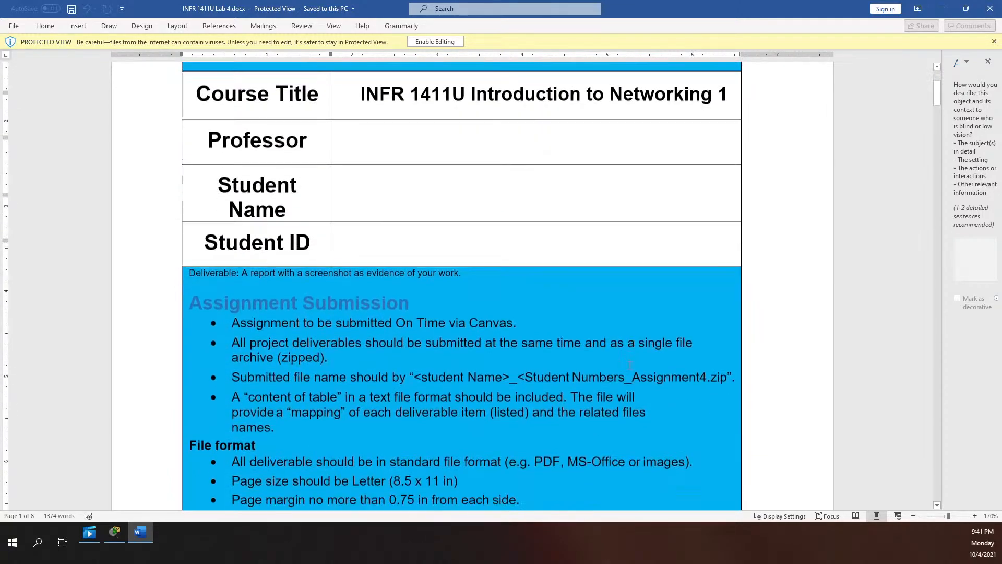
{"action": "scroll", "coordinate": [527, 374], "scroll_direction": "down", "scroll_amount": 10}
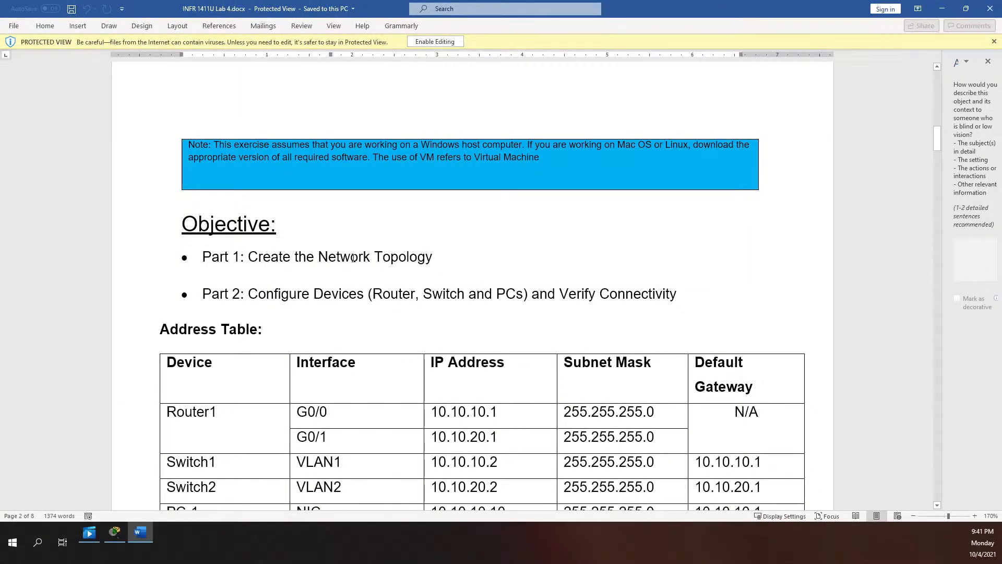
{"action": "scroll", "coordinate": [342, 286], "scroll_direction": "down", "scroll_amount": 3}
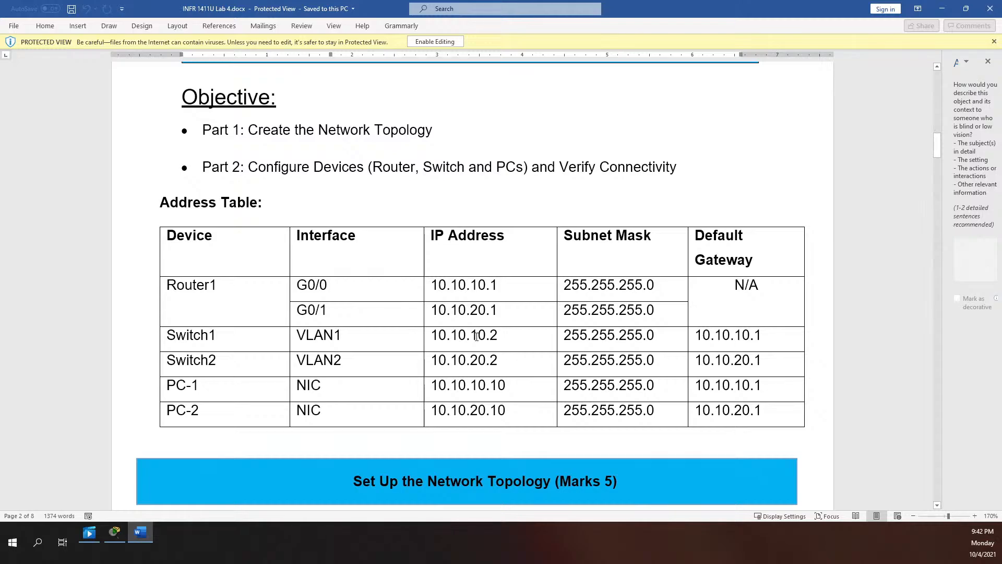
{"action": "scroll", "coordinate": [460, 329], "scroll_direction": "down", "scroll_amount": 3}
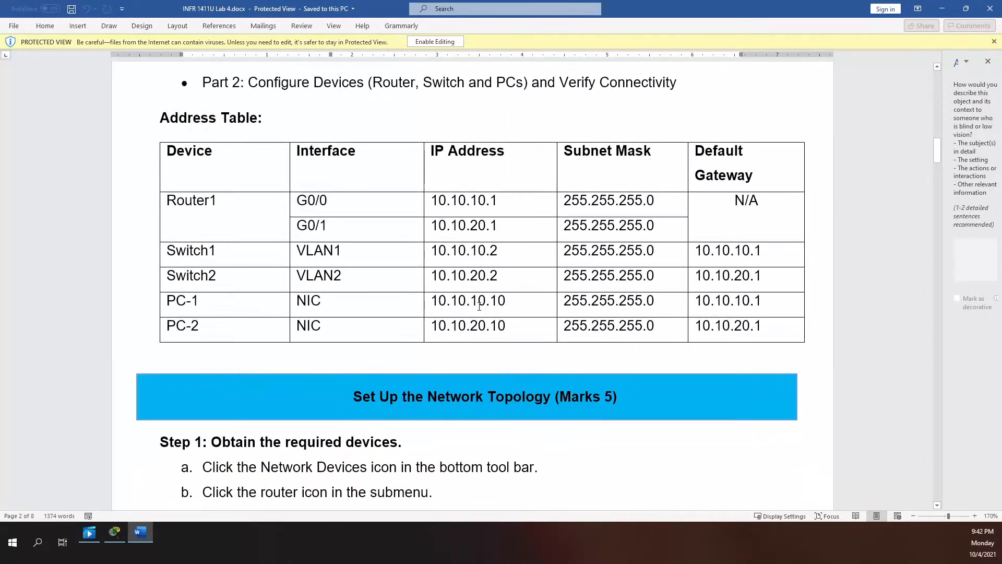
{"action": "left_click", "coordinate": [444, 251]}
{"action": "left_click", "coordinate": [484, 249]}
{"action": "left_click", "coordinate": [501, 250]}
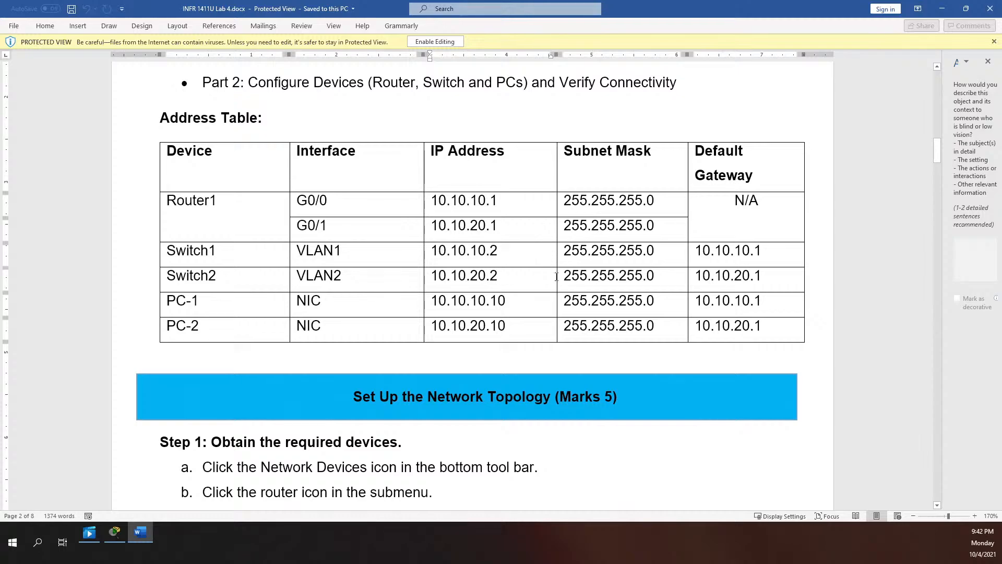
{"action": "left_click_drag", "start_coordinate": [489, 253], "coordinate": [431, 253]}
{"action": "left_click_drag", "start_coordinate": [488, 277], "coordinate": [431, 277]}
{"action": "left_click_drag", "start_coordinate": [489, 302], "coordinate": [430, 303]}
{"action": "left_click_drag", "start_coordinate": [491, 327], "coordinate": [426, 323]}
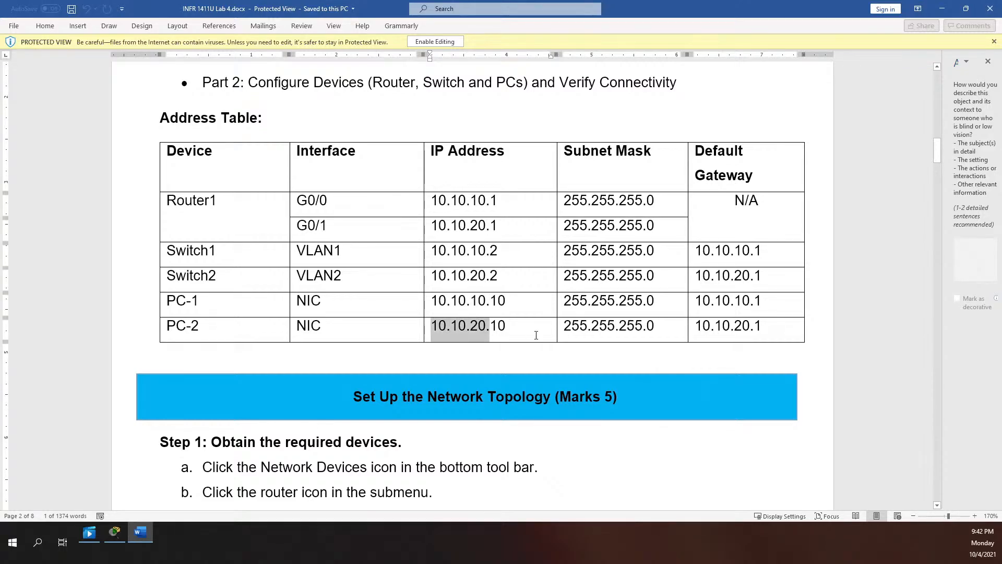
{"action": "left_click_drag", "start_coordinate": [512, 328], "coordinate": [492, 328]}
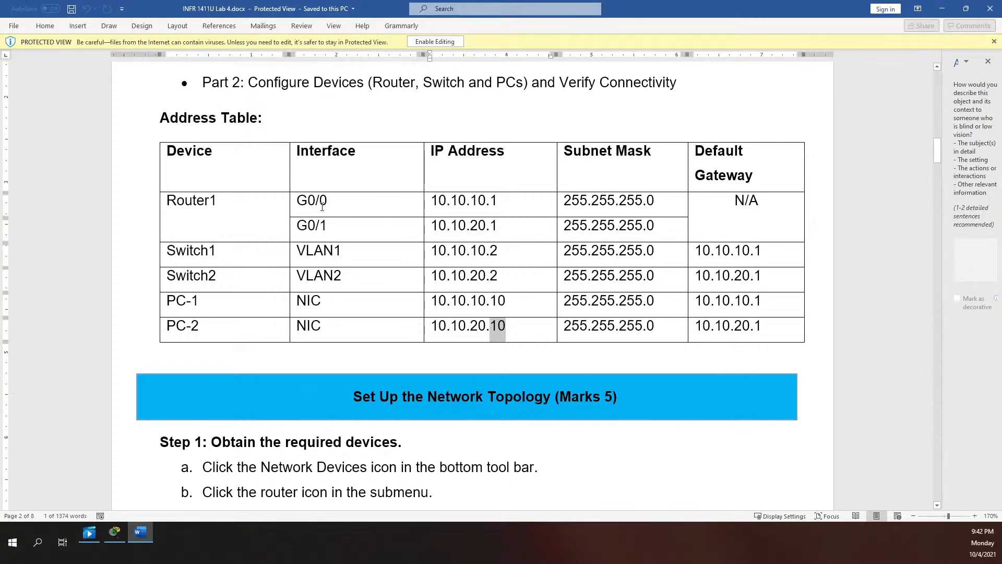
{"action": "left_click_drag", "start_coordinate": [432, 200], "coordinate": [486, 202]}
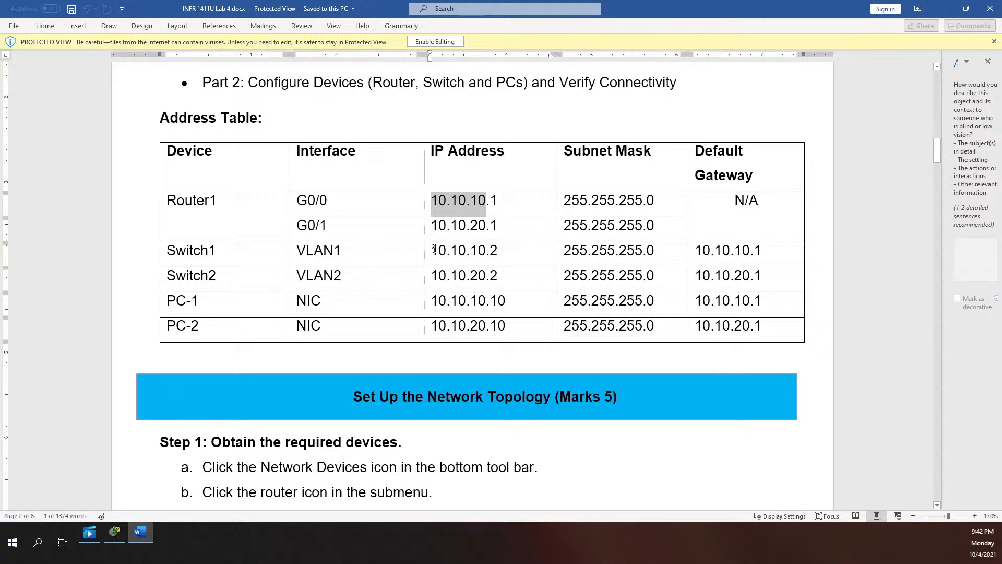
{"action": "left_click_drag", "start_coordinate": [433, 250], "coordinate": [486, 251]}
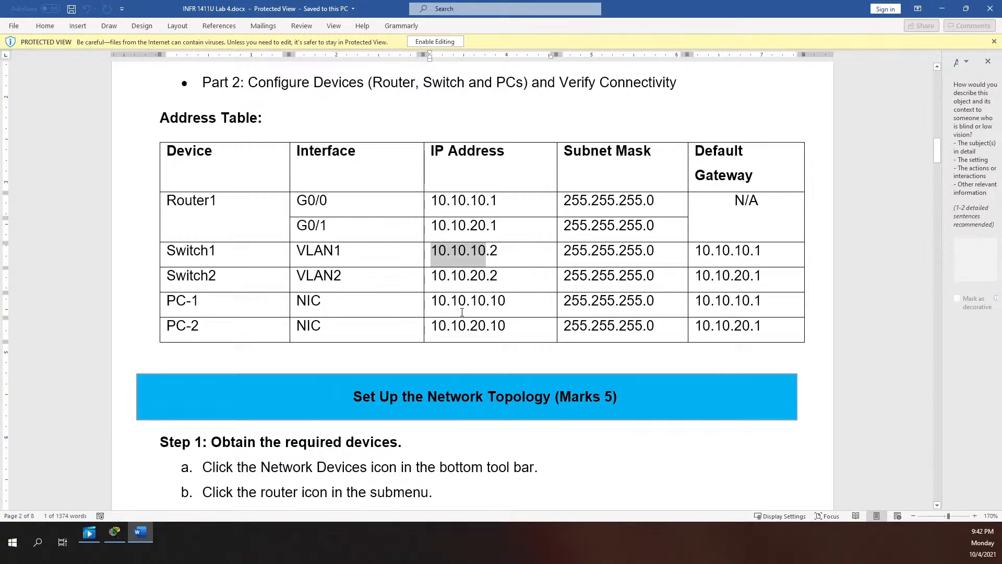
{"action": "left_click_drag", "start_coordinate": [432, 302], "coordinate": [482, 301]}
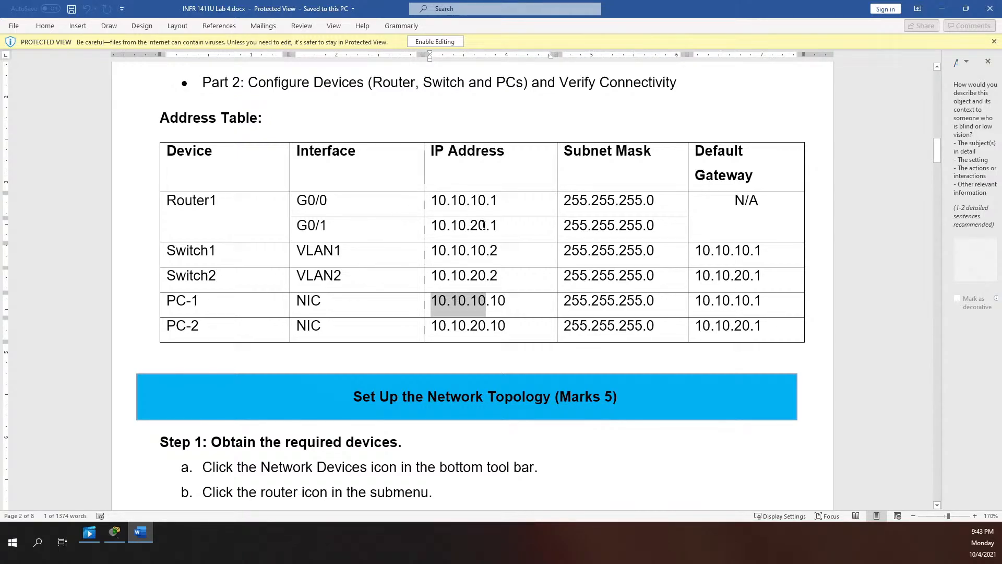
{"action": "left_click_drag", "start_coordinate": [433, 226], "coordinate": [486, 226]}
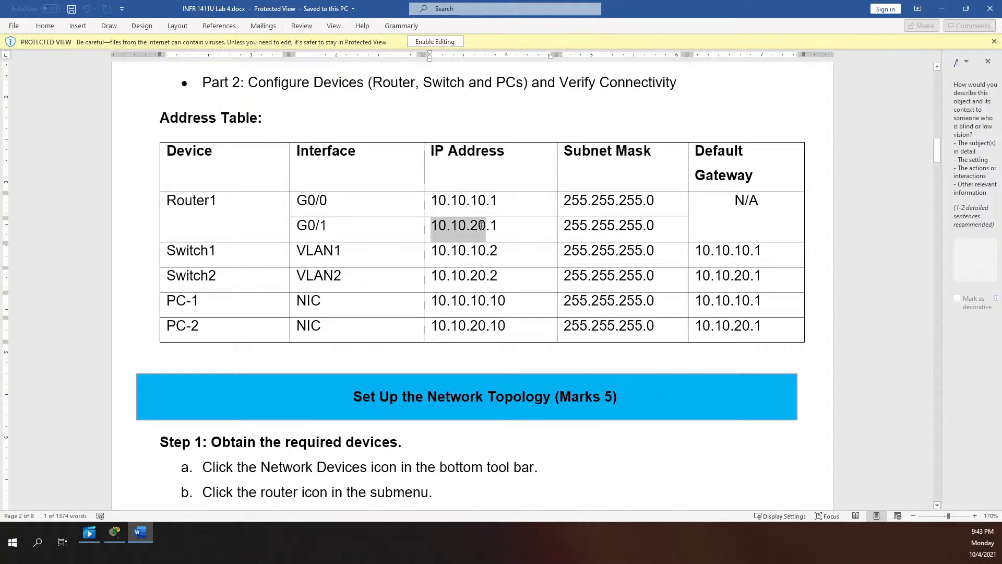
{"action": "left_click_drag", "start_coordinate": [443, 278], "coordinate": [482, 279]}
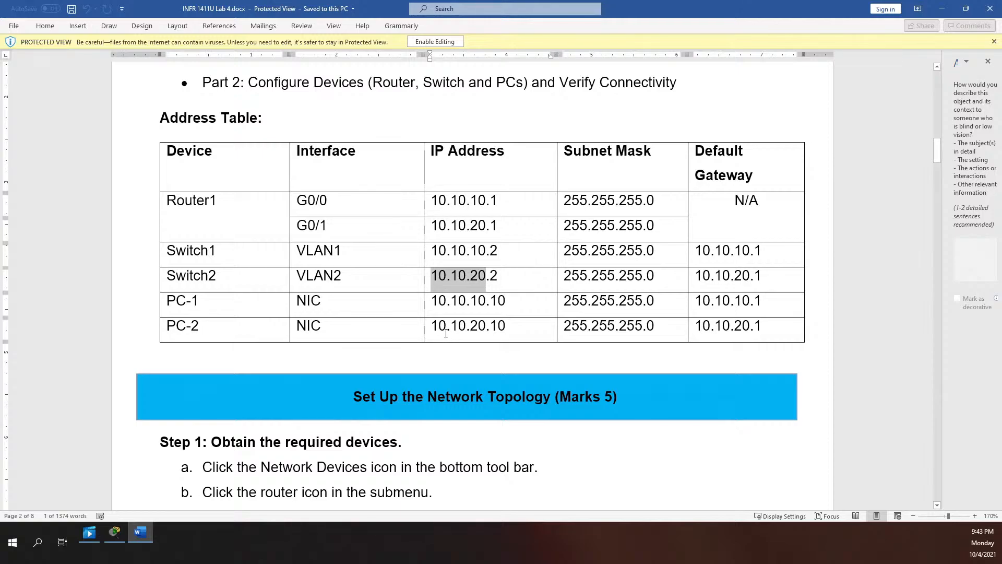
{"action": "left_click_drag", "start_coordinate": [431, 329], "coordinate": [485, 330]}
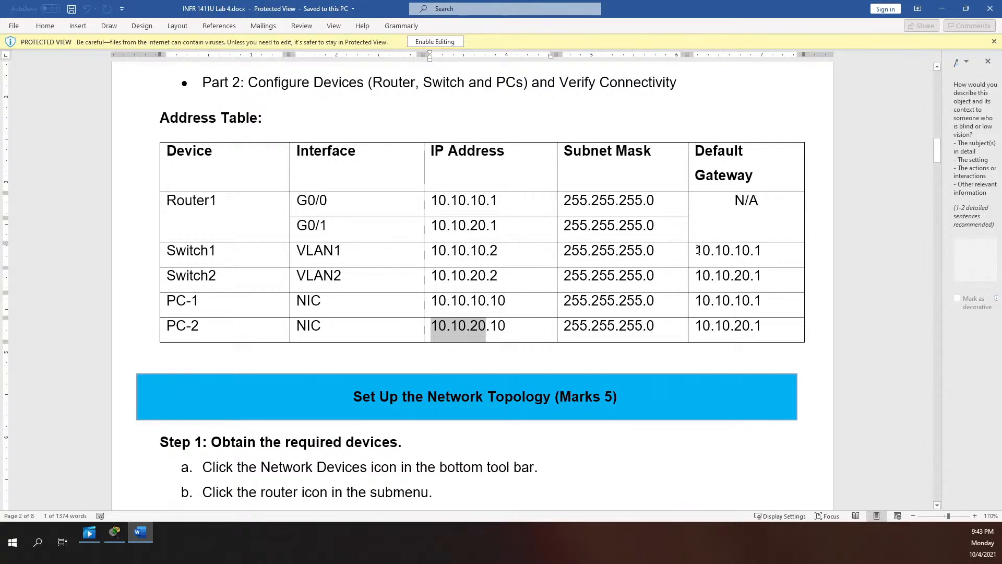
Highlight Switch1's gateway 10.10.10.1 and Router1 G0/1's 10.10.20.1, then reach Step 1's device list
{"action": "left_click_drag", "start_coordinate": [698, 250], "coordinate": [762, 254]}
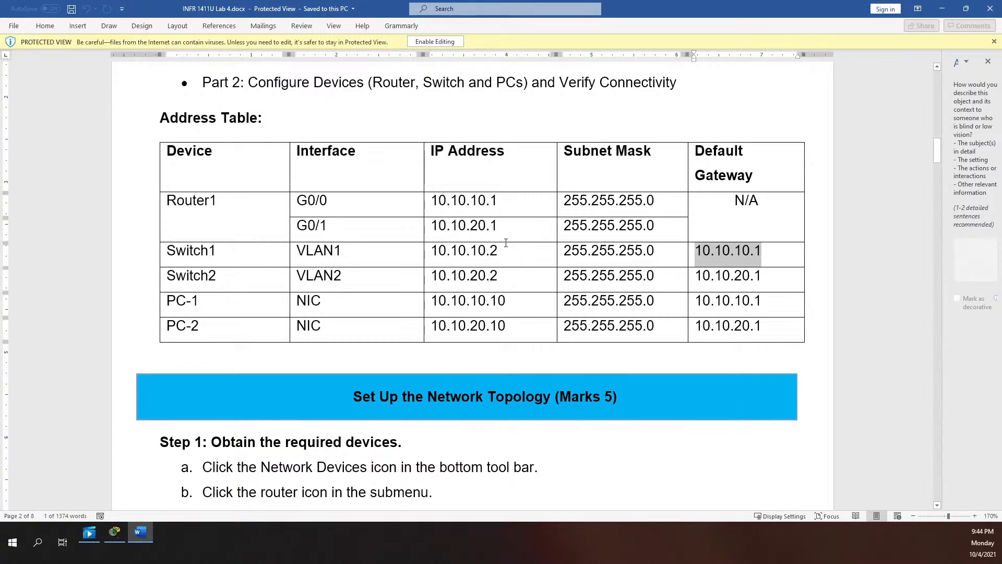
{"action": "left_click_drag", "start_coordinate": [501, 226], "coordinate": [431, 226]}
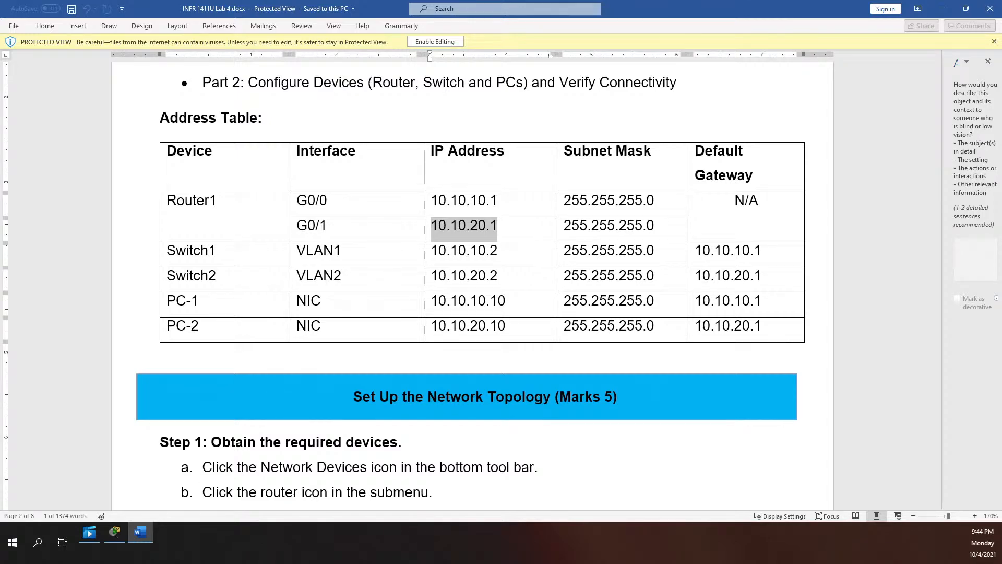
{"action": "scroll", "coordinate": [341, 417], "scroll_direction": "down", "scroll_amount": 4}
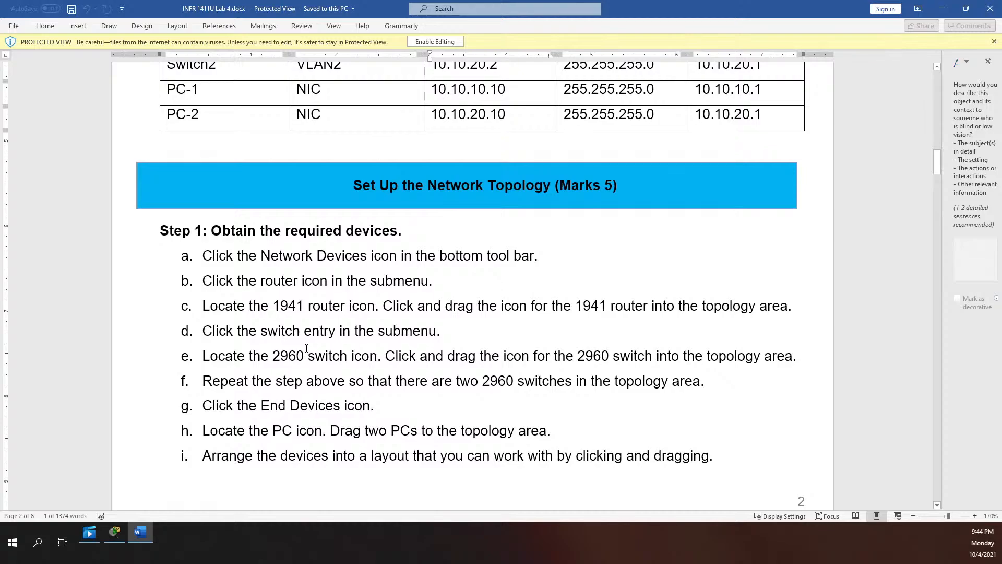
{"action": "scroll", "coordinate": [311, 355], "scroll_direction": "down", "scroll_amount": 1}
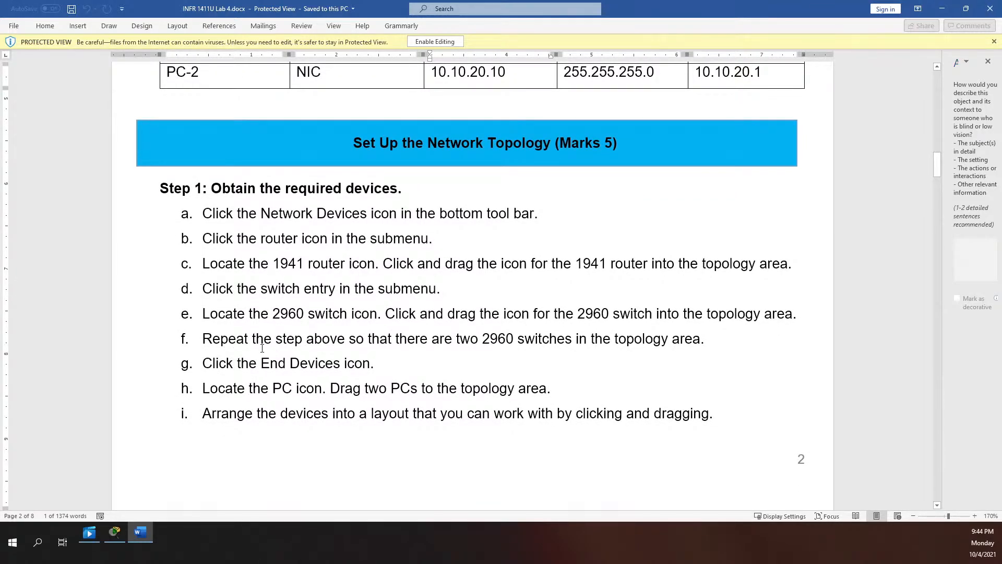
{"action": "scroll", "coordinate": [364, 356], "scroll_direction": "down", "scroll_amount": 1}
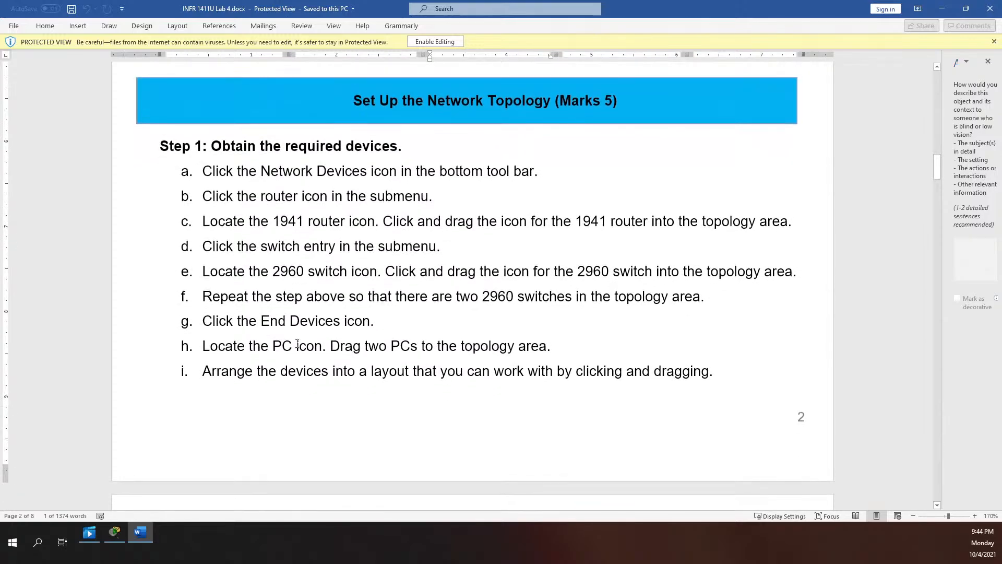
{"action": "scroll", "coordinate": [341, 330], "scroll_direction": "down", "scroll_amount": 6}
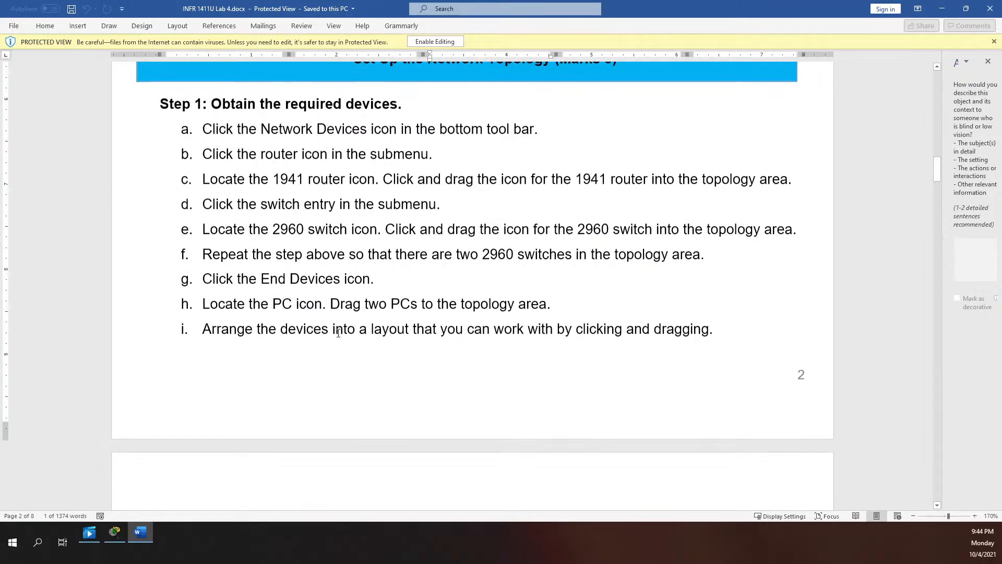
{"action": "scroll", "coordinate": [336, 334], "scroll_direction": "down", "scroll_amount": 4}
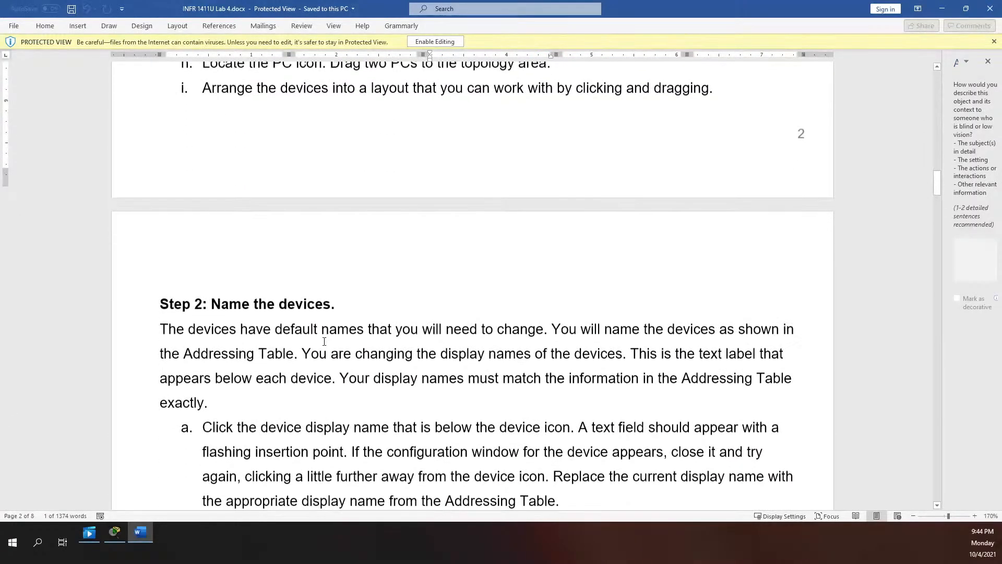
{"action": "scroll", "coordinate": [337, 287], "scroll_direction": "down", "scroll_amount": 1}
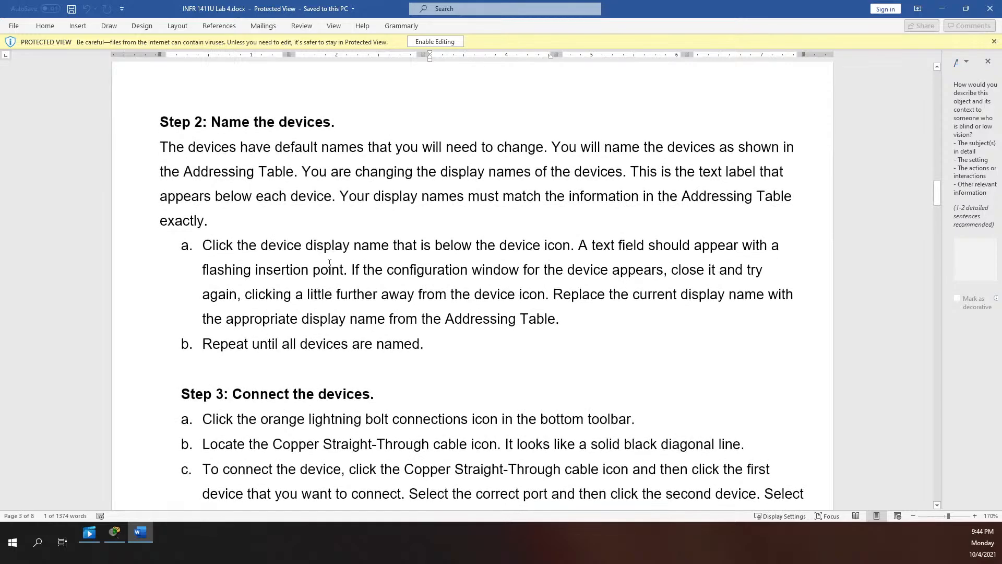
{"action": "scroll", "coordinate": [331, 342], "scroll_direction": "down", "scroll_amount": 3}
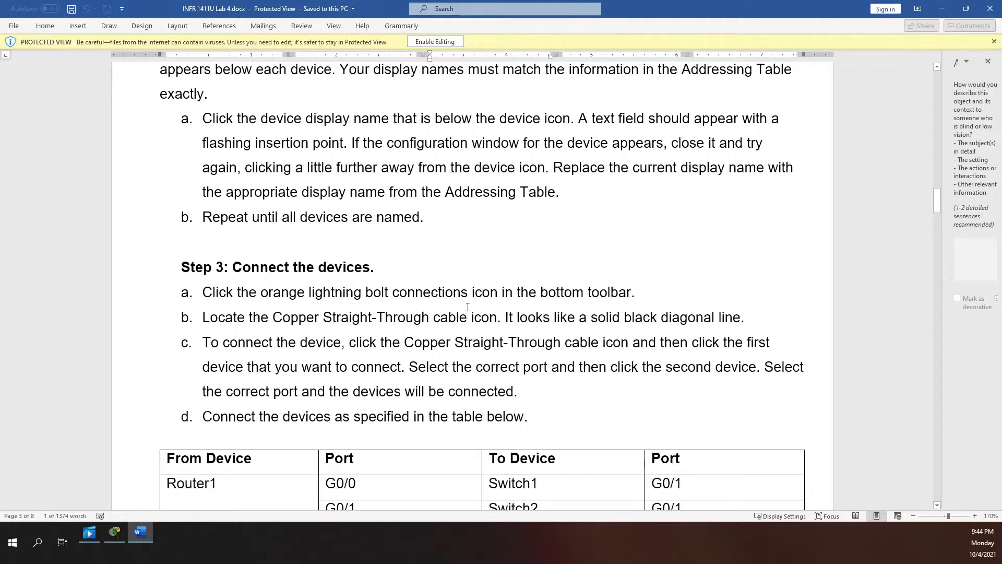
{"action": "scroll", "coordinate": [466, 307], "scroll_direction": "down", "scroll_amount": 6}
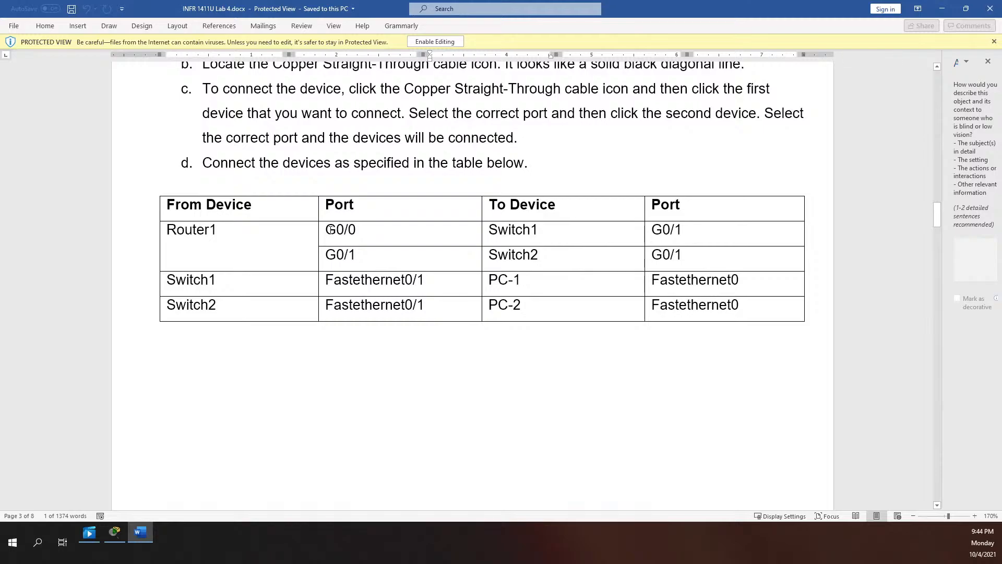
{"action": "left_click_drag", "start_coordinate": [325, 230], "coordinate": [450, 225]}
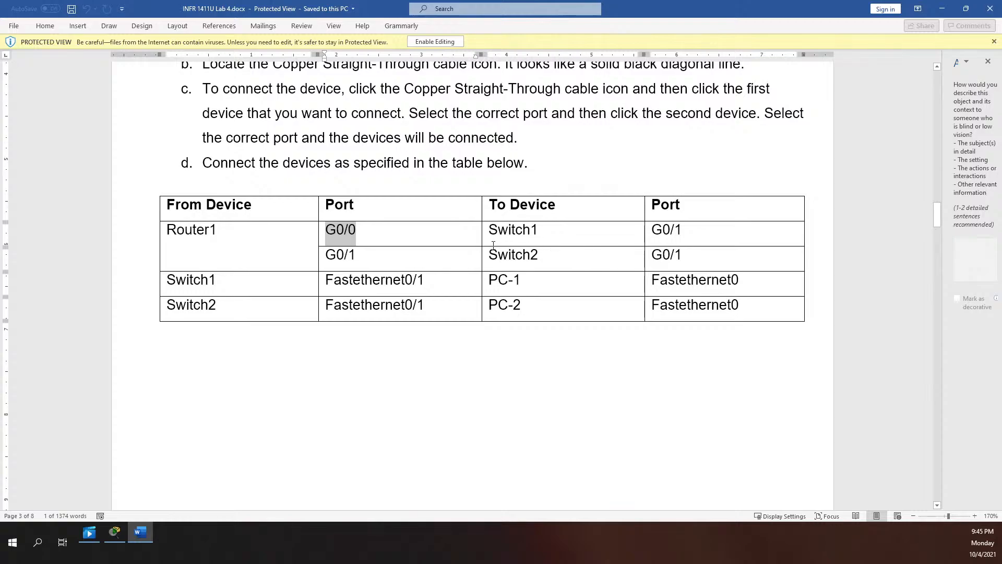
{"action": "scroll", "coordinate": [493, 244], "scroll_direction": "down", "scroll_amount": 4}
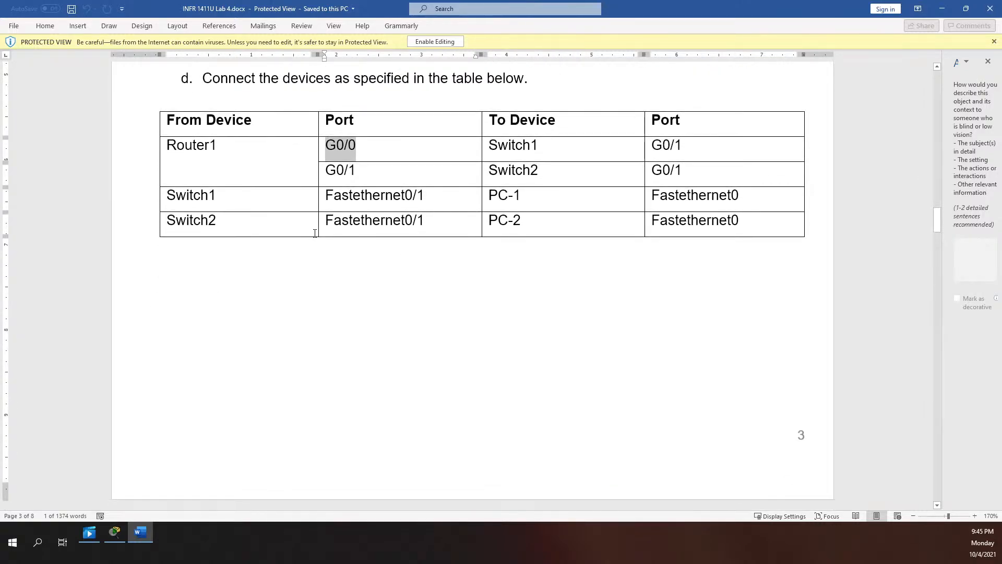
{"action": "scroll", "coordinate": [344, 162], "scroll_direction": "down", "scroll_amount": 2}
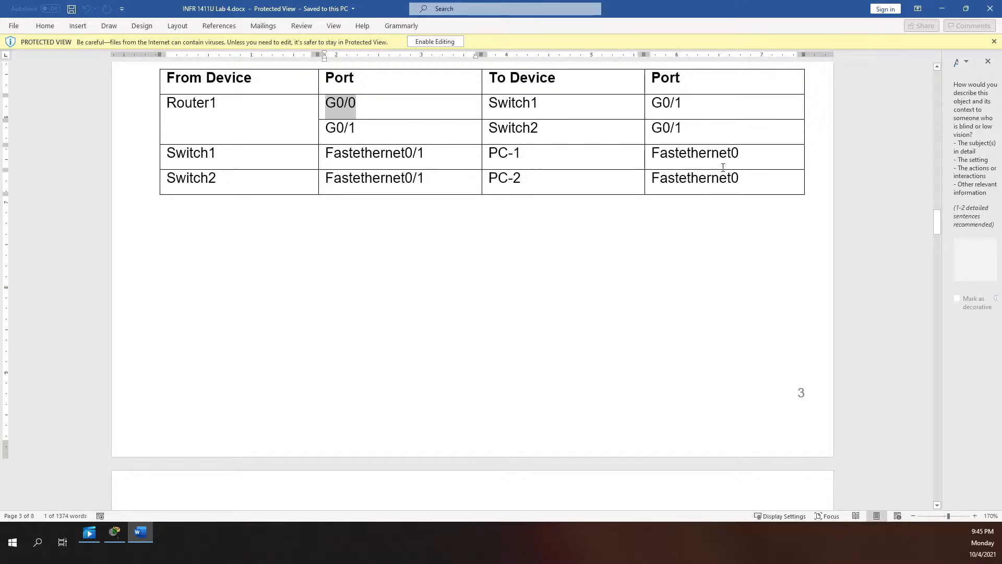
Scroll through the lab's router configuration steps to Router1's interface commands
{"action": "scroll", "coordinate": [679, 177], "scroll_direction": "down", "scroll_amount": 15}
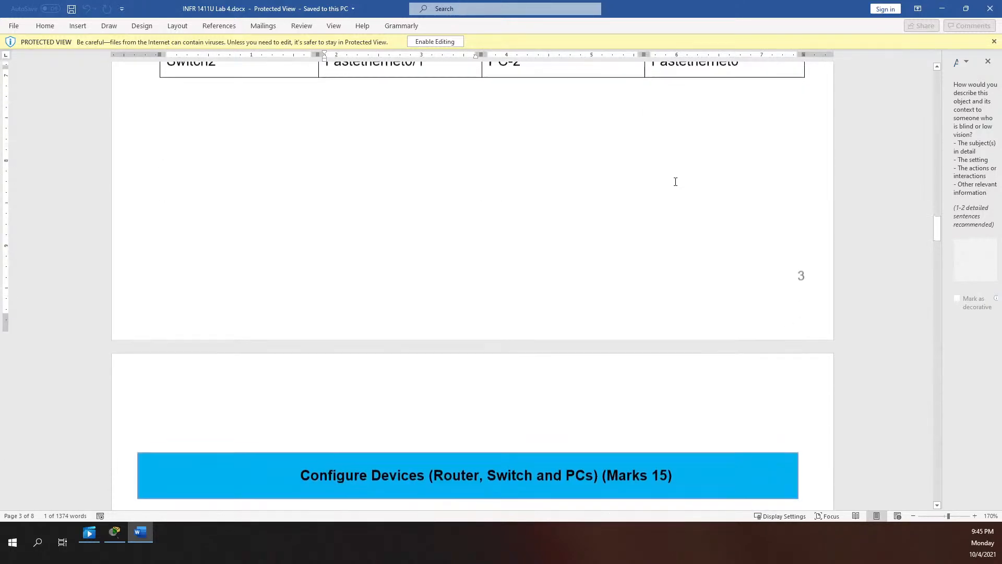
{"action": "scroll", "coordinate": [658, 185], "scroll_direction": "down", "scroll_amount": 5}
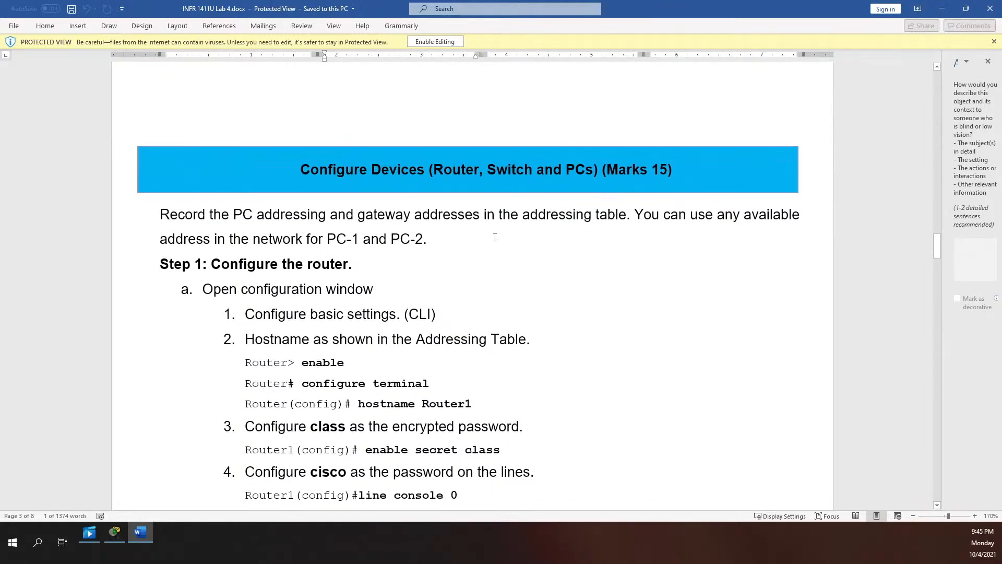
{"action": "scroll", "coordinate": [440, 251], "scroll_direction": "down", "scroll_amount": 2}
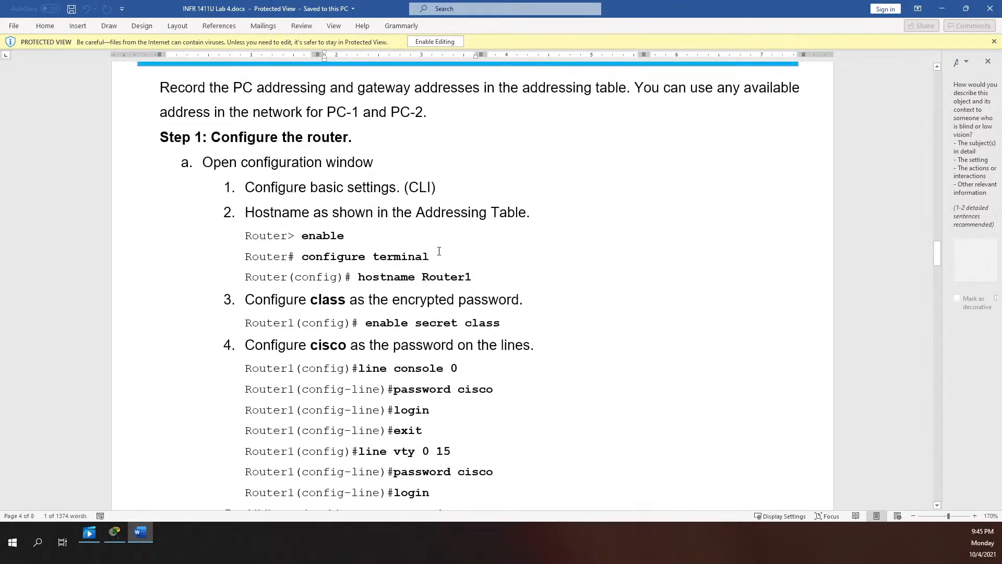
{"action": "scroll", "coordinate": [360, 225], "scroll_direction": "down", "scroll_amount": 2}
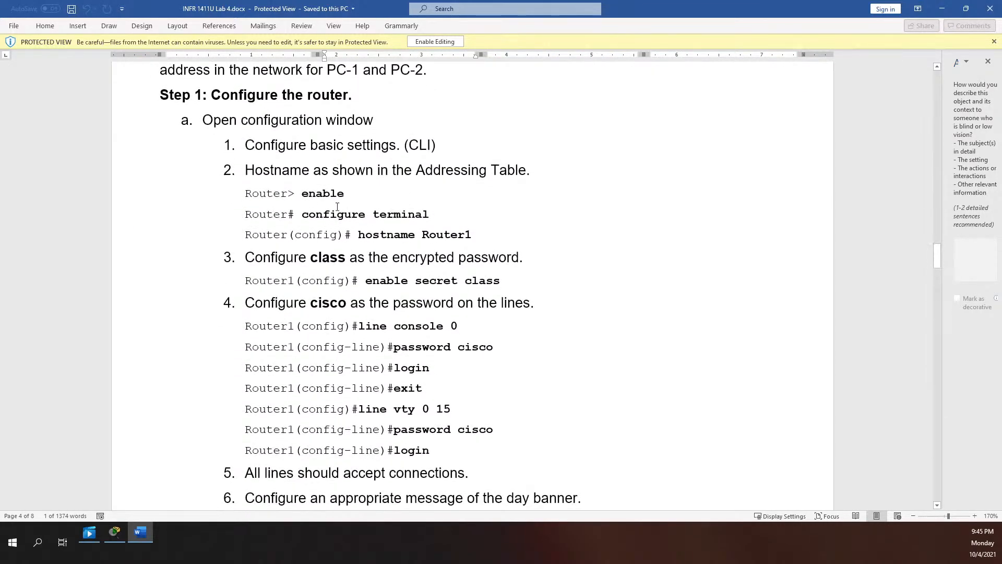
{"action": "scroll", "coordinate": [350, 204], "scroll_direction": "down", "scroll_amount": 2}
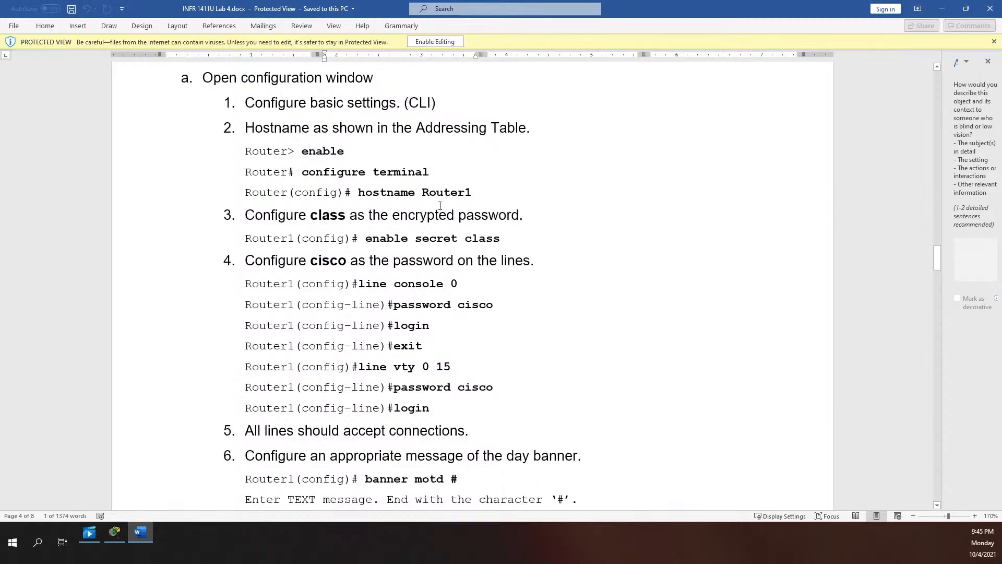
{"action": "scroll", "coordinate": [358, 214], "scroll_direction": "down", "scroll_amount": 2}
{"action": "scroll", "coordinate": [398, 205], "scroll_direction": "down", "scroll_amount": 2}
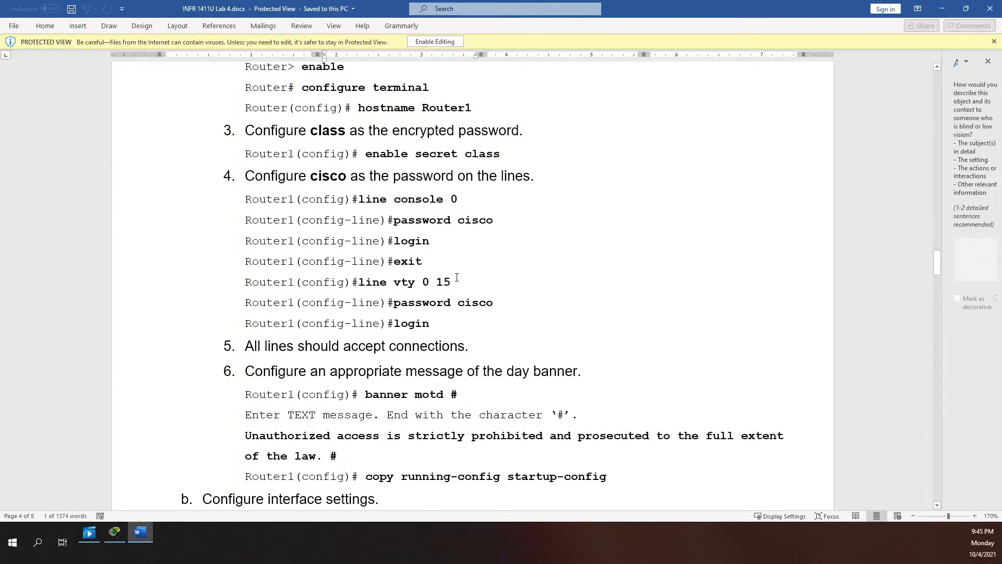
{"action": "scroll", "coordinate": [456, 277], "scroll_direction": "down", "scroll_amount": 1}
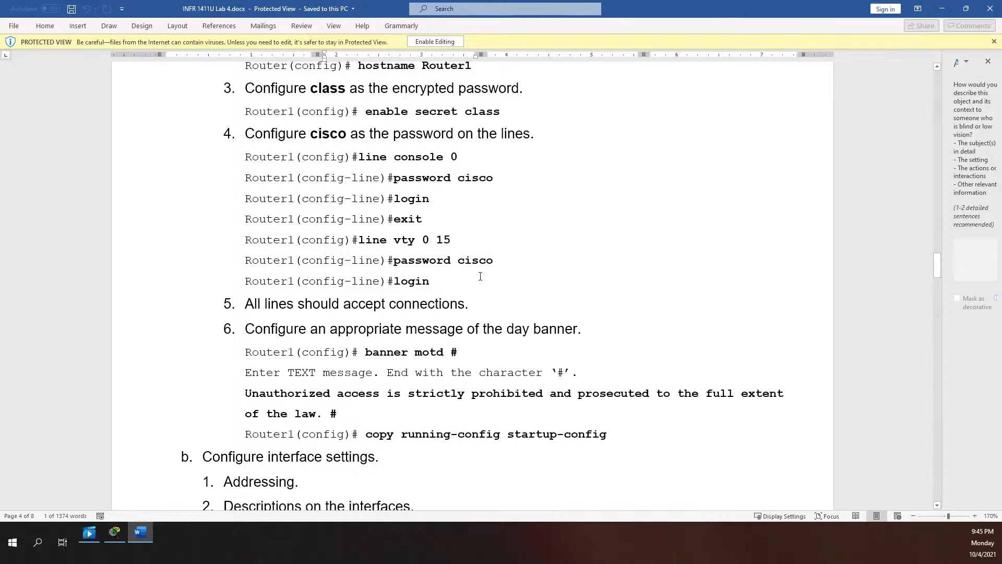
{"action": "scroll", "coordinate": [481, 276], "scroll_direction": "down", "scroll_amount": 2}
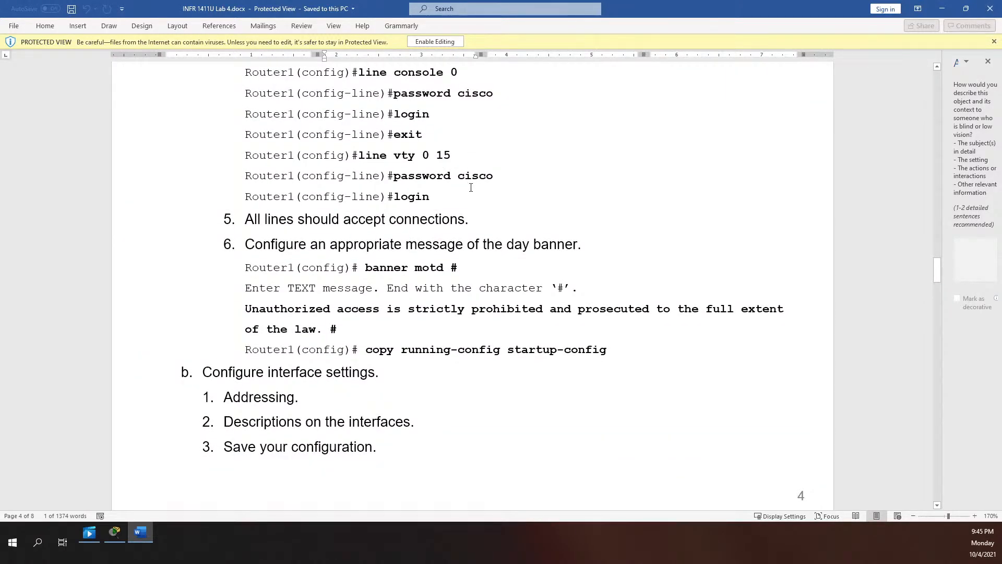
{"action": "scroll", "coordinate": [452, 189], "scroll_direction": "down", "scroll_amount": 1}
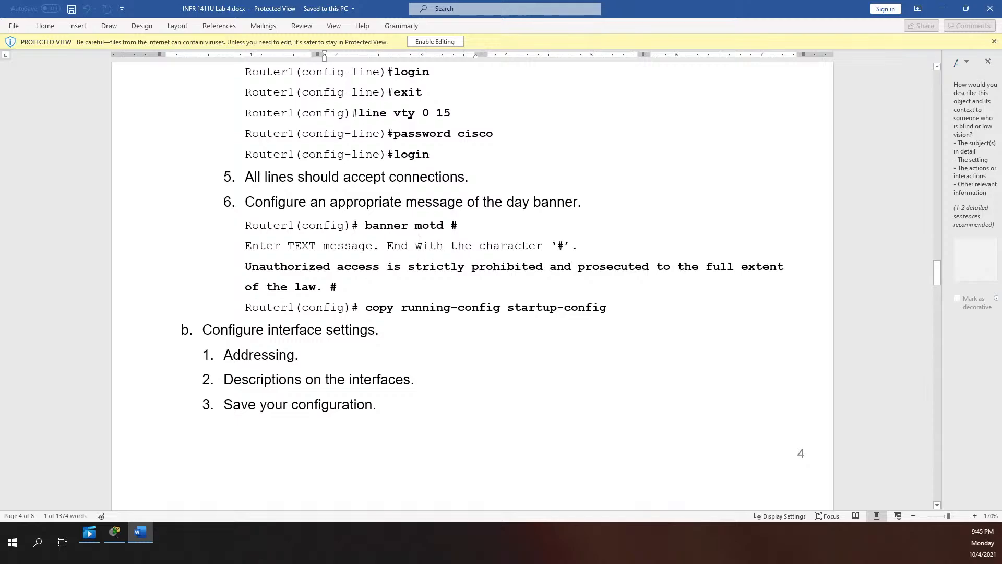
{"action": "scroll", "coordinate": [462, 233], "scroll_direction": "down", "scroll_amount": 8}
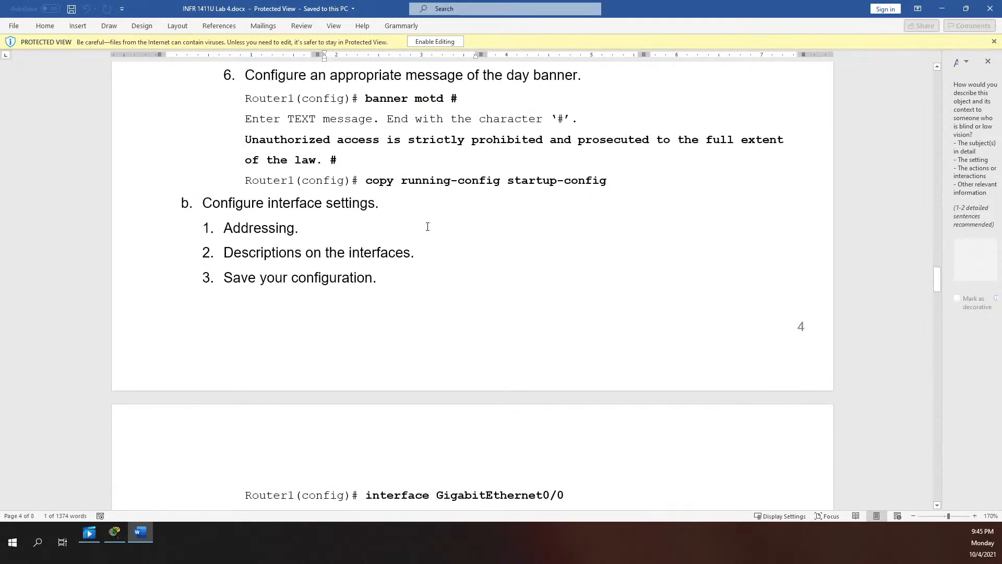
{"action": "scroll", "coordinate": [429, 221], "scroll_direction": "down", "scroll_amount": 1}
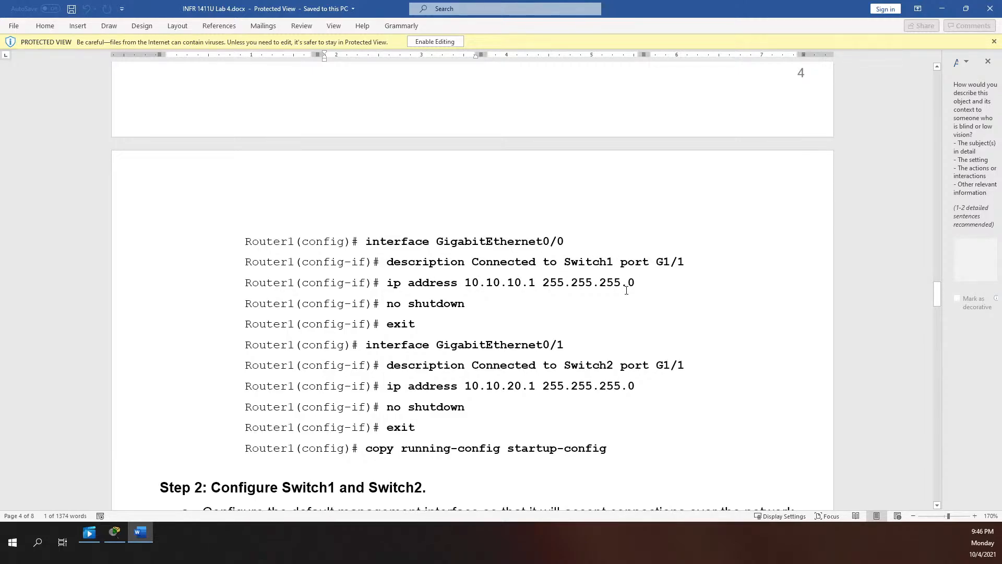
{"action": "scroll", "coordinate": [625, 290], "scroll_direction": "down", "scroll_amount": 1}
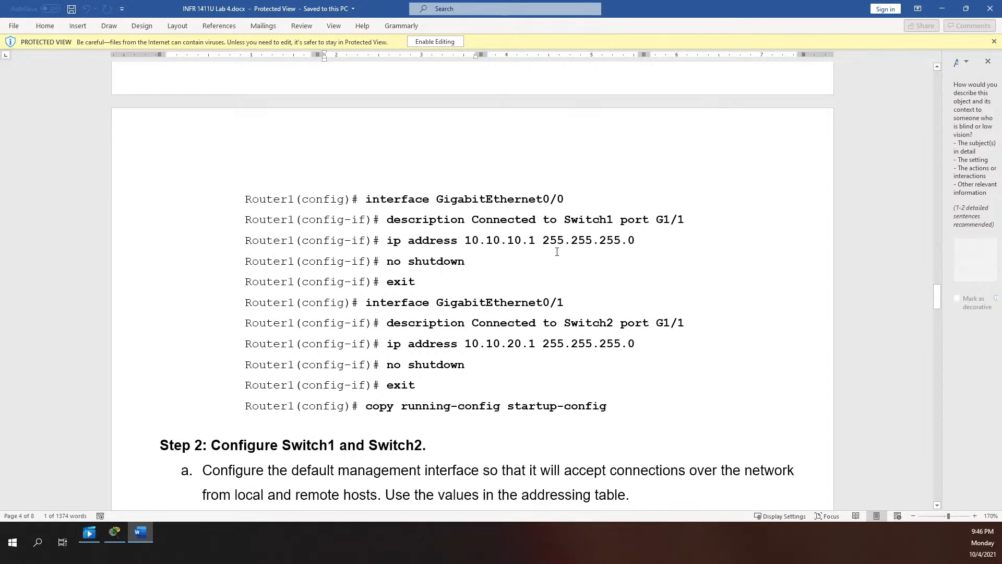
{"action": "scroll", "coordinate": [557, 251], "scroll_direction": "down", "scroll_amount": 1}
{"action": "scroll", "coordinate": [448, 267], "scroll_direction": "down", "scroll_amount": 1}
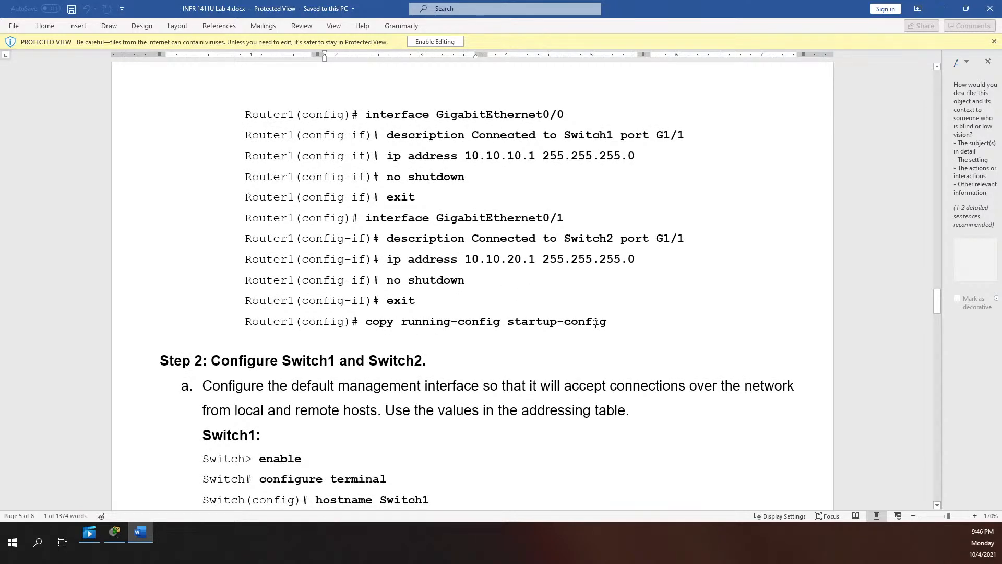
Select the 'copy running-config startup-config' command line
{"action": "left_click_drag", "start_coordinate": [607, 322], "coordinate": [365, 322]}
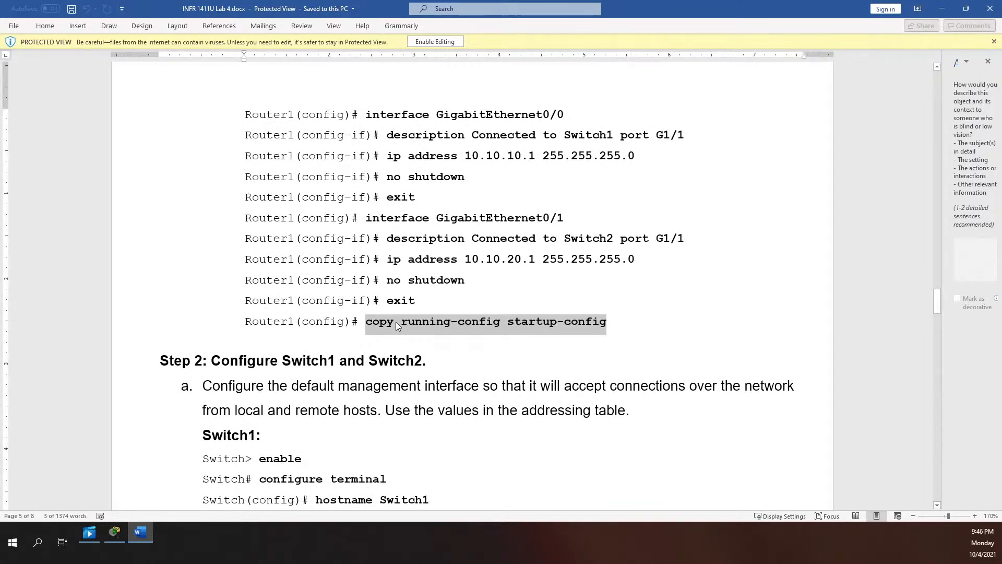
{"action": "double_click", "coordinate": [312, 321]}
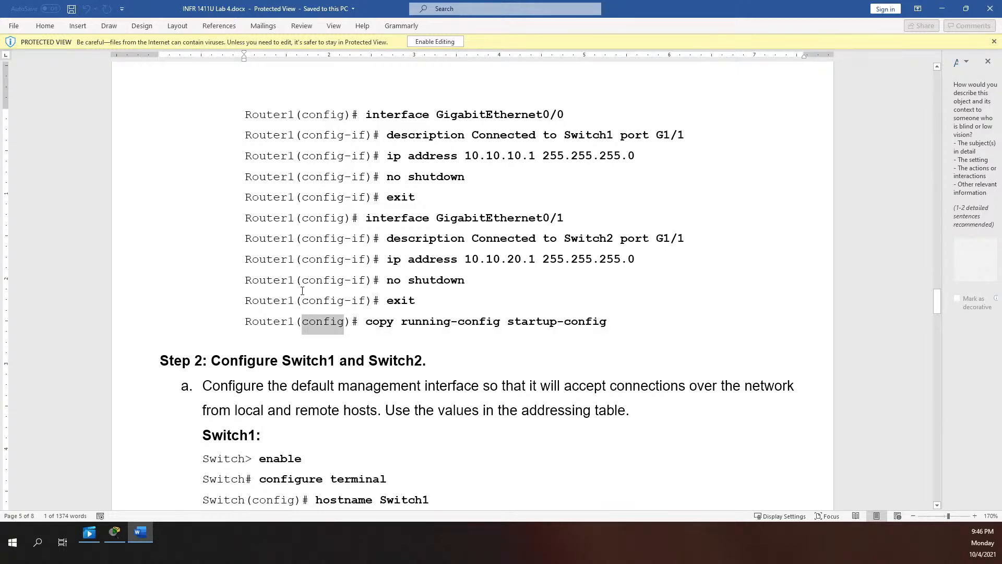
{"action": "scroll", "coordinate": [381, 296], "scroll_direction": "down", "scroll_amount": 2}
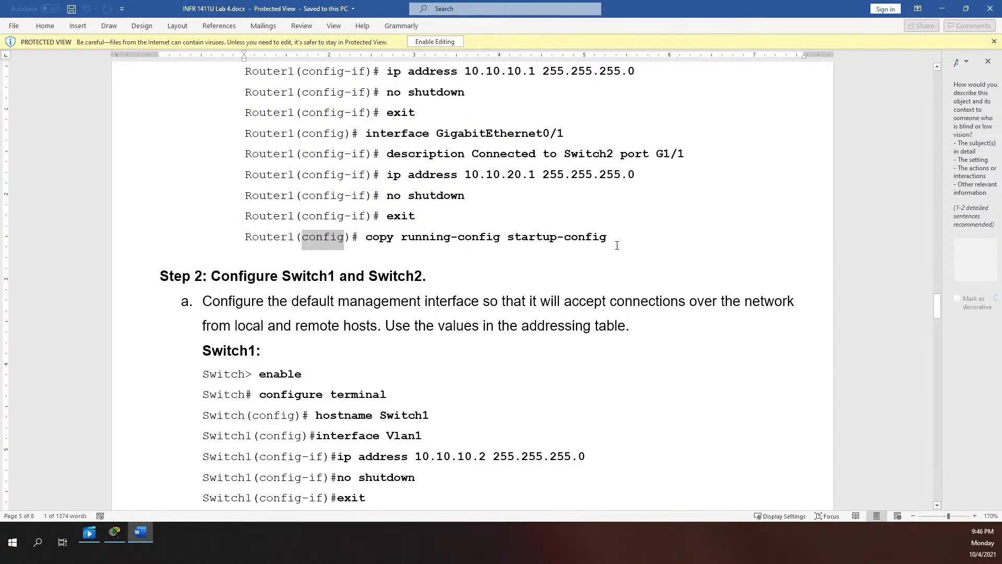
{"action": "left_click_drag", "start_coordinate": [621, 240], "coordinate": [388, 241]}
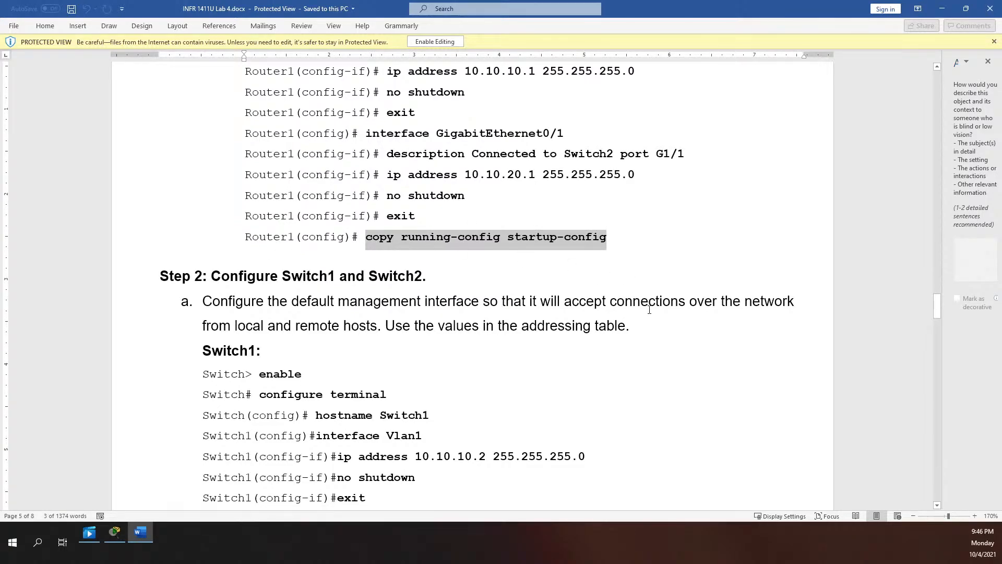
{"action": "scroll", "coordinate": [514, 307], "scroll_direction": "down", "scroll_amount": 3}
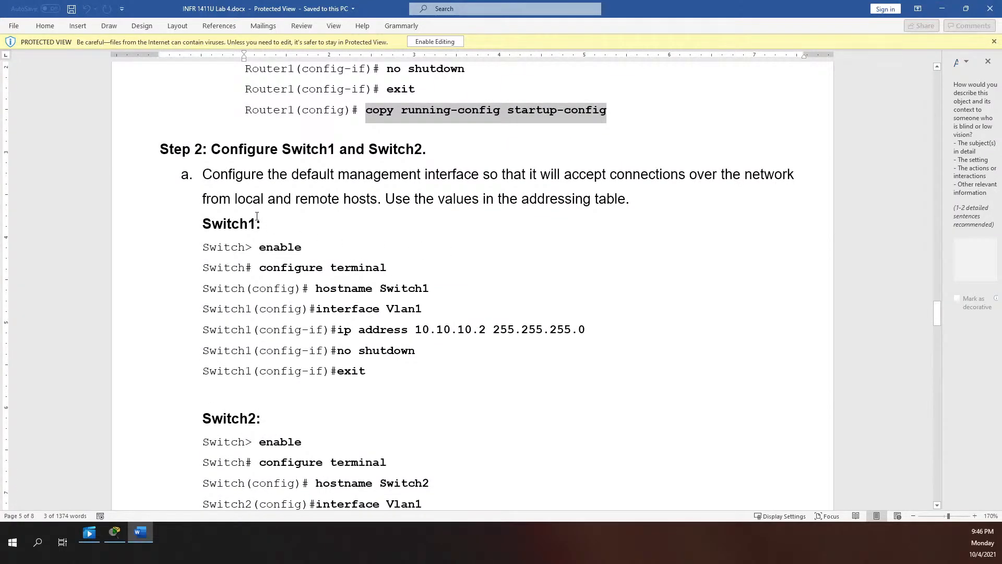
{"action": "scroll", "coordinate": [302, 190], "scroll_direction": "down", "scroll_amount": 1}
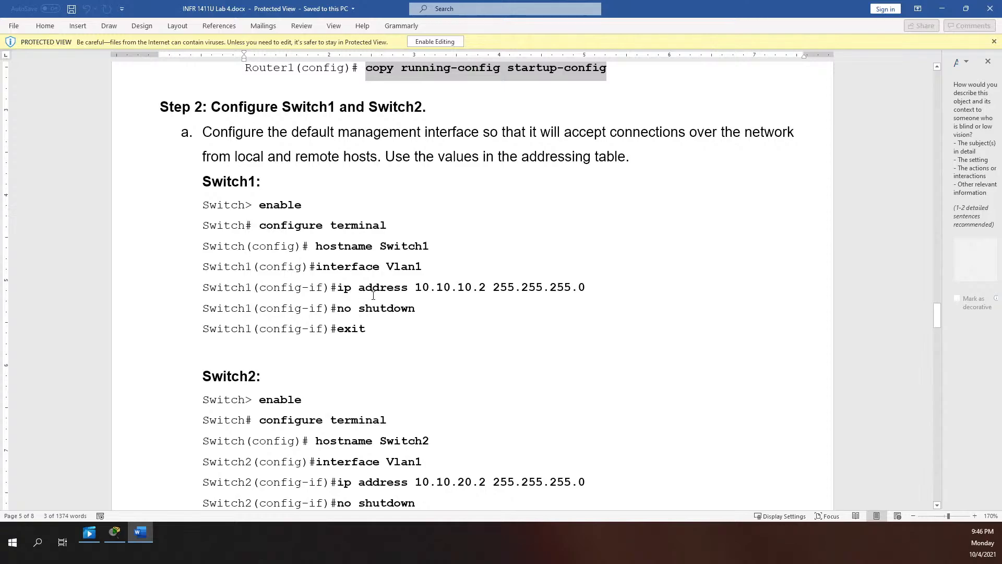
{"action": "scroll", "coordinate": [459, 289], "scroll_direction": "down", "scroll_amount": 2}
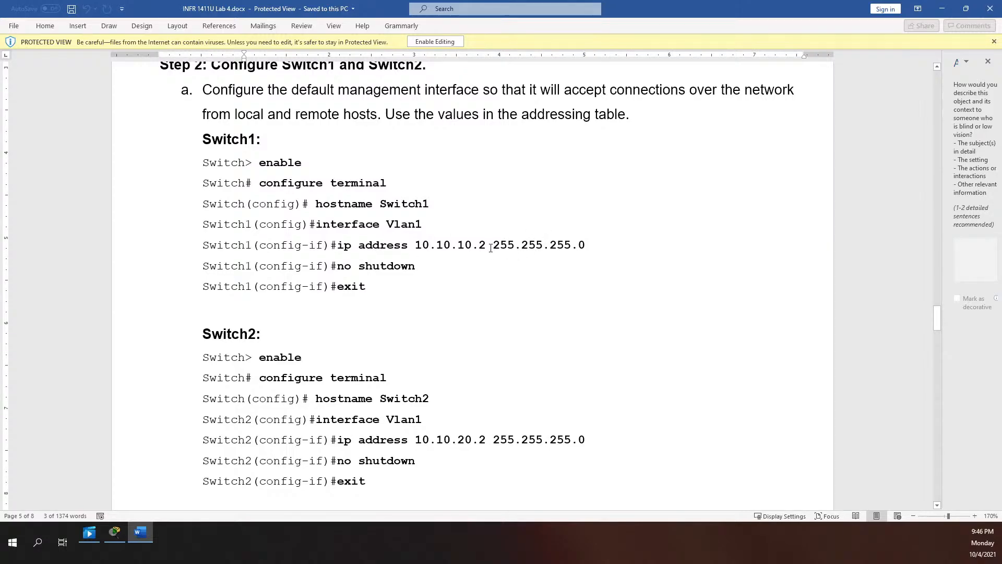
{"action": "scroll", "coordinate": [490, 248], "scroll_direction": "down", "scroll_amount": 8}
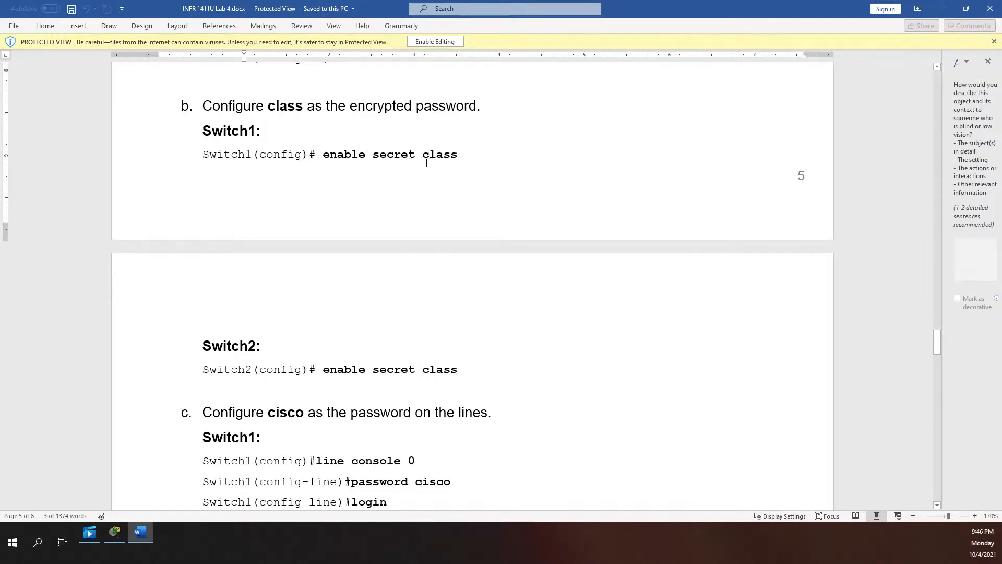
{"action": "scroll", "coordinate": [438, 175], "scroll_direction": "down", "scroll_amount": 5}
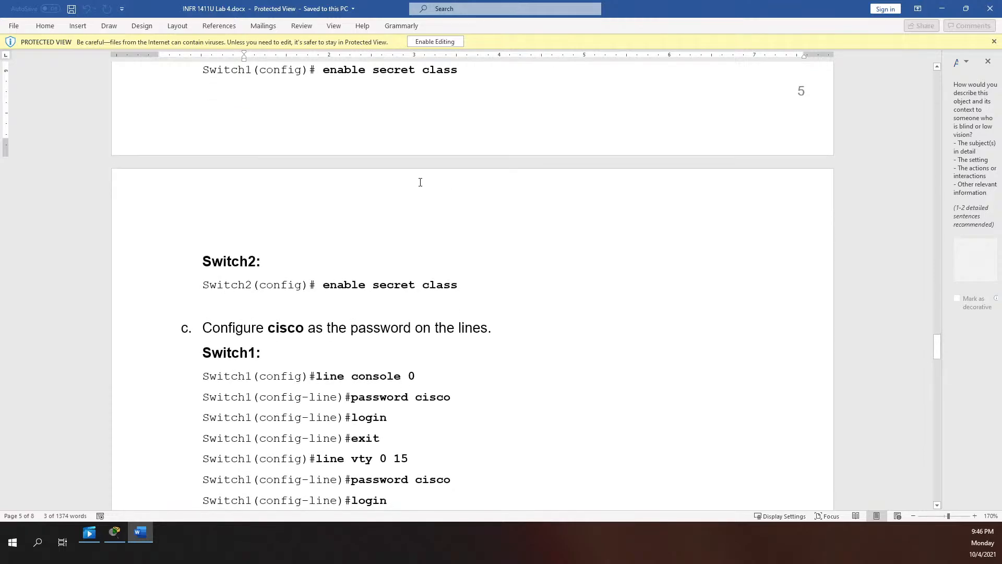
{"action": "scroll", "coordinate": [408, 181], "scroll_direction": "down", "scroll_amount": 1}
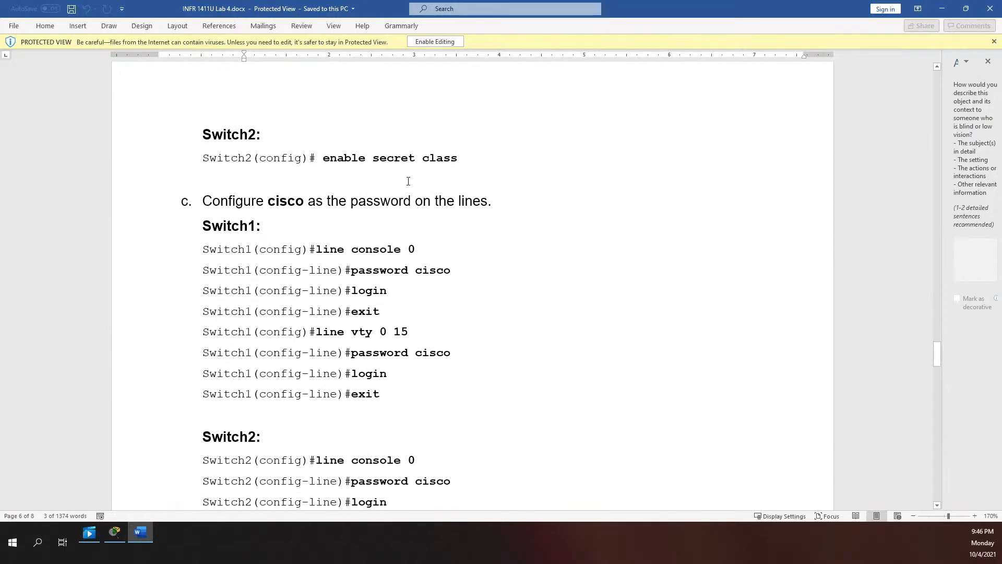
{"action": "scroll", "coordinate": [408, 181], "scroll_direction": "down", "scroll_amount": 1}
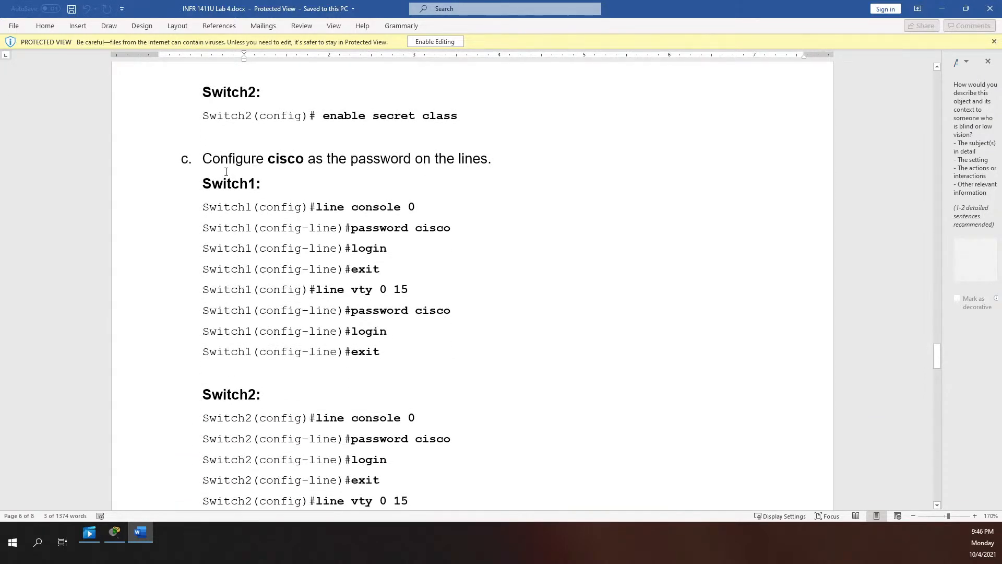
{"action": "scroll", "coordinate": [229, 167], "scroll_direction": "down", "scroll_amount": 1}
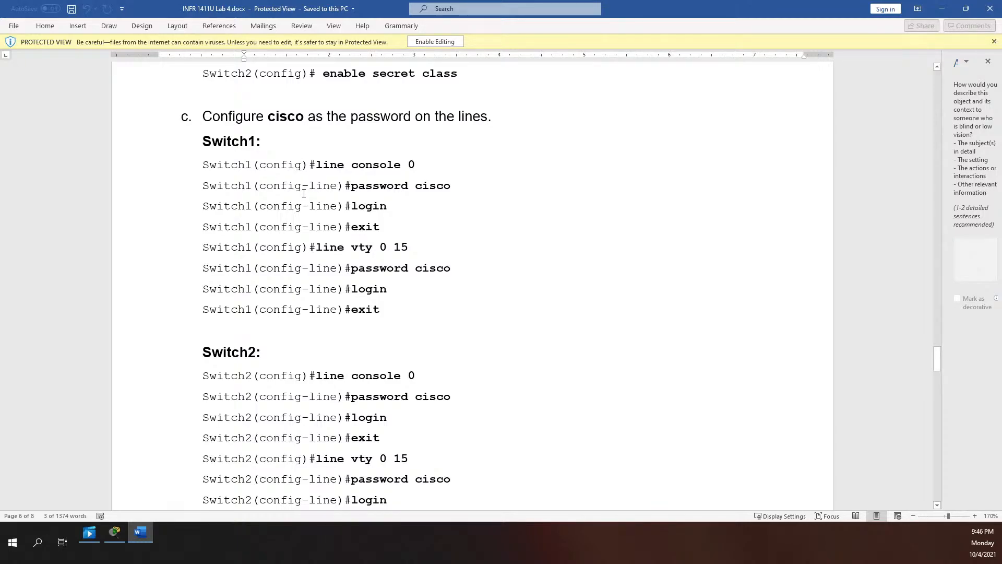
{"action": "scroll", "coordinate": [304, 193], "scroll_direction": "down", "scroll_amount": 1}
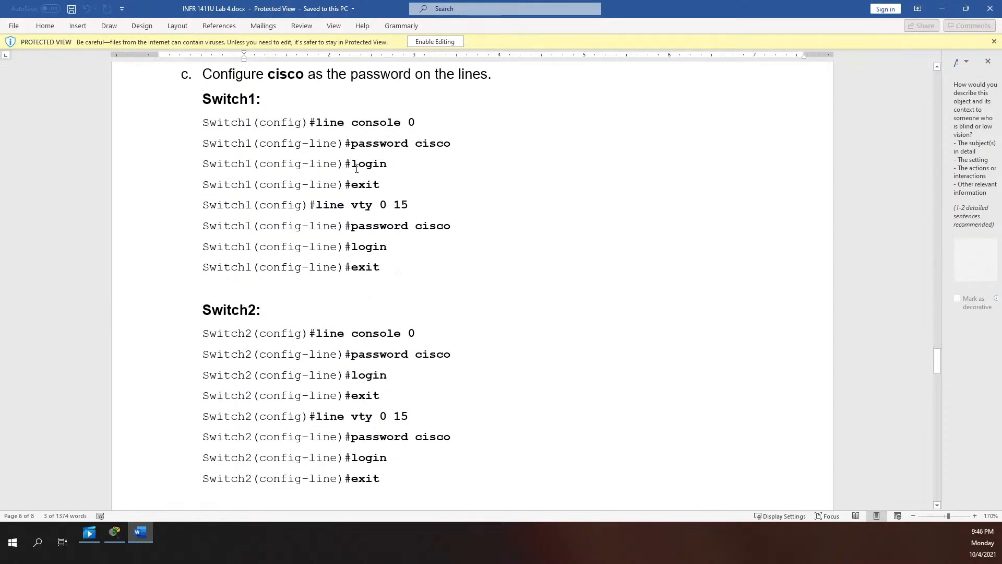
{"action": "scroll", "coordinate": [339, 218], "scroll_direction": "down", "scroll_amount": 6}
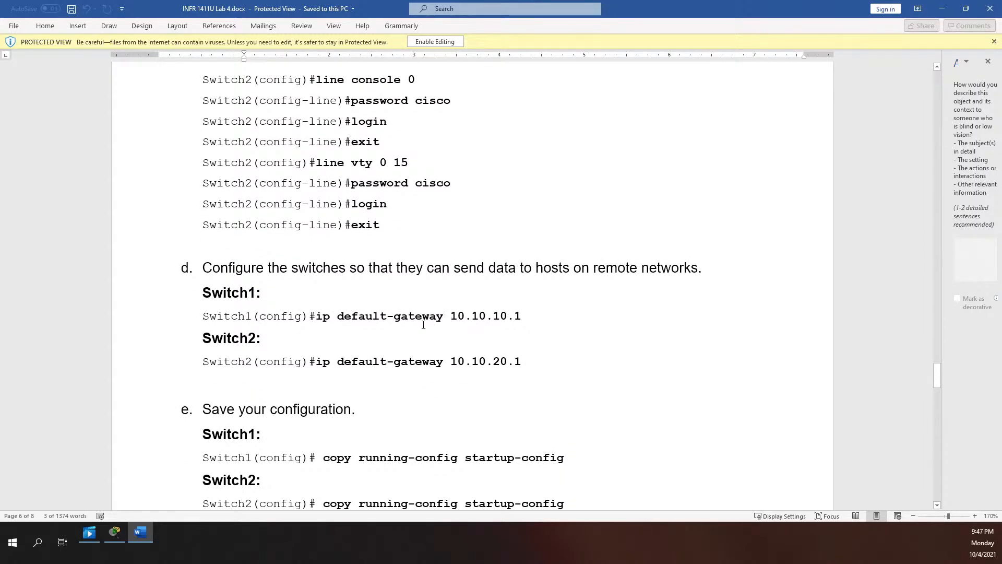
{"action": "scroll", "coordinate": [435, 323], "scroll_direction": "down", "scroll_amount": 1}
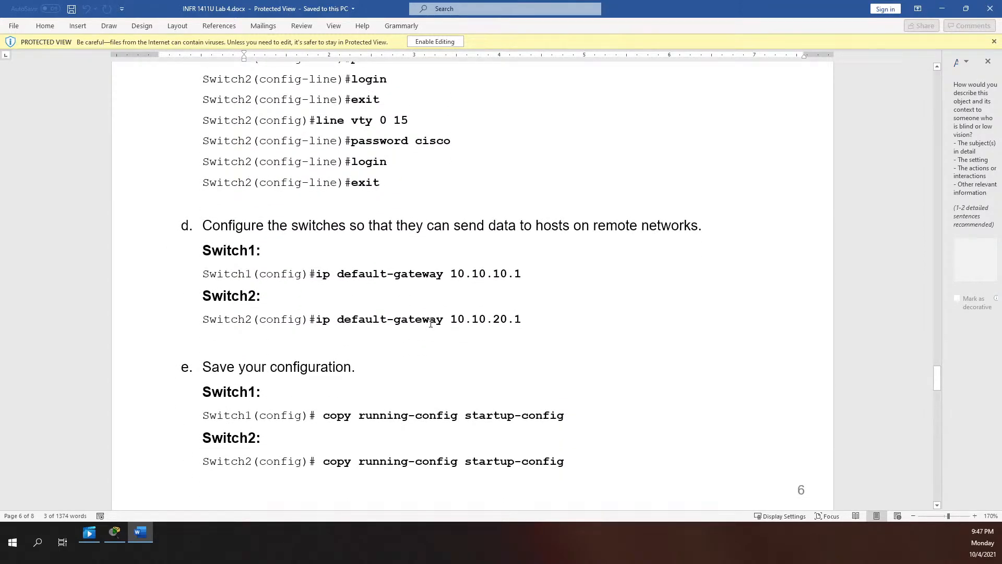
{"action": "scroll", "coordinate": [424, 315], "scroll_direction": "down", "scroll_amount": 1}
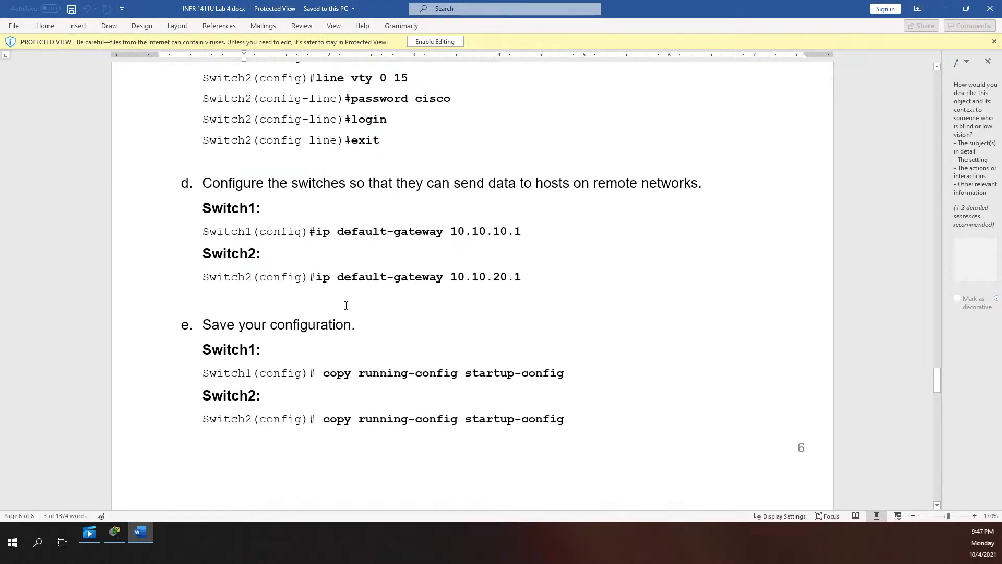
{"action": "scroll", "coordinate": [346, 305], "scroll_direction": "down", "scroll_amount": 3}
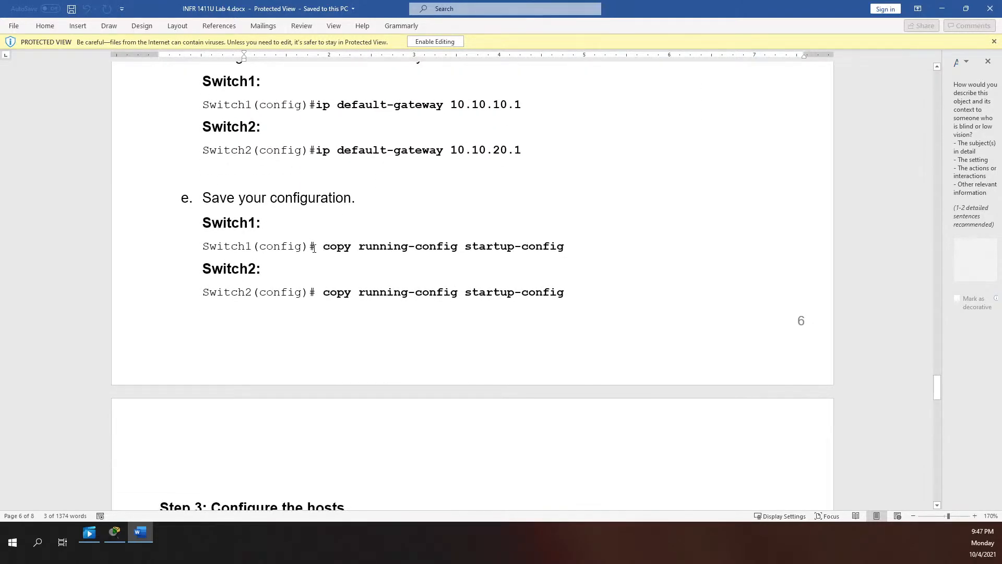
{"action": "left_click", "coordinate": [314, 248]}
{"action": "left_click", "coordinate": [366, 299]}
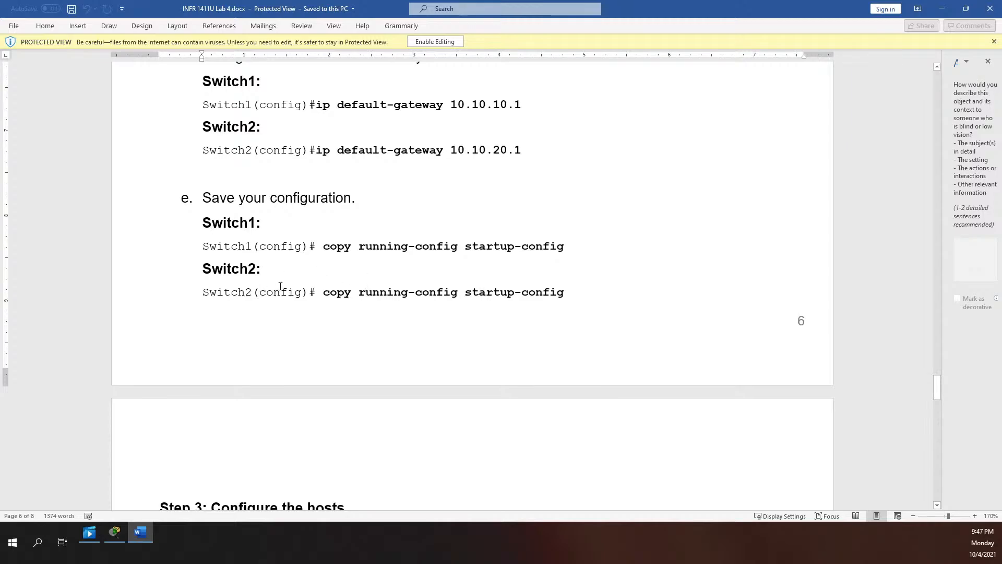
{"action": "left_click_drag", "start_coordinate": [258, 248], "coordinate": [512, 250]}
{"action": "left_click", "coordinate": [256, 268]}
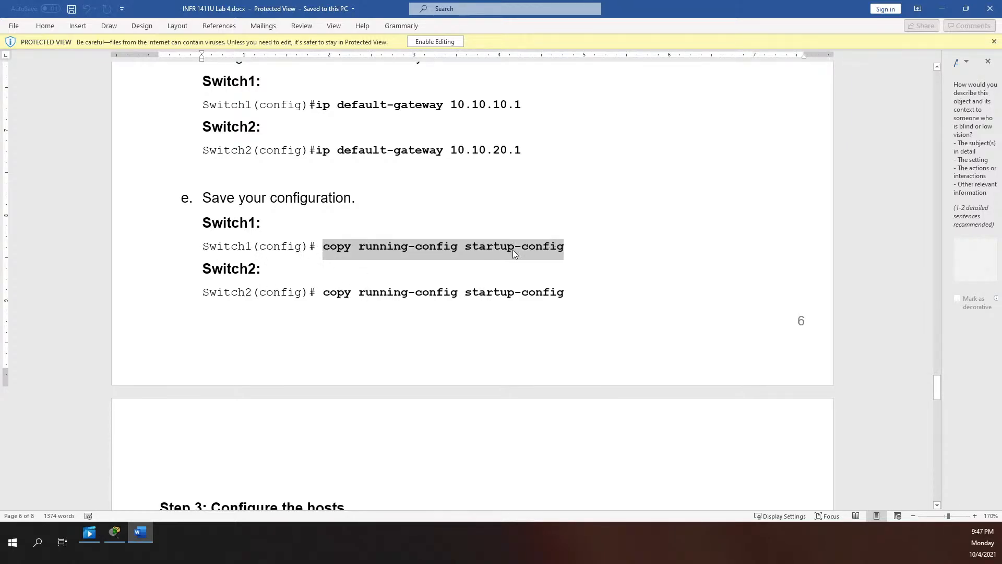
{"action": "scroll", "coordinate": [355, 312], "scroll_direction": "down", "scroll_amount": 3}
{"action": "scroll", "coordinate": [355, 311], "scroll_direction": "down", "scroll_amount": 3}
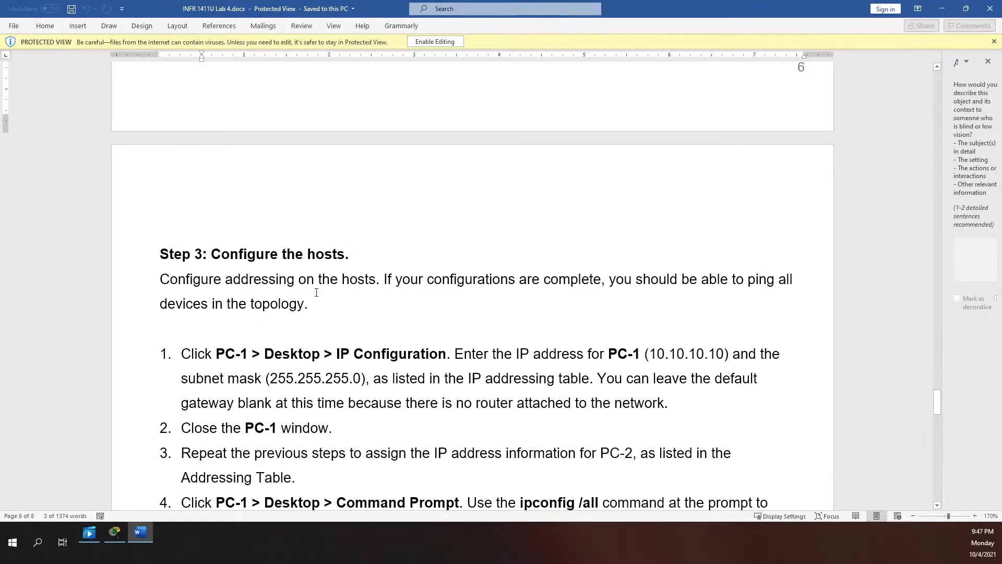
Highlight PC-1's address 10.10.10.10 and the 255.255.255.0 subnet mask in Step 3
{"action": "scroll", "coordinate": [323, 305], "scroll_direction": "down", "scroll_amount": 1}
{"action": "scroll", "coordinate": [479, 294], "scroll_direction": "down", "scroll_amount": 1}
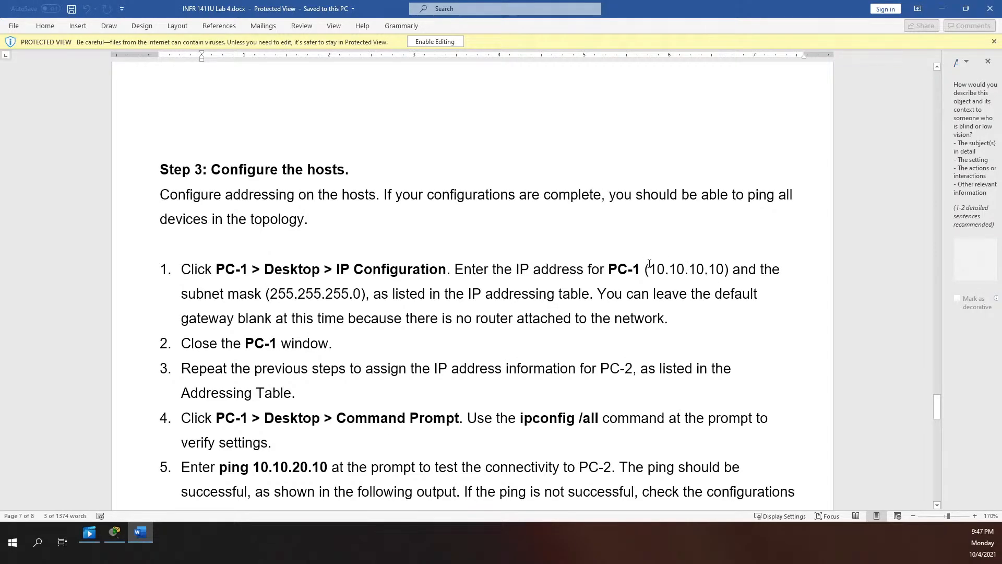
{"action": "left_click_drag", "start_coordinate": [649, 268], "coordinate": [668, 274]}
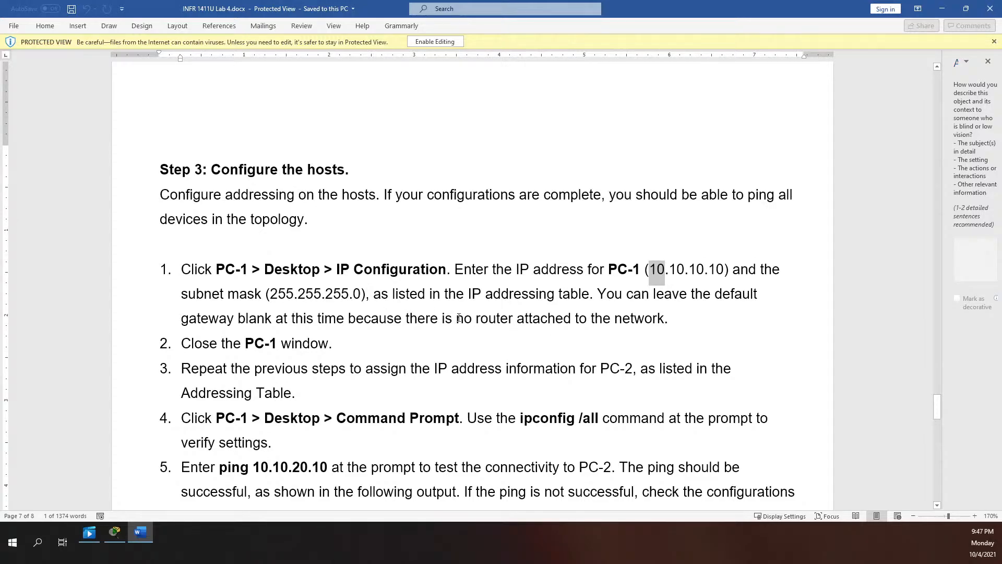
{"action": "scroll", "coordinate": [558, 338], "scroll_direction": "down", "scroll_amount": 1}
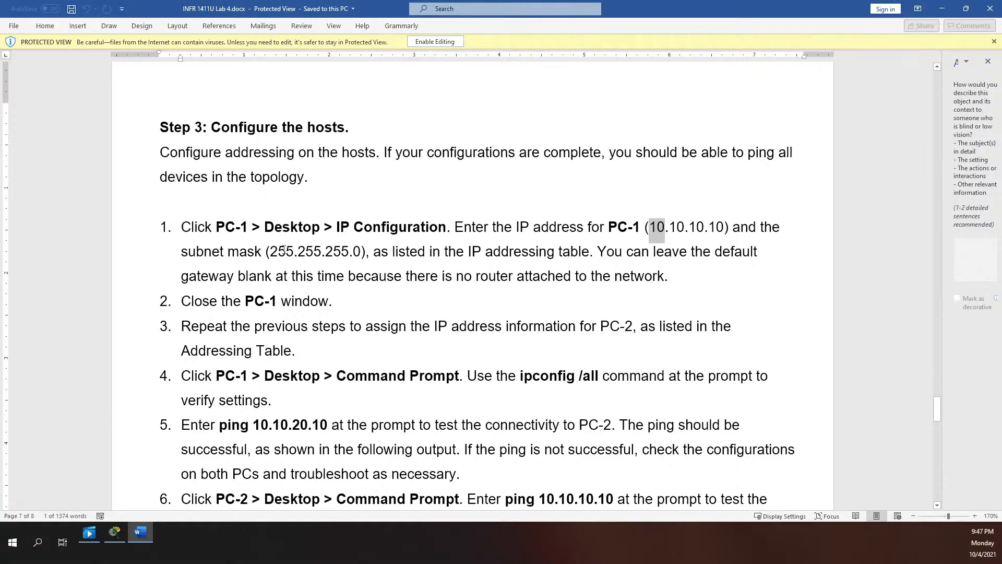
{"action": "double_click", "coordinate": [278, 251]}
{"action": "left_click", "coordinate": [314, 251]}
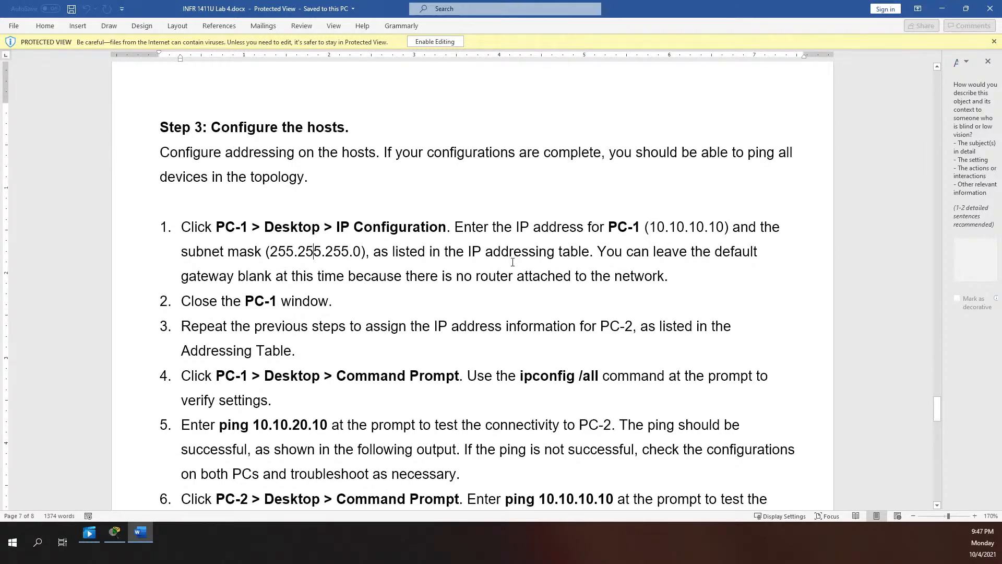
Highlight the Step 3 note about leaving the default gateway blank
{"action": "scroll", "coordinate": [352, 263], "scroll_direction": "down", "scroll_amount": 1}
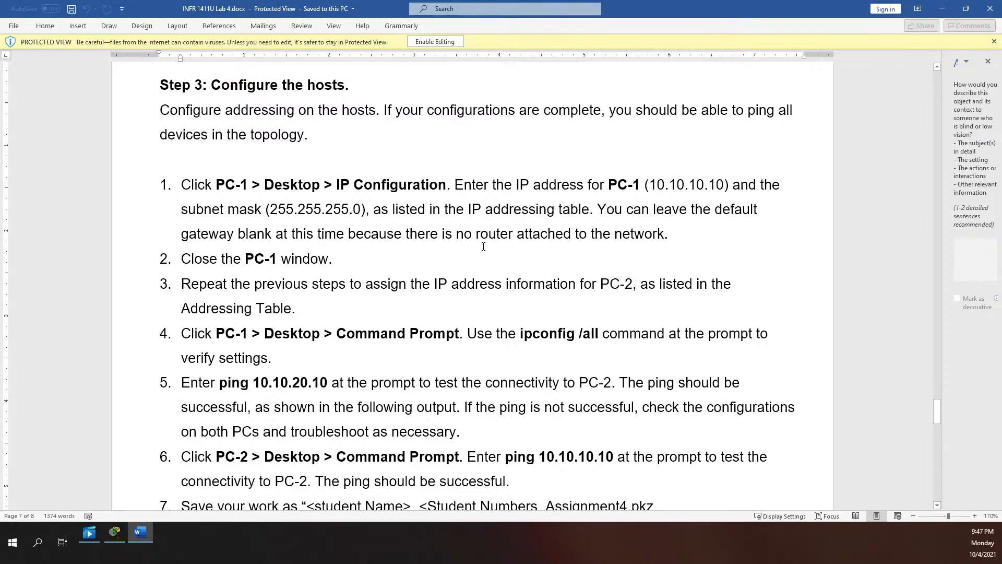
{"action": "scroll", "coordinate": [484, 246], "scroll_direction": "down", "scroll_amount": 4}
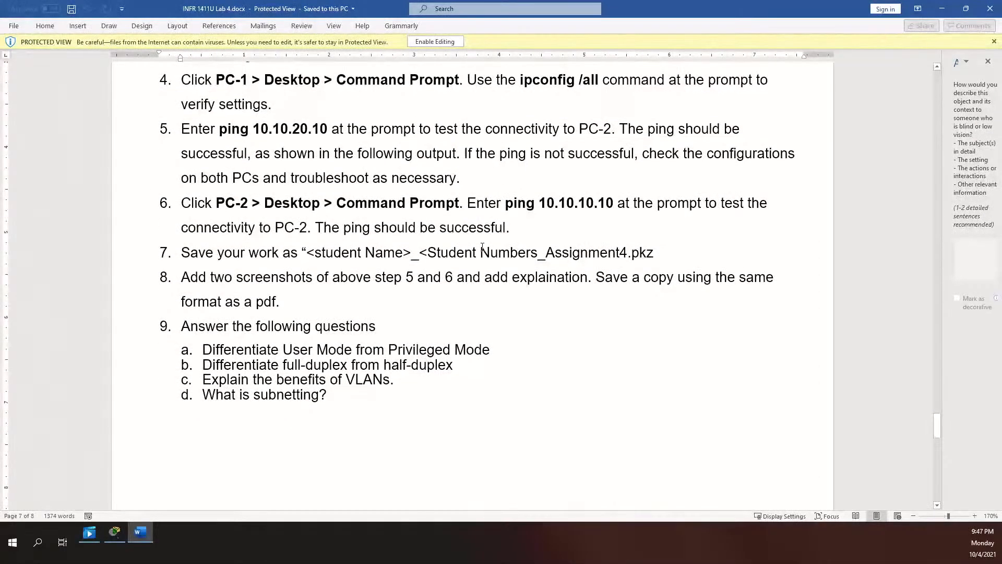
{"action": "scroll", "coordinate": [482, 246], "scroll_direction": "down", "scroll_amount": 6}
{"action": "scroll", "coordinate": [481, 248], "scroll_direction": "up", "scroll_amount": 9}
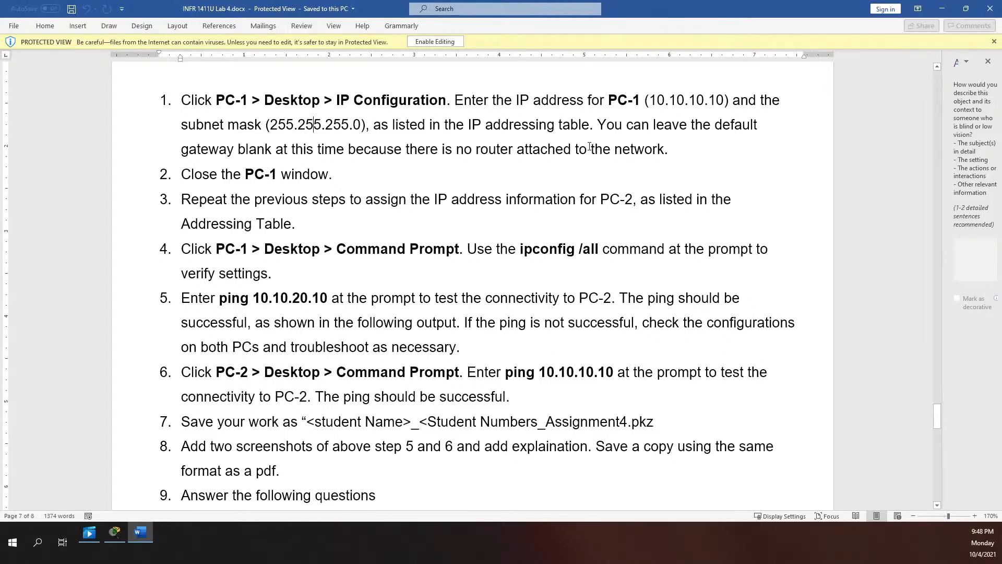
{"action": "left_click_drag", "start_coordinate": [597, 125], "coordinate": [678, 150]}
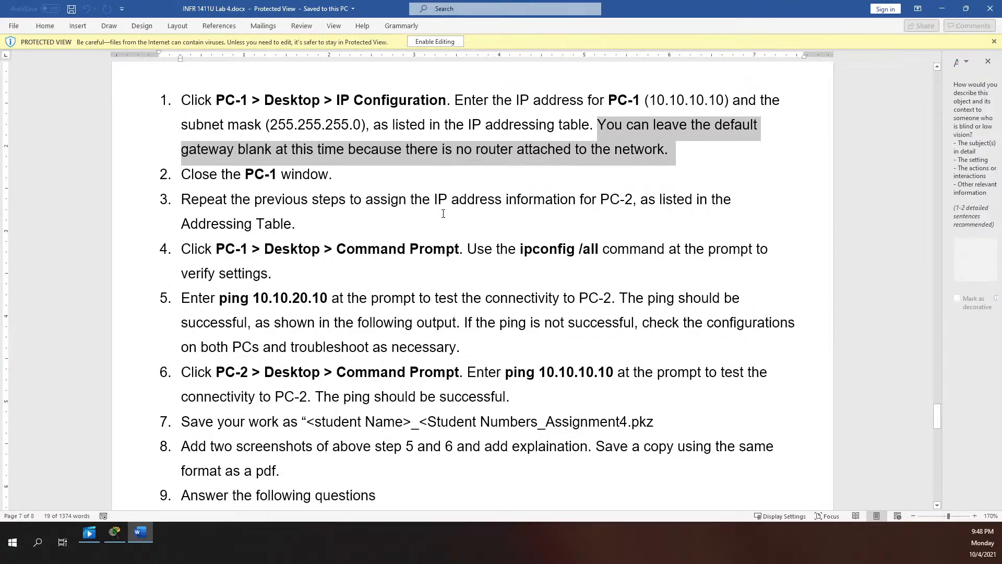
{"action": "scroll", "coordinate": [541, 184], "scroll_direction": "up", "scroll_amount": 5}
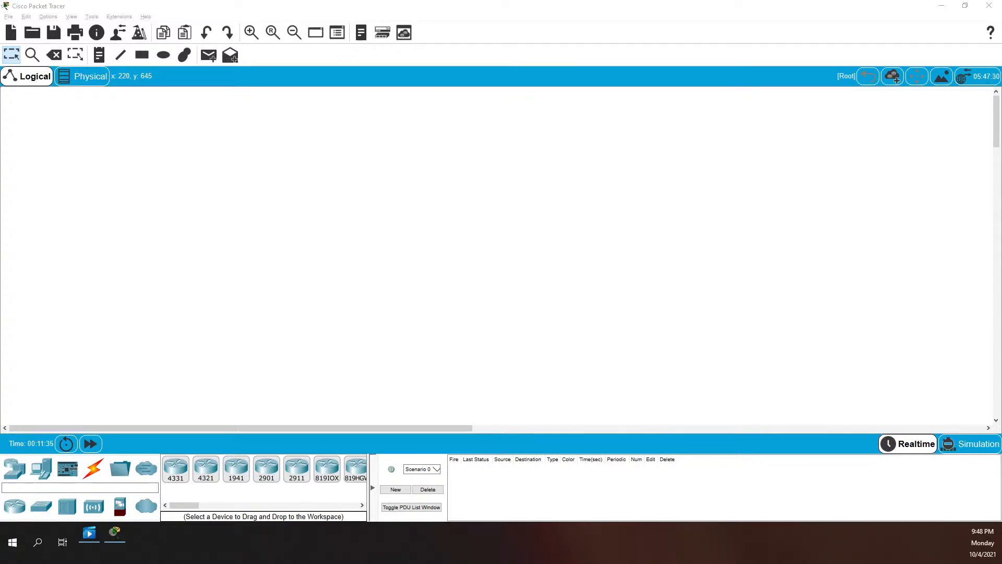
Place a 1941 router and two 2960 switches on the logical workspace
{"action": "left_click", "coordinate": [13, 509]}
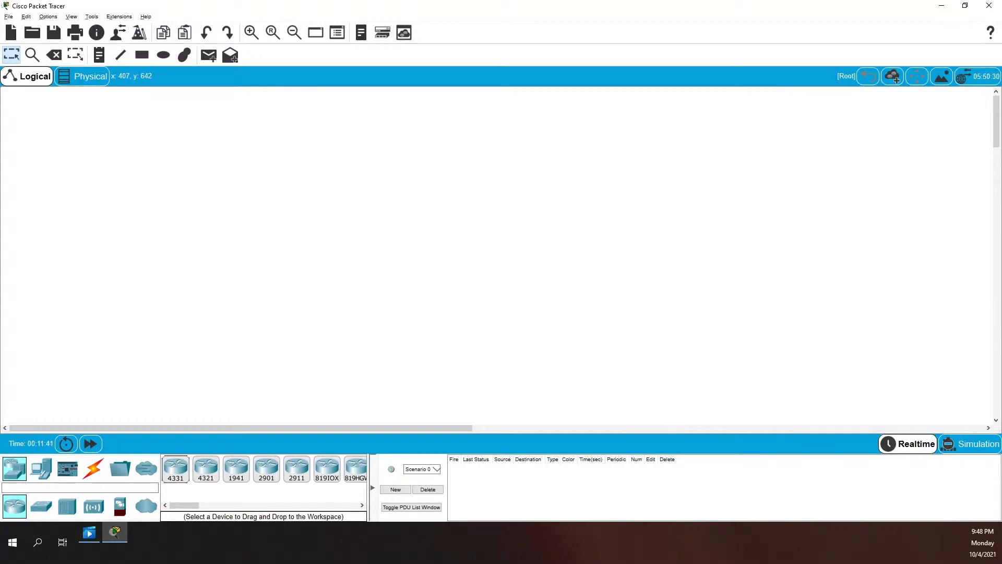
{"action": "left_click_drag", "start_coordinate": [236, 468], "coordinate": [218, 340]}
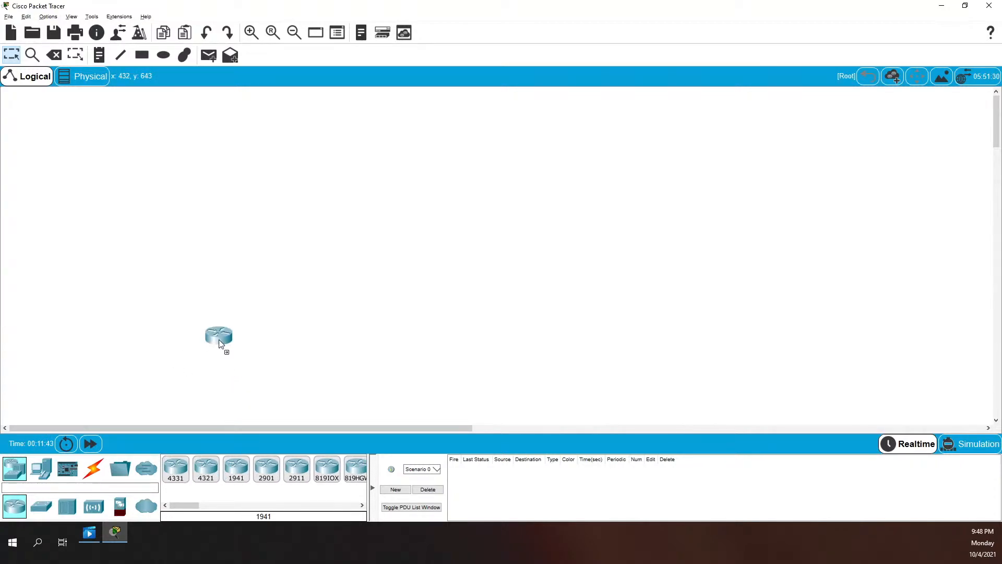
{"action": "left_click_drag", "start_coordinate": [238, 247], "coordinate": [241, 245]}
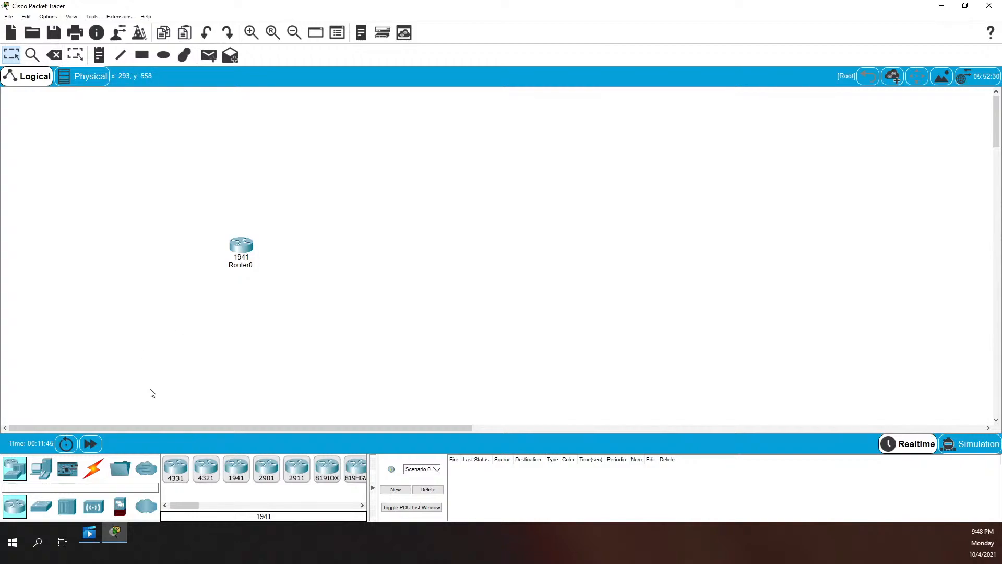
{"action": "left_click", "coordinate": [52, 510]}
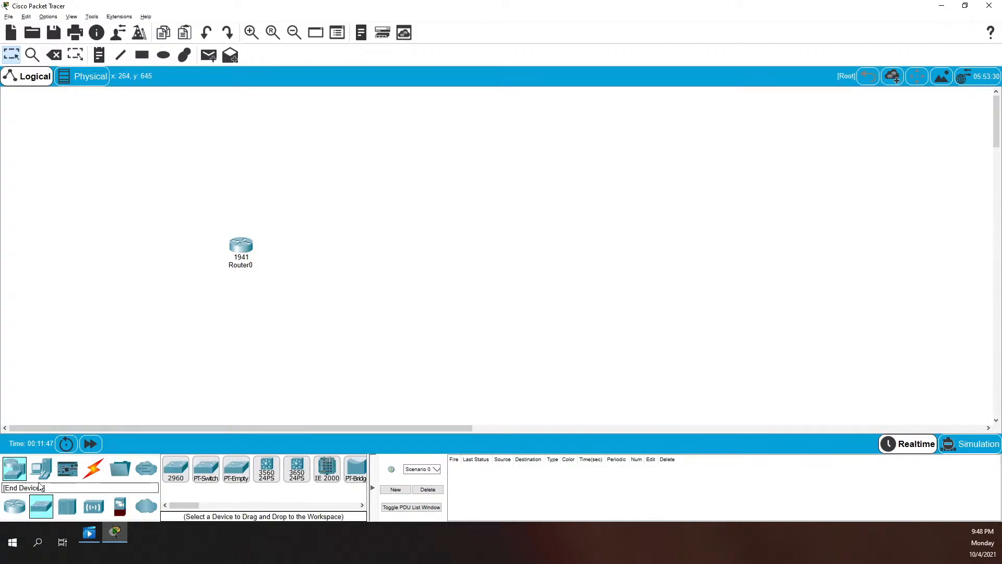
{"action": "left_click_drag", "start_coordinate": [176, 467], "coordinate": [264, 331]}
{"action": "left_click_drag", "start_coordinate": [175, 469], "coordinate": [292, 195]}
{"action": "left_click_drag", "start_coordinate": [240, 245], "coordinate": [198, 254]}
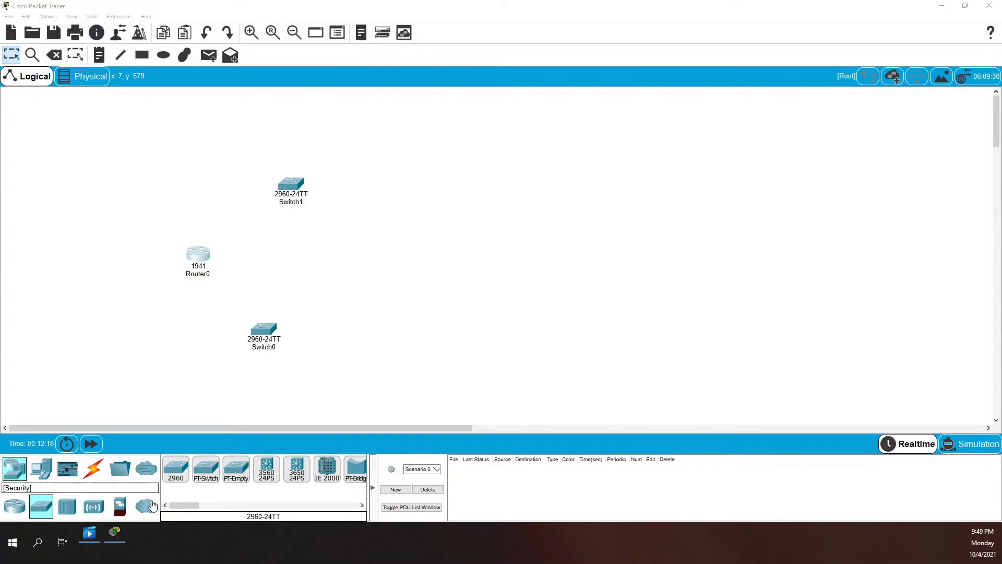
Add two PCs, PC0 at the bottom and PC1 at top right
{"action": "left_click", "coordinate": [46, 477]}
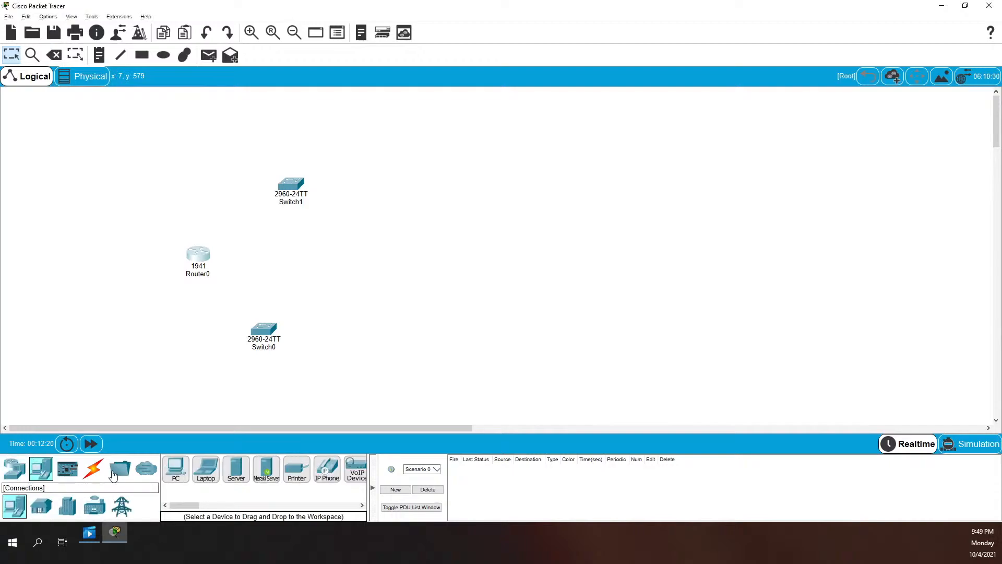
{"action": "left_click_drag", "start_coordinate": [179, 474], "coordinate": [383, 389]}
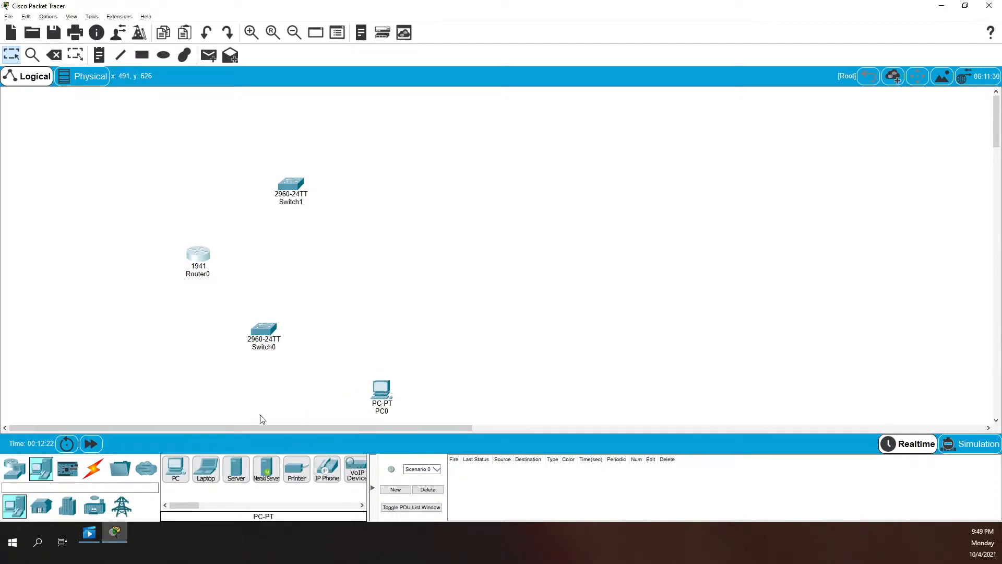
{"action": "left_click_drag", "start_coordinate": [183, 479], "coordinate": [367, 234]}
{"action": "left_click_drag", "start_coordinate": [398, 180], "coordinate": [397, 180]}
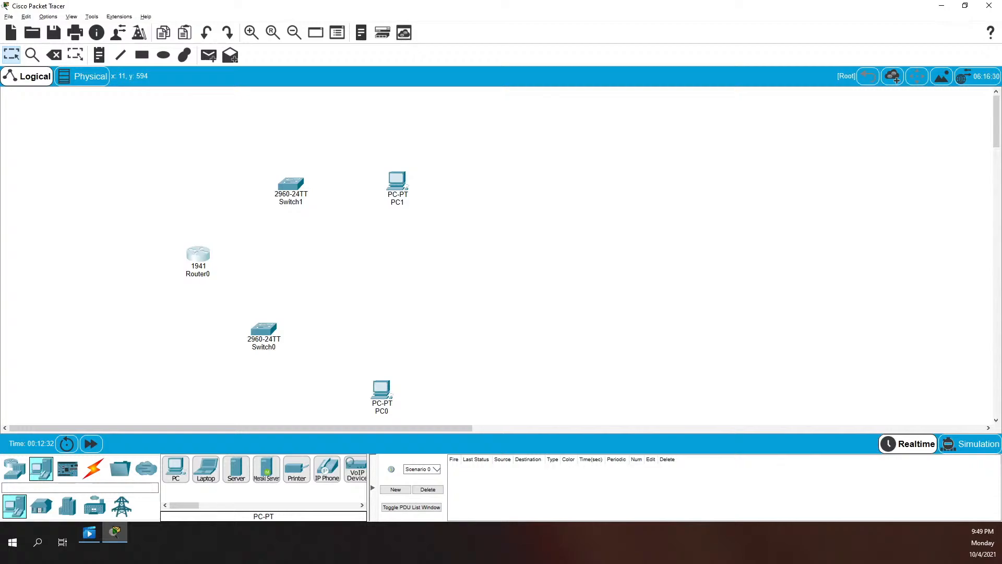
Change Router0's display name to Router1, keep its window on top, and move it right
{"action": "left_click", "coordinate": [199, 261]}
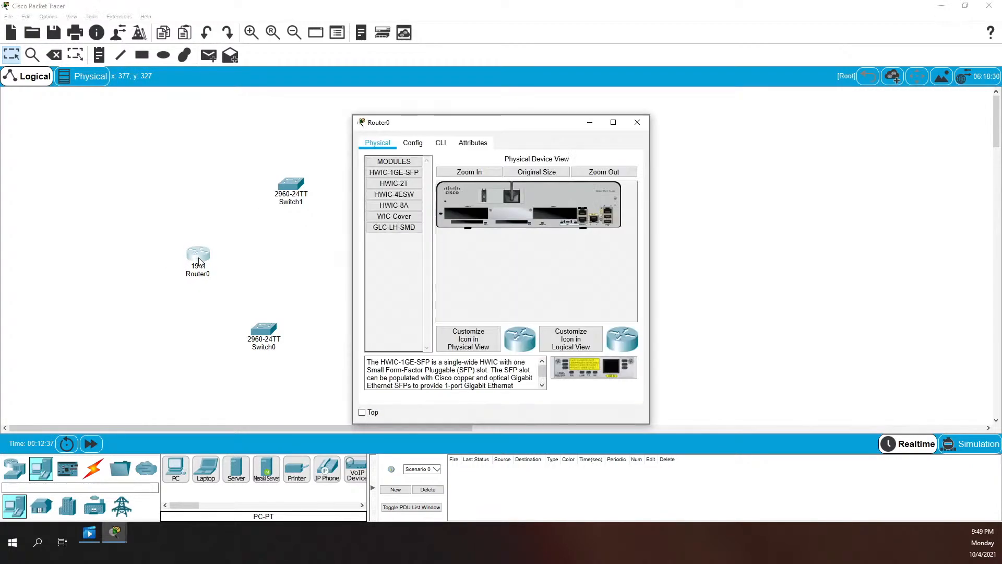
{"action": "left_click", "coordinate": [413, 148]}
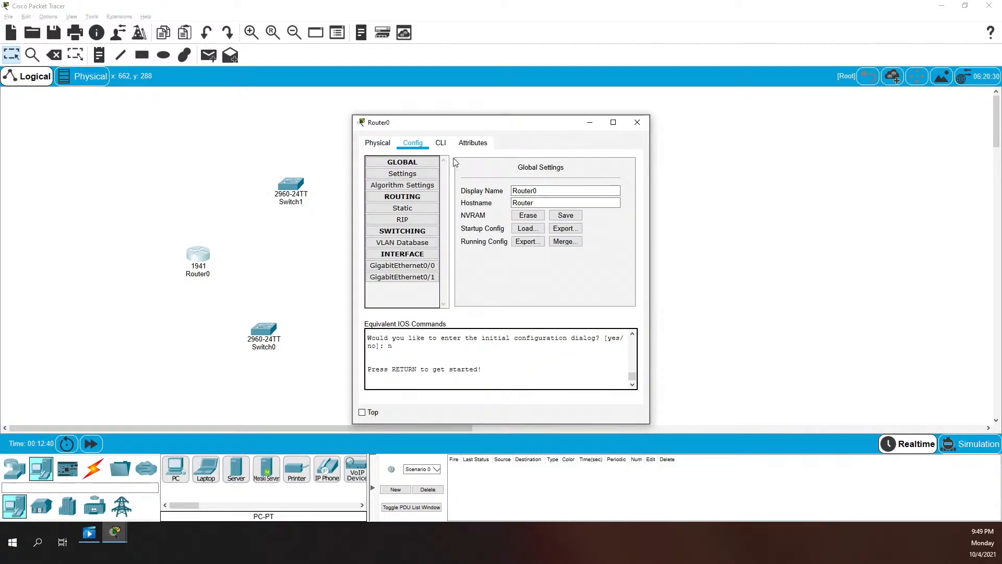
{"action": "double_click", "coordinate": [556, 193]}
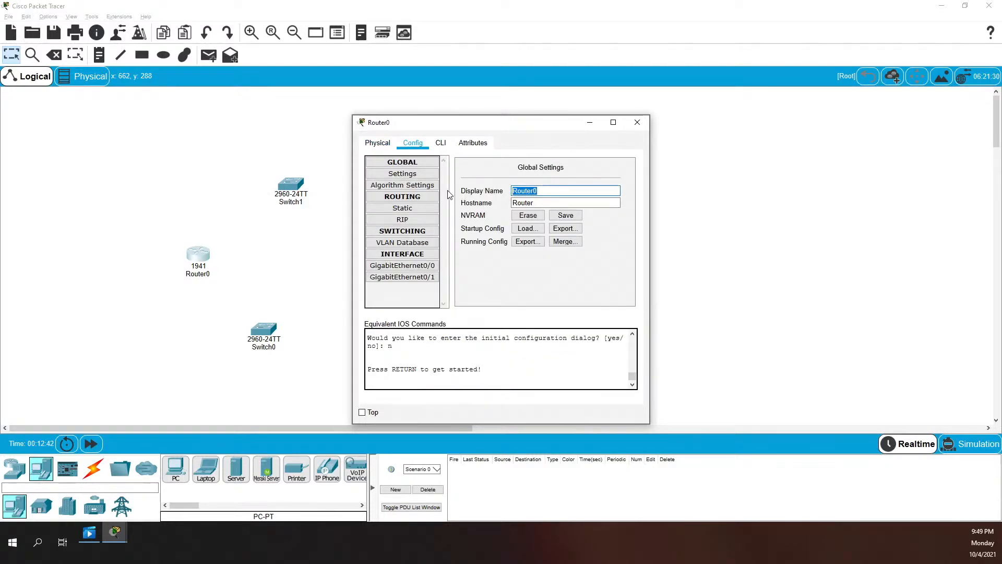
{"action": "type", "text": "Router1"}
{"action": "left_click", "coordinate": [365, 412]}
{"action": "left_click_drag", "start_coordinate": [443, 130], "coordinate": [781, 132]}
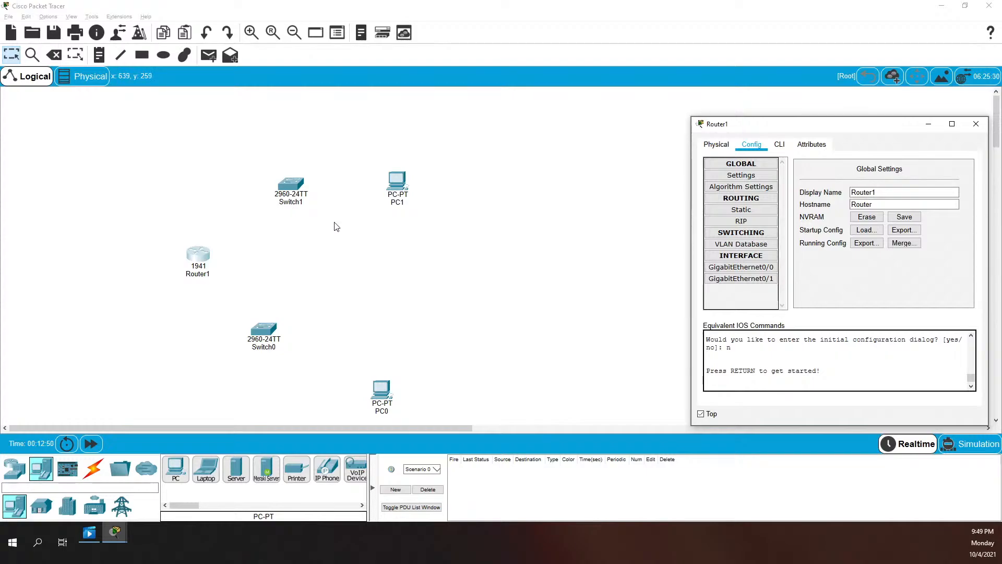
Rename the upper switch to Switch1 and pin its settings window on top beside Router1's
{"action": "left_click", "coordinate": [293, 188]}
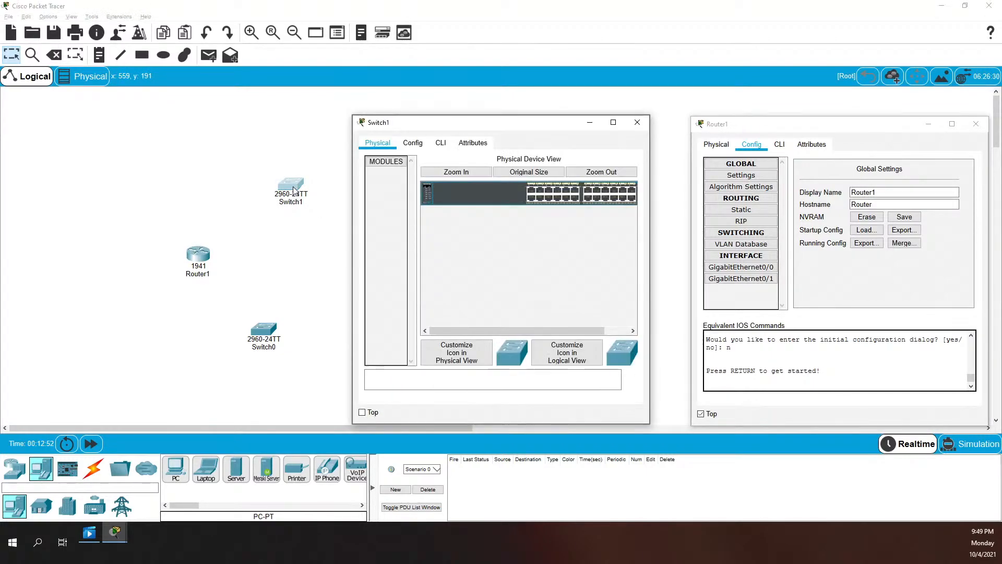
{"action": "left_click", "coordinate": [419, 146]}
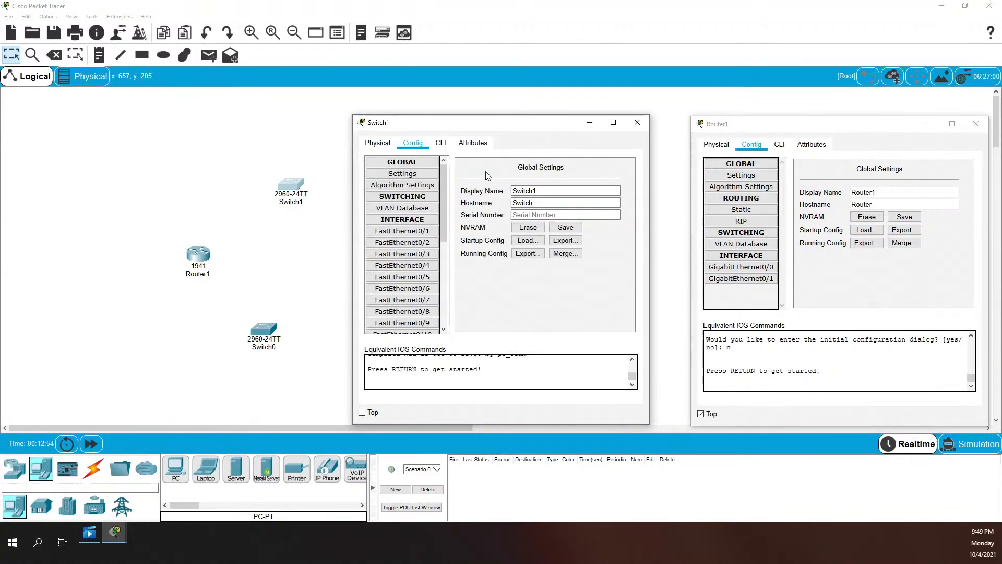
{"action": "double_click", "coordinate": [558, 189]}
{"action": "type", "text": "S"}
{"action": "left_click", "coordinate": [637, 122]}
{"action": "left_click", "coordinate": [291, 187]}
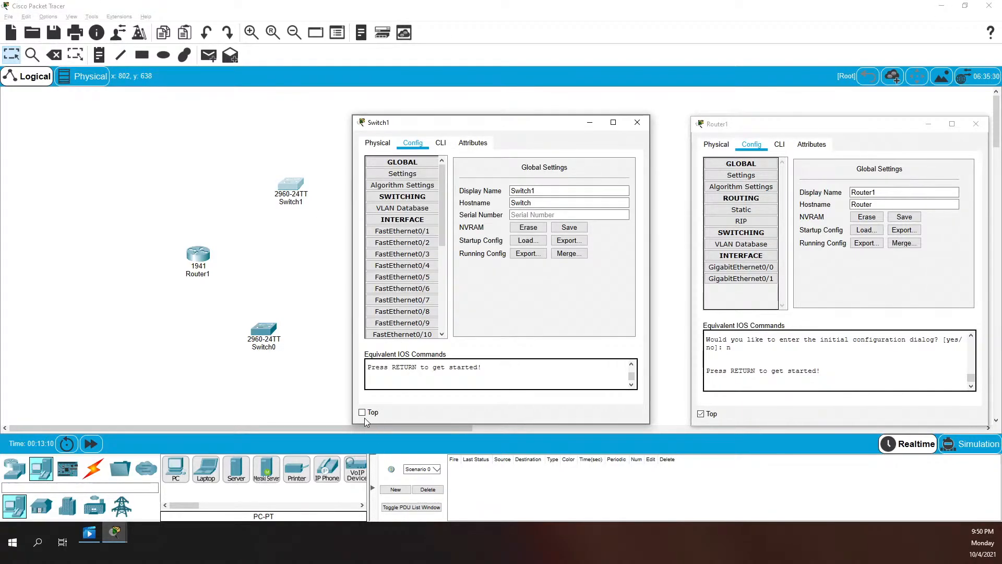
{"action": "left_click", "coordinate": [362, 412]}
{"action": "left_click_drag", "start_coordinate": [439, 128], "coordinate": [783, 152]}
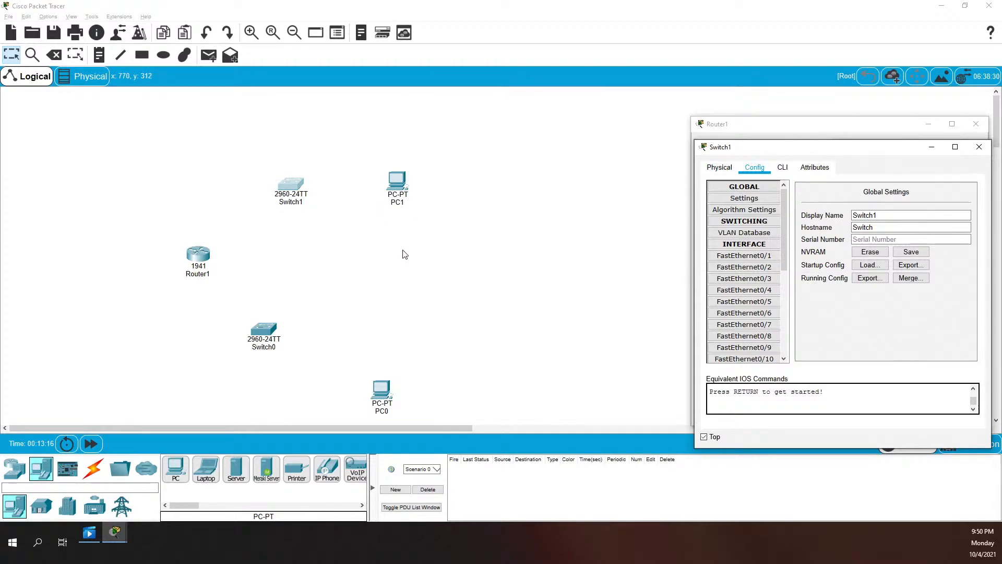
{"action": "left_click_drag", "start_coordinate": [720, 125], "coordinate": [687, 125]}
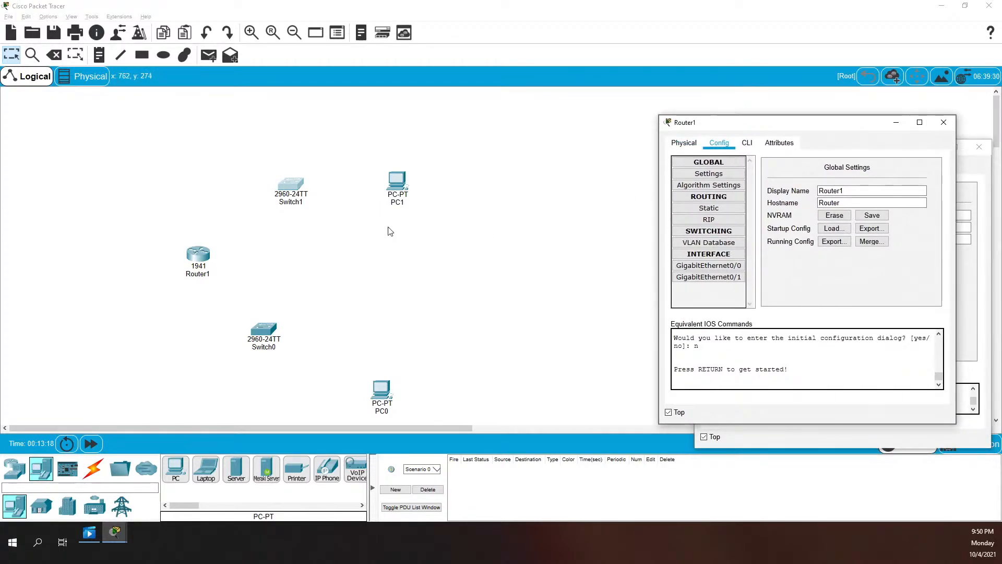
Rename Switch0 to Switch2 and pin its settings window on top, away from the PCs
{"action": "left_click", "coordinate": [259, 342]}
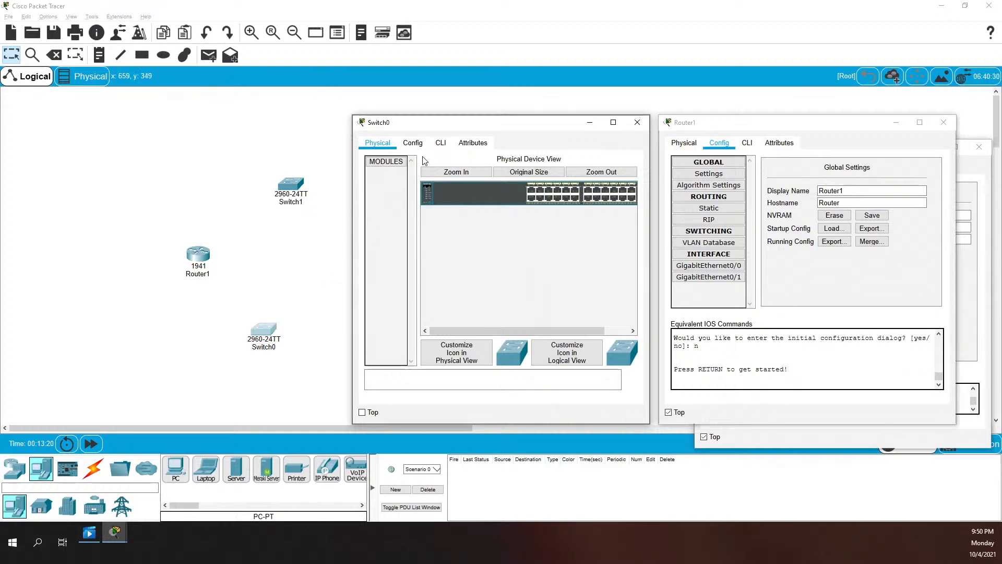
{"action": "left_click", "coordinate": [419, 147]}
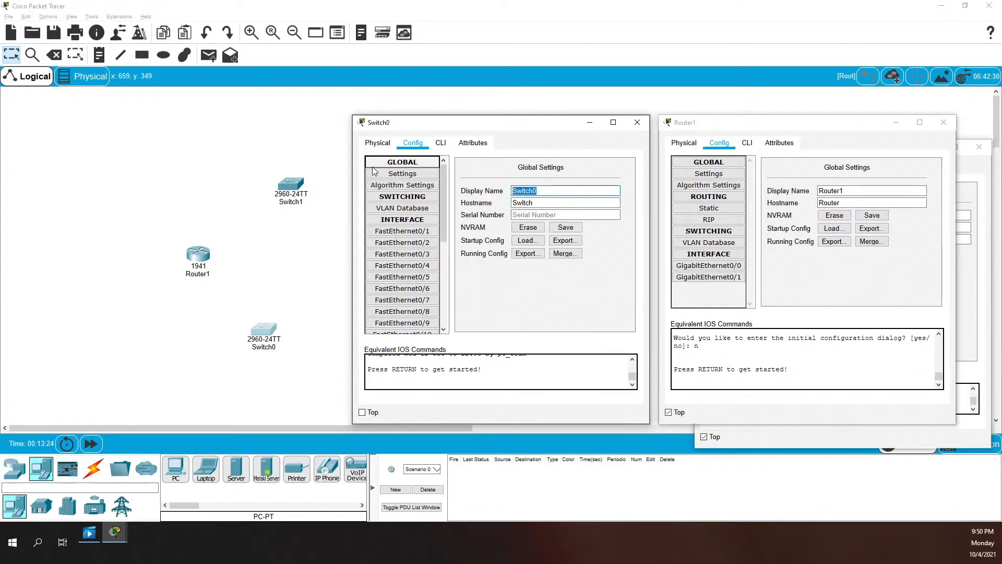
{"action": "type", "text": "Switch"}
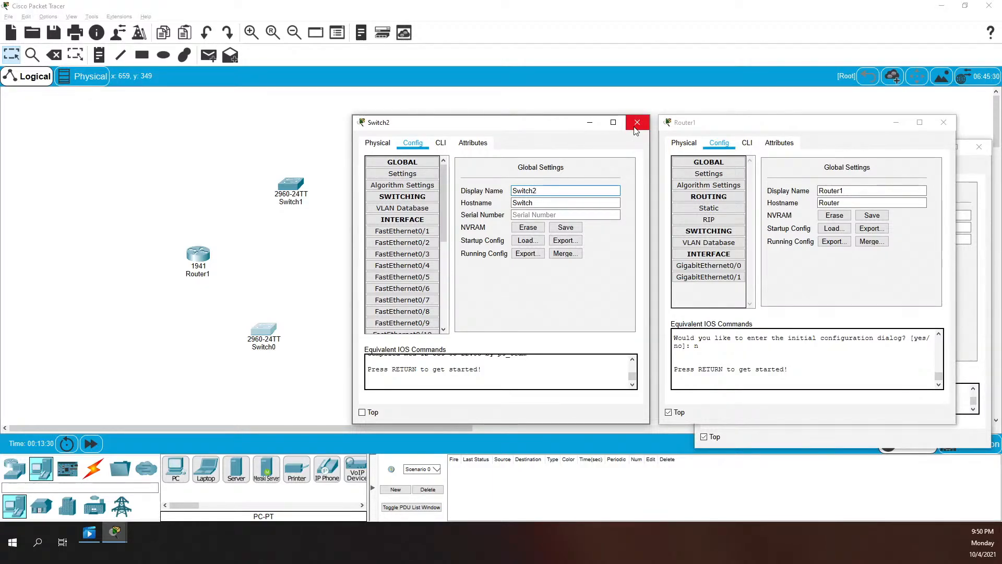
{"action": "left_click", "coordinate": [363, 413]}
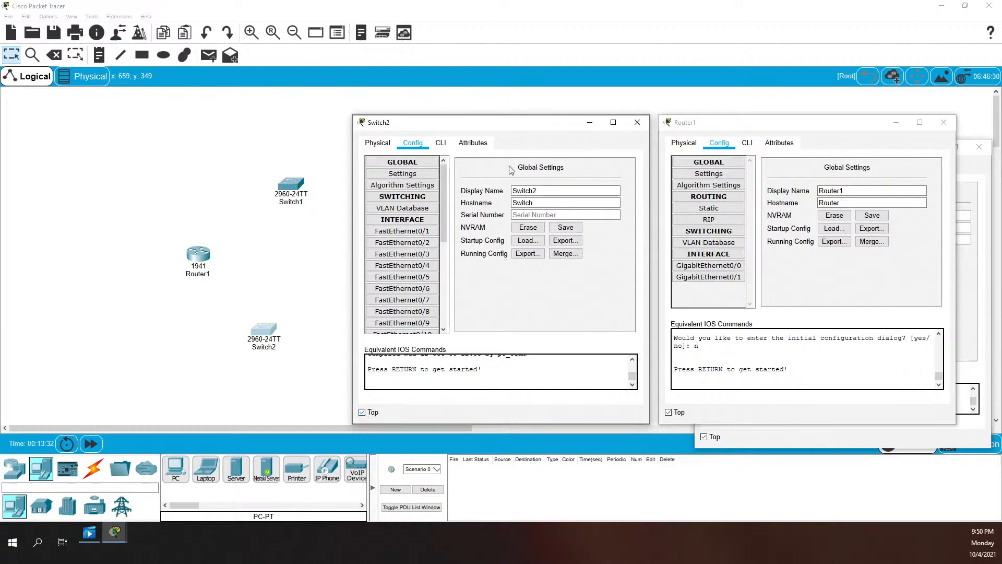
{"action": "left_click_drag", "start_coordinate": [480, 127], "coordinate": [766, 210]}
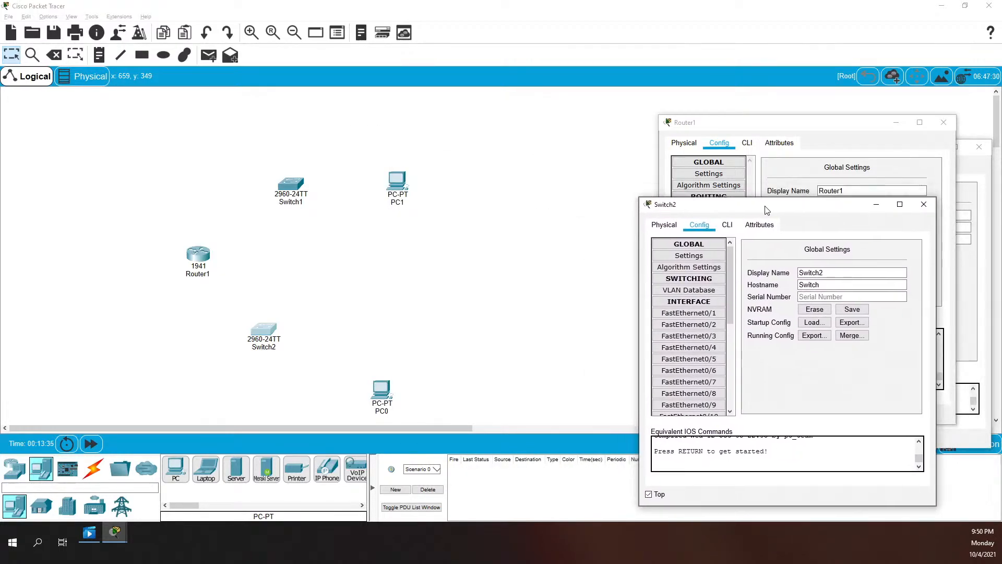
Rename PC0 to PC-2 and keep its settings window on top, off to the side
{"action": "left_click", "coordinate": [384, 406]}
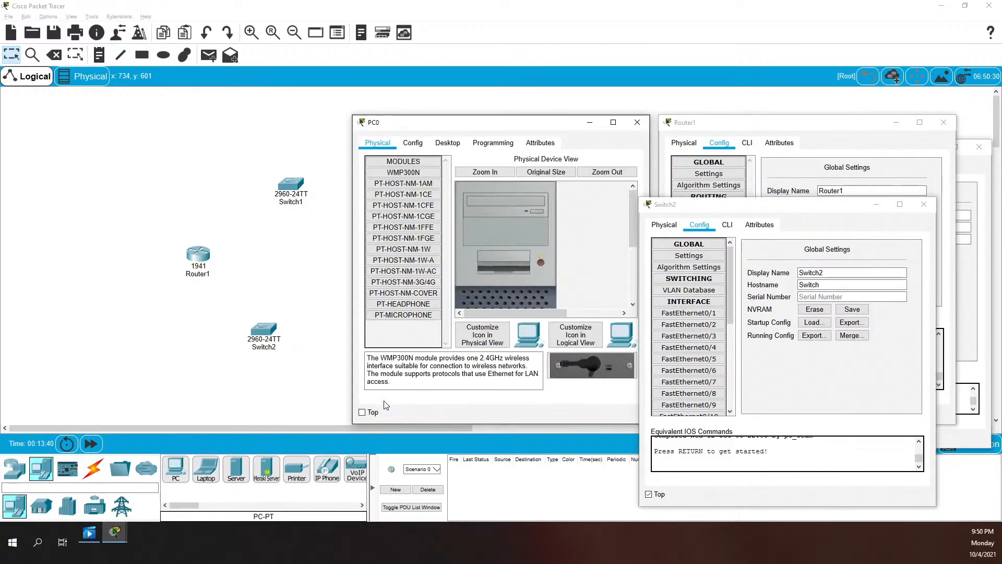
{"action": "left_click", "coordinate": [412, 142]}
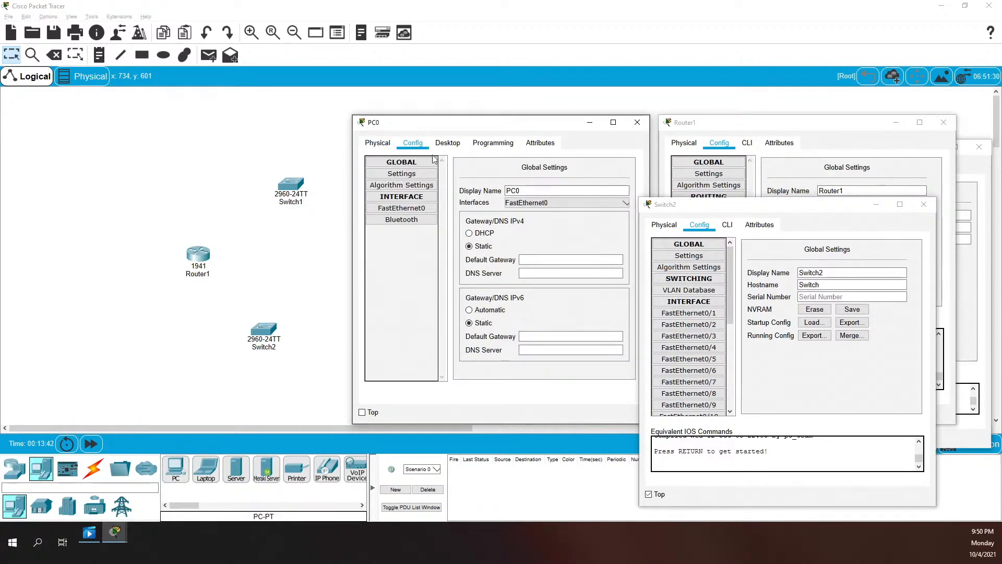
{"action": "left_click", "coordinate": [406, 174]}
{"action": "type", "text": "PC"}
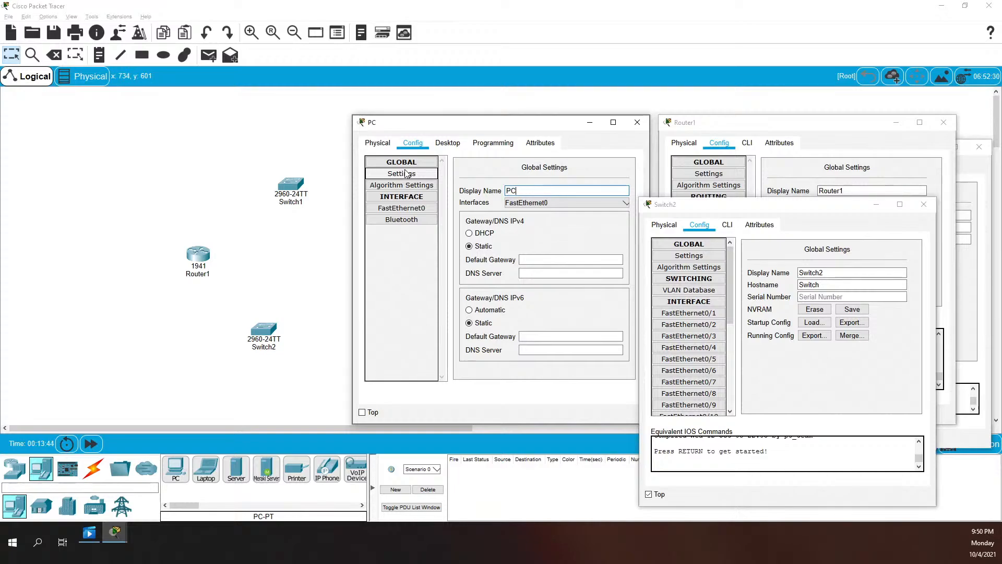
{"action": "type", "text": "-2"}
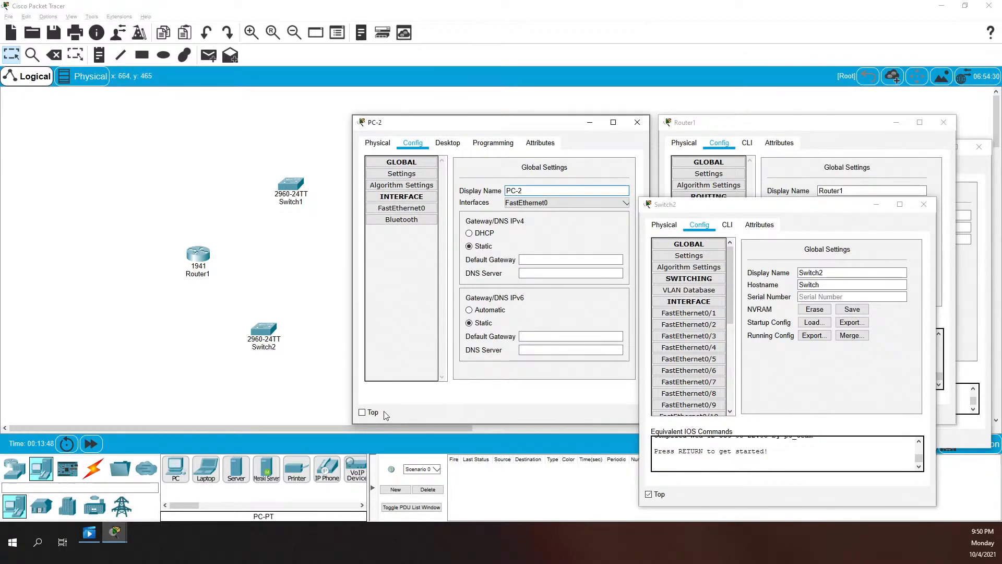
{"action": "left_click", "coordinate": [362, 412]}
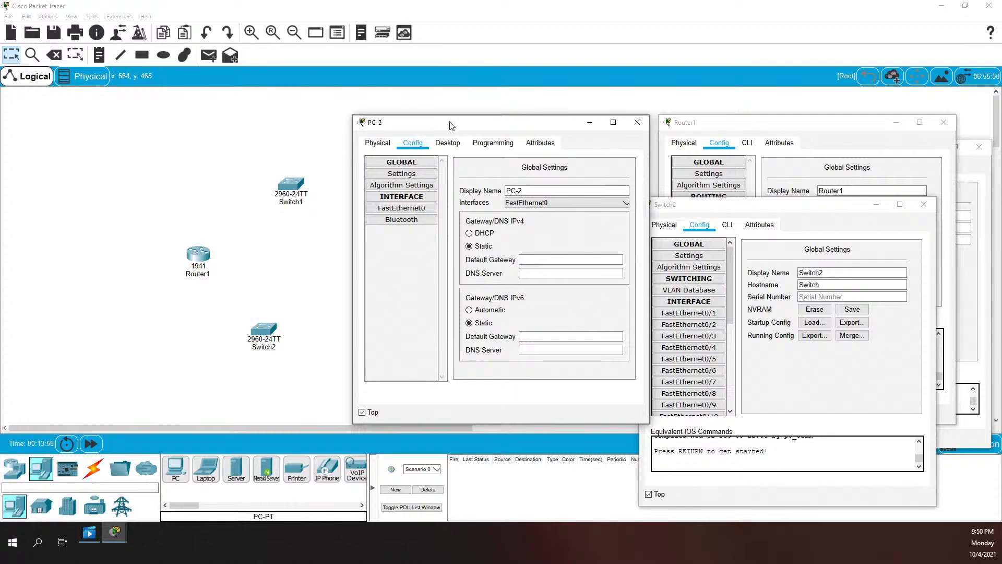
{"action": "left_click_drag", "start_coordinate": [457, 124], "coordinate": [787, 285]}
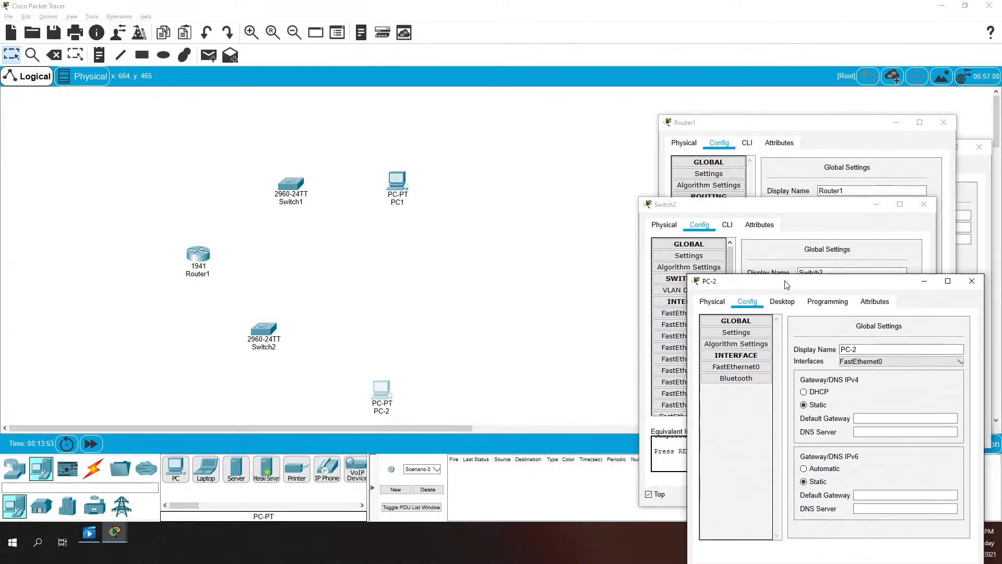
Rename PC1 to PC-1, then close both PC settings windows
{"action": "left_click", "coordinate": [403, 197]}
{"action": "left_click", "coordinate": [412, 142]}
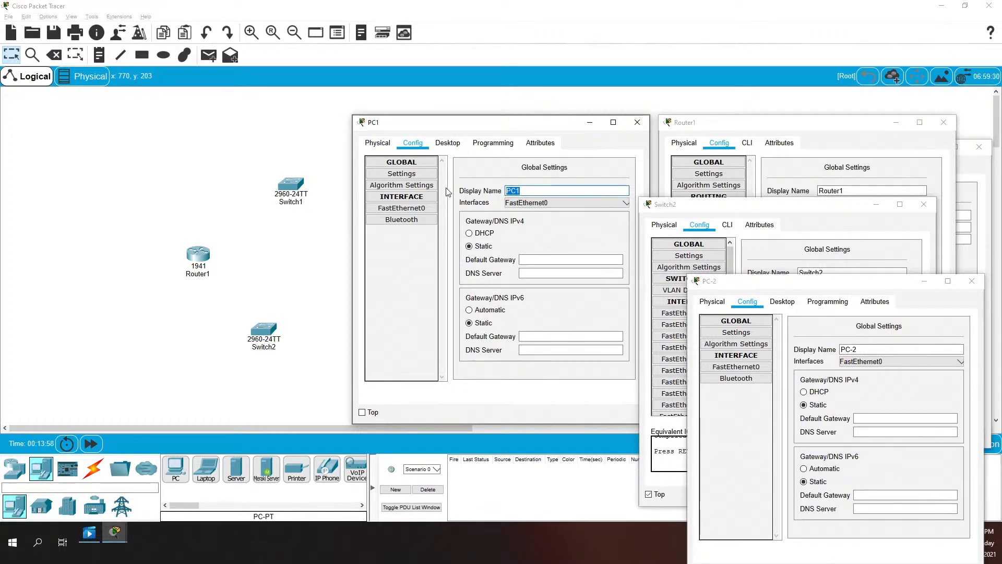
{"action": "type", "text": "PC"}
{"action": "left_click", "coordinate": [362, 413]}
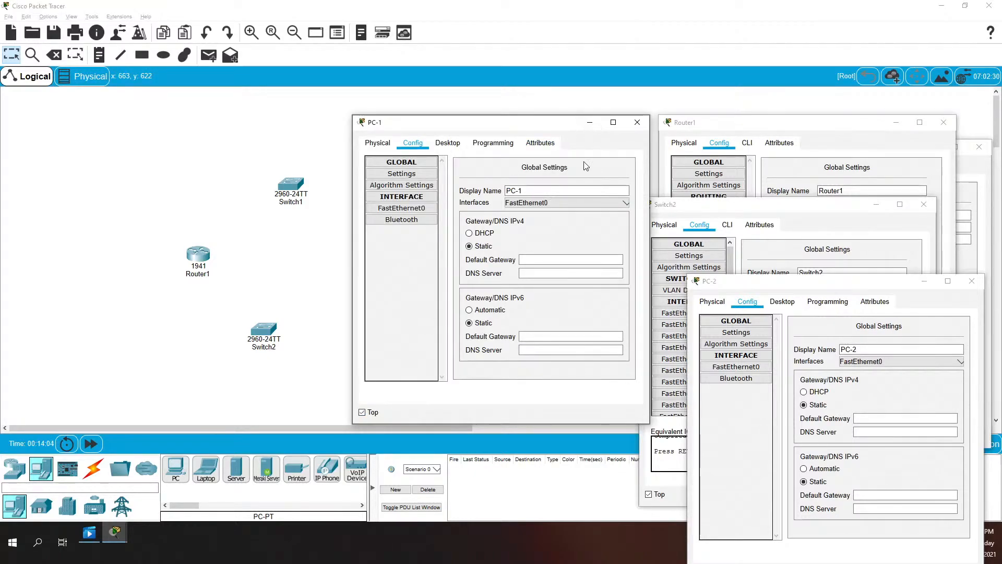
{"action": "left_click", "coordinate": [637, 122]}
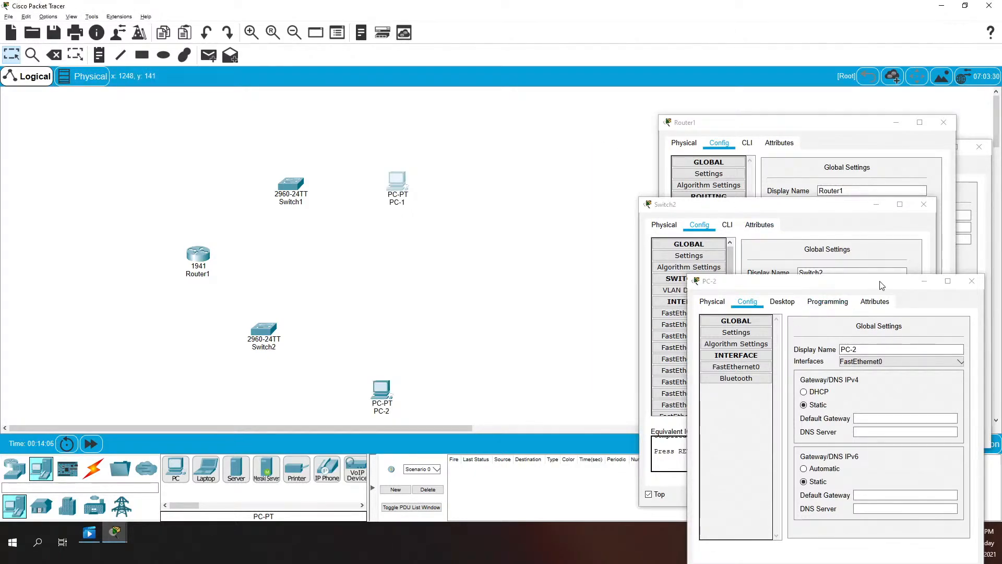
{"action": "left_click", "coordinate": [971, 280]}
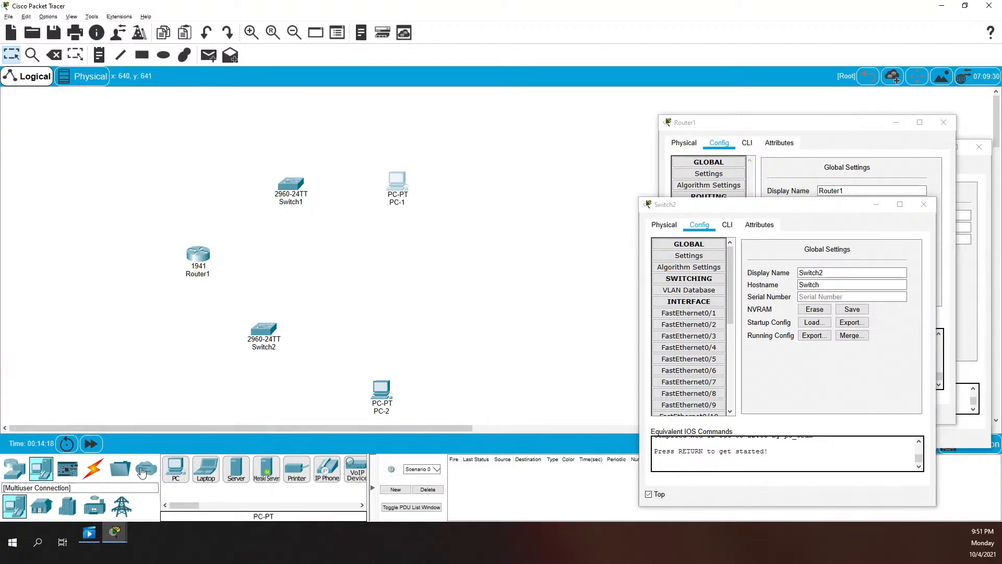
Cable Switch1 Fa0/1 to PC-1 and Switch2 Fa0/1 to PC-2 with copper straight-through
{"action": "left_click", "coordinate": [92, 470]}
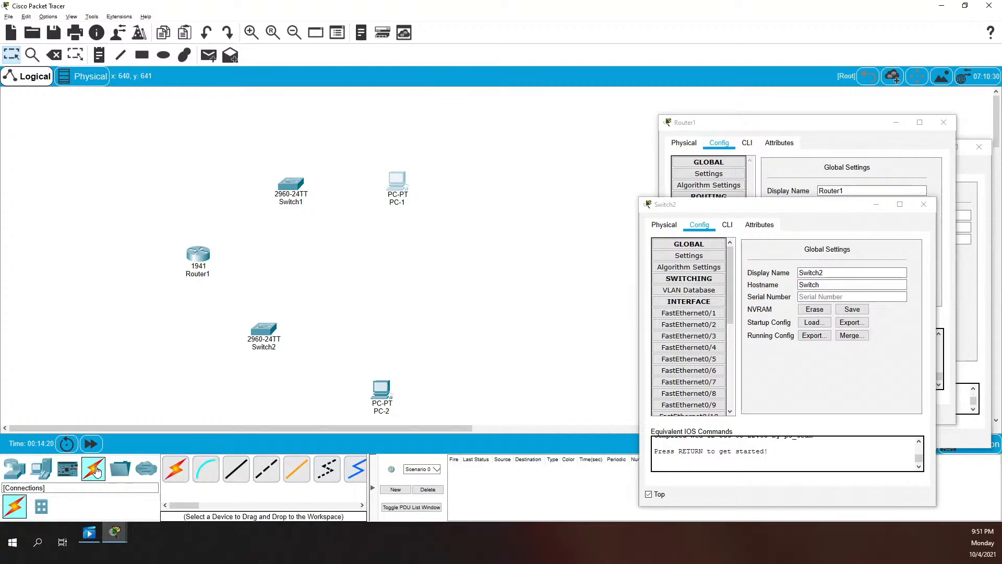
{"action": "left_click", "coordinate": [236, 470]}
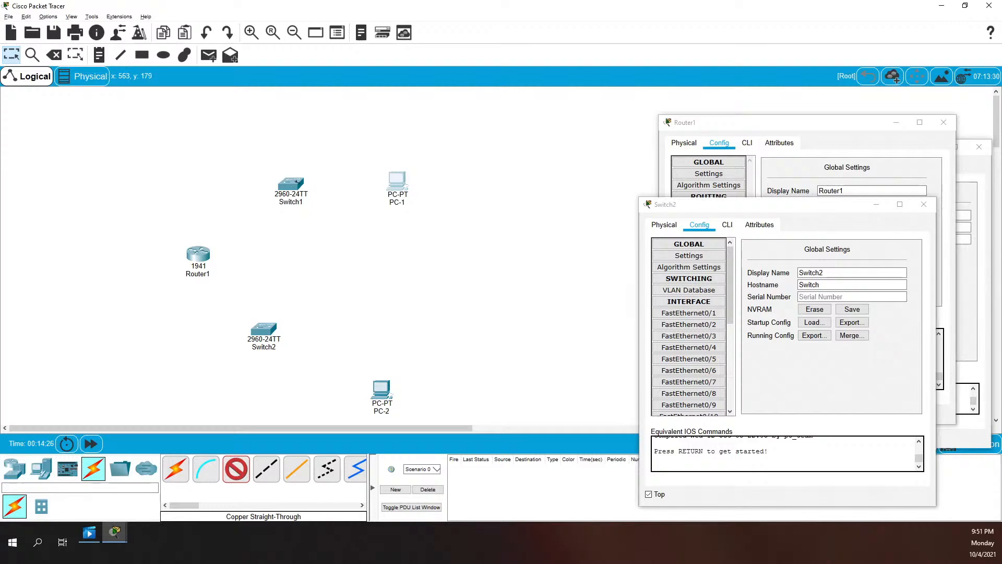
{"action": "left_click", "coordinate": [292, 182]}
{"action": "left_click", "coordinate": [319, 197]}
{"action": "left_click", "coordinate": [397, 183]}
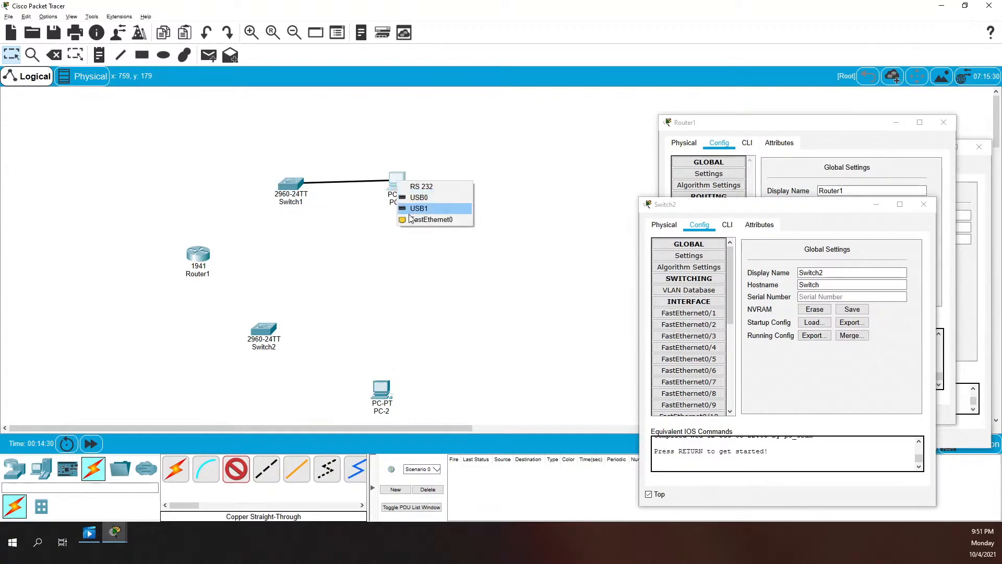
{"action": "left_click", "coordinate": [418, 220]}
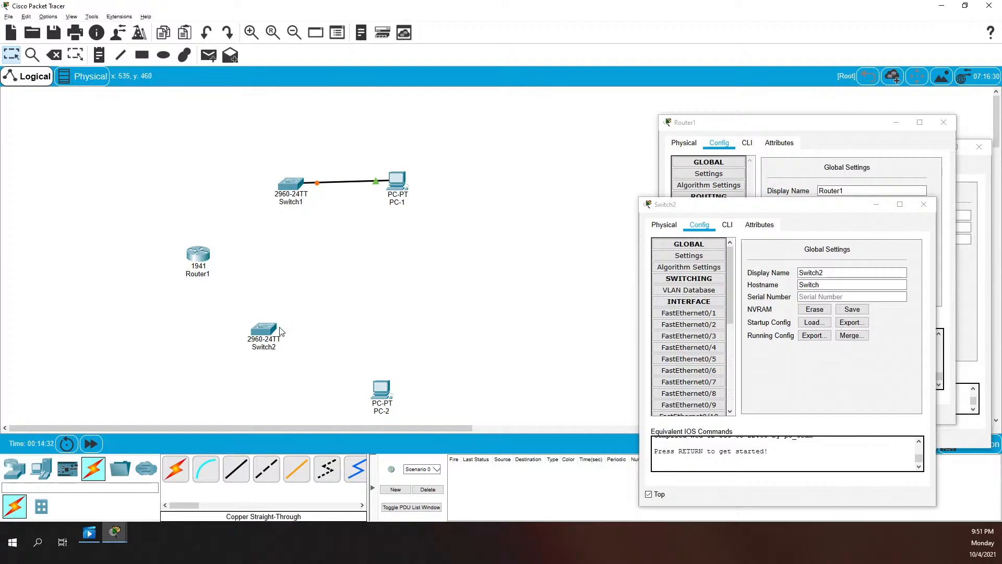
{"action": "left_click", "coordinate": [236, 469]}
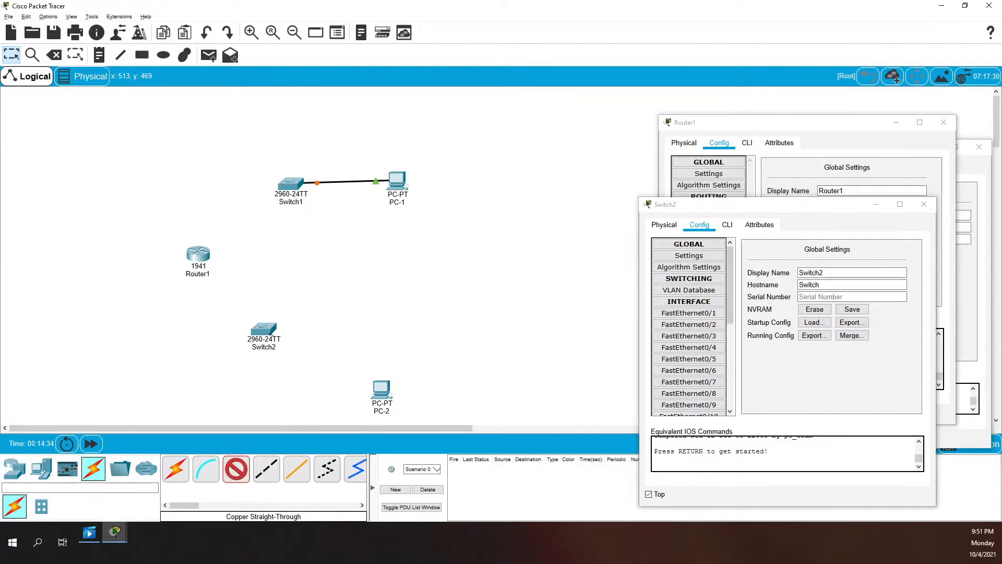
{"action": "left_click", "coordinate": [267, 331]}
{"action": "left_click", "coordinate": [311, 50]}
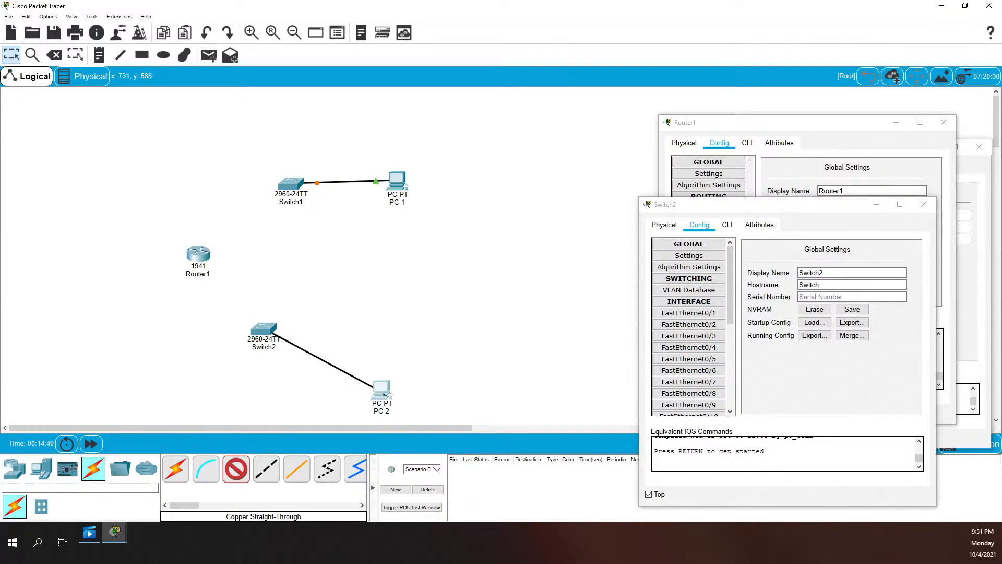
{"action": "left_click", "coordinate": [382, 390]}
{"action": "left_click", "coordinate": [413, 431]}
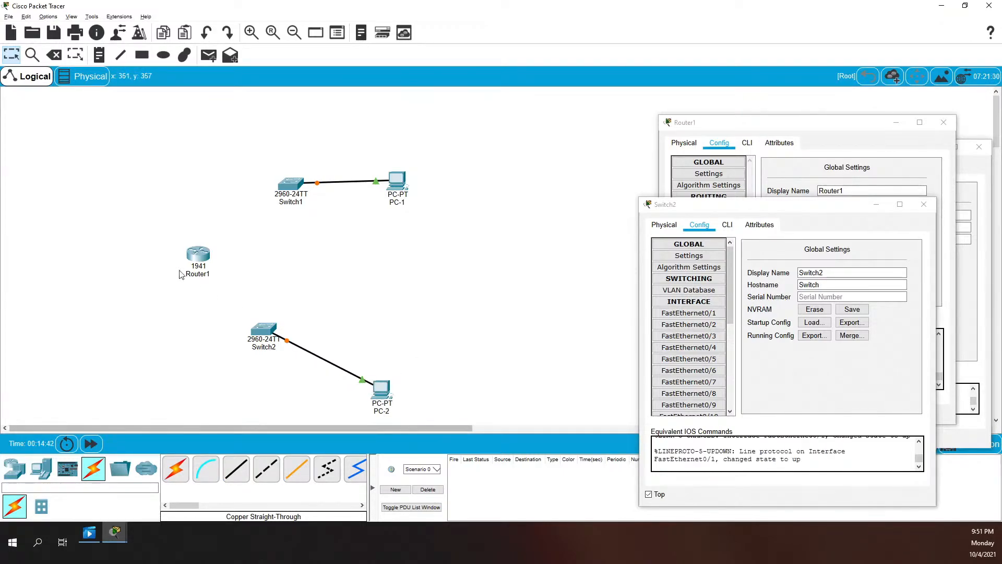
Connect Router1 G0/1 to Switch2 and Router1 G0/0 to Switch1 G0/1
{"action": "left_click", "coordinate": [243, 474]}
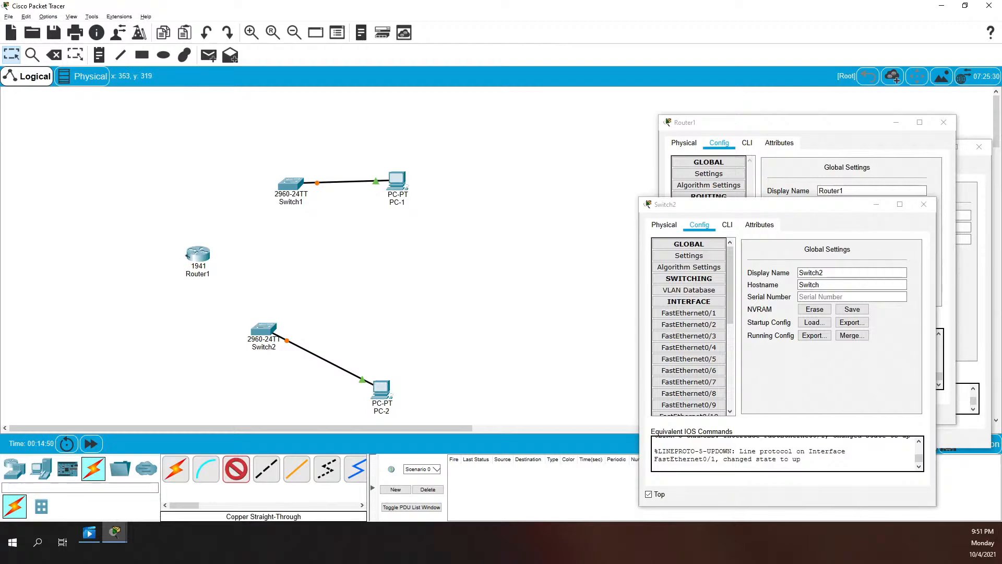
{"action": "left_click", "coordinate": [198, 254]}
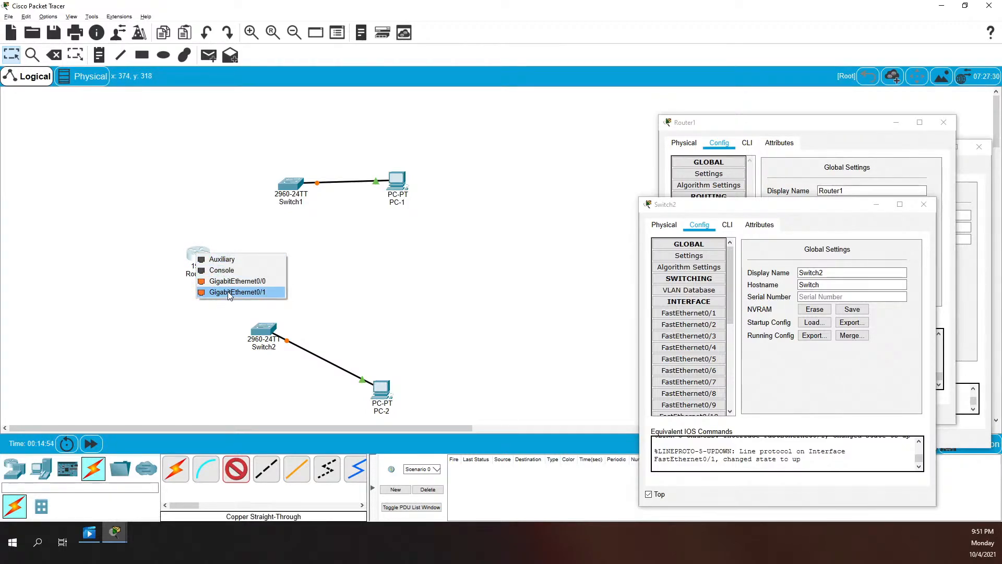
{"action": "left_click", "coordinate": [228, 291]}
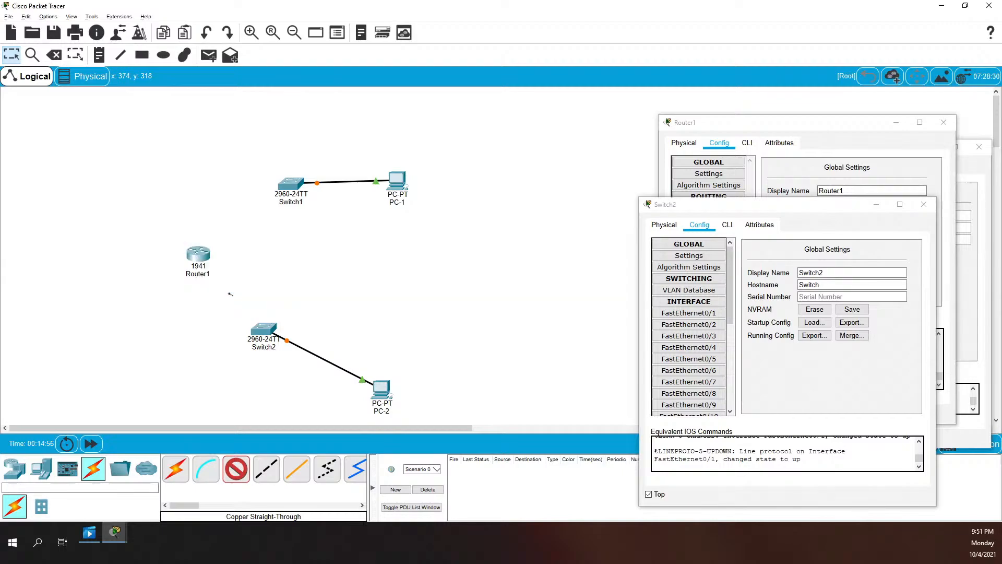
{"action": "left_click", "coordinate": [261, 327]}
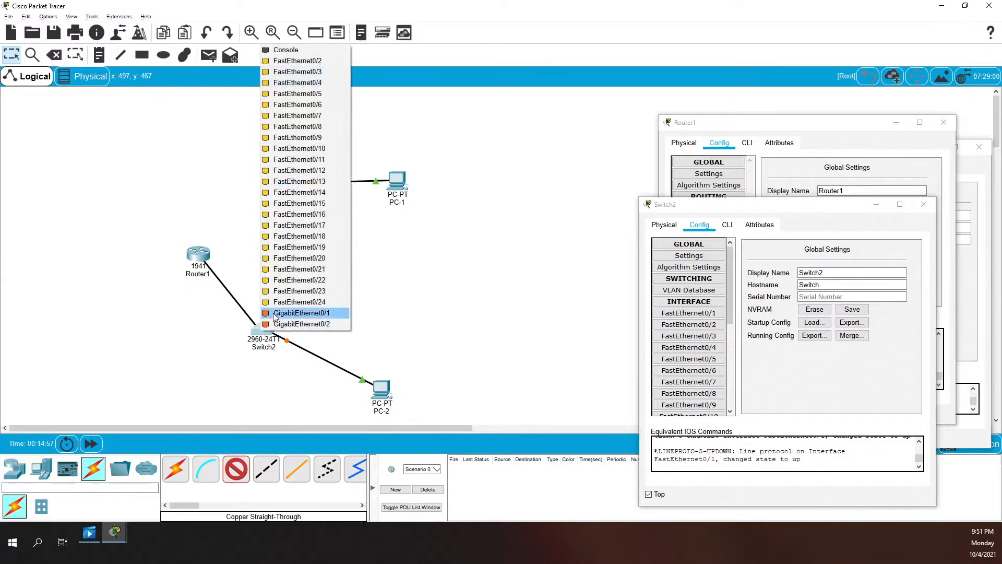
{"action": "left_click", "coordinate": [313, 315]}
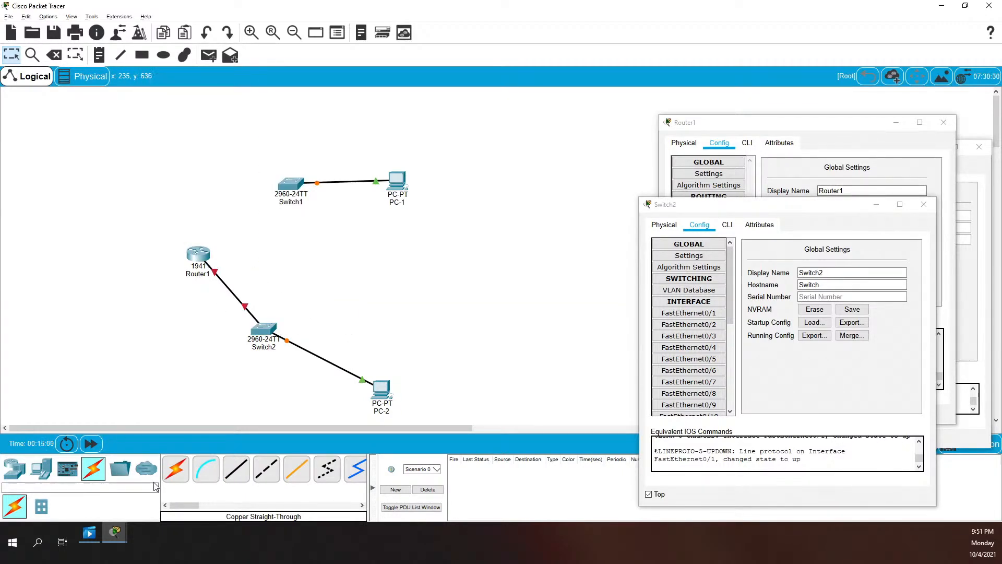
{"action": "left_click", "coordinate": [237, 476]}
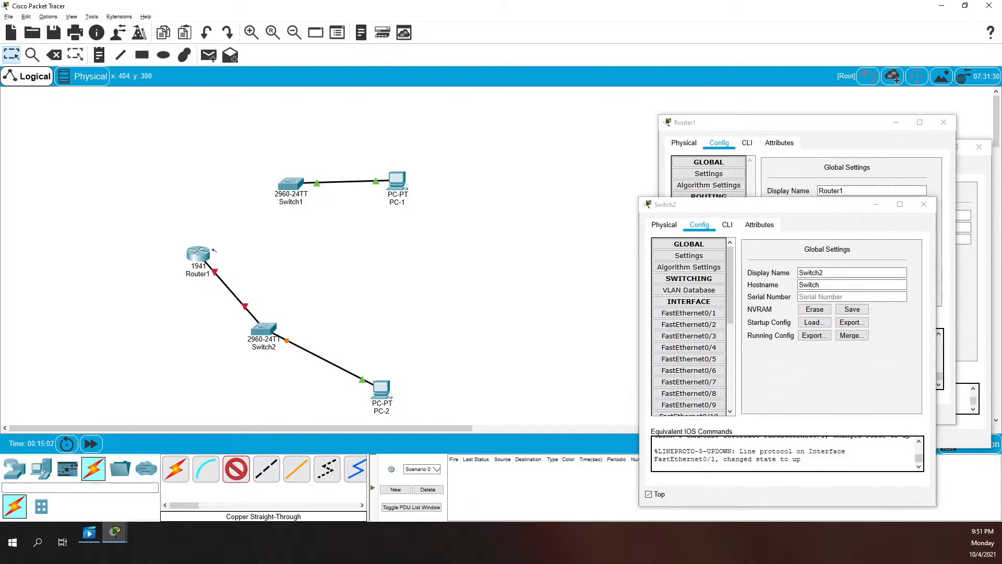
{"action": "left_click", "coordinate": [202, 260]}
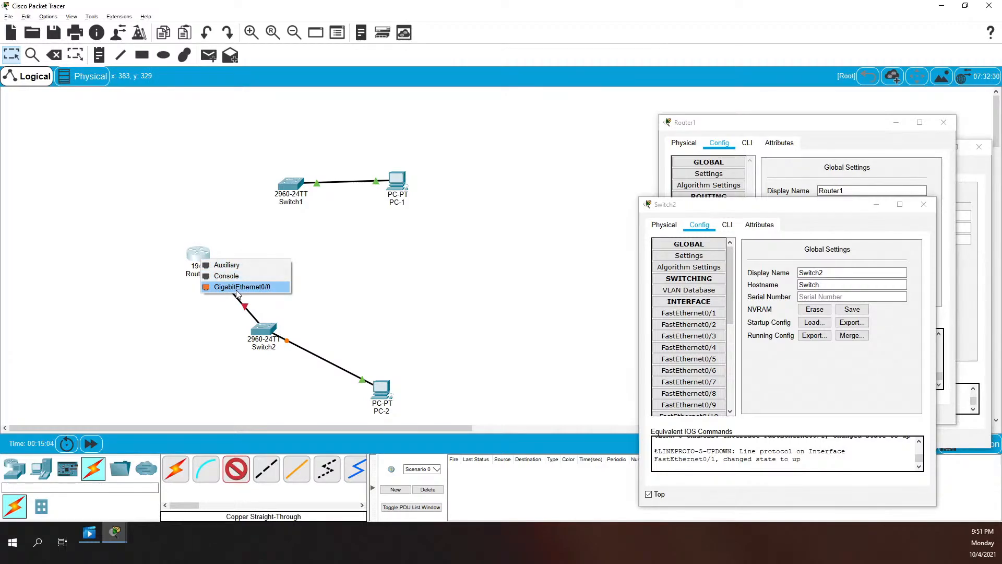
{"action": "left_click", "coordinate": [237, 287]}
{"action": "left_click", "coordinate": [290, 185]}
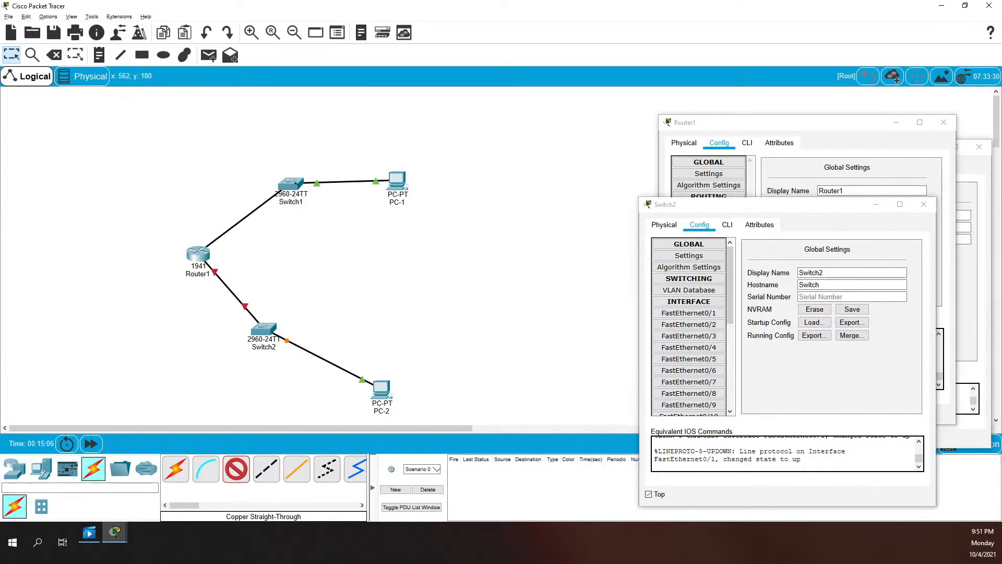
{"action": "left_click", "coordinate": [292, 183]}
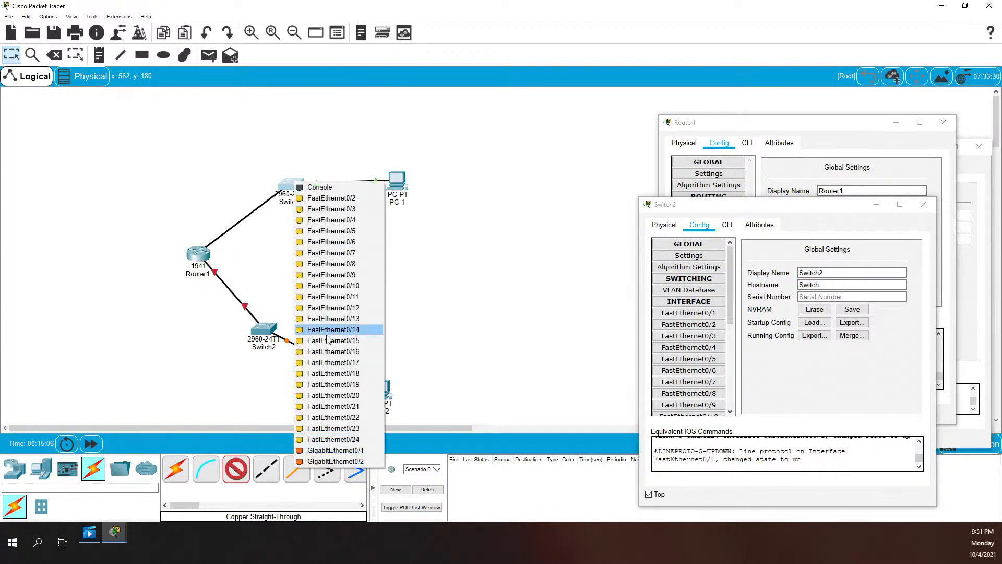
{"action": "left_click", "coordinate": [320, 450]}
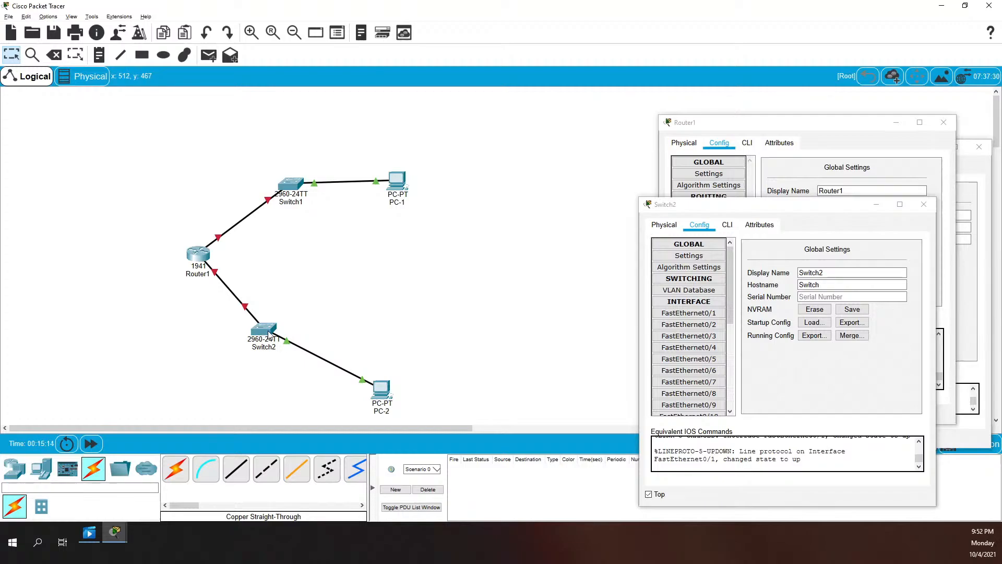
{"action": "mouse_move", "coordinate": [388, 406]}
{"action": "mouse_move", "coordinate": [265, 337]}
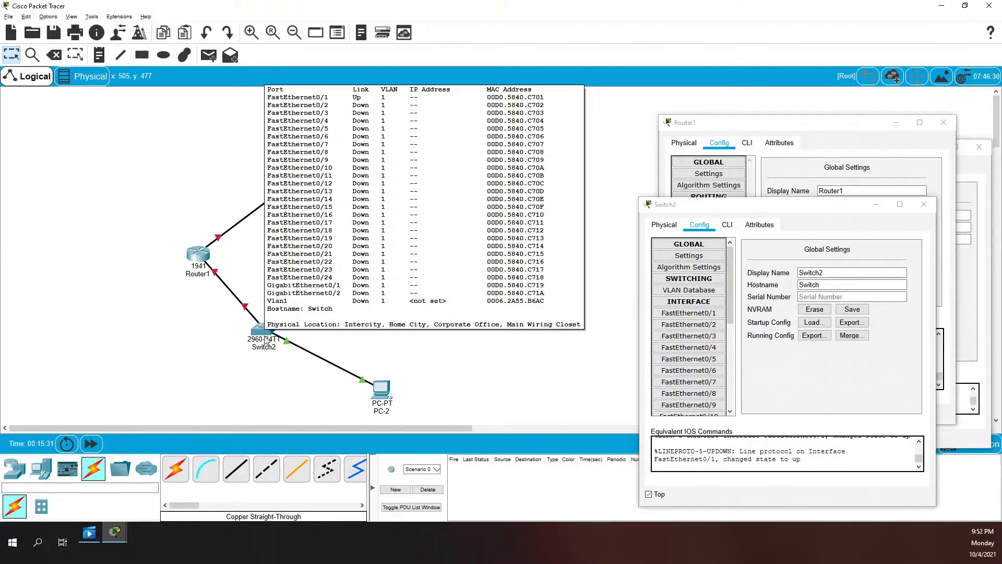
{"action": "mouse_move", "coordinate": [198, 259]}
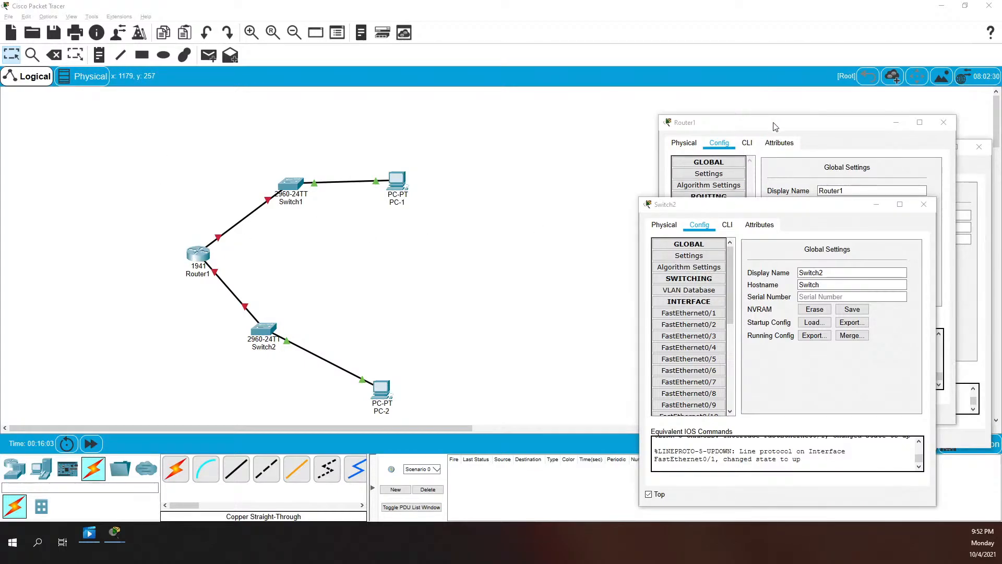
Move Router1's configuration window to the centre and show its CLI tab
{"action": "left_click_drag", "start_coordinate": [775, 127], "coordinate": [495, 151]}
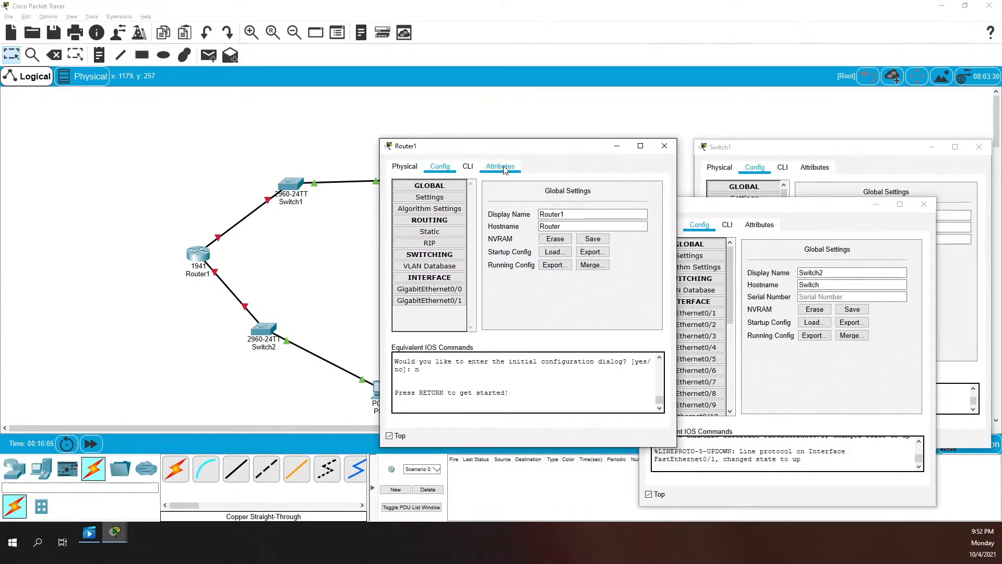
{"action": "left_click", "coordinate": [468, 166]}
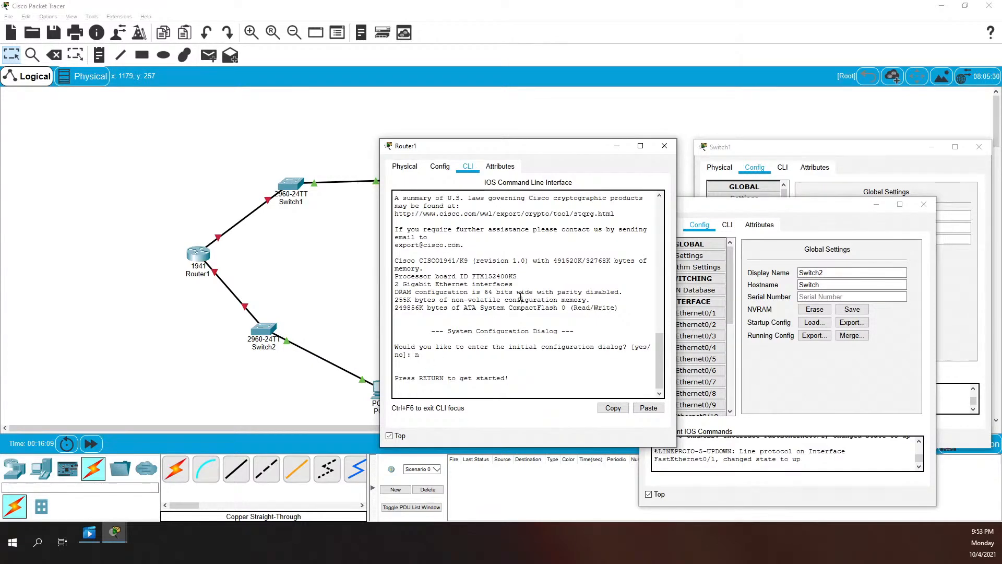
Enter privileged and global configuration mode and set the hostname to Router1
{"action": "key", "text": "Return"}
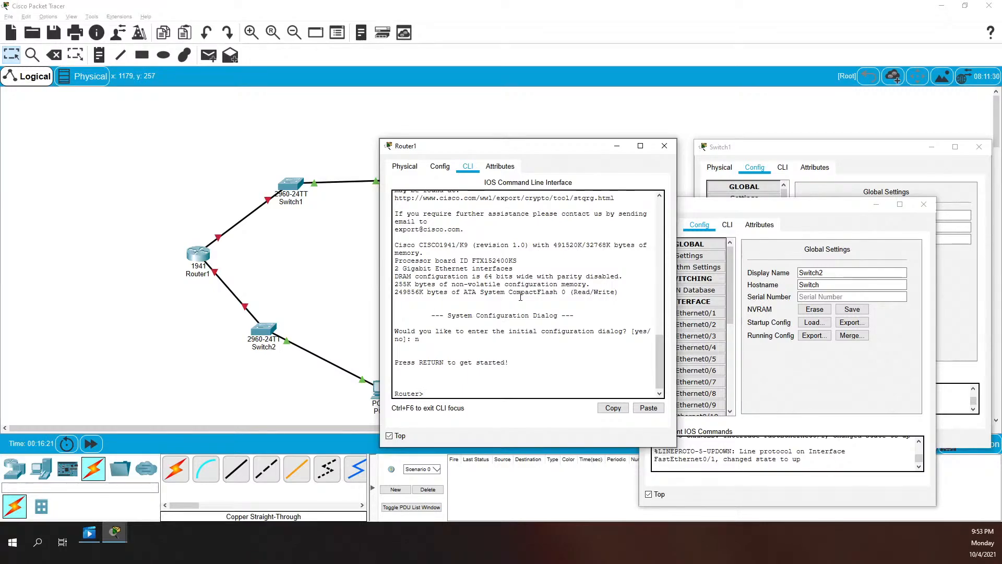
{"action": "type", "text": "en"}
{"action": "key", "text": "Return"}
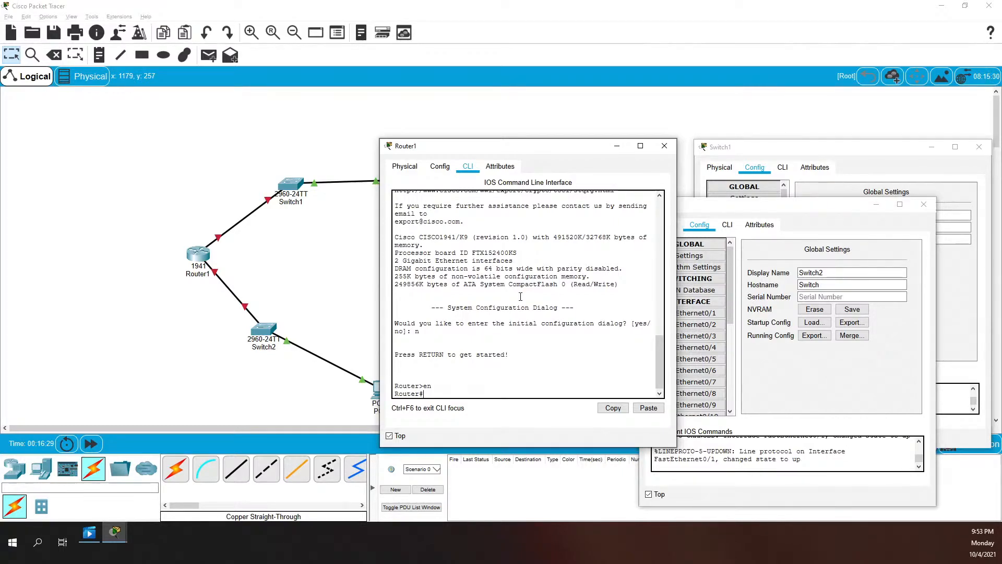
{"action": "type", "text": "configure terminal"}
{"action": "key", "text": "Return"}
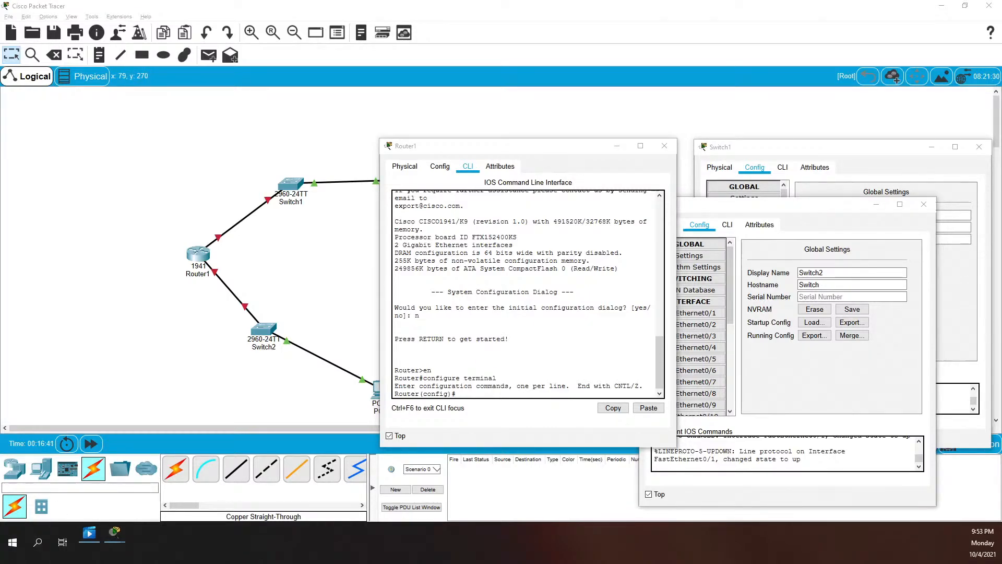
{"action": "left_click", "coordinate": [529, 323]}
{"action": "type", "text": "host"}
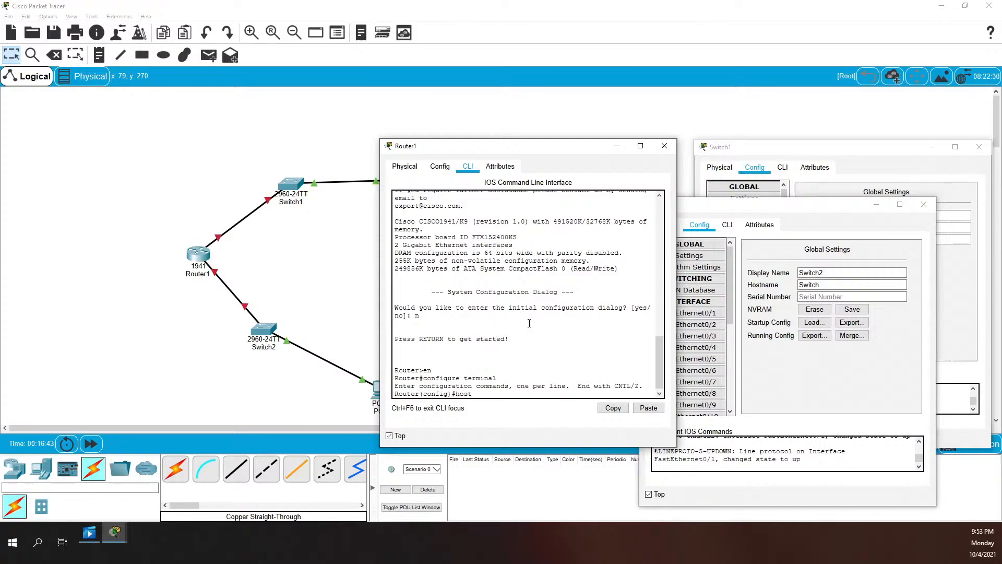
{"action": "type", "text": "name Router1"}
{"action": "key", "text": "Return"}
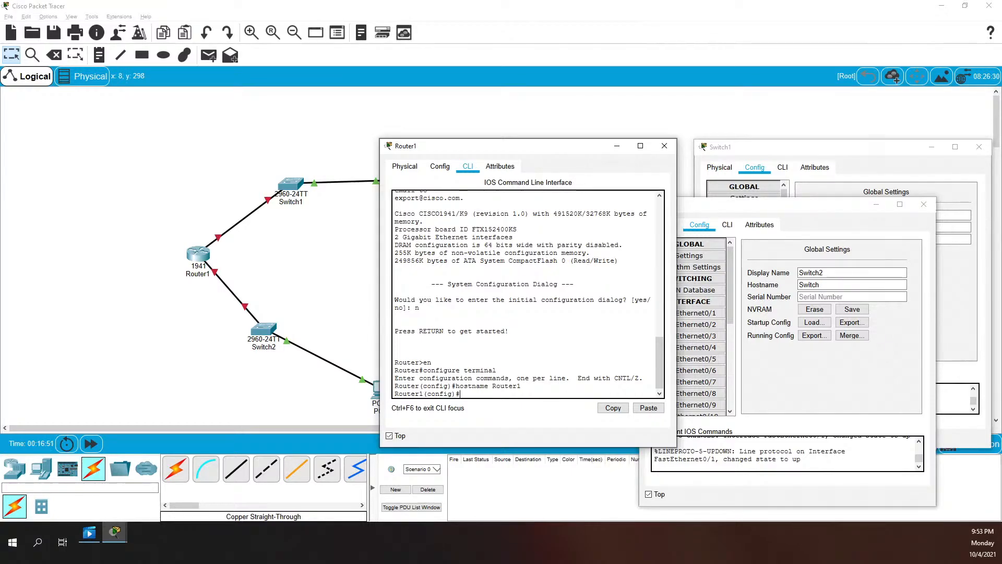
Set an enable secret and password-protect console line 0 with login
{"action": "type", "text": "enable secret class"}
{"action": "key", "text": "Return"}
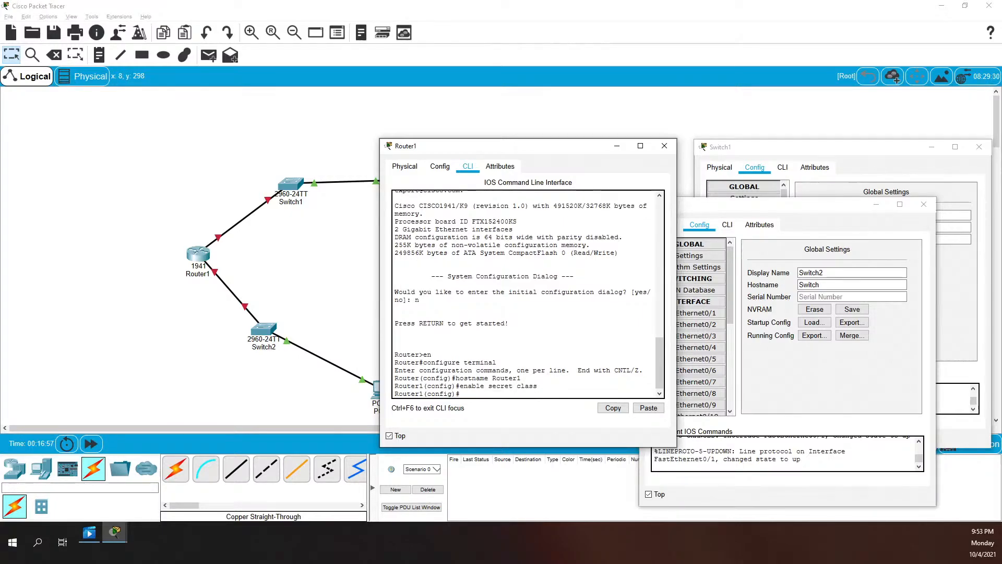
{"action": "type", "text": "line console 0"}
{"action": "key", "text": "Return"}
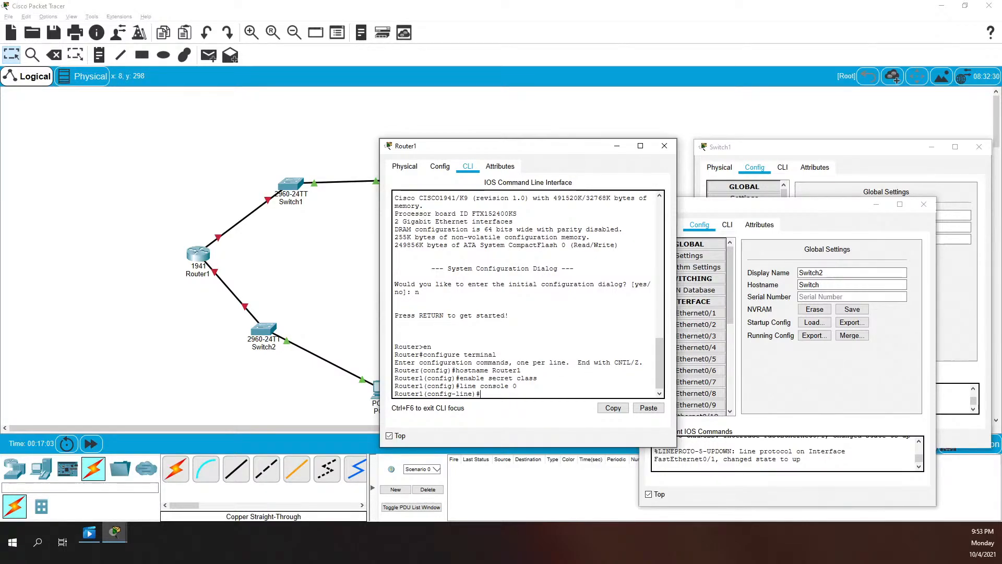
{"action": "type", "text": "passoword cisco"}
{"action": "key", "text": "Return"}
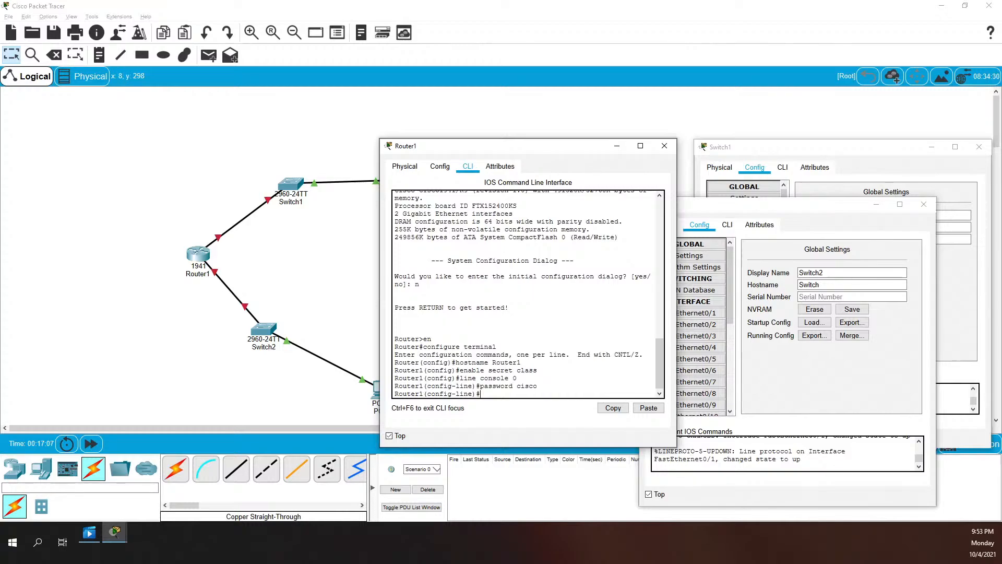
{"action": "type", "text": "login"}
{"action": "key", "text": "Return"}
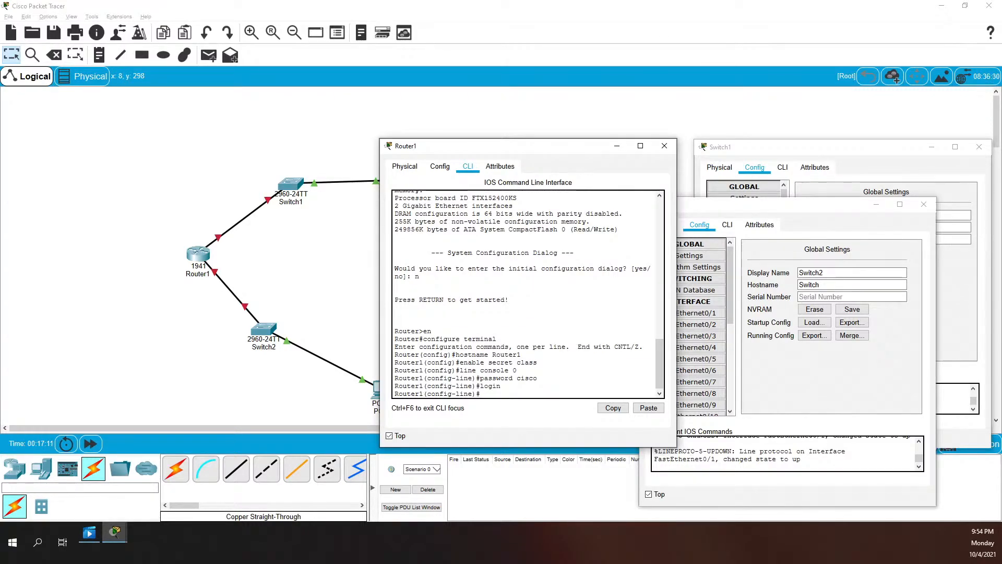
Password-protect vty lines 0 15 and require login on them
{"action": "type", "text": "e)#line vty 0 15"}
{"action": "key", "text": "Return"}
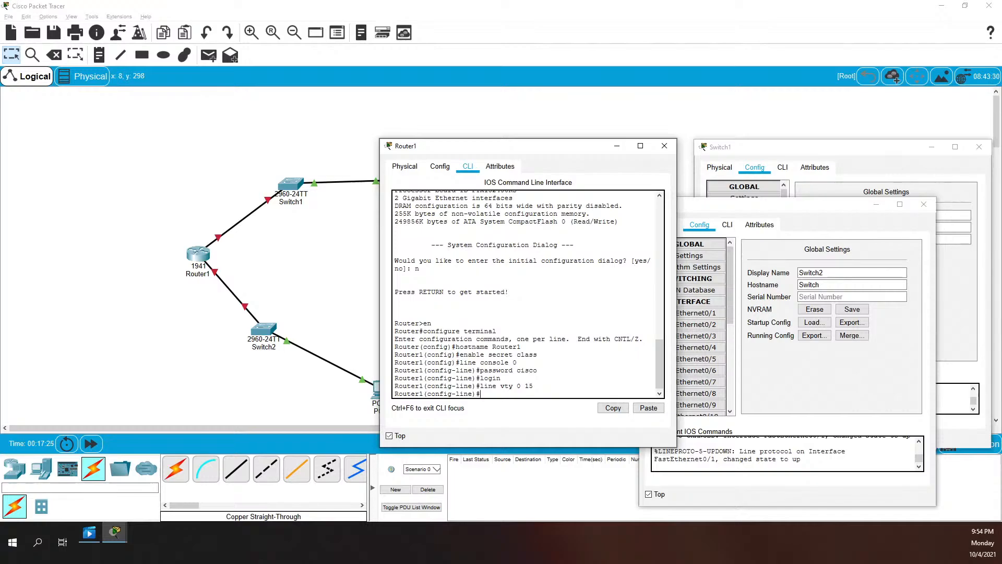
{"action": "type", "text": "password cisco"}
{"action": "key", "text": "Return"}
{"action": "type", "text": "login"}
{"action": "key", "text": "Return"}
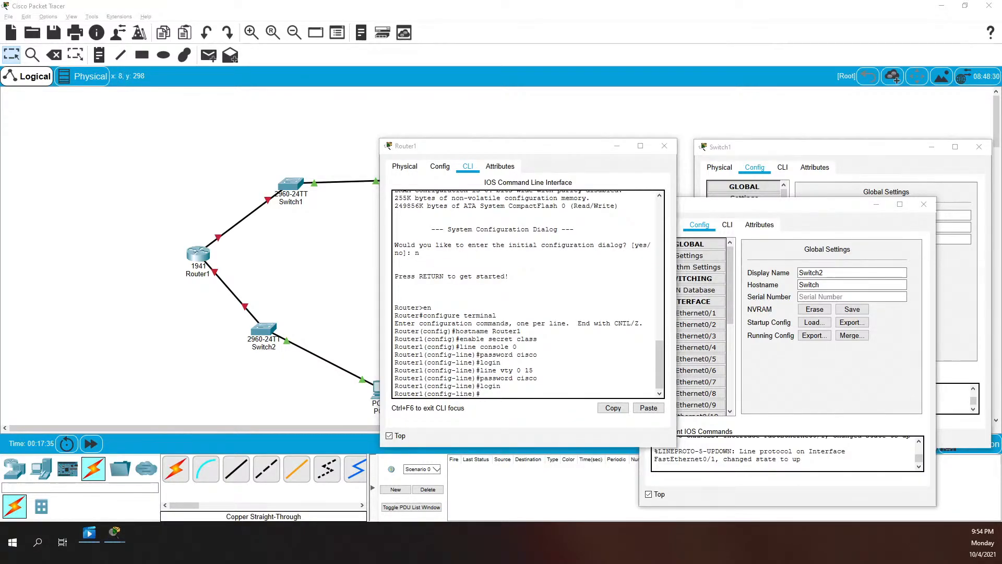
Start a message-of-the-day banner with 'banner motd #'
{"action": "left_click", "coordinate": [535, 378]}
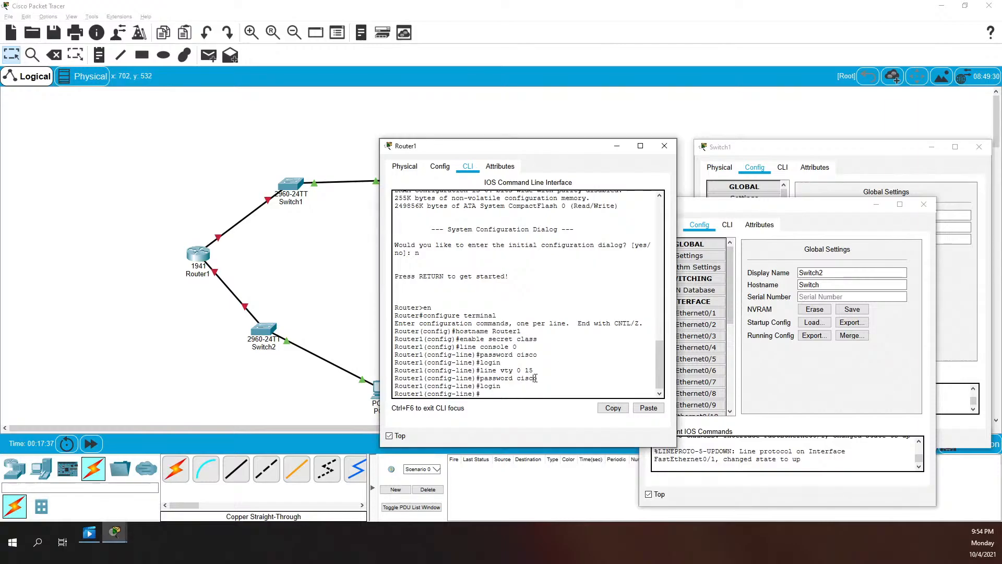
{"action": "type", "text": "banner motd #"}
{"action": "key", "text": "Return"}
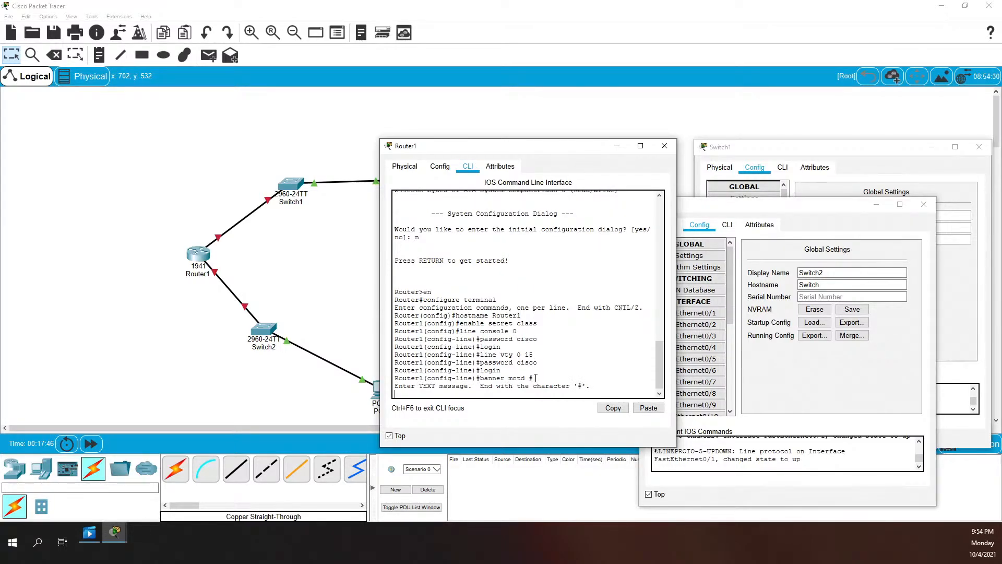
Paste the unauthorized-access warning text as the banner and submit it
{"action": "right_click", "coordinate": [536, 377]}
{"action": "left_click", "coordinate": [556, 393]}
{"action": "key", "text": "Return"}
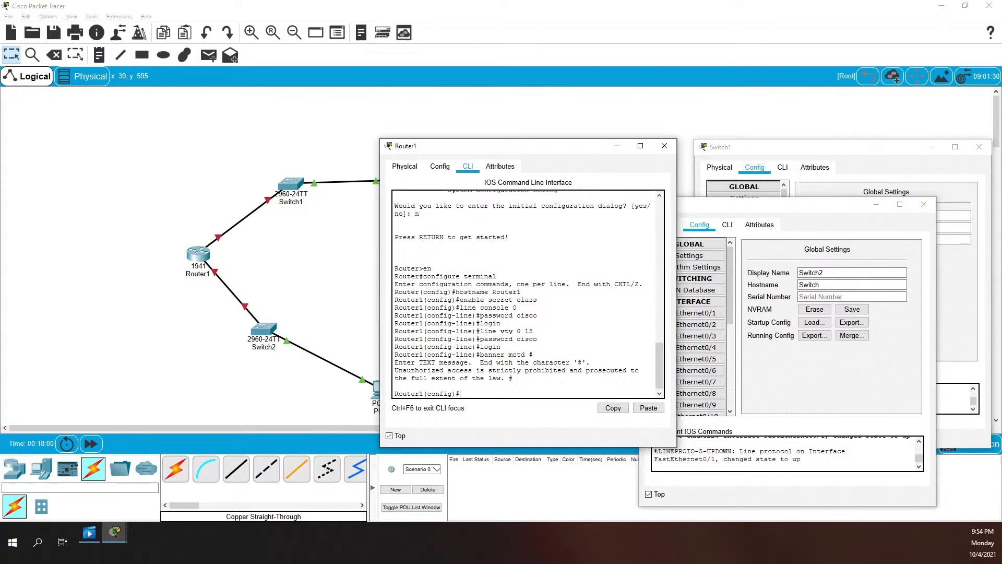
Leave configuration mode and run show run to display the running configuration
{"action": "type", "text": "exit"}
{"action": "key", "text": "Return"}
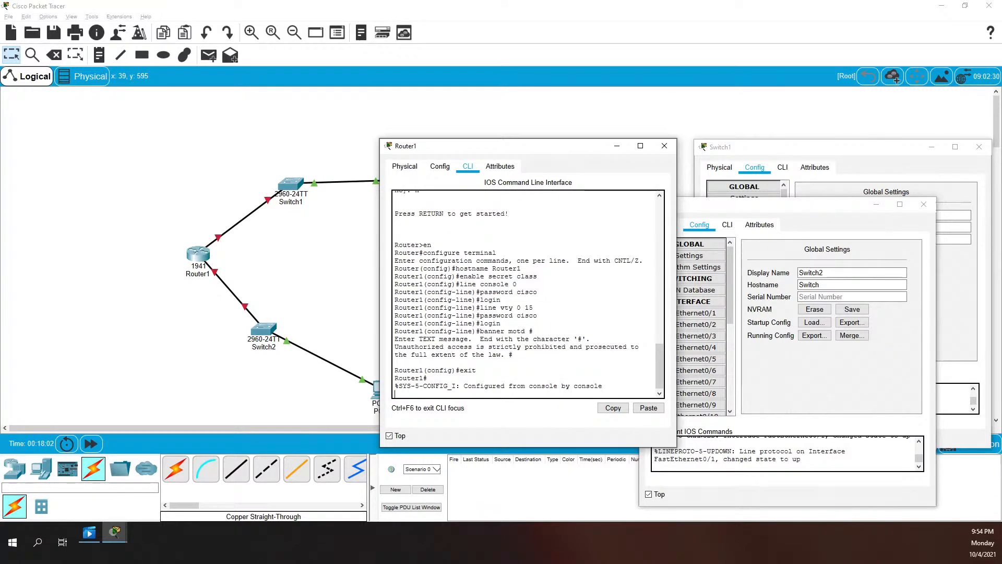
{"action": "key", "text": "Return"}
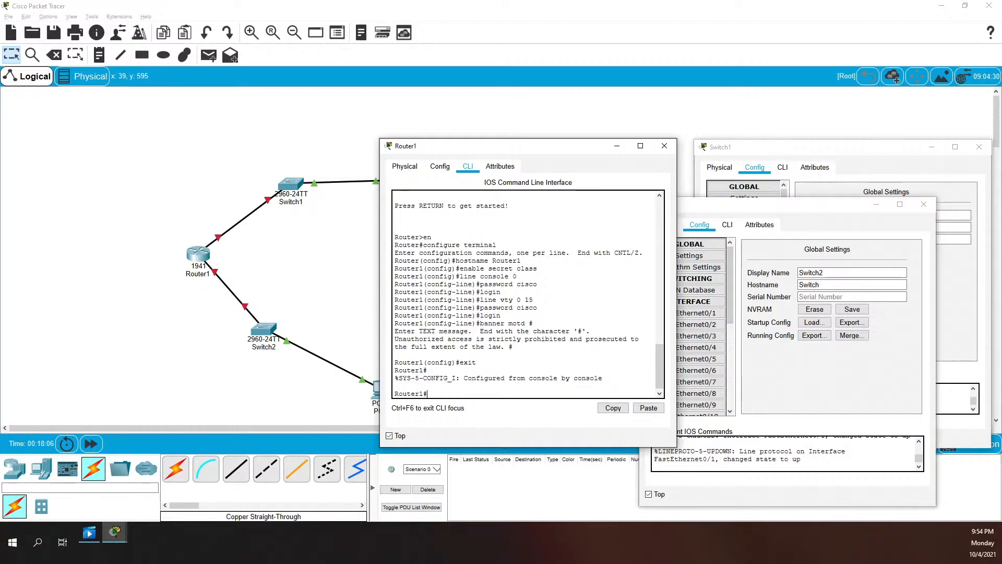
{"action": "type", "text": "show run"}
{"action": "key", "text": "Return"}
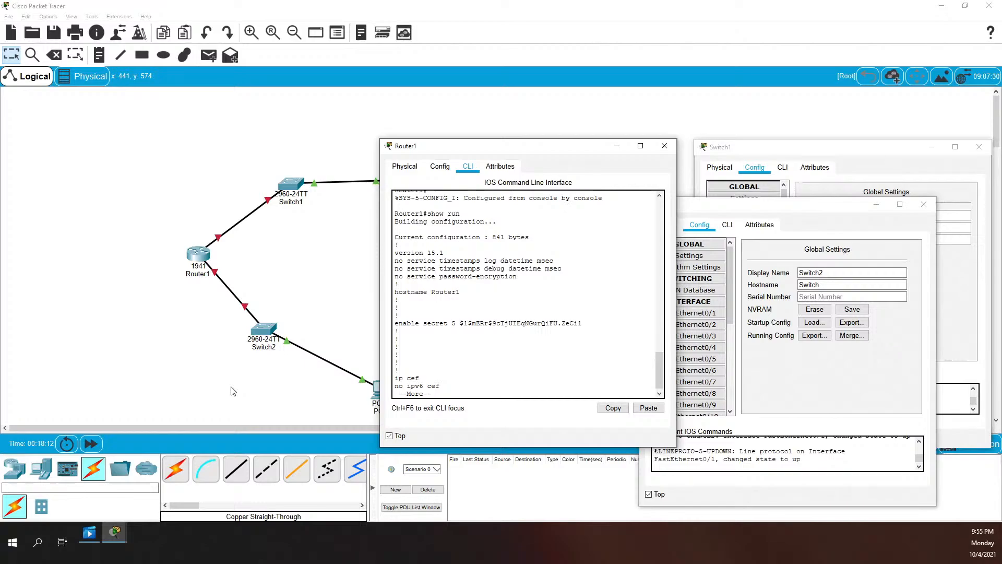
Page through Router1's show run output, past the interfaces, to the final page
{"action": "key", "text": "space"}
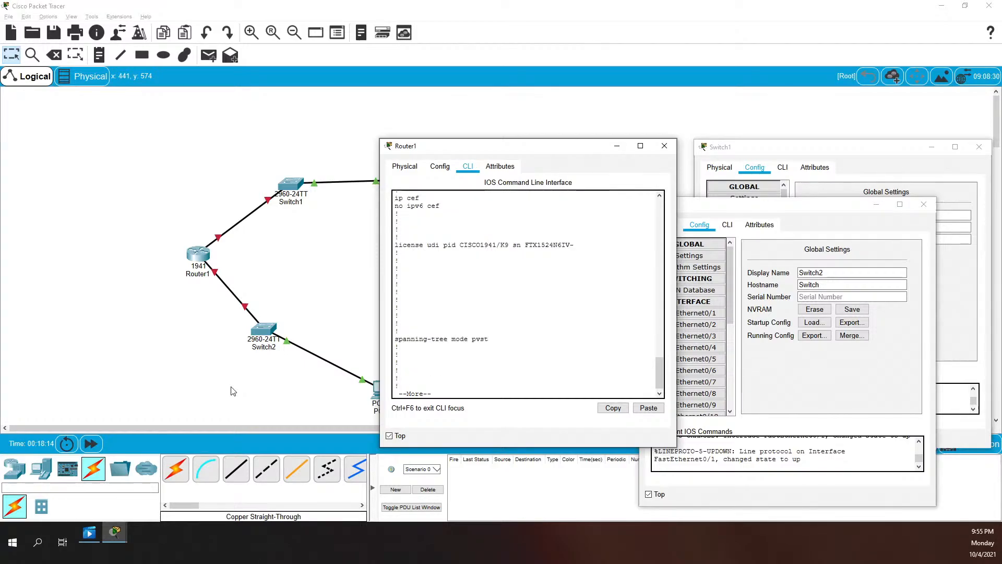
{"action": "key", "text": "space"}
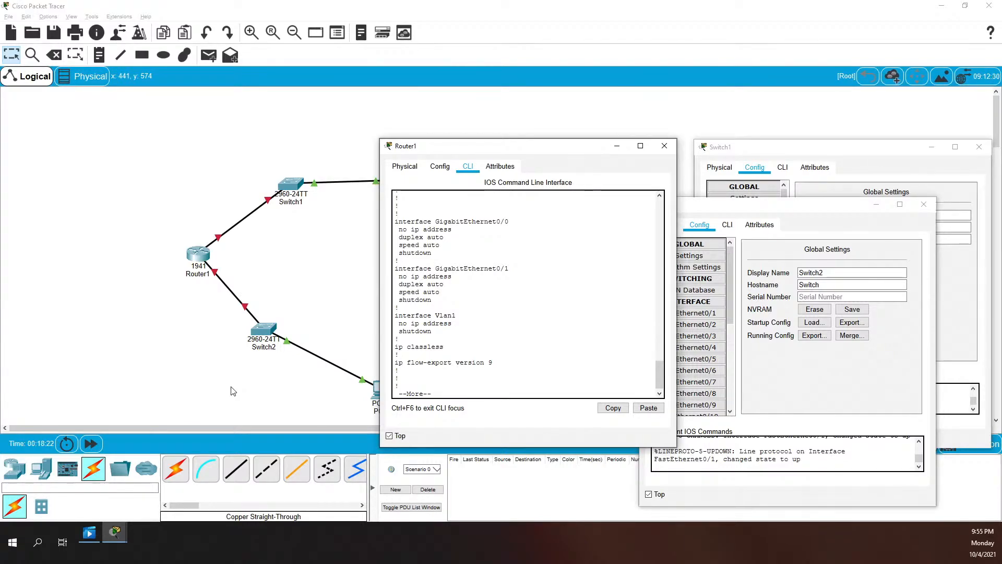
{"action": "key", "text": "space"}
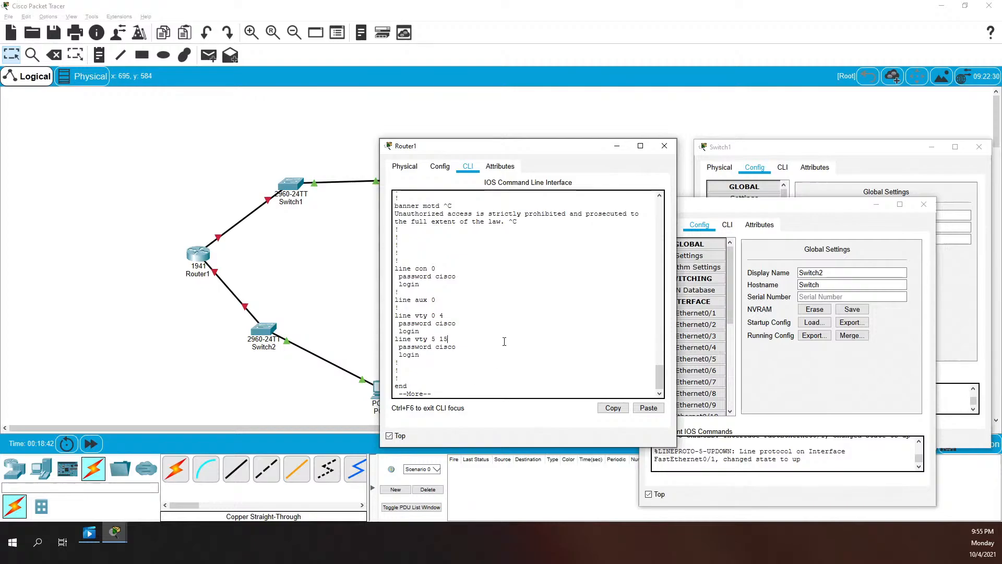
{"action": "key", "text": "space"}
Enable service password-encryption on Router1 from global configuration mode
{"action": "type", "text": "config"}
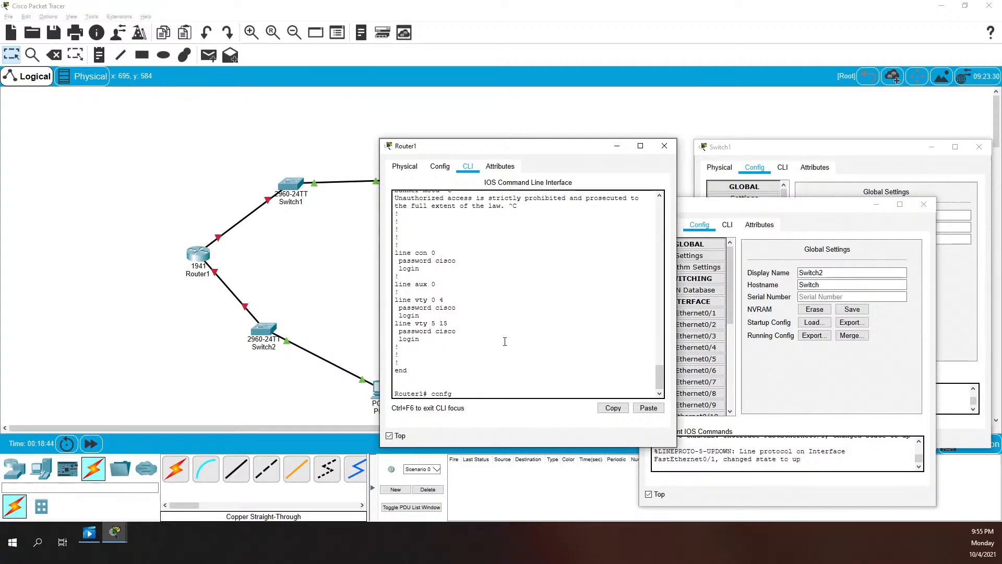
{"action": "key", "text": "BackSpace"}
{"action": "key", "text": "BackSpace"}
{"action": "type", "text": "ig t"}
{"action": "key", "text": "Return"}
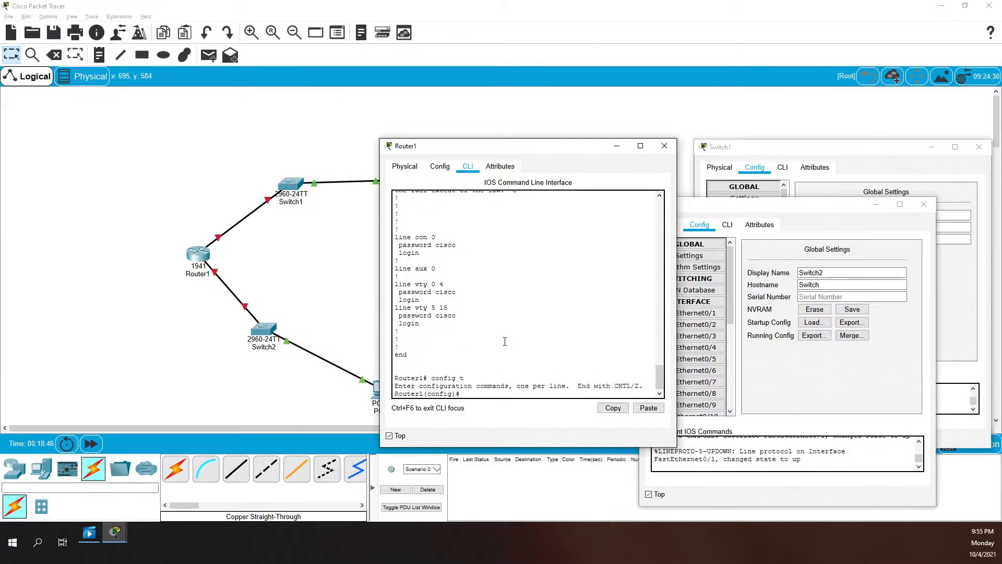
{"action": "type", "text": "service pas"}
{"action": "key", "text": "Tab"}
{"action": "key", "text": "Return"}
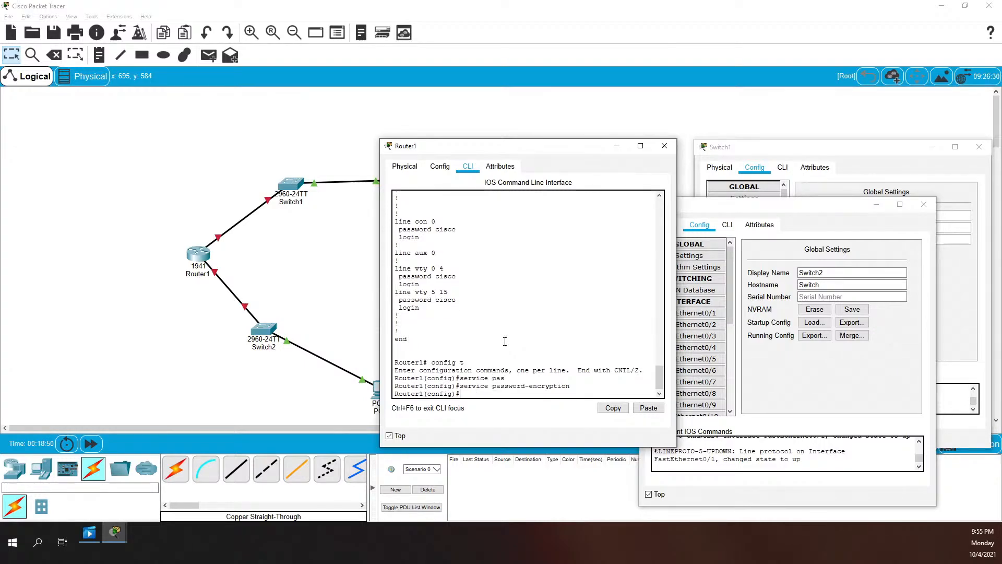
Save the running configuration to startup-config, then re-enter global configuration mode
{"action": "type", "text": "exit"}
{"action": "key", "text": "Return"}
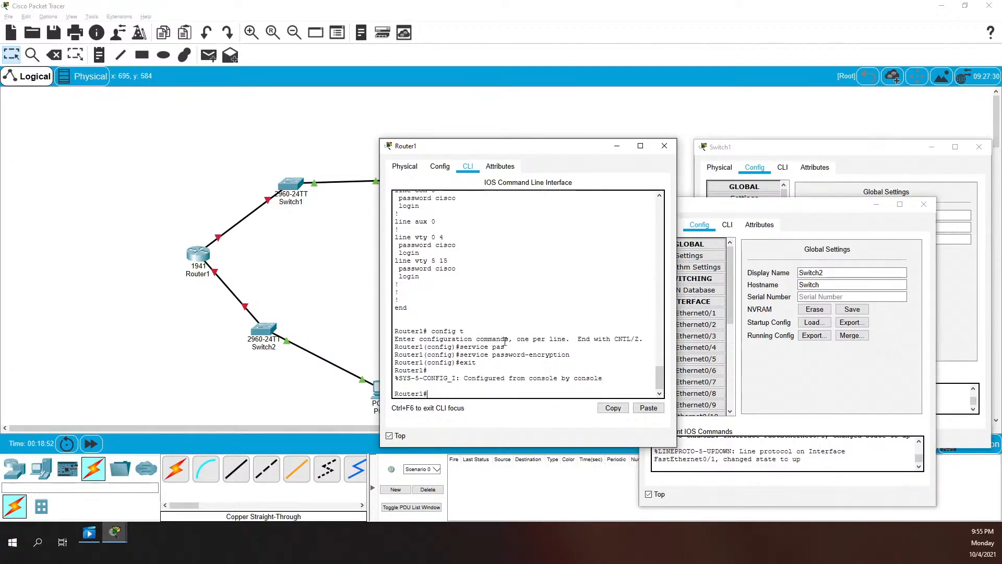
{"action": "type", "text": "copy run start"}
{"action": "key", "text": "Return"}
{"action": "key", "text": "Return"}
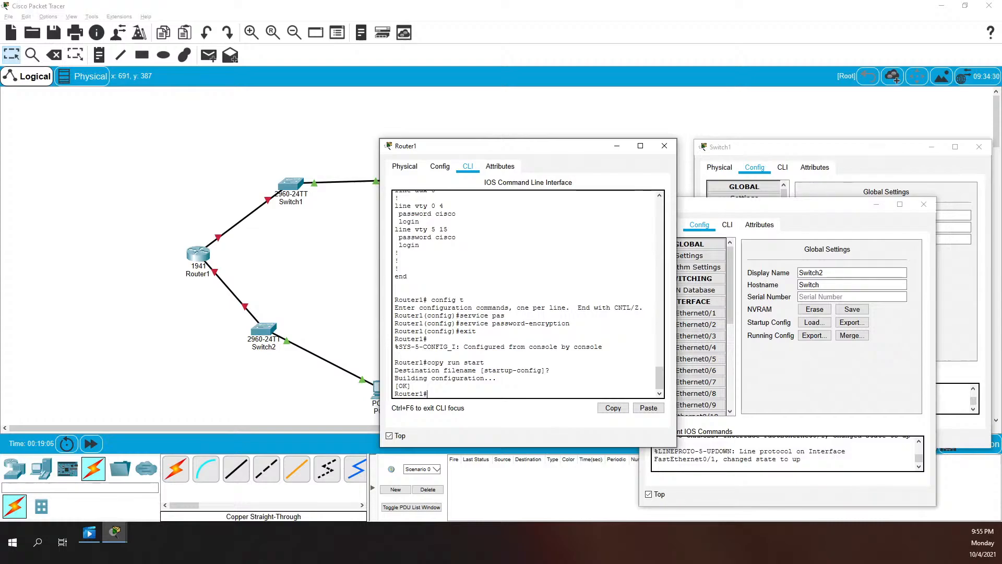
{"action": "type", "text": "config t"}
{"action": "key", "text": "Return"}
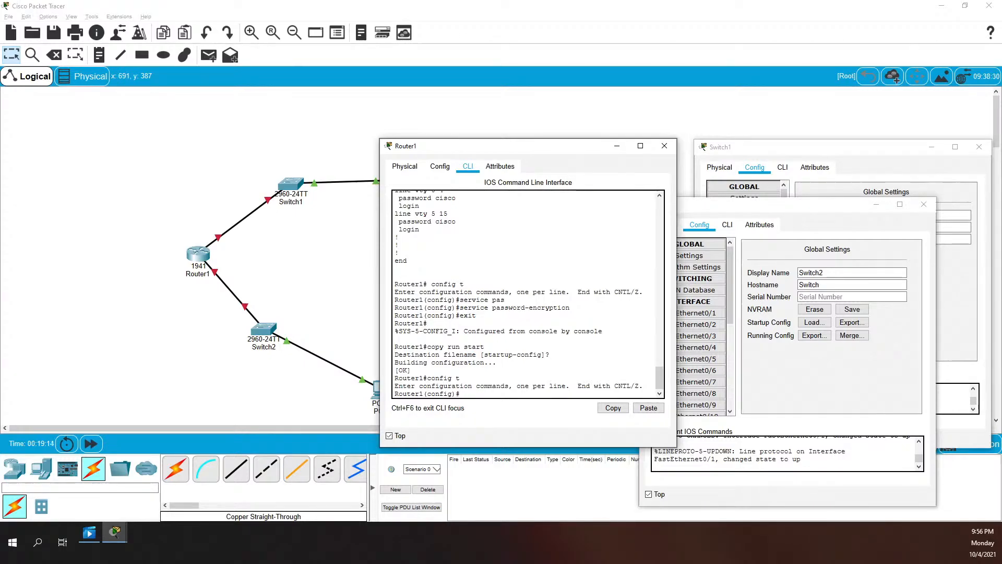
Describe GigabitEthernet0/0 as 'Connected to Switch1 port G0/1'
{"action": "type", "text": "int giga"}
{"action": "key", "text": "Tab"}
{"action": "type", "text": "0"}
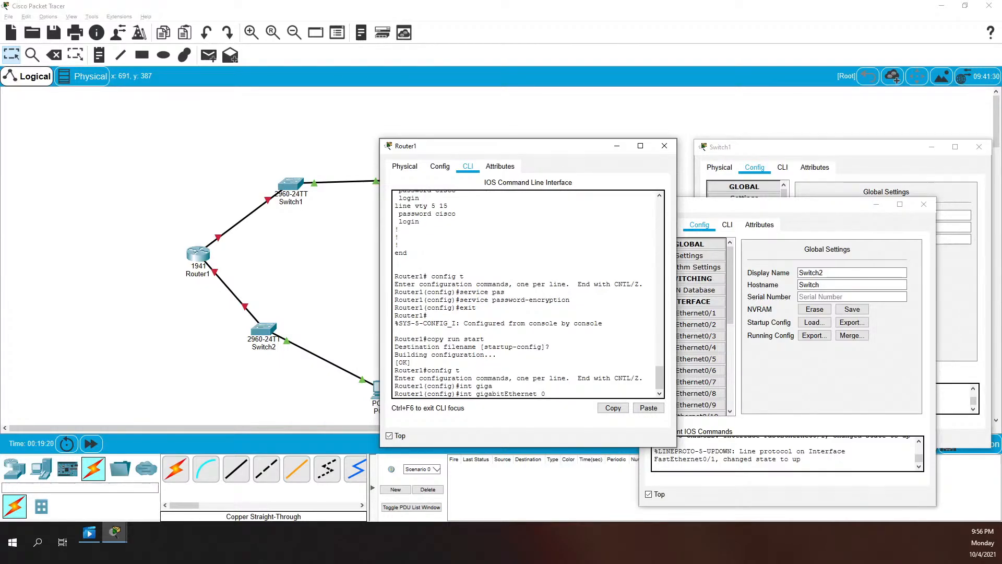
{"action": "type", "text": "/"}
{"action": "key", "text": "Tab"}
{"action": "type", "text": "0"}
{"action": "key", "text": "Return"}
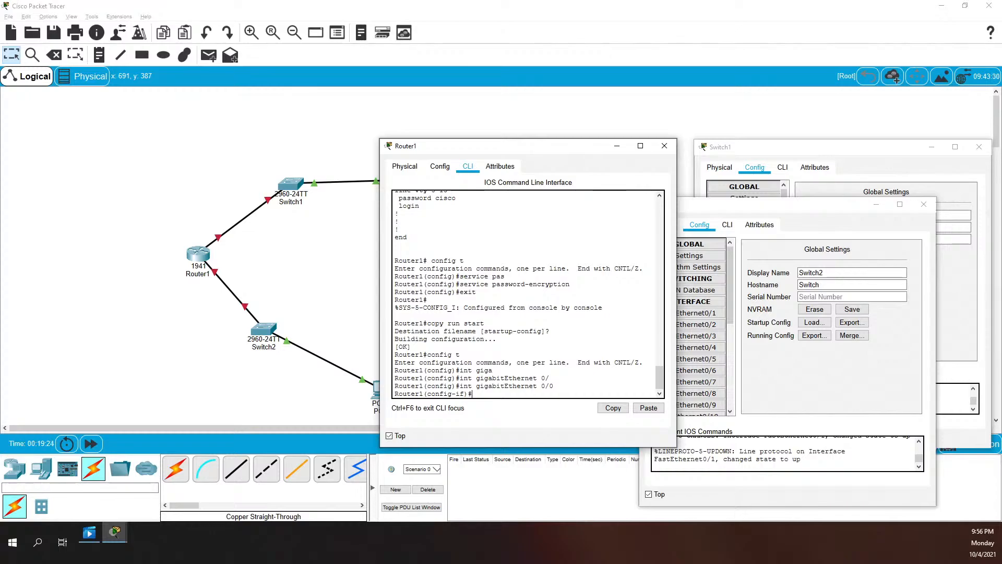
{"action": "type", "text": "description Connected to Sw"}
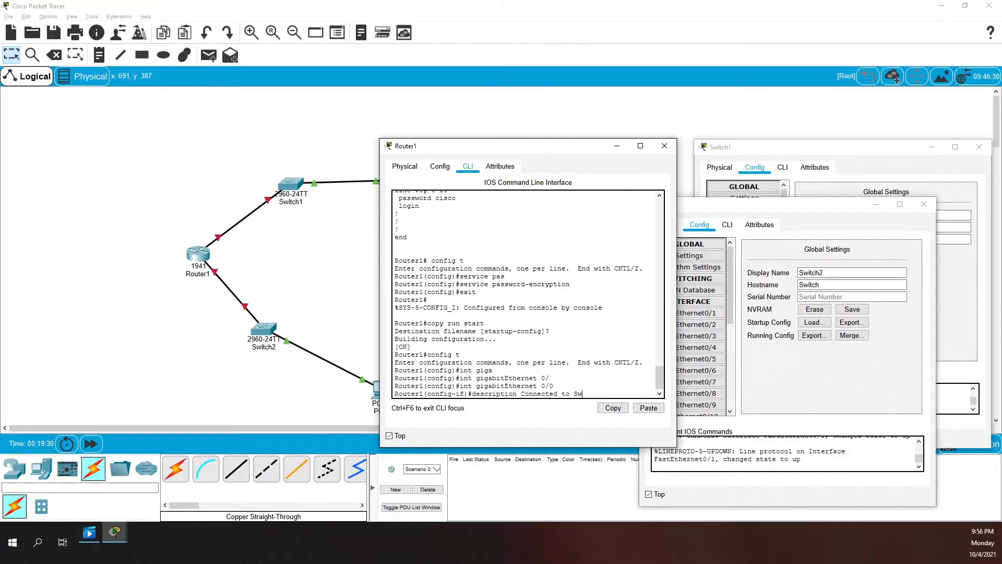
{"action": "type", "text": "itch1 port G"}
{"action": "key", "text": "BackSpace"}
{"action": "key", "text": "BackSpace"}
{"action": "key", "text": "BackSpace"}
{"action": "type", "text": "0/1"}
{"action": "key", "text": "Return"}
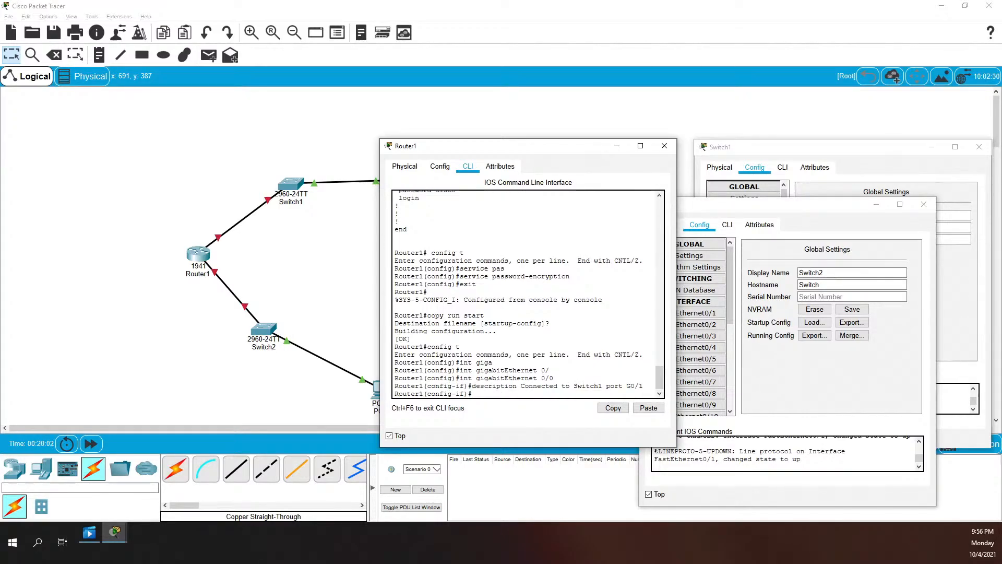
Give G0/0 address 10.10.10.1 255.255.255.0, bring it up, and exit to privileged mode
{"action": "type", "text": "ip address 10.10.10.1 255."}
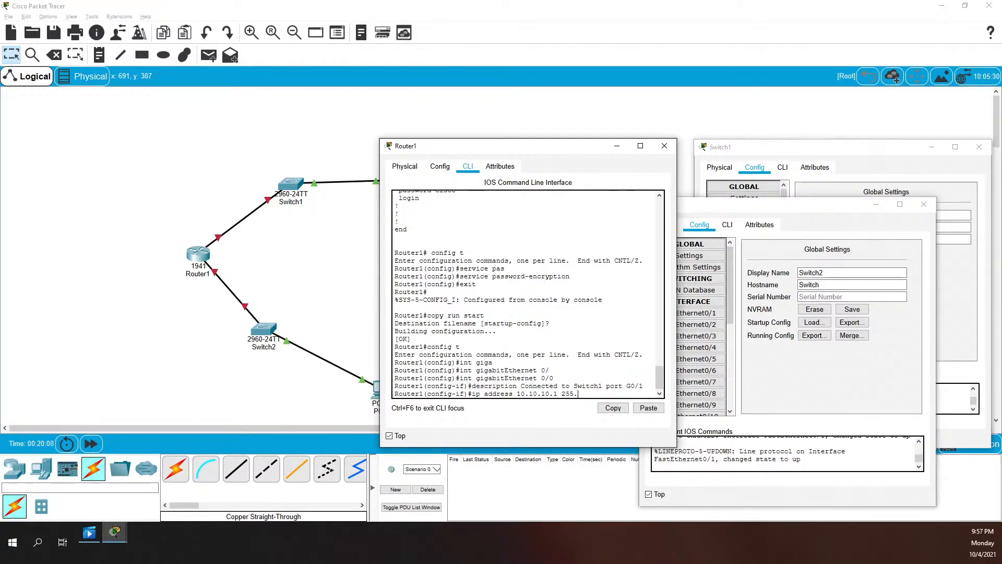
{"action": "type", "text": "255.255.0"}
{"action": "key", "text": "Return"}
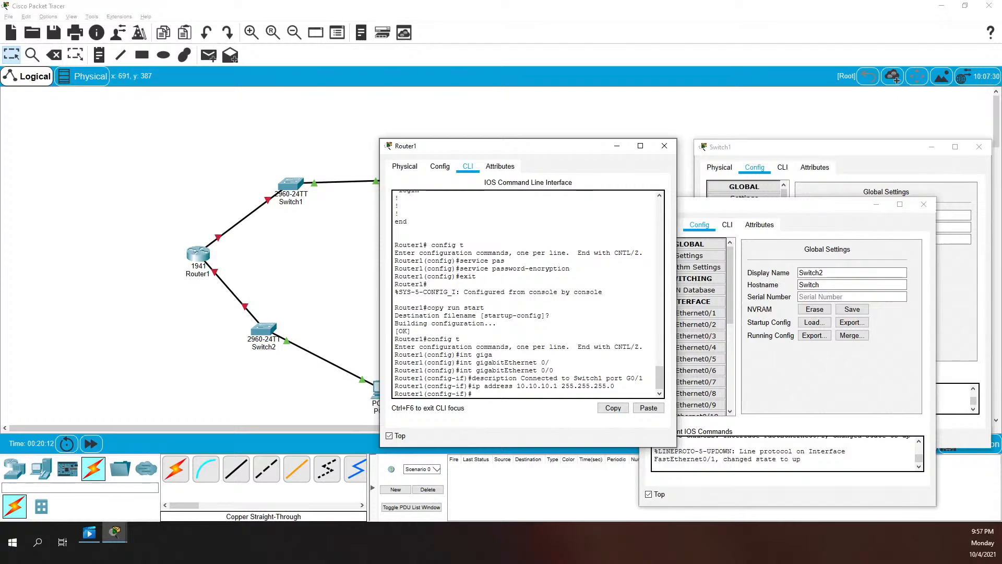
{"action": "type", "text": "no shutdown"}
{"action": "key", "text": "Return"}
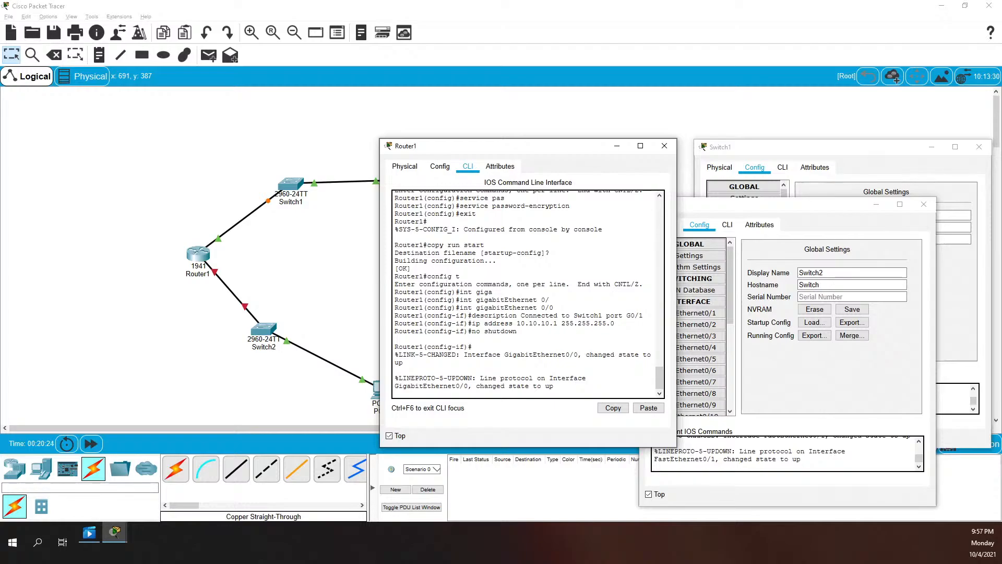
{"action": "key", "text": "Return"}
{"action": "type", "text": "er1(config-if)#e"}
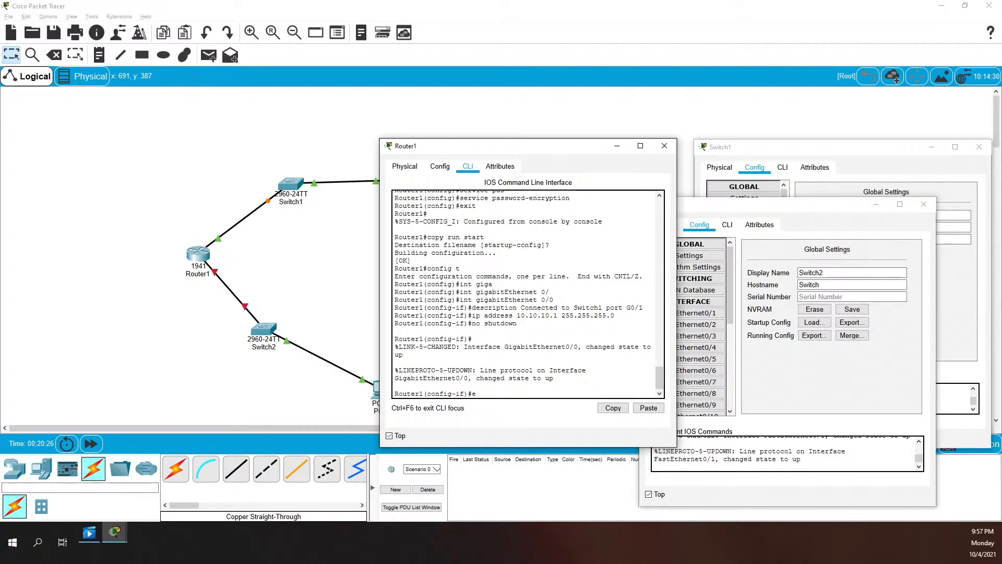
{"action": "type", "text": "xit"}
{"action": "key", "text": "Return"}
{"action": "type", "text": "exit"}
{"action": "key", "text": "Return"}
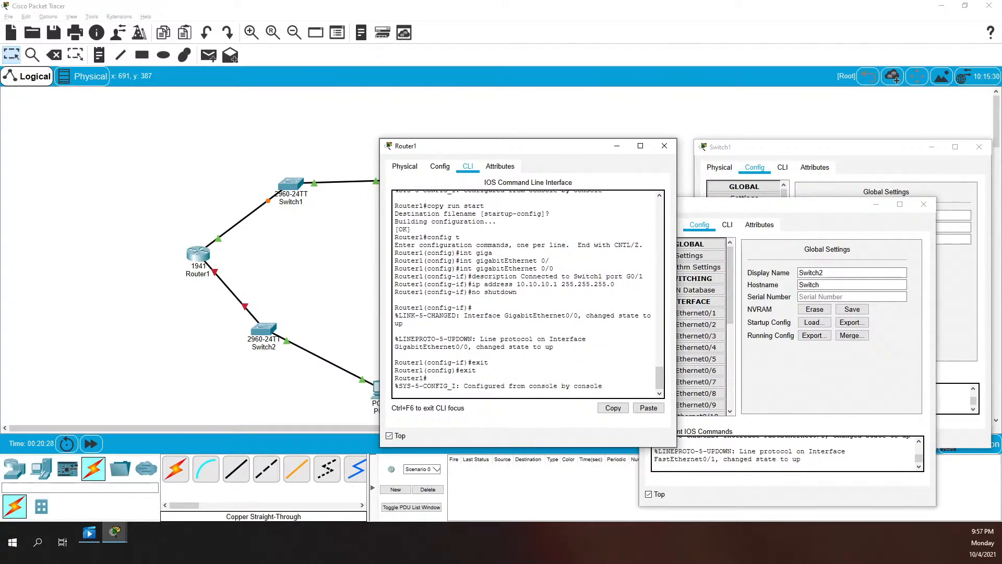
{"action": "key", "text": "Return"}
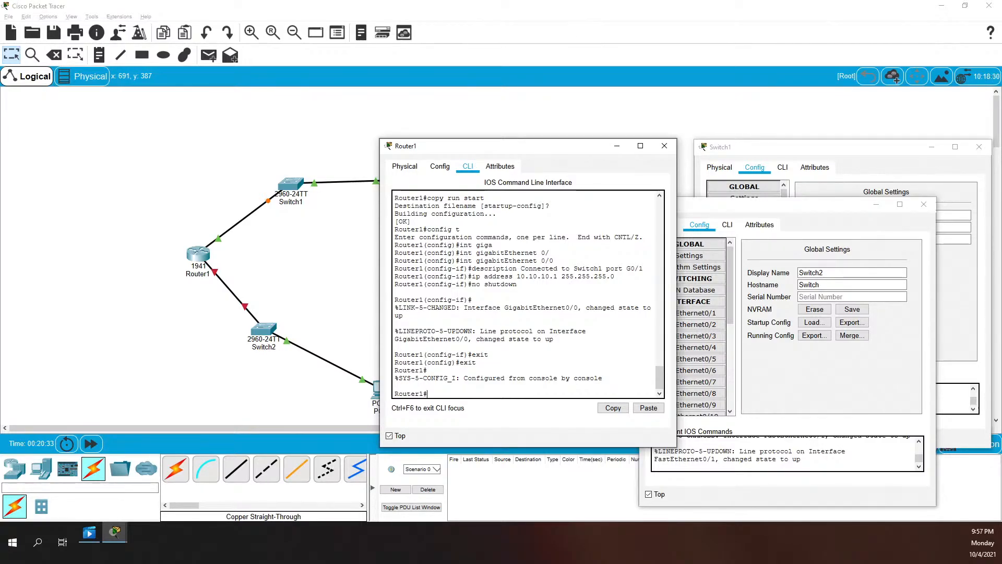
Run show ip int brief to confirm G0/0 is up at 10.10.10.1
{"action": "type", "text": "show int ip brief"}
{"action": "key", "text": "Return"}
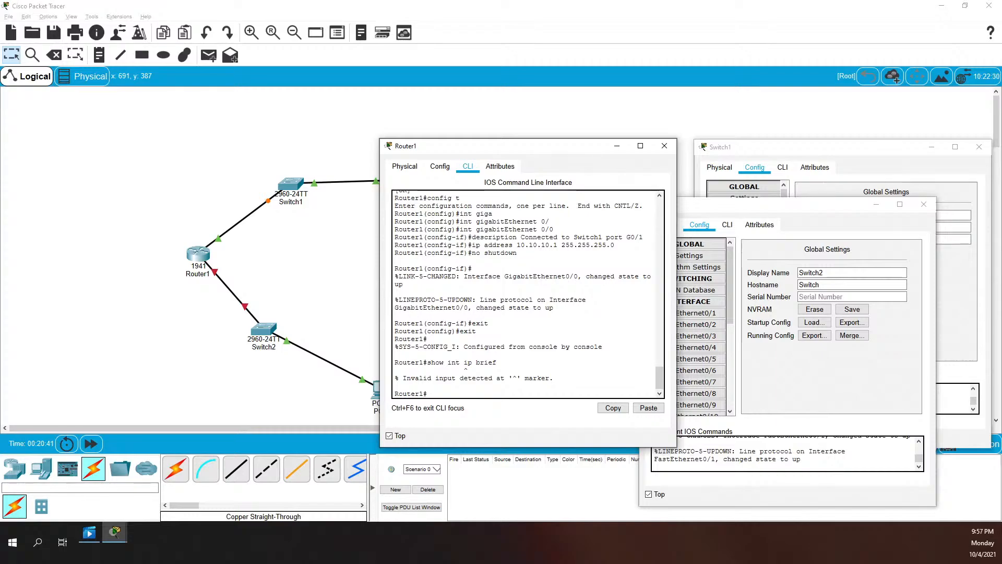
{"action": "type", "text": "show ip int brief"}
{"action": "key", "text": "Return"}
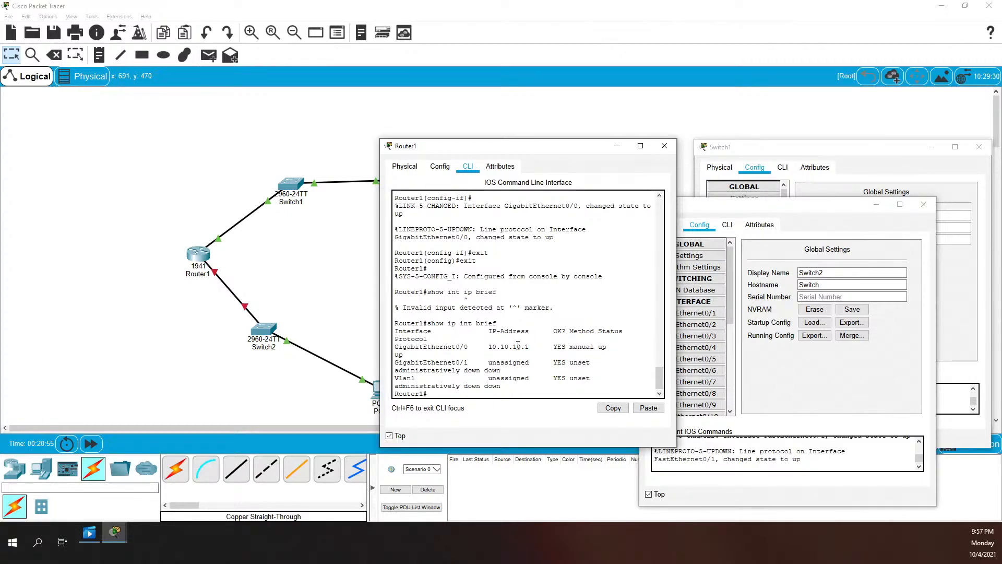
Widen the Router1 console window and re-enter global configuration mode with config t
{"action": "left_click_drag", "start_coordinate": [677, 331], "coordinate": [786, 339]}
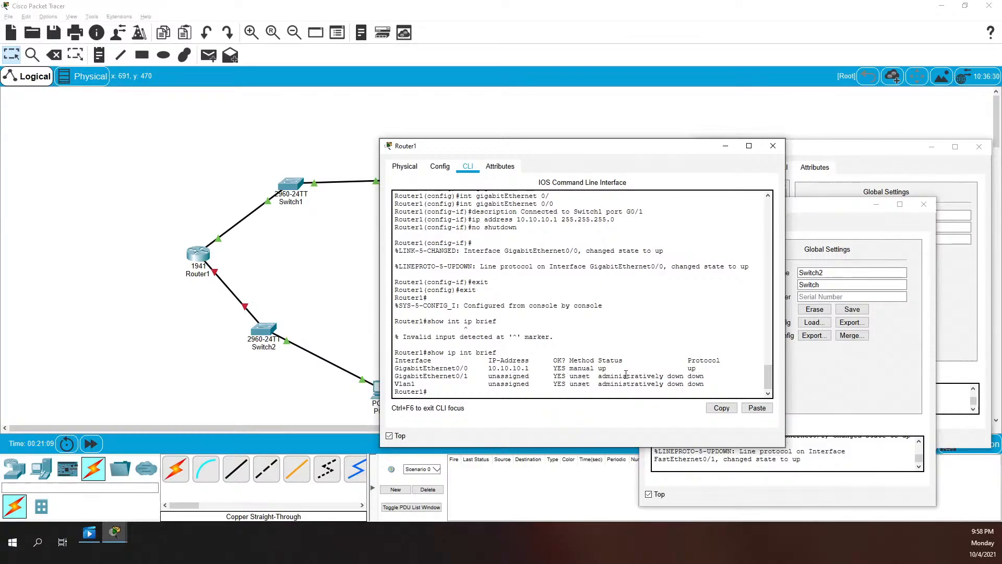
{"action": "type", "text": "config t"}
{"action": "key", "text": "Return"}
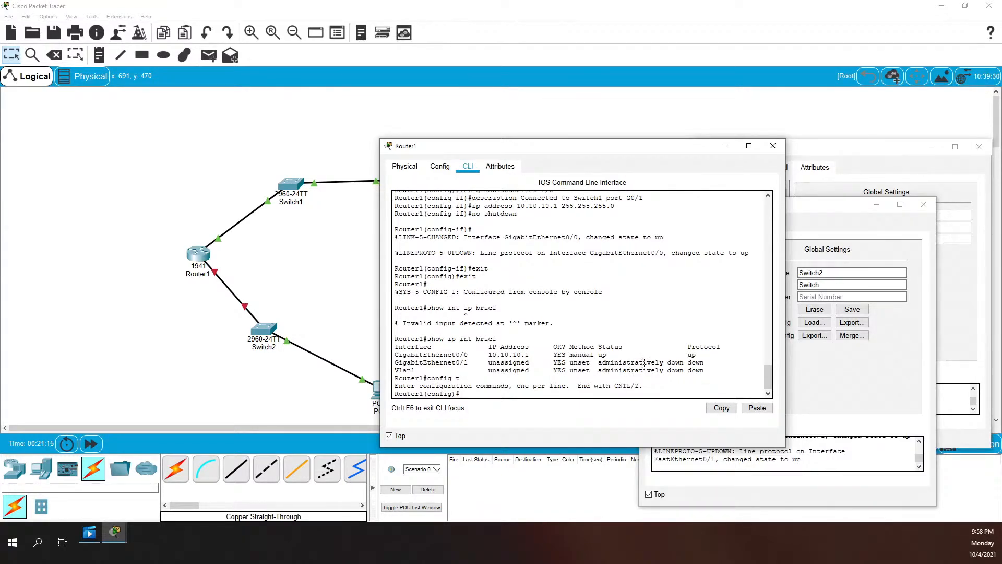
Describe GigabitEthernet0/1 as 'Connected to Switch2 port G0/1'
{"action": "type", "text": "int giga"}
{"action": "key", "text": "Tab"}
{"action": "type", "text": "0"}
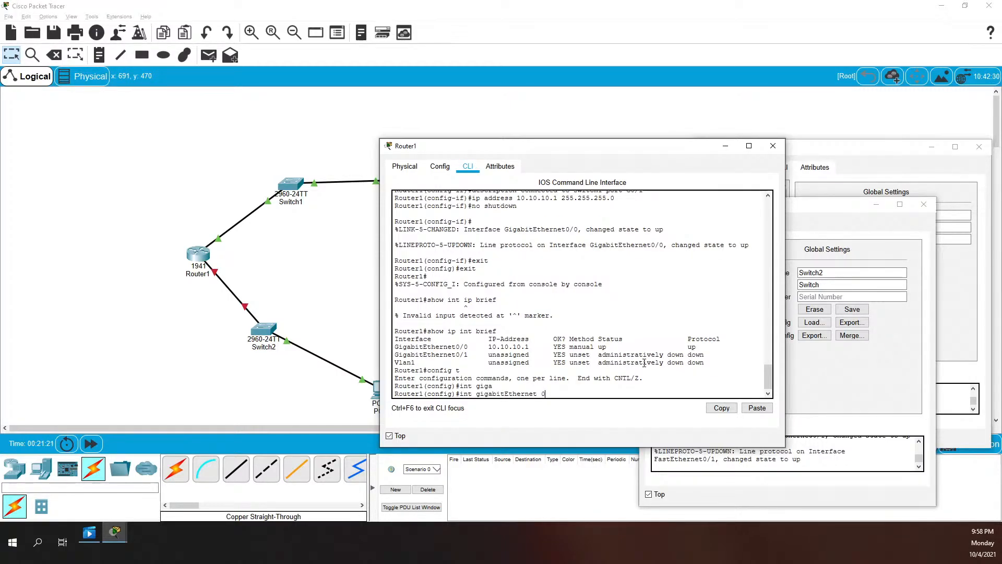
{"action": "type", "text": "/1"}
{"action": "key", "text": "Return"}
{"action": "type", "text": "description"}
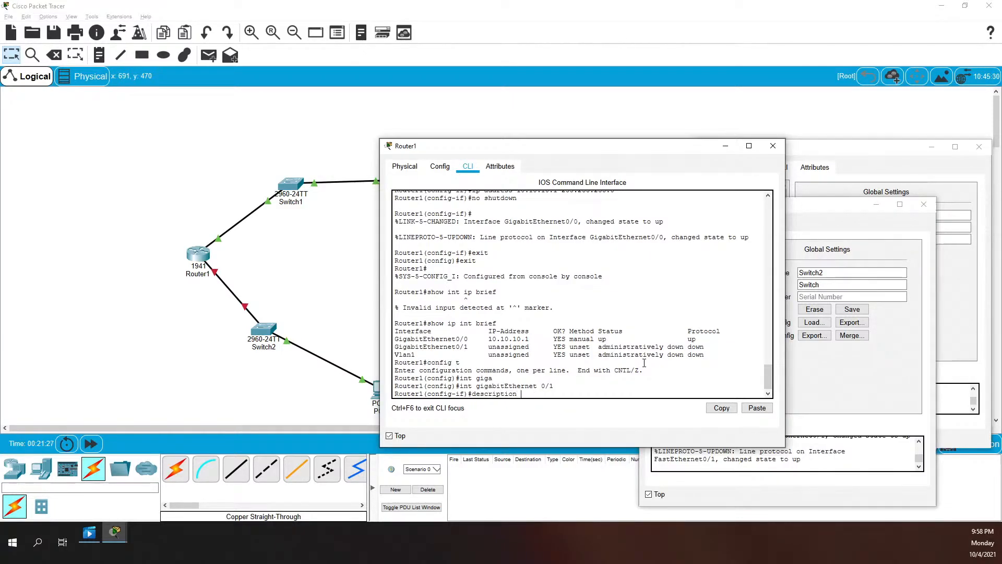
{"action": "type", "text": " Connected to Switch2 port G0/1"}
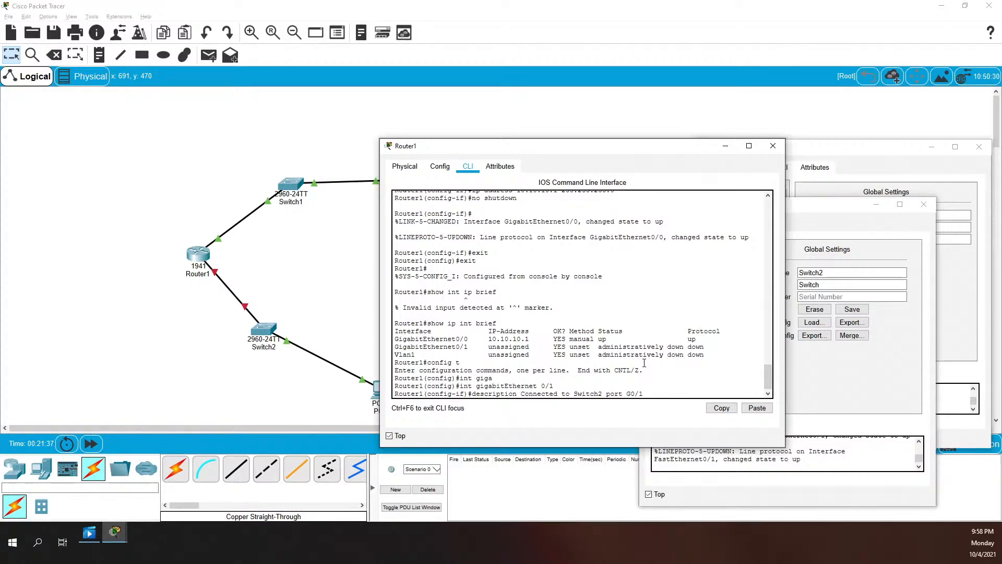
{"action": "key", "text": "Return"}
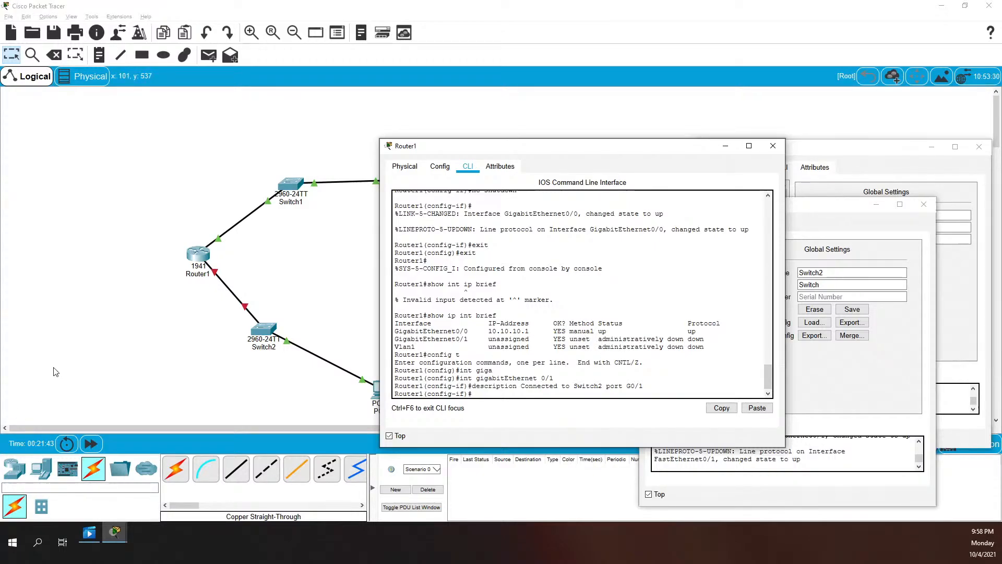
Give G0/1 address 10.10.20.1 255.255.255.0, bring it up, and exit configuration mode
{"action": "type", "text": "ip address 10.10.20.1 255.255.255"}
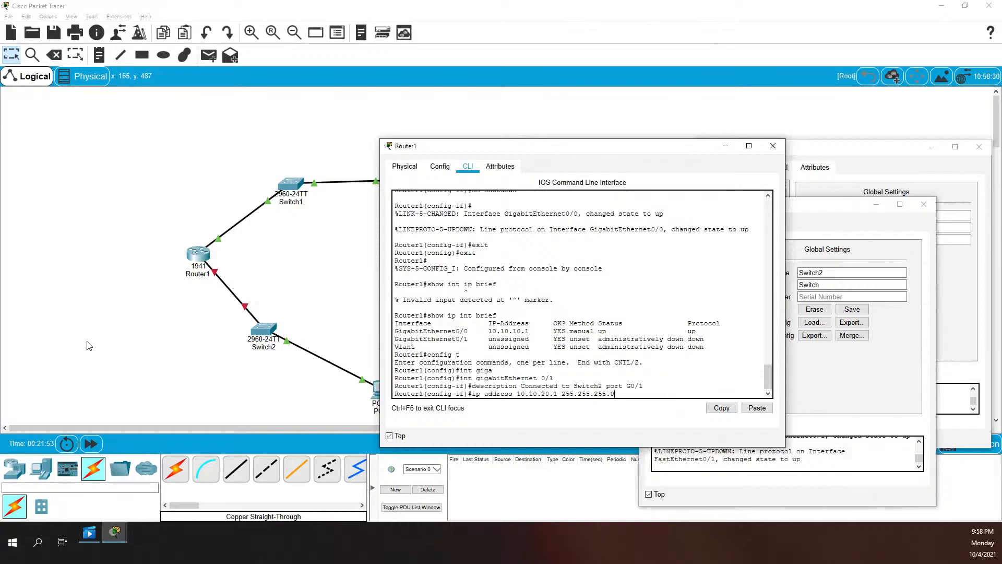
{"action": "type", "text": ".0"}
{"action": "key", "text": "Return"}
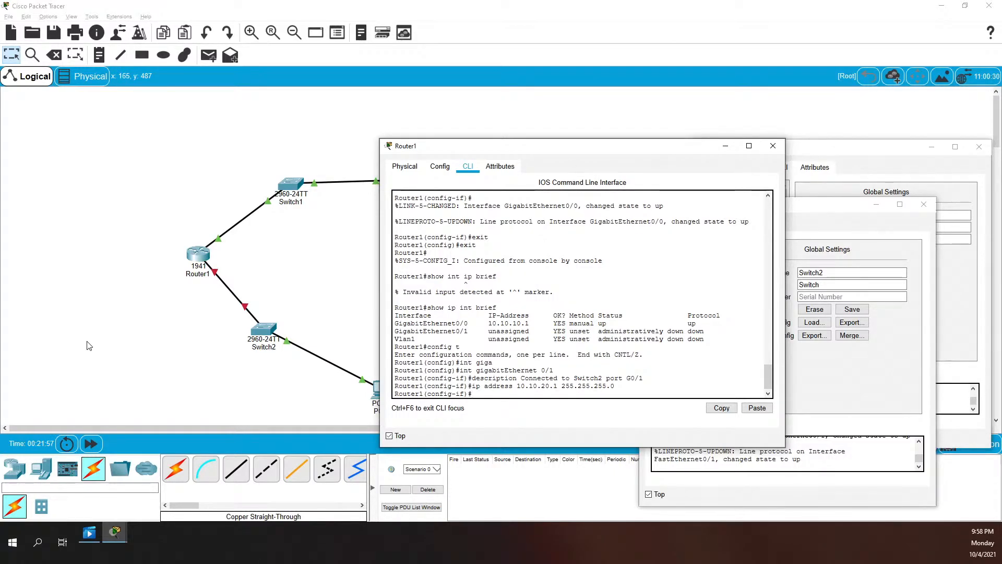
{"action": "type", "text": "no"}
{"action": "type", "text": "shutdown"}
{"action": "key", "text": "Return"}
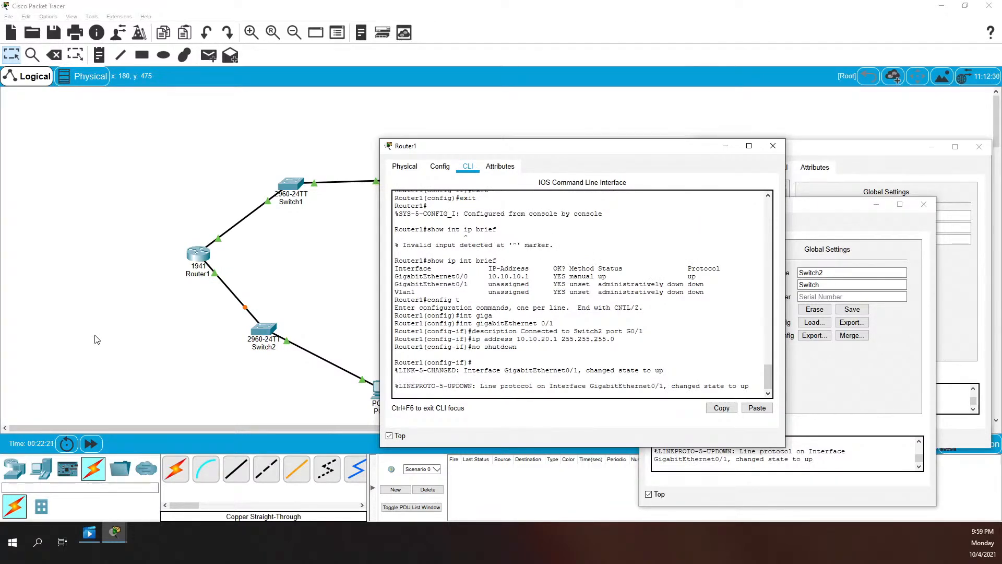
{"action": "type", "text": "exit"}
{"action": "key", "text": "Return"}
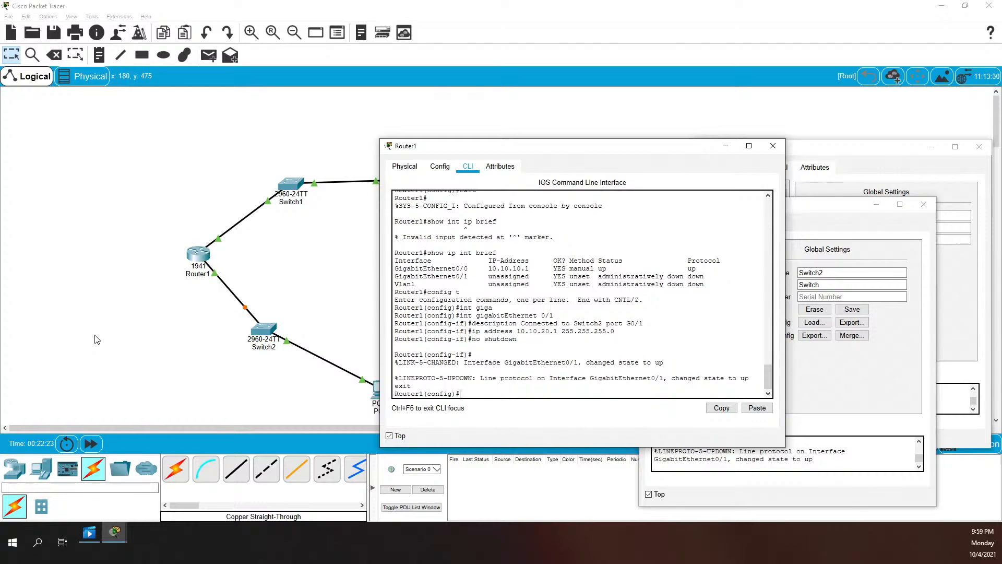
{"action": "type", "text": "exit"}
{"action": "key", "text": "Return"}
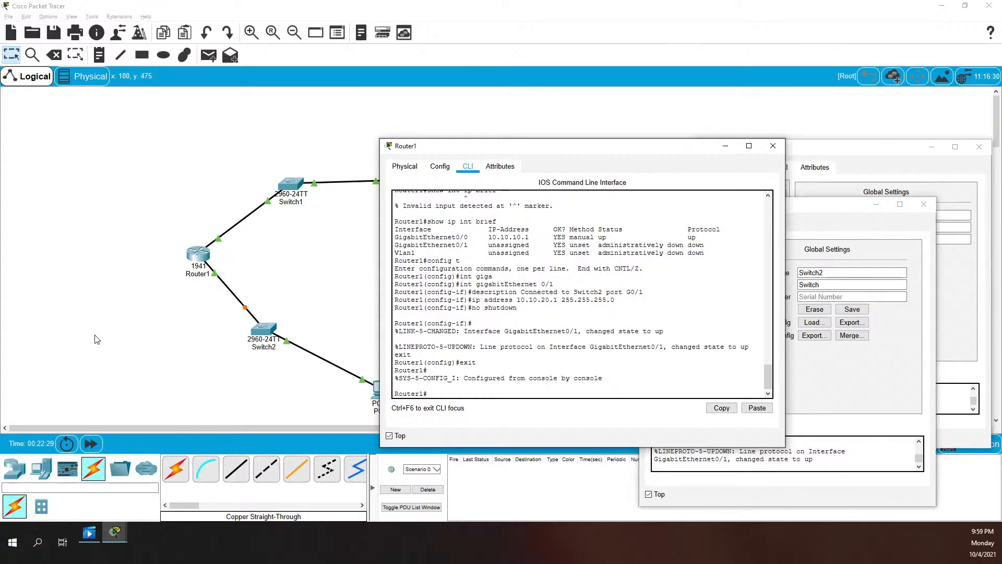
Run show ip int brief to verify G0/0 and G0/1 are up/up
{"action": "type", "text": "s"}
{"action": "type", "text": "how"}
{"action": "type", "text": " int ip"}
{"action": "type", "text": " brie"}
{"action": "key", "text": "BackSpace"}
{"action": "key", "text": "BackSpace"}
{"action": "key", "text": "BackSpace"}
{"action": "key", "text": "BackSpace"}
{"action": "key", "text": "BackSpace"}
{"action": "key", "text": "BackSpace"}
{"action": "key", "text": "BackSpace"}
{"action": "key", "text": "BackSpace"}
{"action": "key", "text": "BackSpace"}
{"action": "key", "text": "BackSpace"}
{"action": "key", "text": "BackSpace"}
{"action": "type", "text": "p int brief"}
{"action": "key", "text": "Return"}
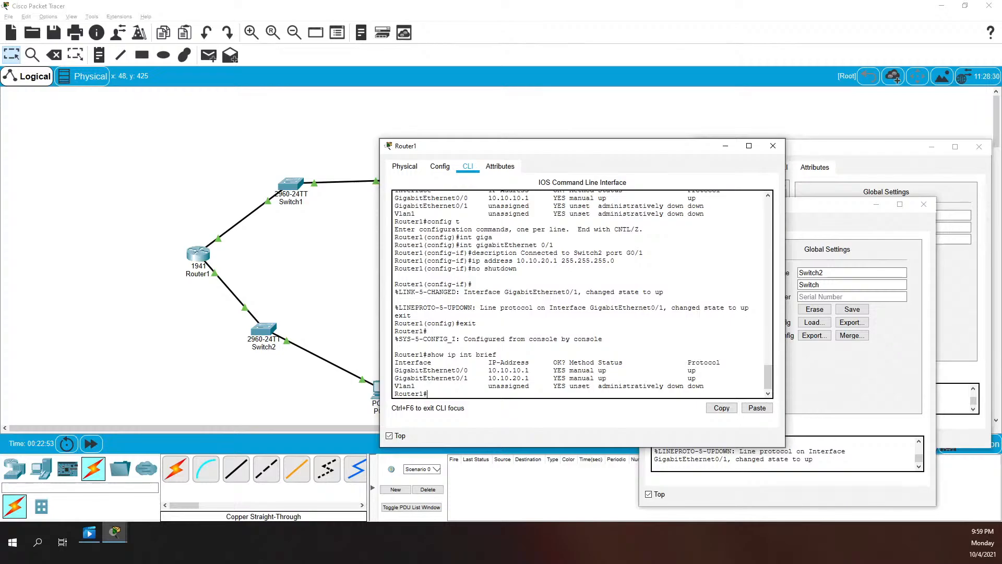
Save Router1's running configuration to startup-config with copy run start
{"action": "type", "text": "copy run start"}
{"action": "key", "text": "Return"}
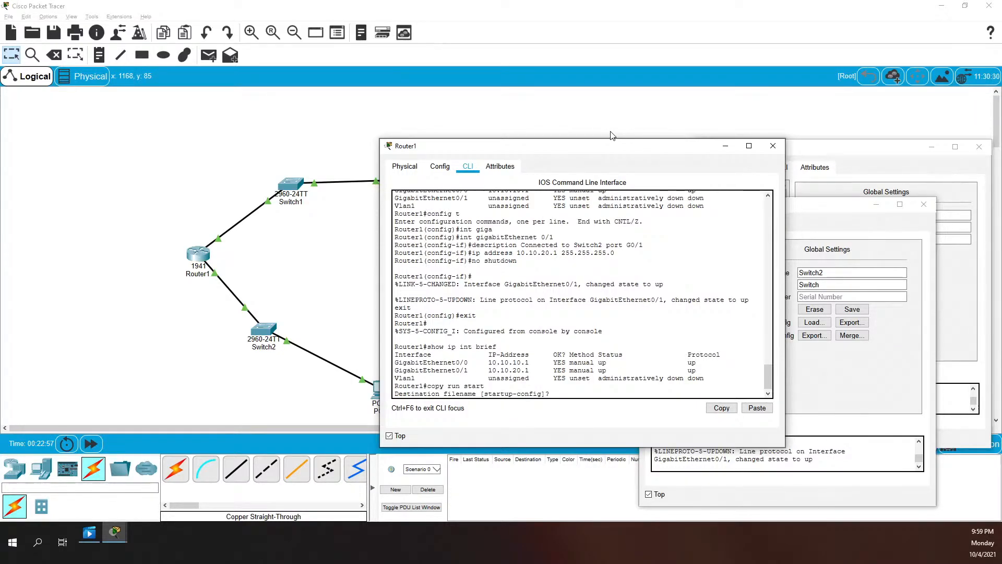
{"action": "key", "text": "Return"}
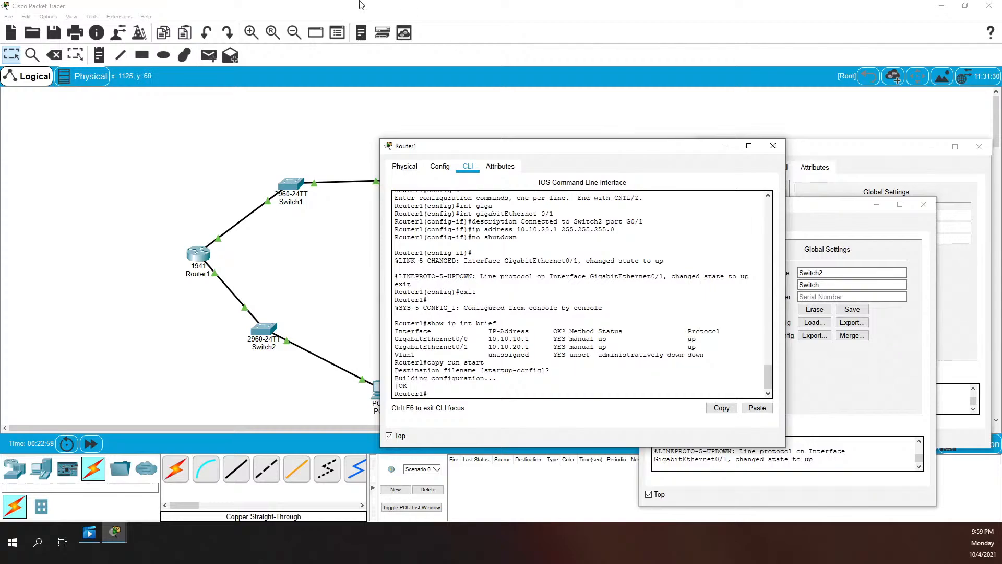
Hide Router1's window and start a console session in Switch1's CLI
{"action": "left_click", "coordinate": [725, 146]}
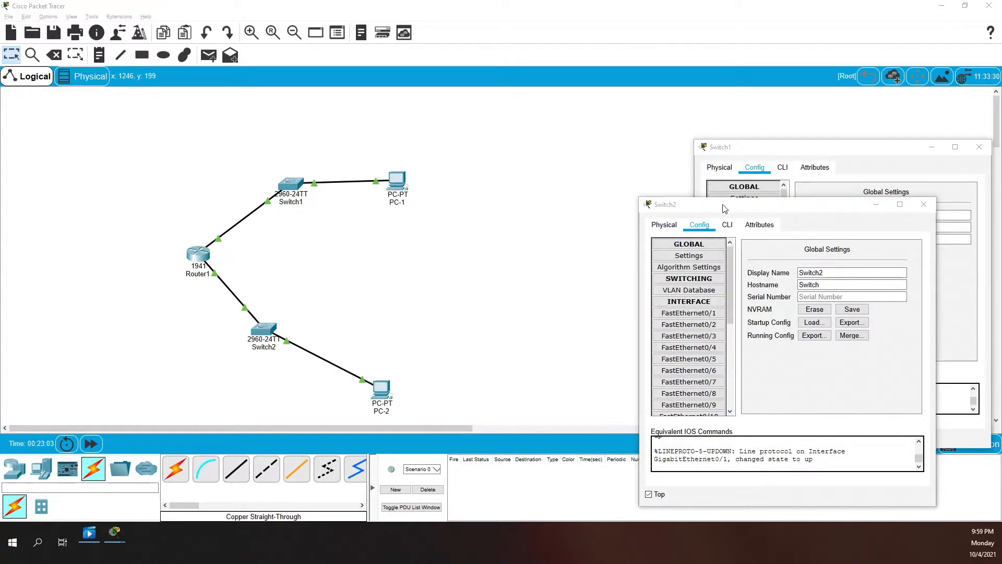
{"action": "left_click_drag", "start_coordinate": [805, 149], "coordinate": [632, 142]}
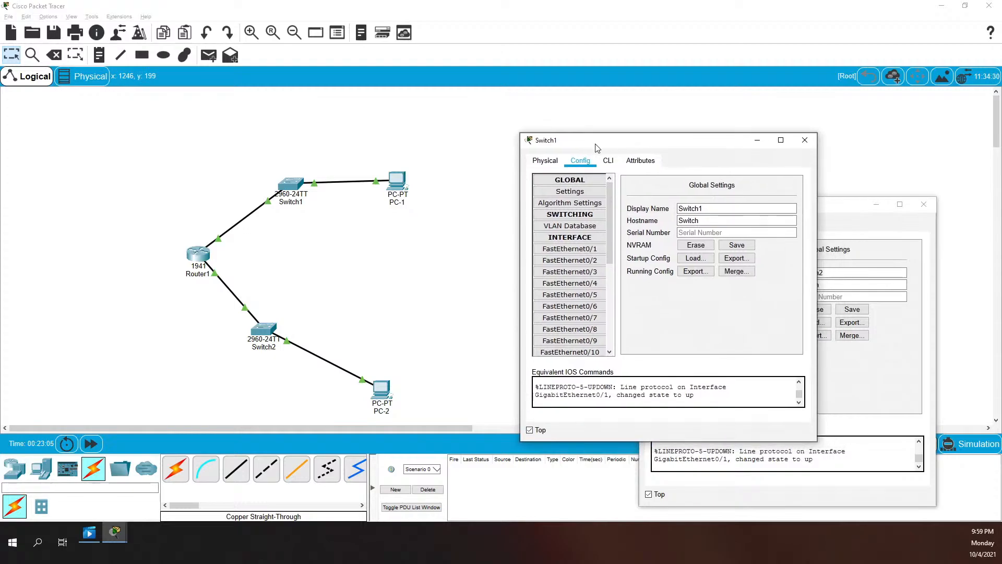
{"action": "left_click", "coordinate": [607, 161]}
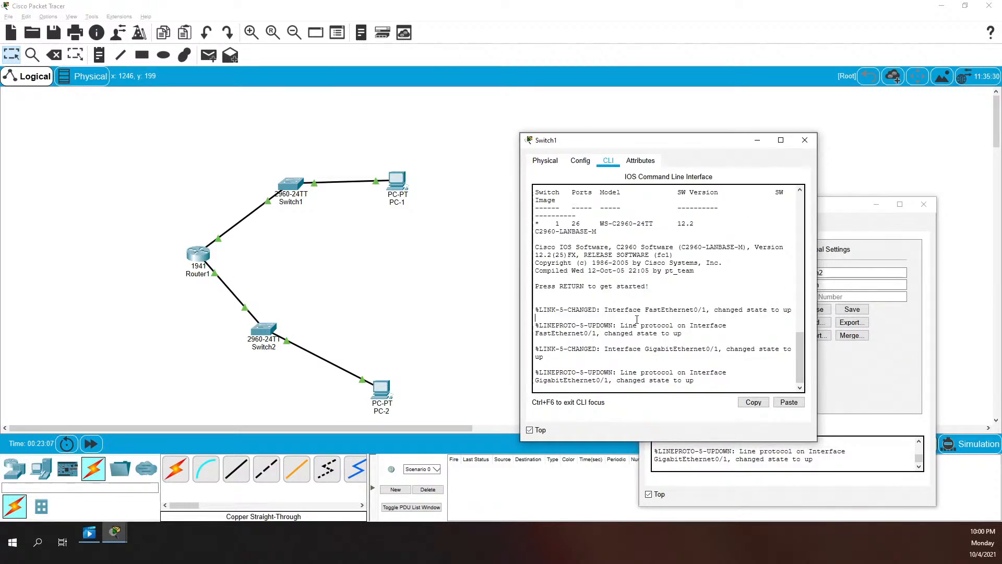
{"action": "key", "text": "Return"}
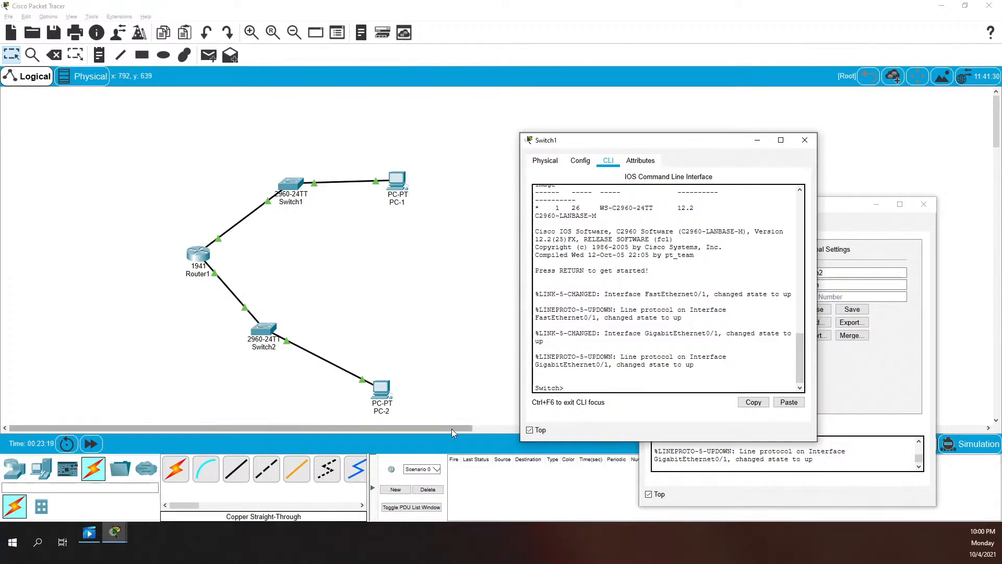
Enter privileged and global configuration mode on the switch and apply hostname Switch1
{"action": "type", "text": "en"}
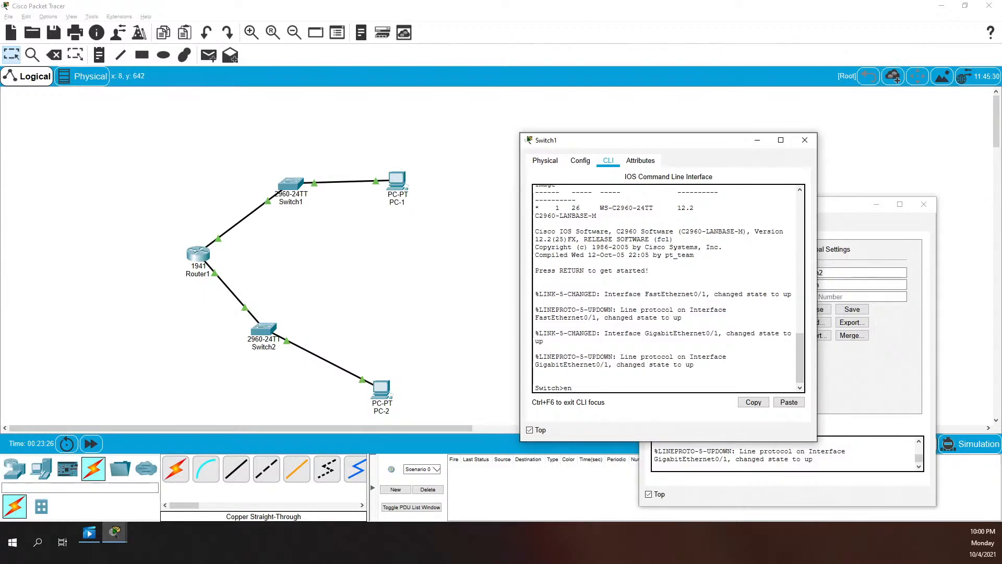
{"action": "key", "text": "alt+Tab"}
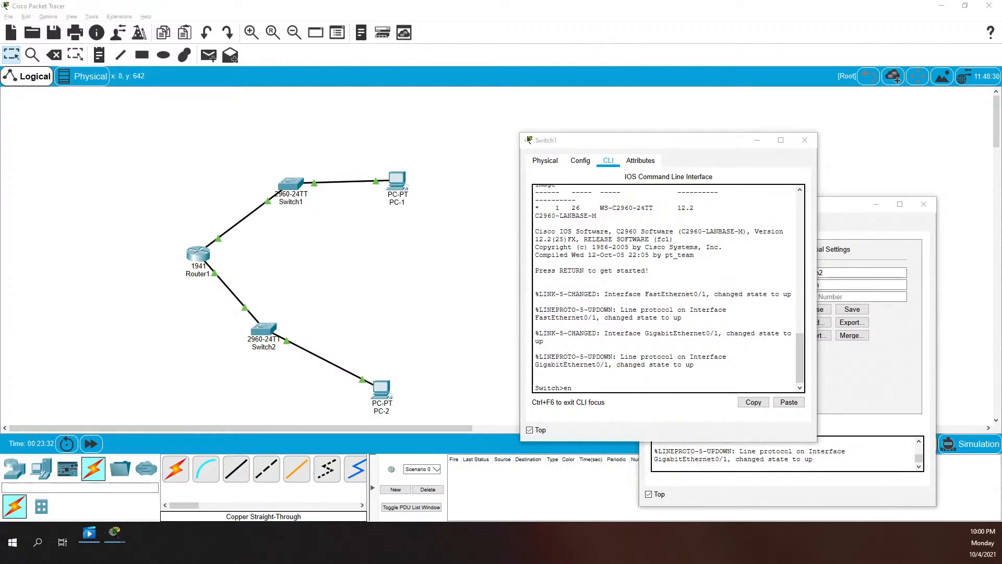
{"action": "left_click", "coordinate": [663, 332]}
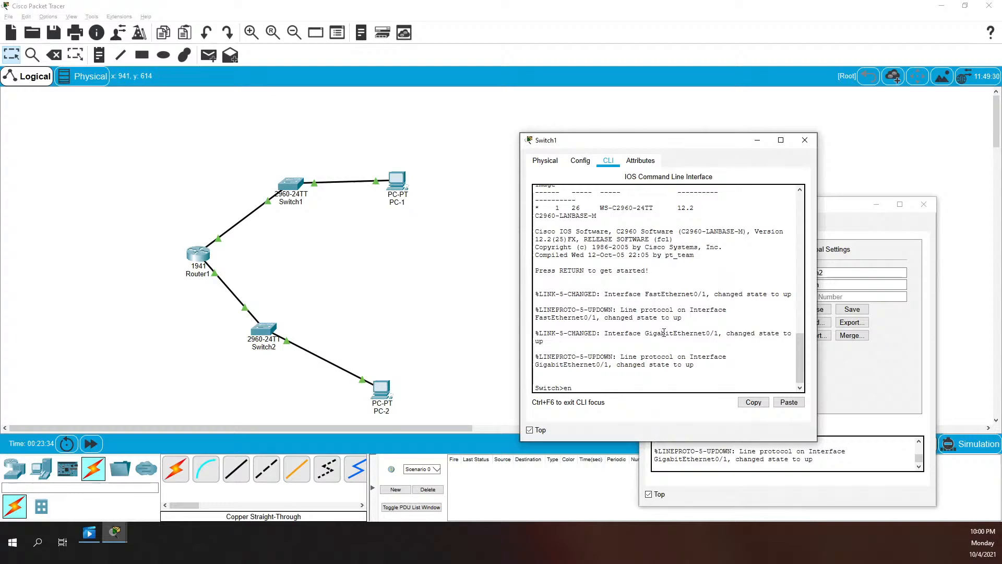
{"action": "key", "text": "Return"}
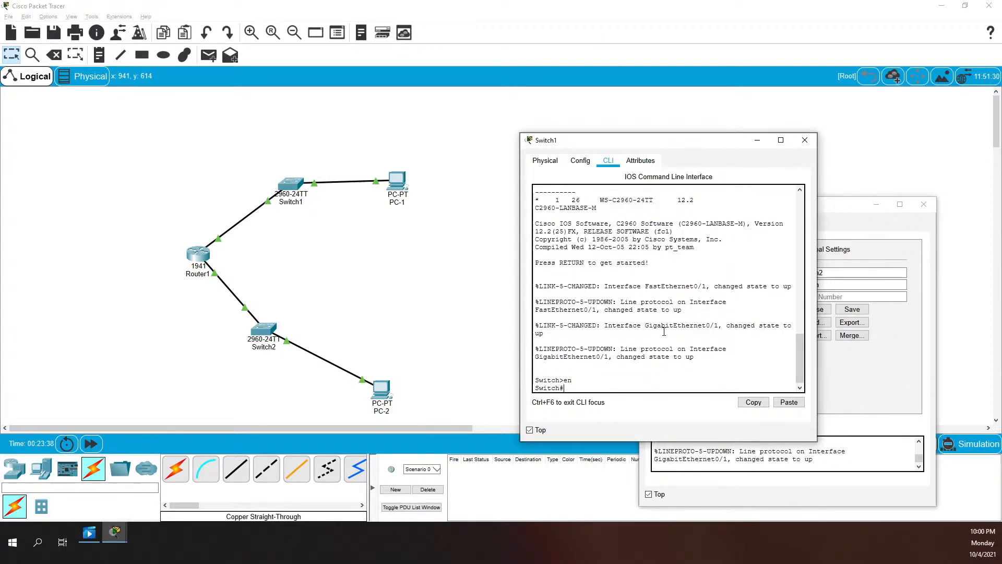
{"action": "type", "text": "config ter"}
{"action": "key", "text": "Tab"}
{"action": "key", "text": "Return"}
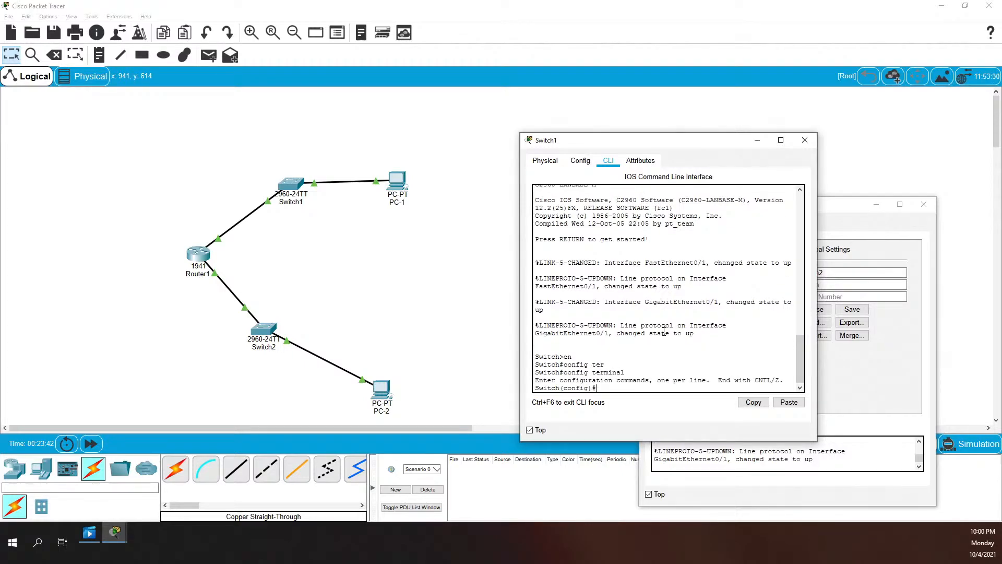
{"action": "type", "text": "hostname Switch1"}
{"action": "key", "text": "Return"}
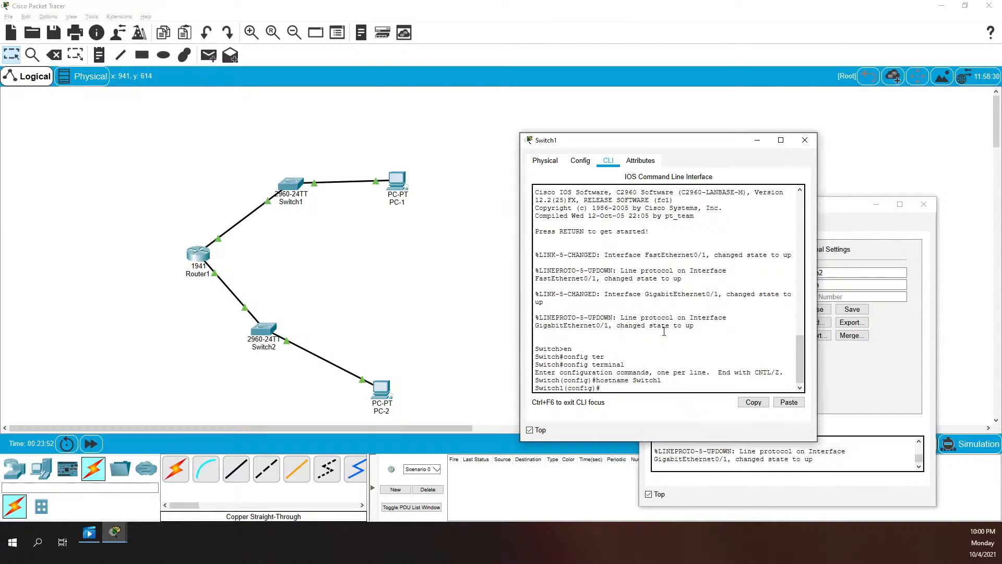
On Switch1, enter interface vlan1, assign 10.10.10.2 255.255.255.0, and run no shutdown
{"action": "type", "text": "interface vlan1"}
{"action": "key", "text": "Return"}
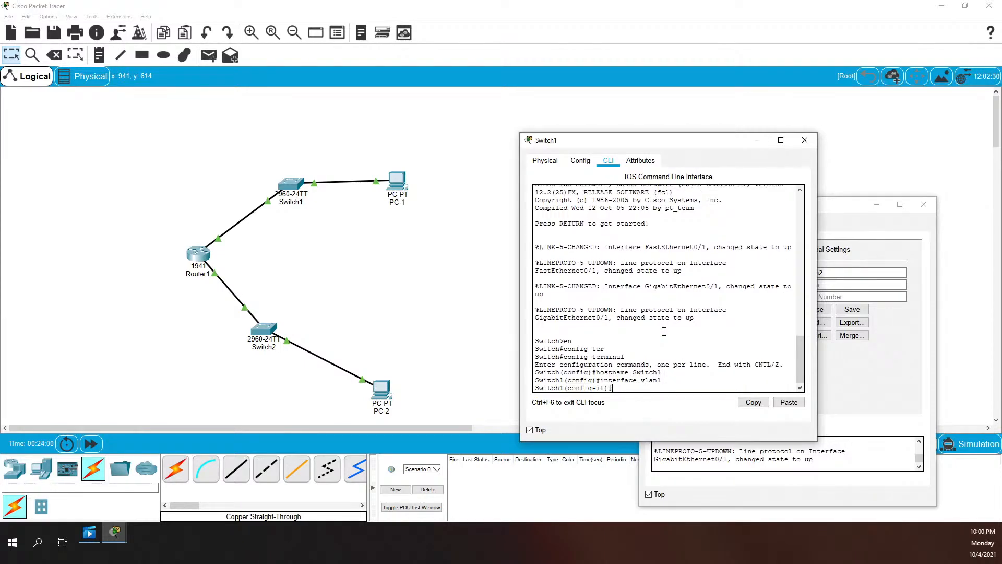
{"action": "type", "text": "ip address 10.10.10.2"}
{"action": "type", "text": "5.255.255.0"}
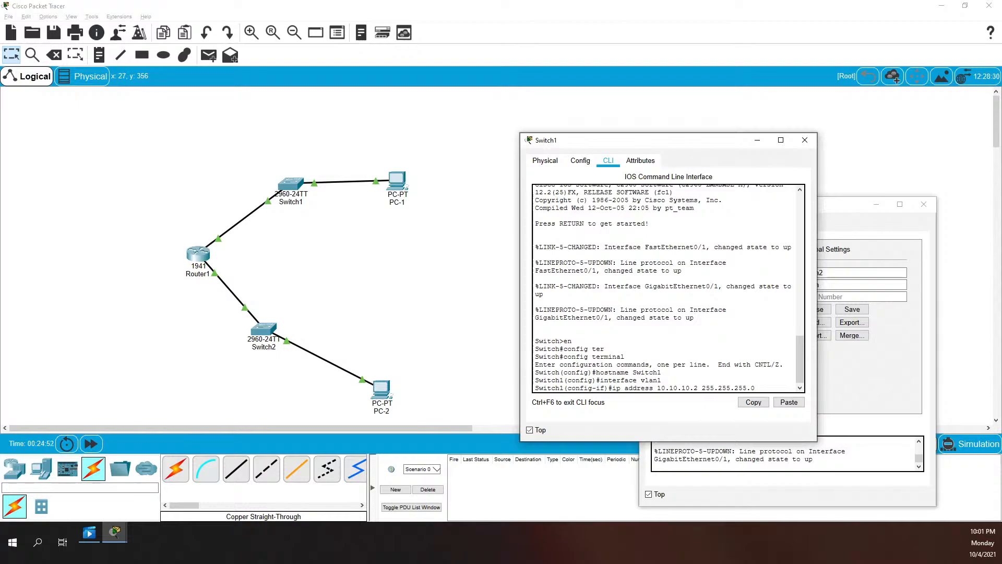
{"action": "key", "text": "Return"}
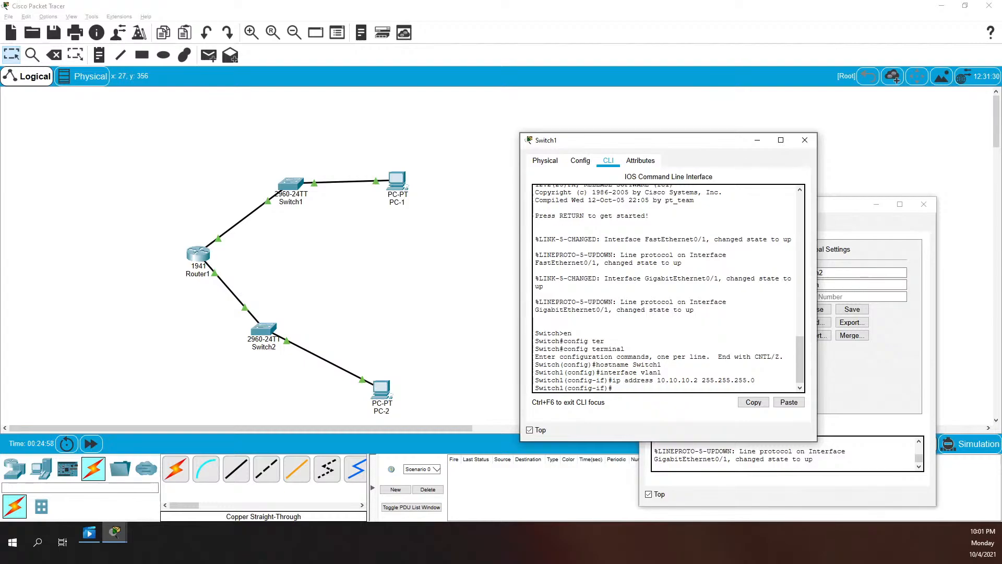
{"action": "type", "text": "no shutdown"}
{"action": "key", "text": "Return"}
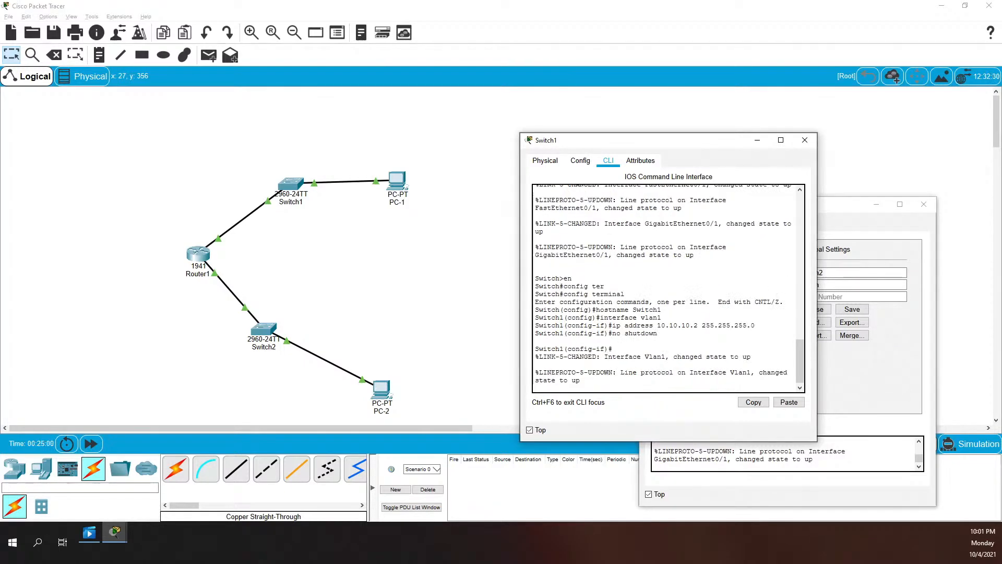
{"action": "key", "text": "Return"}
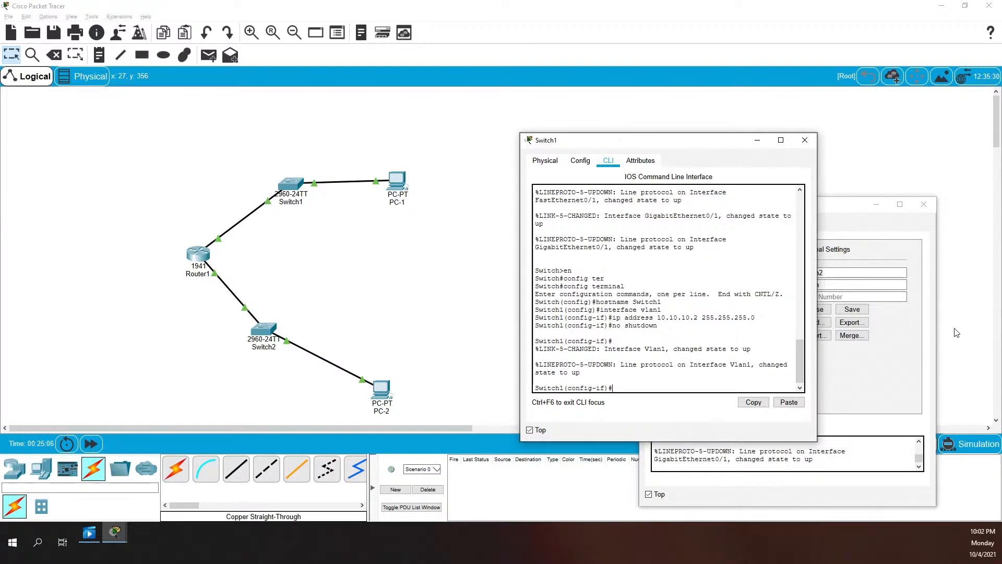
In the second switch's CLI, enter global configuration mode and set the hostname Switch2
{"action": "left_click", "coordinate": [904, 384]}
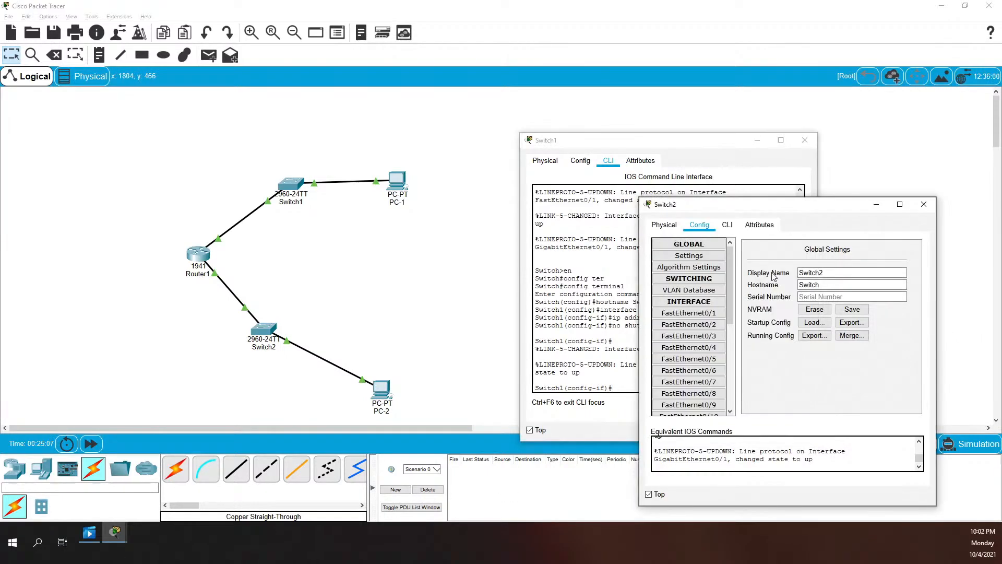
{"action": "left_click", "coordinate": [727, 224]}
{"action": "left_click_drag", "start_coordinate": [762, 204], "coordinate": [762, 137]}
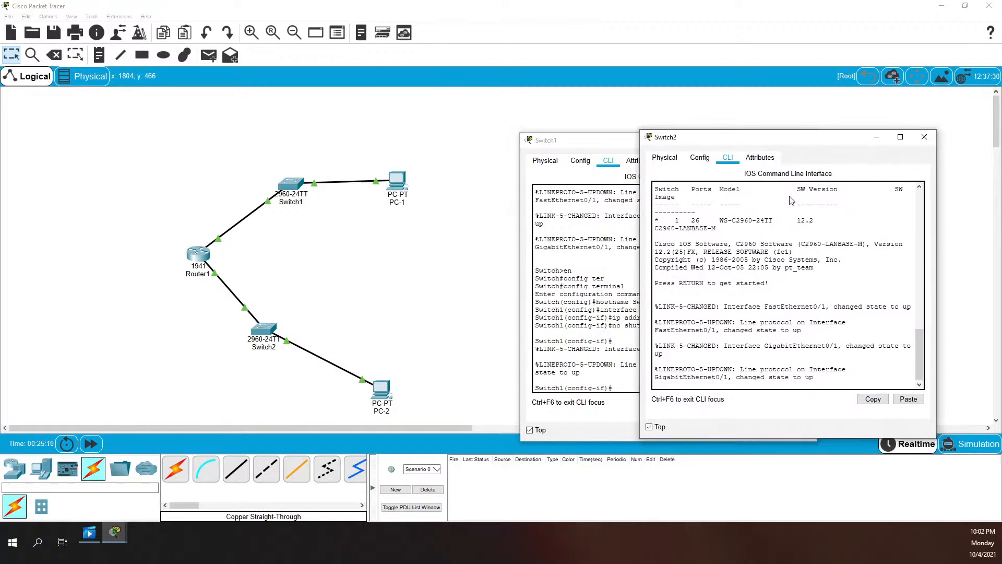
{"action": "key", "text": "Return"}
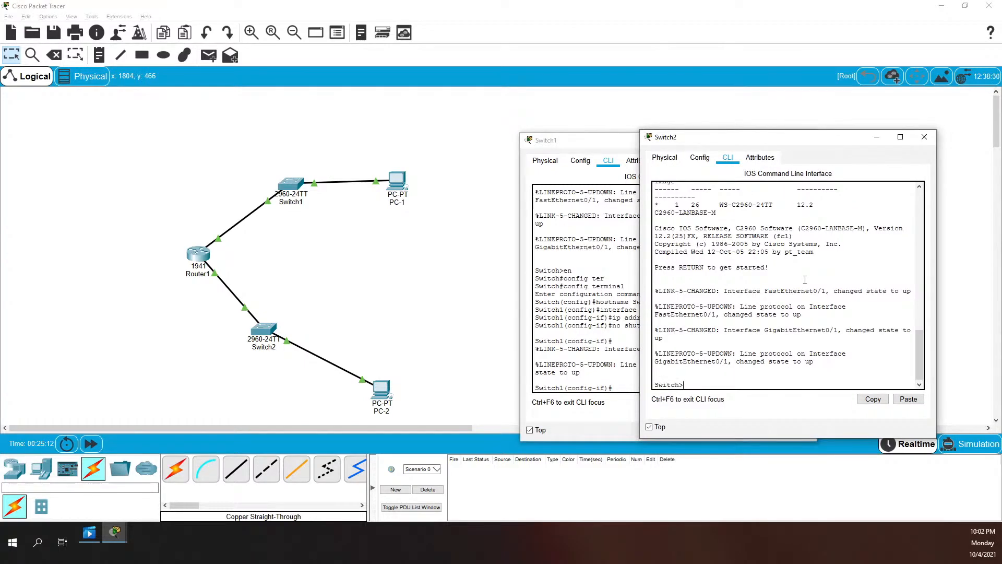
{"action": "type", "text": "en"}
{"action": "key", "text": "Return"}
{"action": "type", "text": "config"}
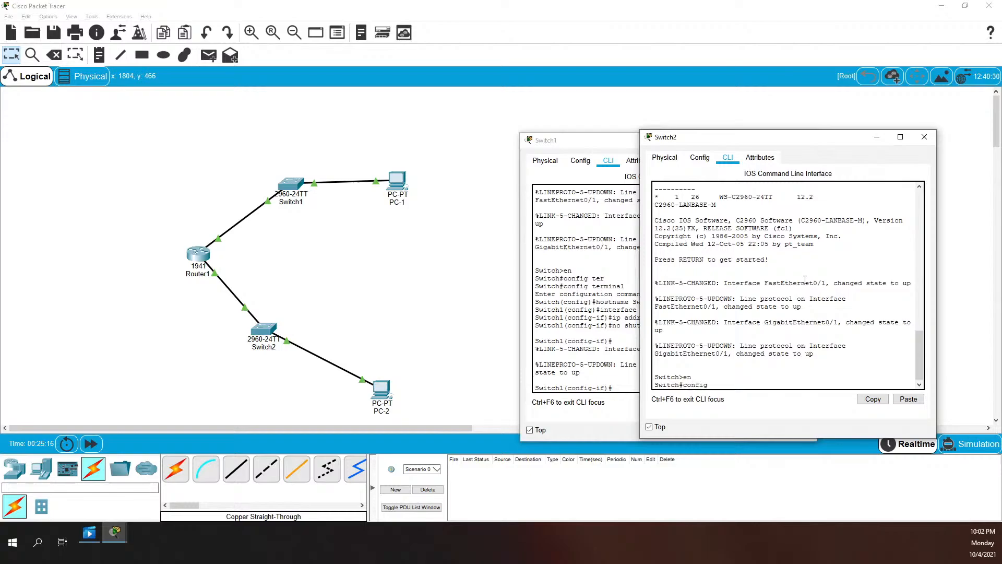
{"action": "type", "text": " t"}
{"action": "key", "text": "Return"}
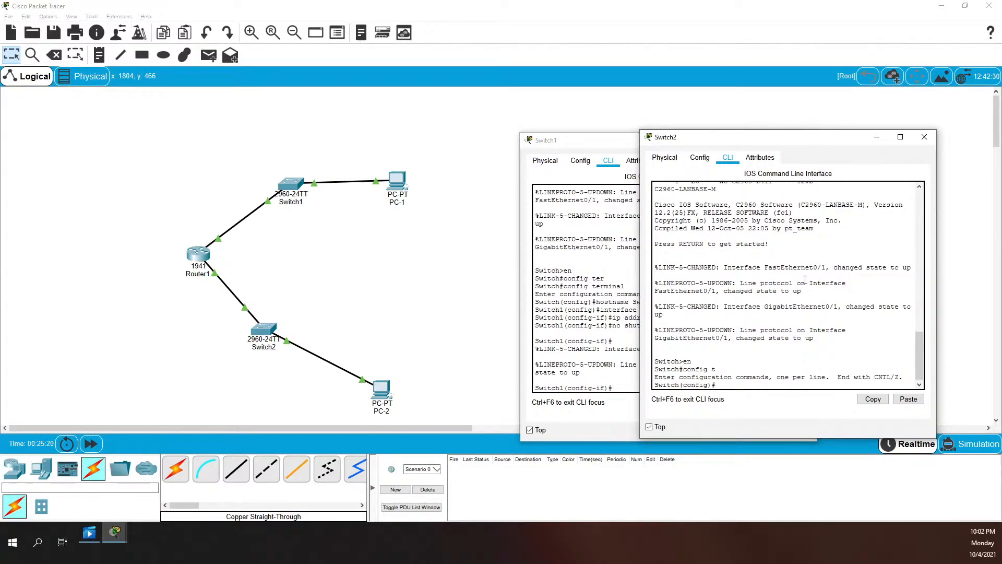
{"action": "type", "text": "hostnameSwit"}
{"action": "key", "text": "BackSpace"}
{"action": "key", "text": "BackSpace"}
{"action": "type", "text": "s"}
{"action": "type", "text": "Switch2"}
{"action": "key", "text": "Return"}
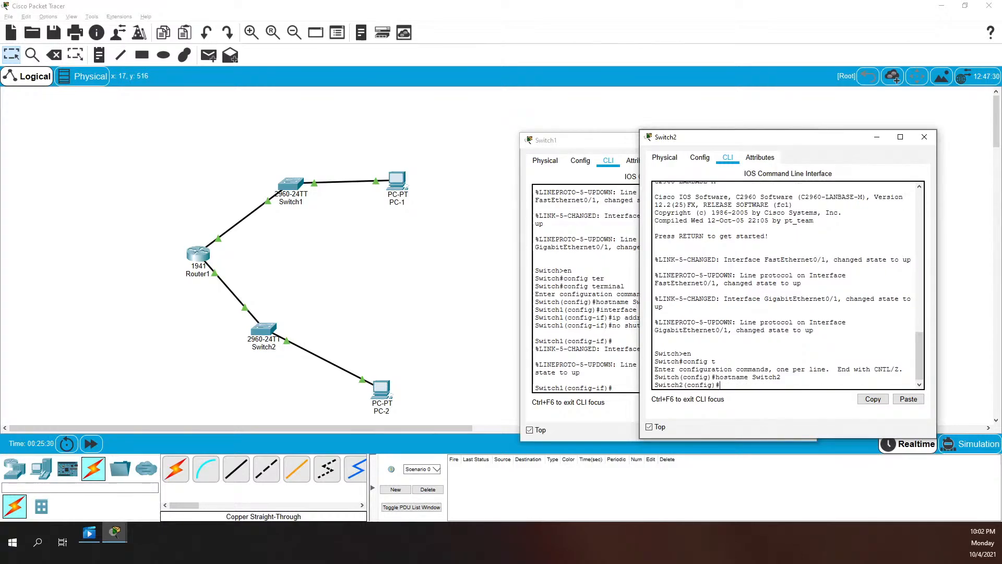
Give interface Vlan1 the address 10.10.20.2 255.255.255.0 and bring it up with no shutdown
{"action": "type", "text": "int Vlan1"}
{"action": "key", "text": "Return"}
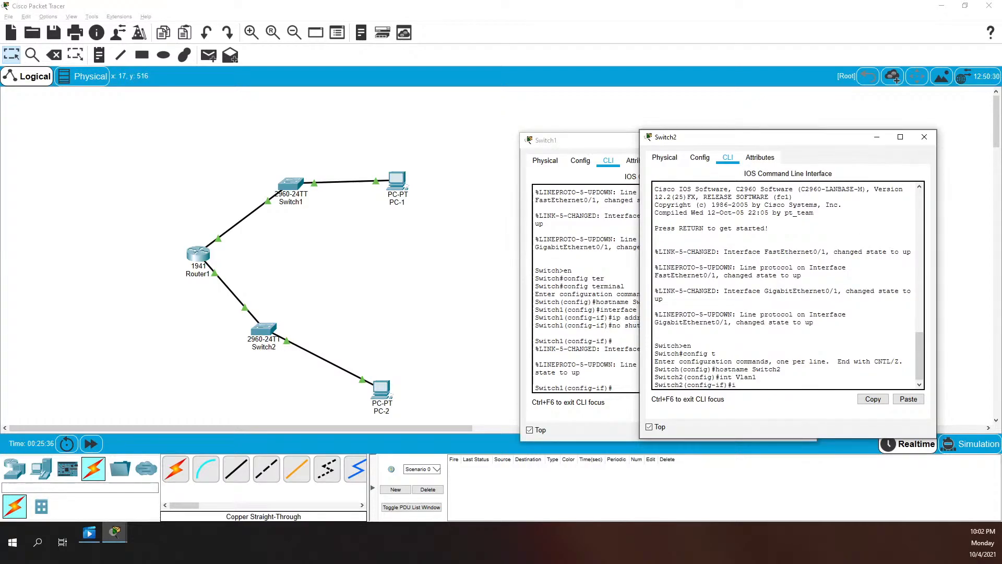
{"action": "type", "text": "ip"}
{"action": "type", "text": "address 101"}
{"action": "key", "text": "BackSpace"}
{"action": "type", "text": ".10.20.2 255.255.255.0"}
{"action": "key", "text": "Return"}
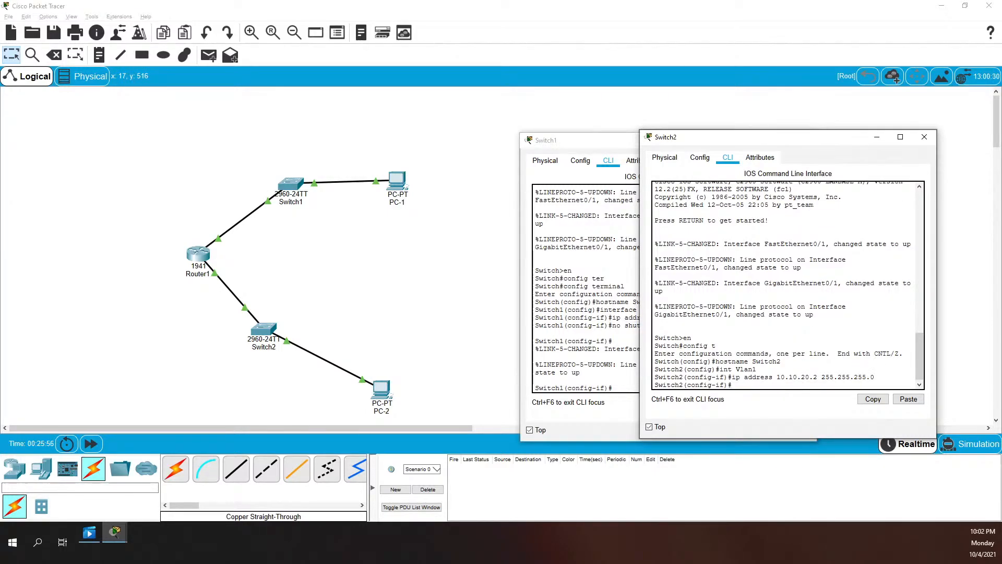
{"action": "type", "text": "not shutdown"}
{"action": "key", "text": "Return"}
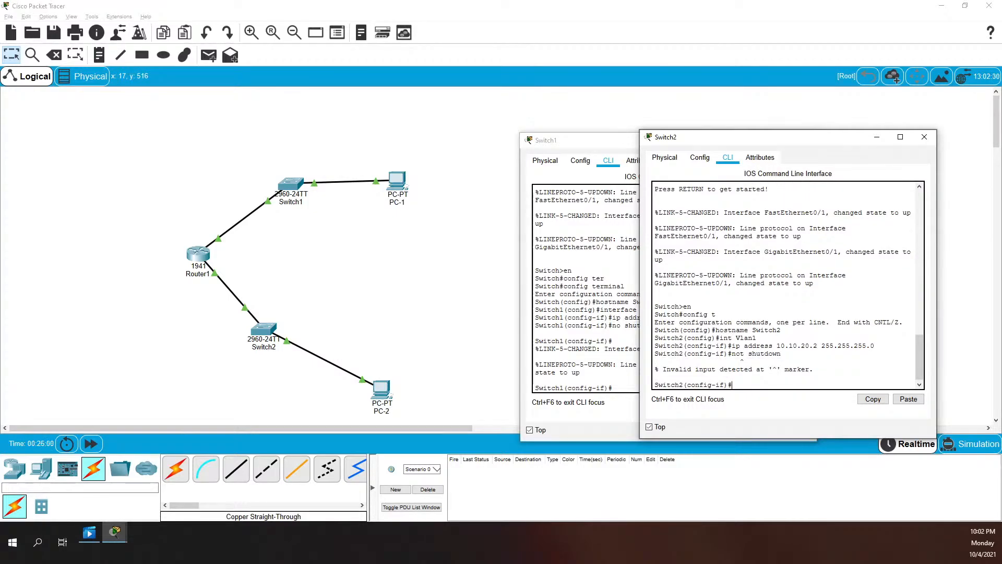
{"action": "type", "text": "no shutdown"}
{"action": "key", "text": "Return"}
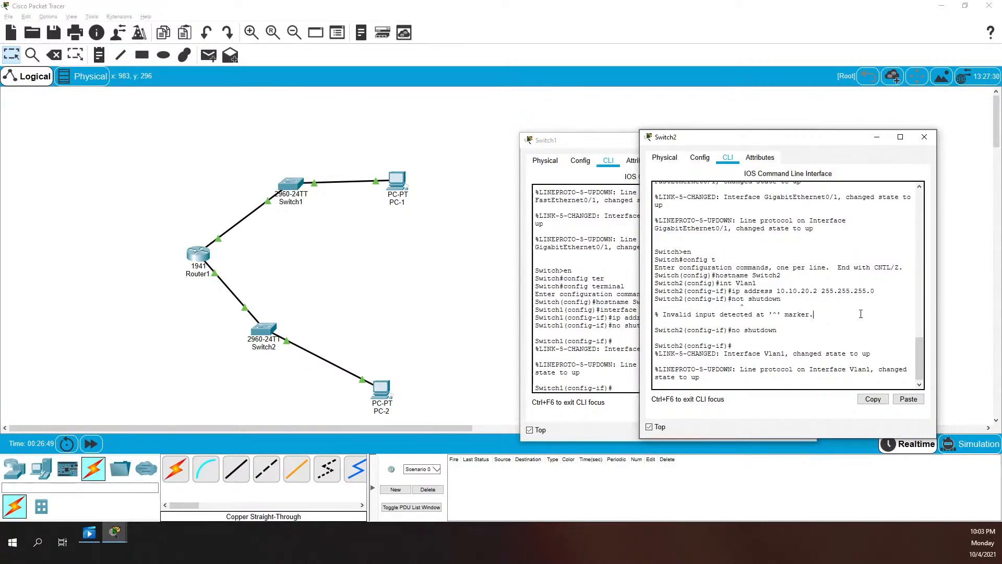
{"action": "key", "text": "Return"}
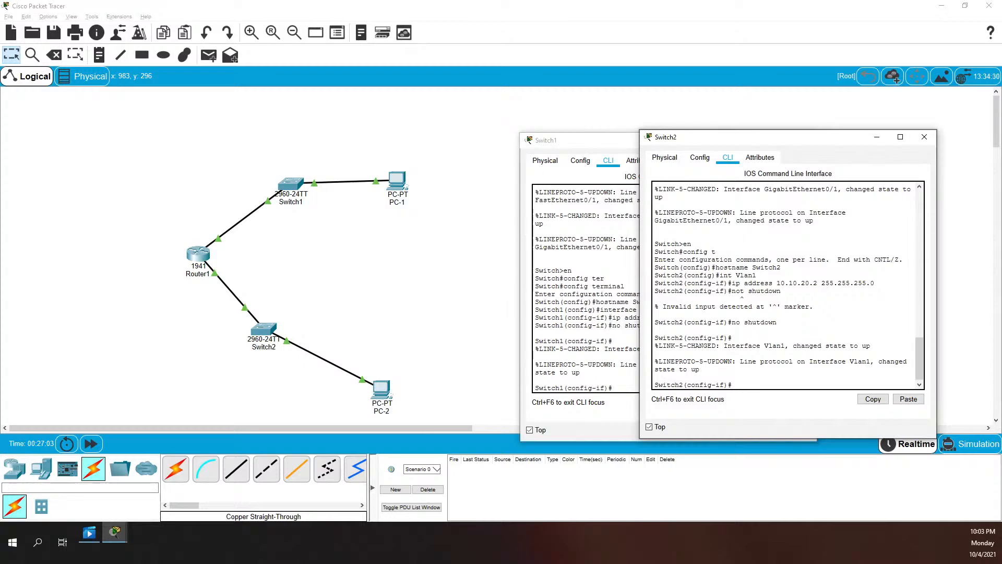
{"action": "type", "text": "line con 0"}
{"action": "key", "text": "Return"}
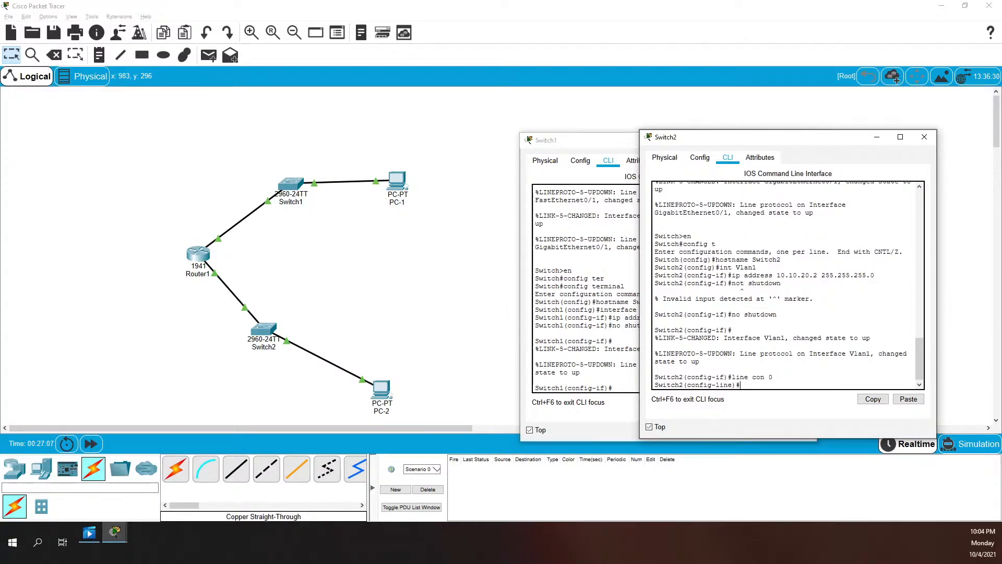
{"action": "type", "text": "password cisco"}
{"action": "key", "text": "Return"}
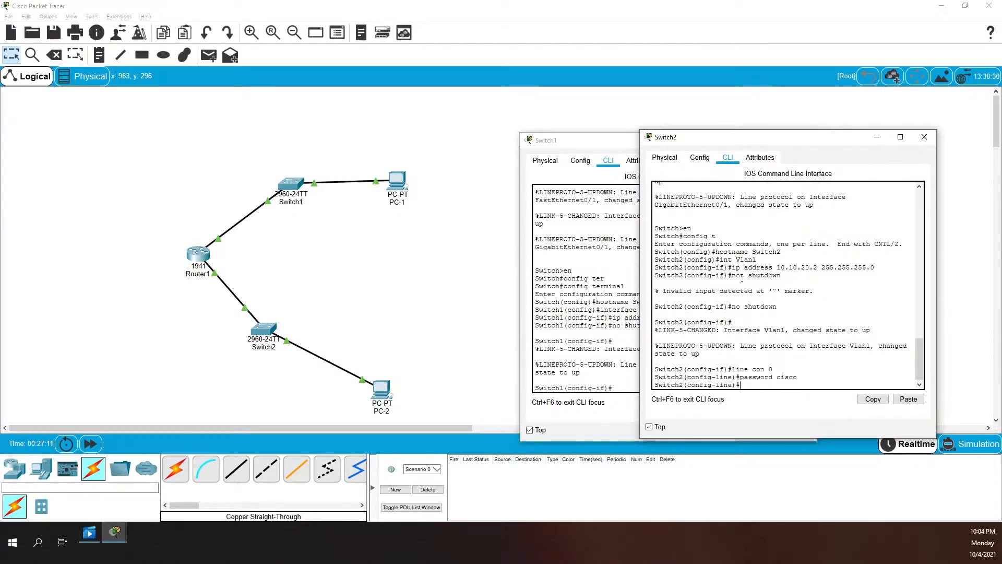
{"action": "type", "text": "login"}
{"action": "key", "text": "Return"}
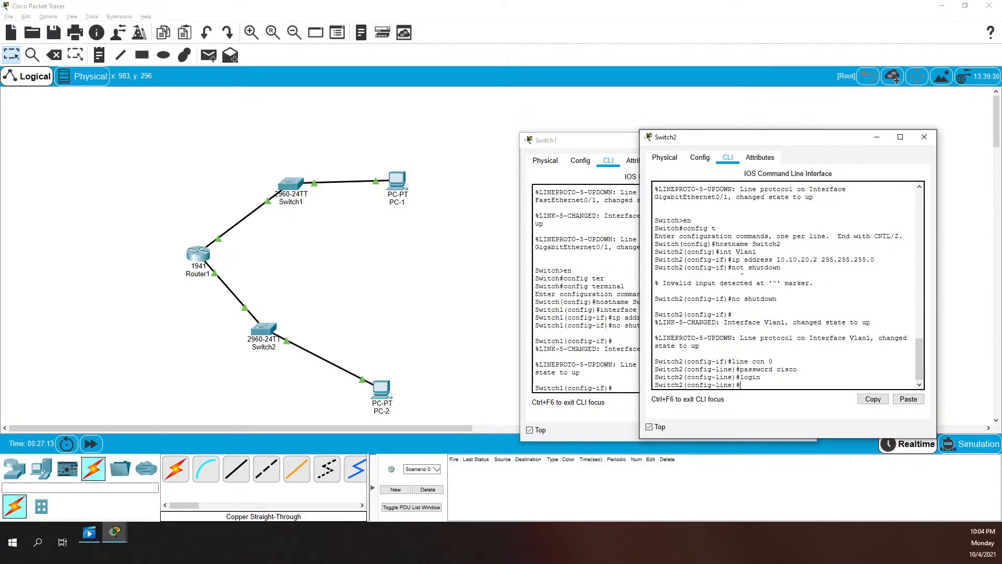
{"action": "type", "text": "line vty 0 15"}
{"action": "key", "text": "Return"}
{"action": "type", "text": "password"}
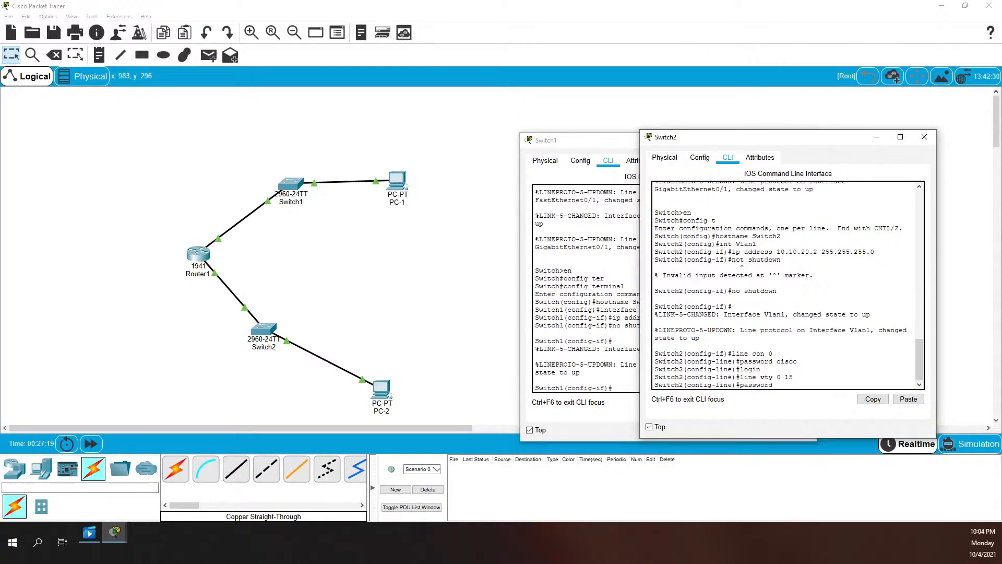
{"action": "type", "text": " cisco"}
{"action": "key", "text": "Return"}
{"action": "type", "text": "login"}
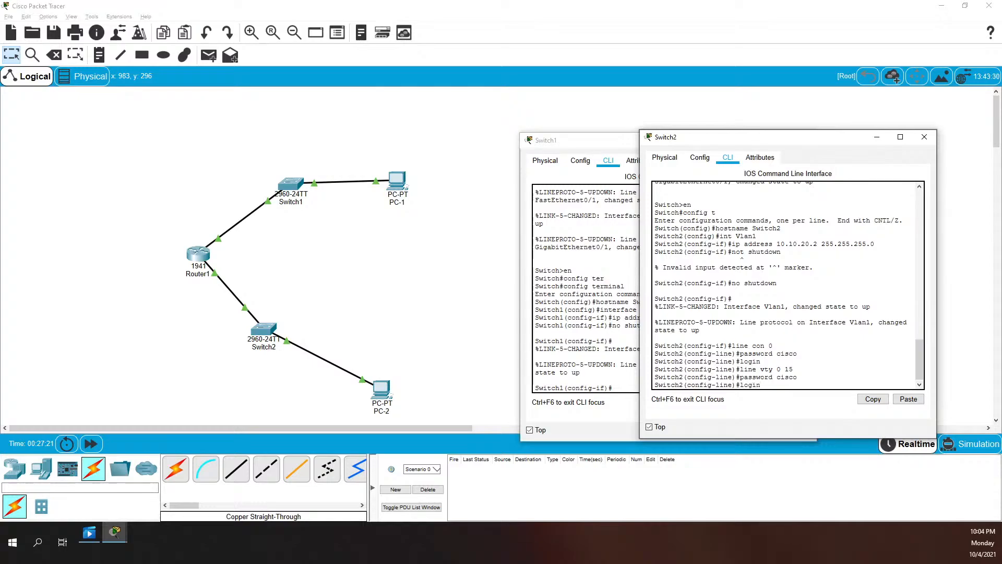
{"action": "key", "text": "Return"}
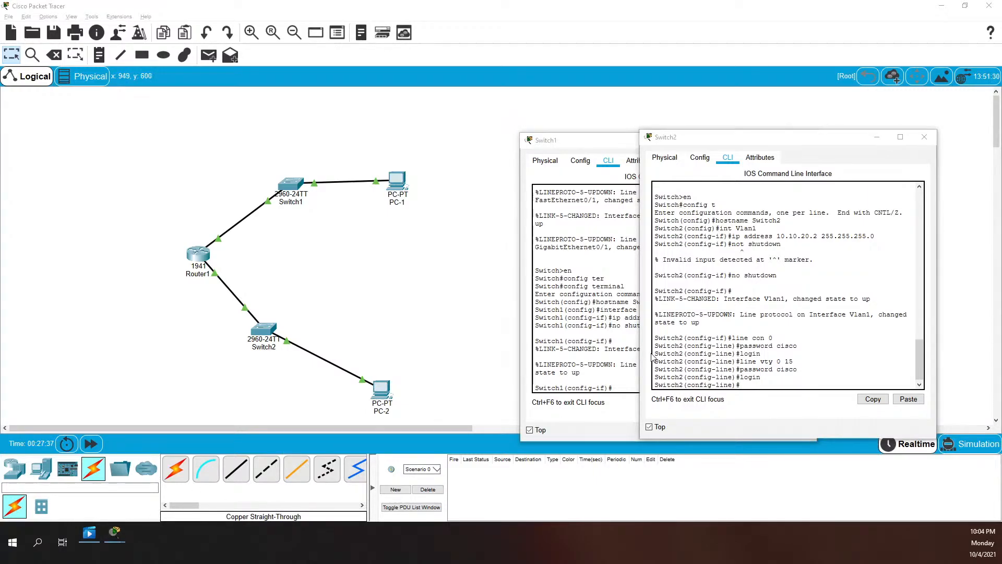
{"action": "left_click", "coordinate": [758, 330]}
Add a banner motd # with the pasted unauthorized-access warning text on Switch2
{"action": "type", "text": "bann"}
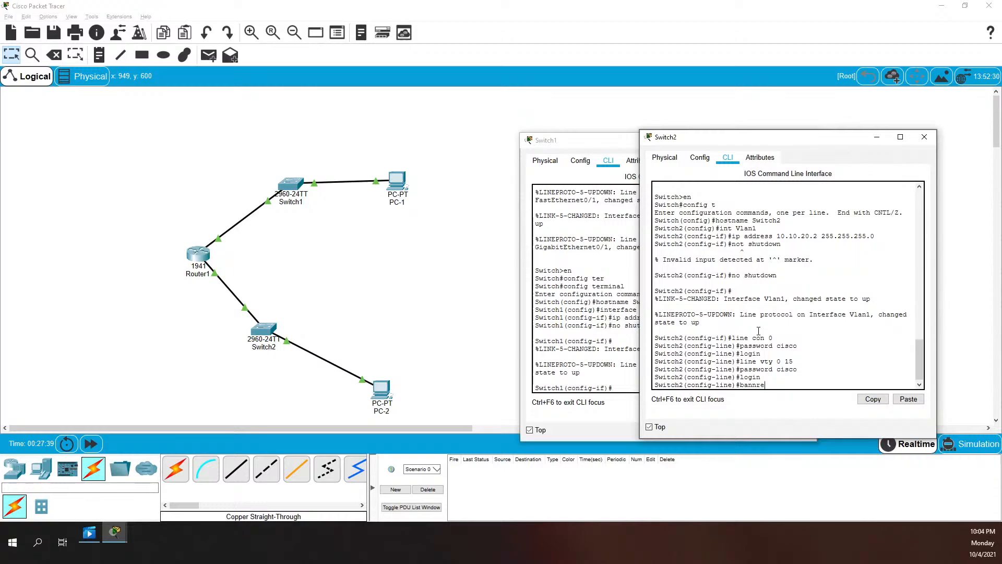
{"action": "type", "text": "er motd #"}
{"action": "key", "text": "Return"}
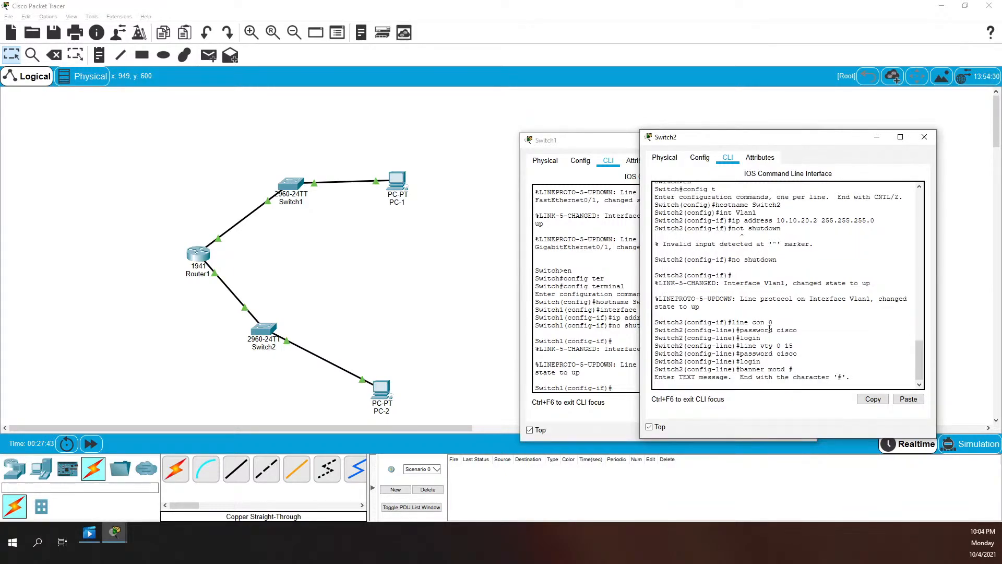
{"action": "right_click", "coordinate": [770, 327]}
{"action": "left_click", "coordinate": [777, 348]}
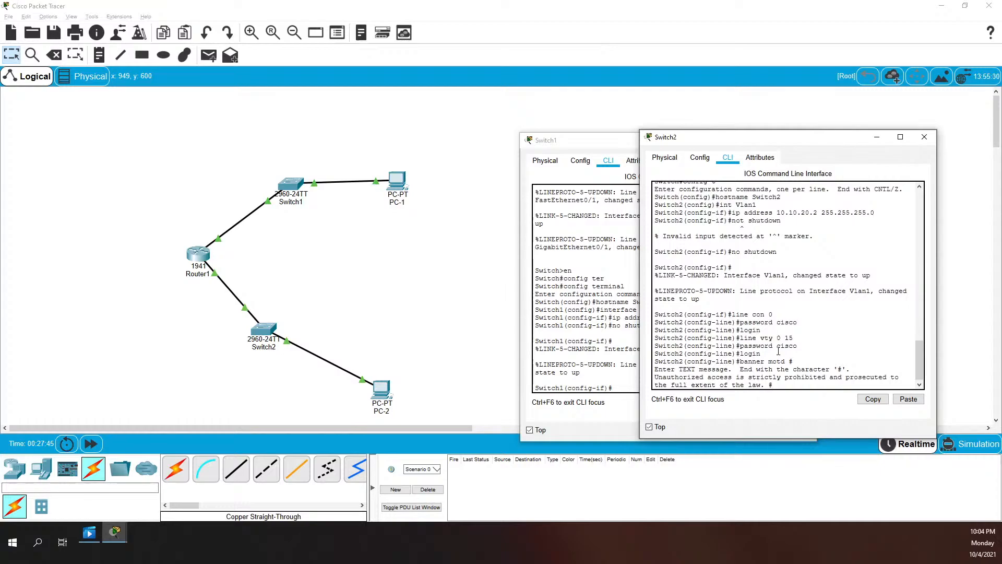
{"action": "key", "text": "Return"}
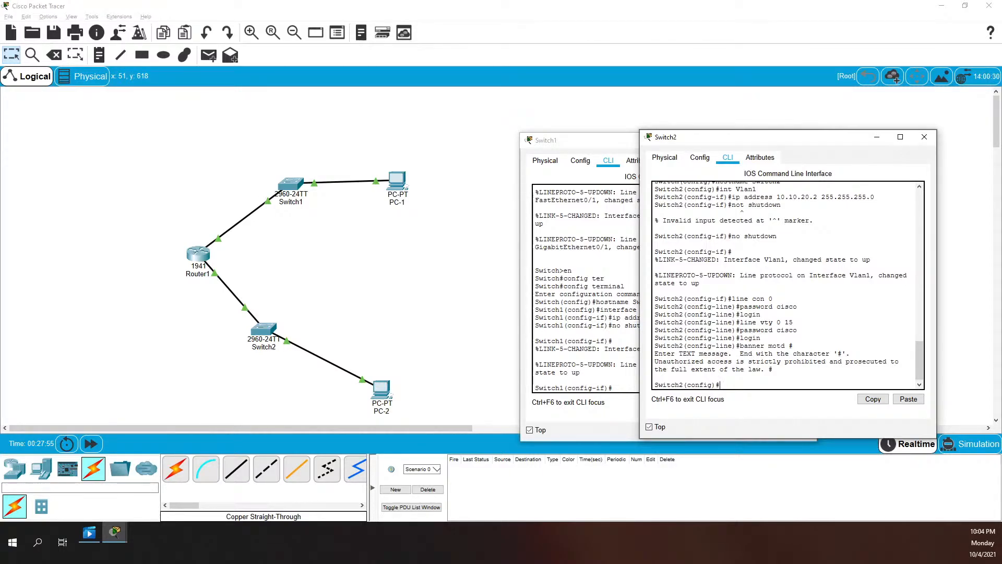
{"action": "type", "text": "enable "}
{"action": "type", "text": "secre"}
{"action": "type", "text": "t class"}
{"action": "key", "text": "Return"}
{"action": "type", "text": "servi"}
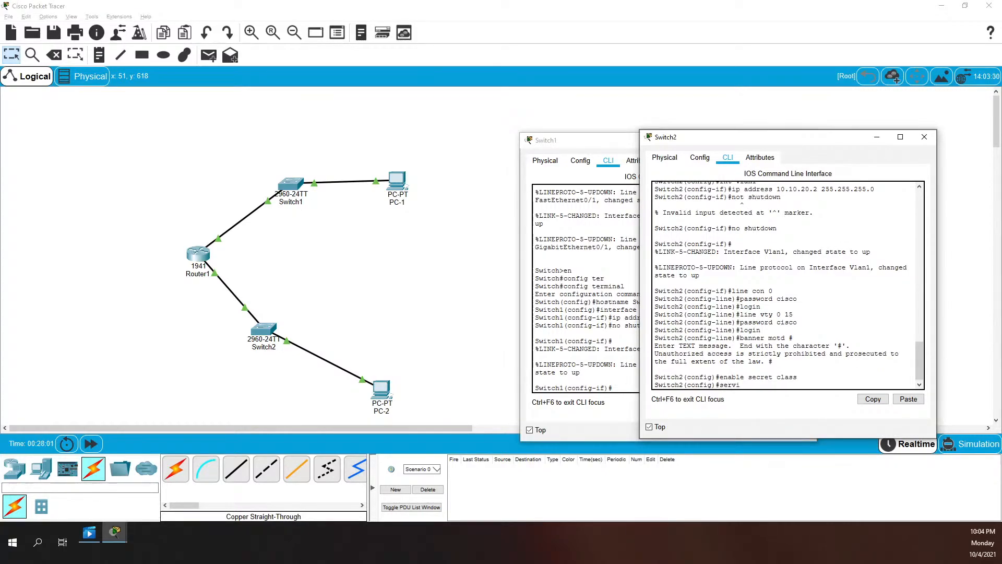
{"action": "type", "text": "er pas"}
{"action": "key", "text": "Tab"}
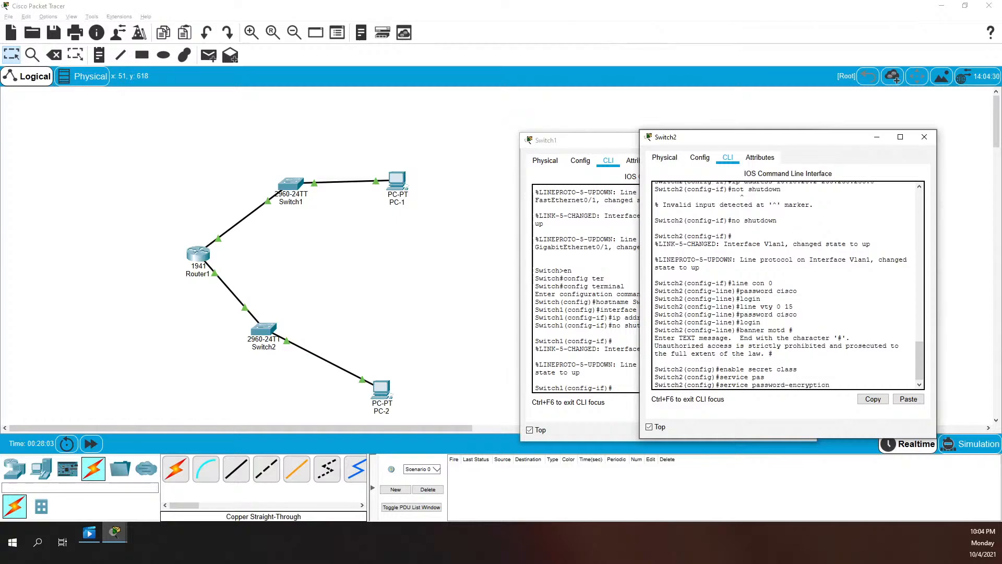
{"action": "key", "text": "Return"}
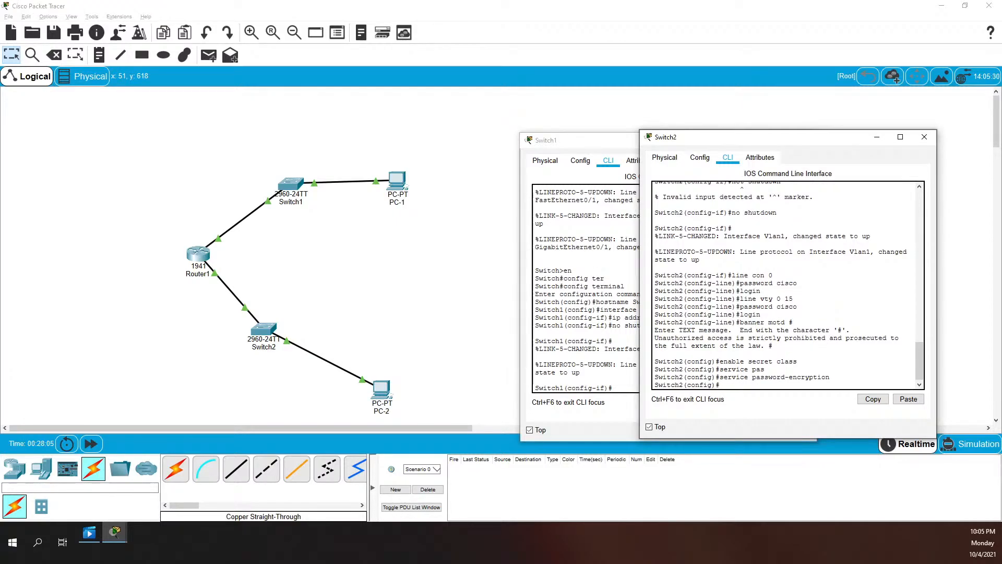
{"action": "left_click", "coordinate": [595, 330]}
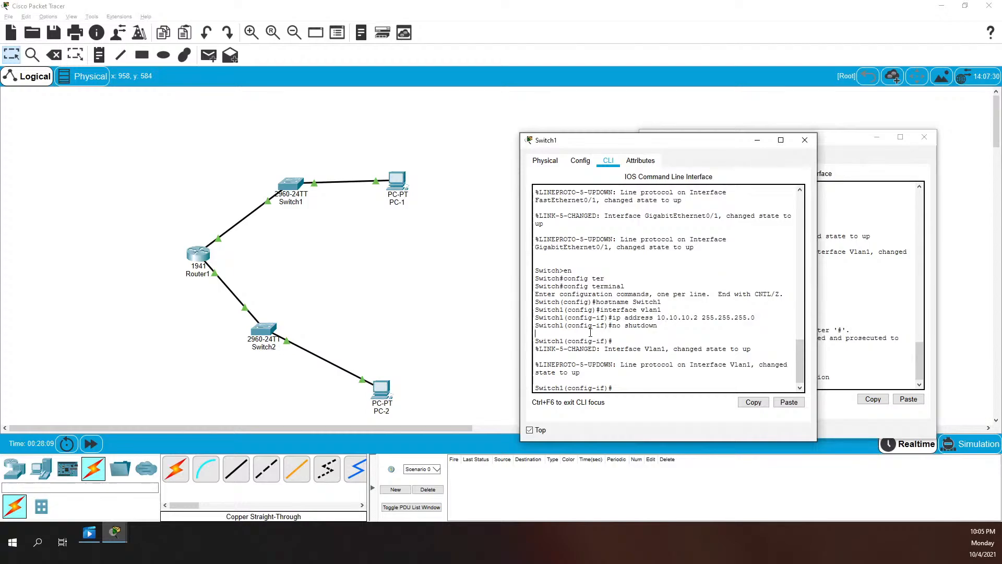
{"action": "type", "text": "line console 0"}
{"action": "key", "text": "Return"}
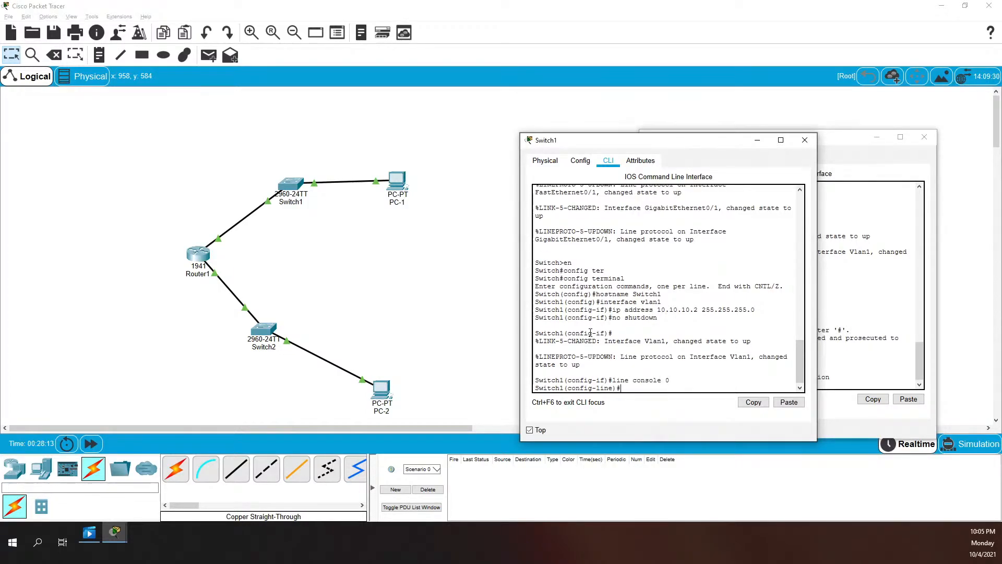
{"action": "type", "text": "password cisco"}
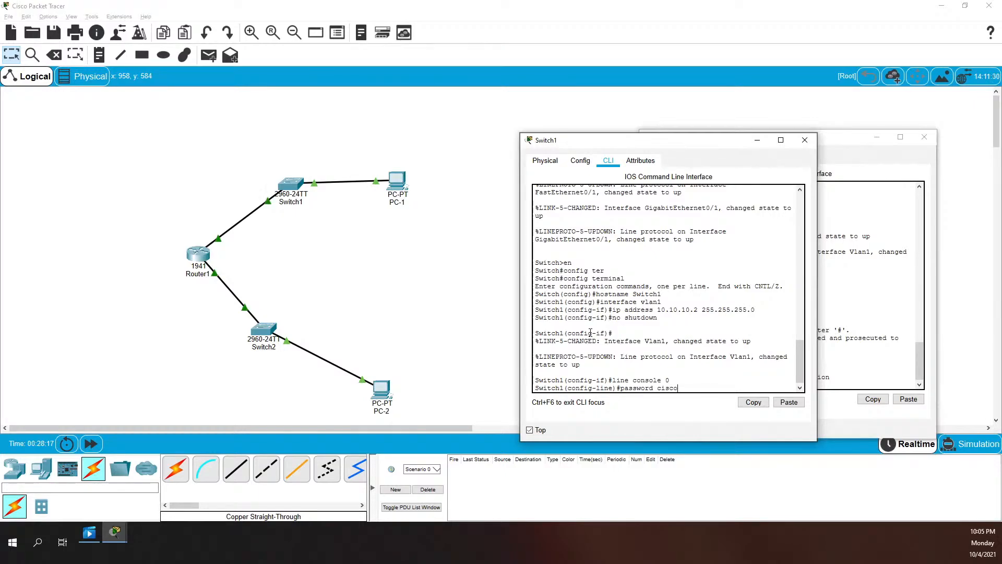
{"action": "key", "text": "Return"}
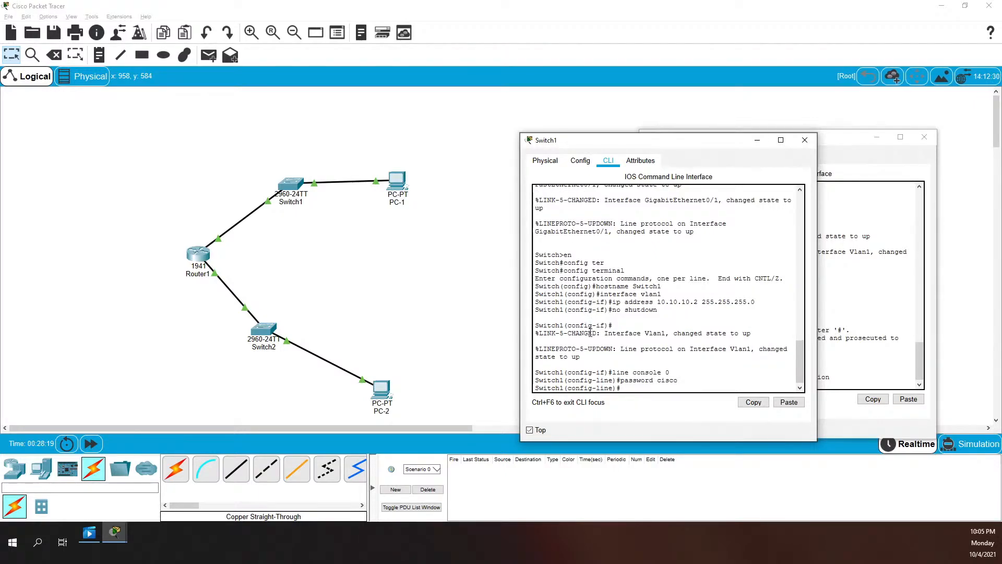
{"action": "type", "text": "login"}
{"action": "key", "text": "Return"}
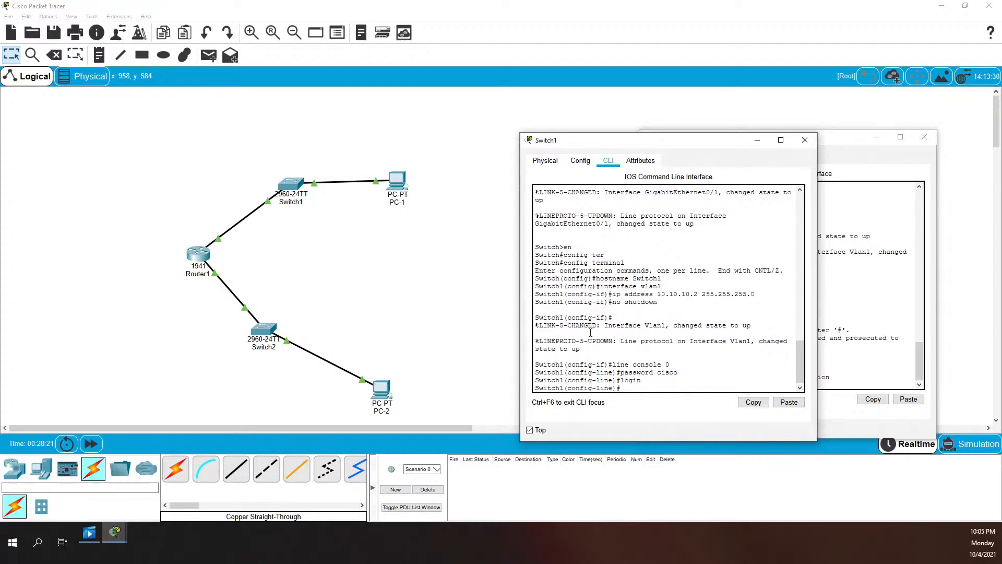
{"action": "type", "text": "line vty 0 15"}
{"action": "key", "text": "Return"}
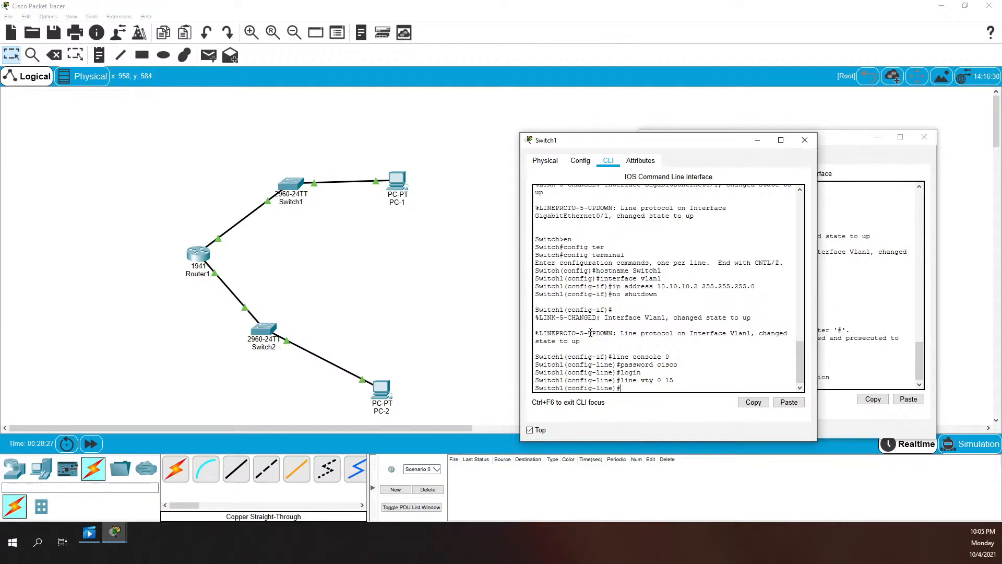
{"action": "type", "text": "password cisc"}
{"action": "type", "text": "o"}
{"action": "key", "text": "Return"}
{"action": "type", "text": "login"}
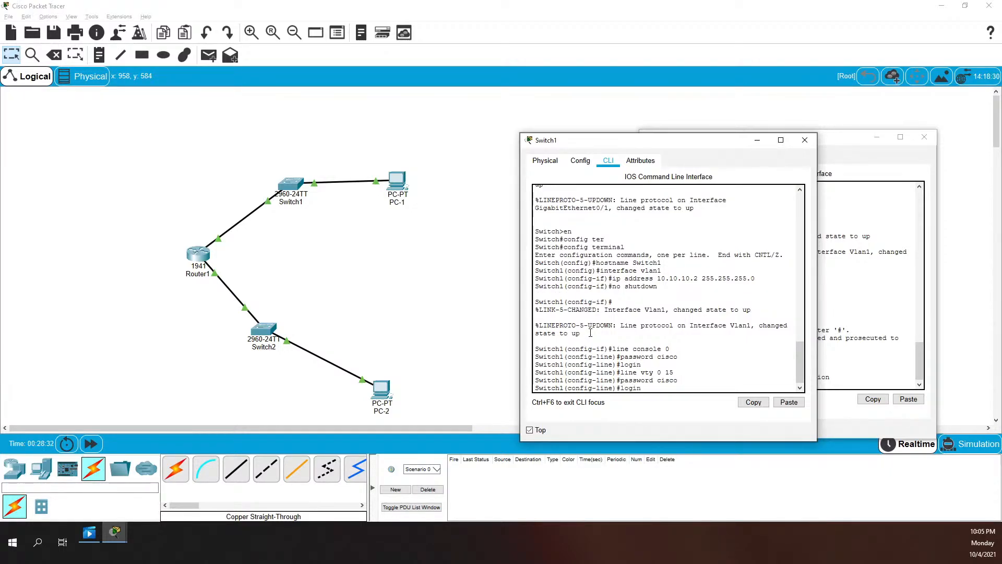
{"action": "key", "text": "Return"}
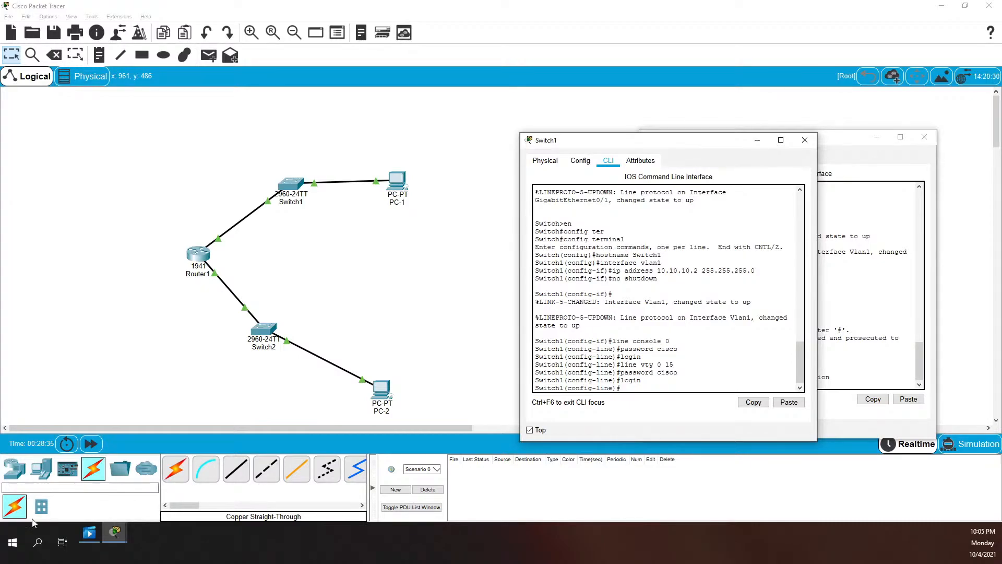
{"action": "type", "text": "banner motd #"}
{"action": "key", "text": "Return"}
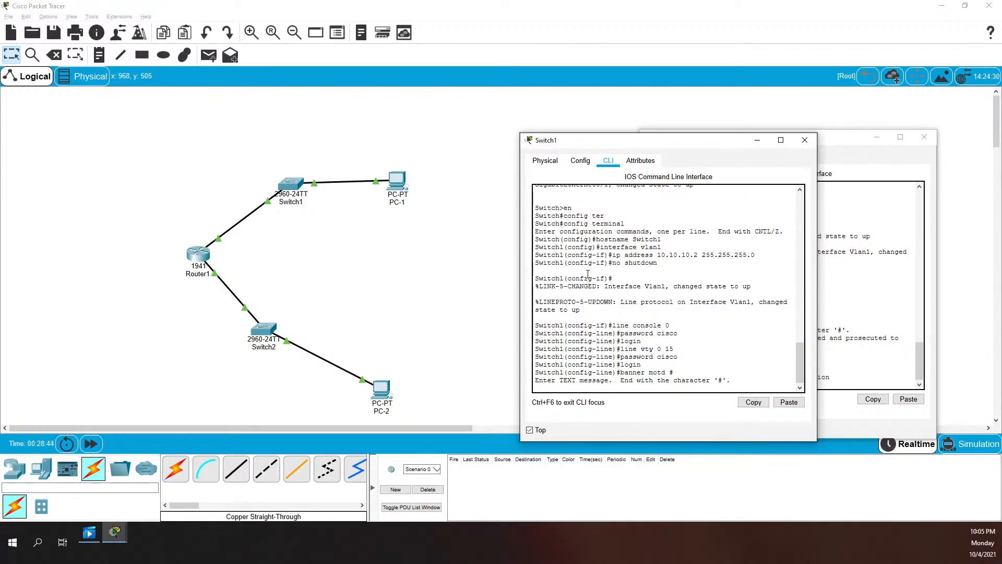
Paste the unauthorized-access warning text to complete Switch1's MOTD banner
{"action": "right_click", "coordinate": [668, 336]}
{"action": "left_click", "coordinate": [690, 349]}
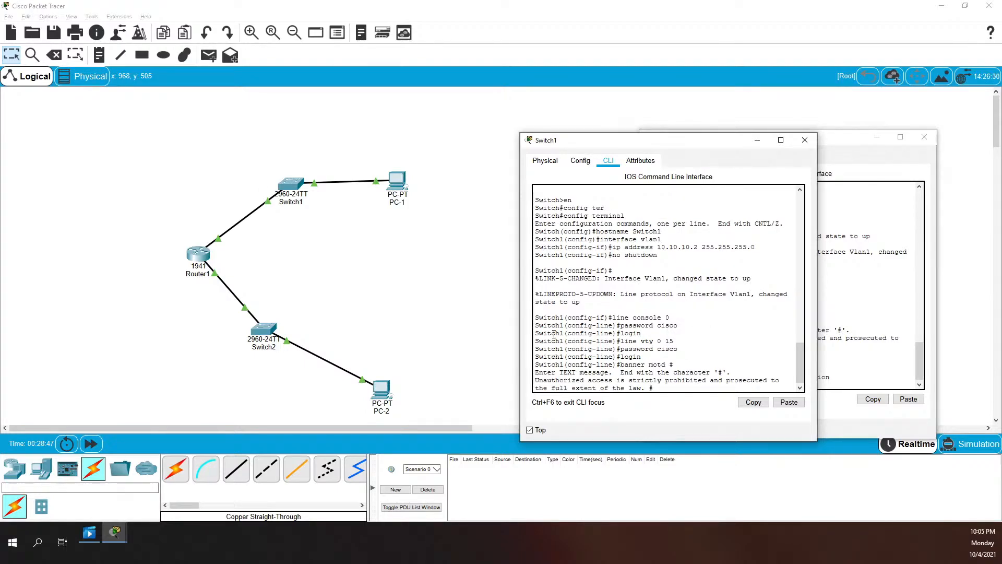
{"action": "key", "text": "Return"}
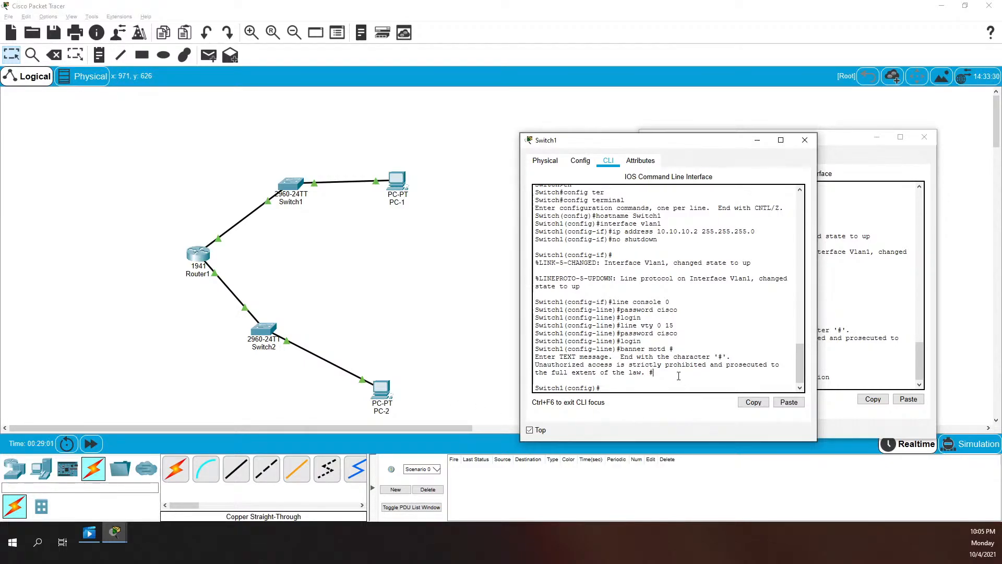
{"action": "type", "text": "enable secret class"}
{"action": "key", "text": "Return"}
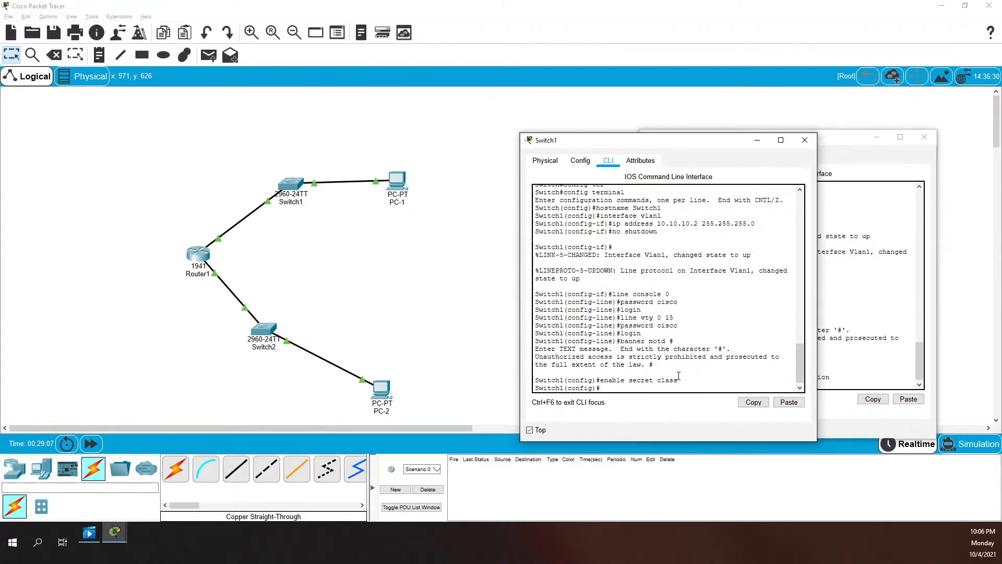
{"action": "type", "text": "service"}
{"action": "key", "text": "Tab"}
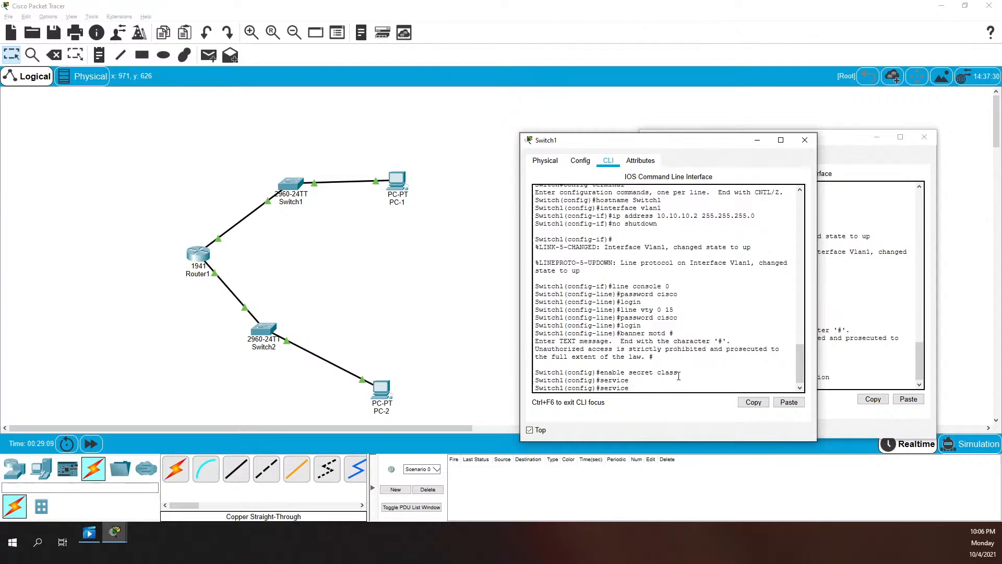
{"action": "type", "text": "pas"}
{"action": "key", "text": "Tab"}
{"action": "key", "text": "Return"}
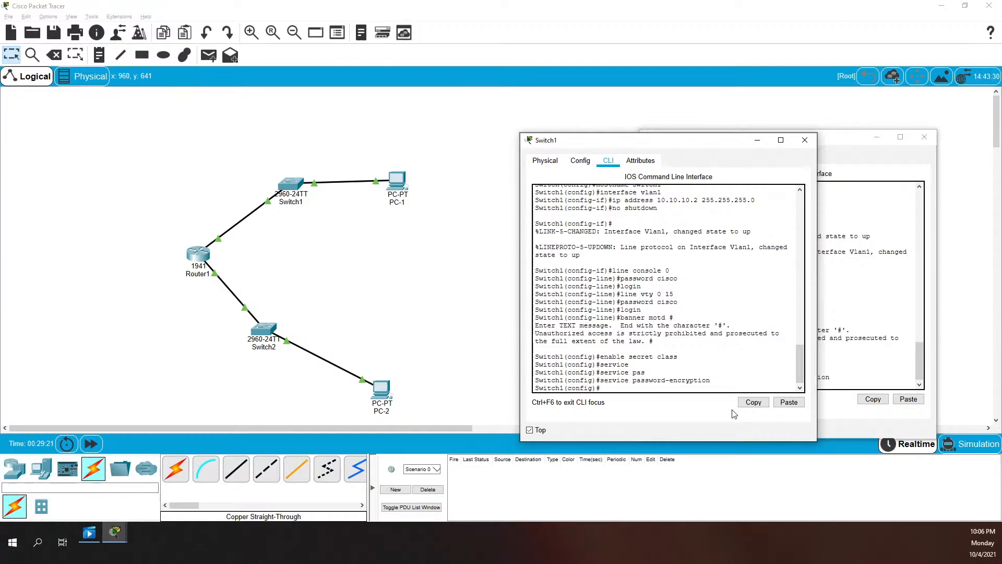
Set Switch1's ip default-gateway to 10.10.10.1
{"action": "type", "text": "ip"}
{"action": "type", "text": "i"}
{"action": "type", "text": "def"}
{"action": "key", "text": "Tab"}
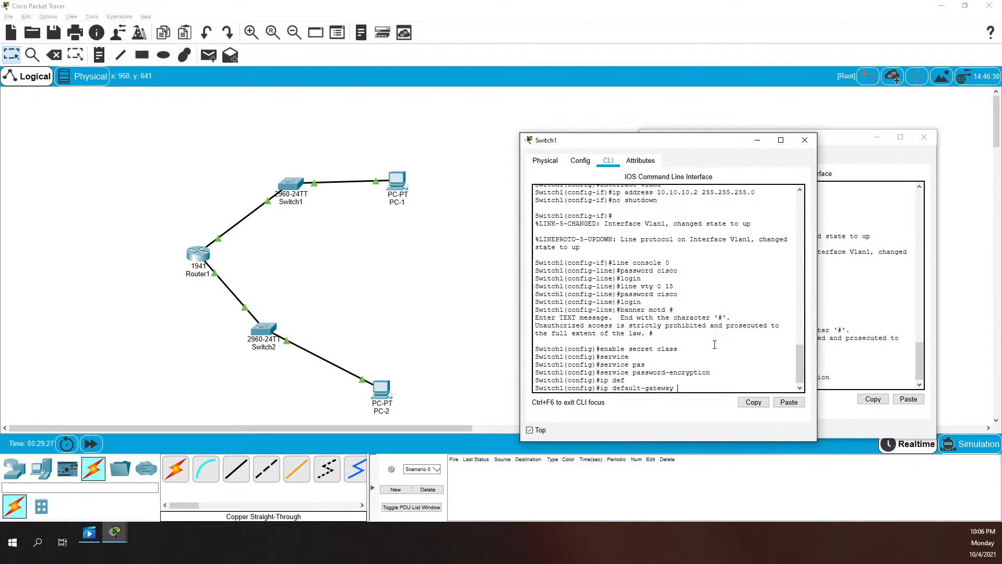
{"action": "type", "text": "10.10.10.1"}
{"action": "key", "text": "Return"}
Set Switch2's ip default-gateway to 10.10.20.1
{"action": "left_click", "coordinate": [852, 324]}
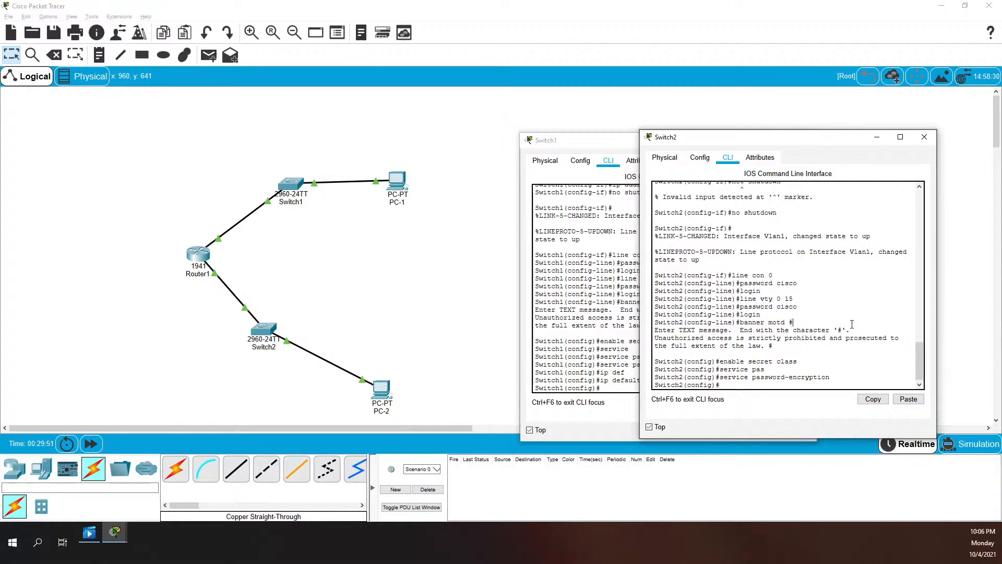
{"action": "type", "text": "ip def"}
{"action": "key", "text": "Tab"}
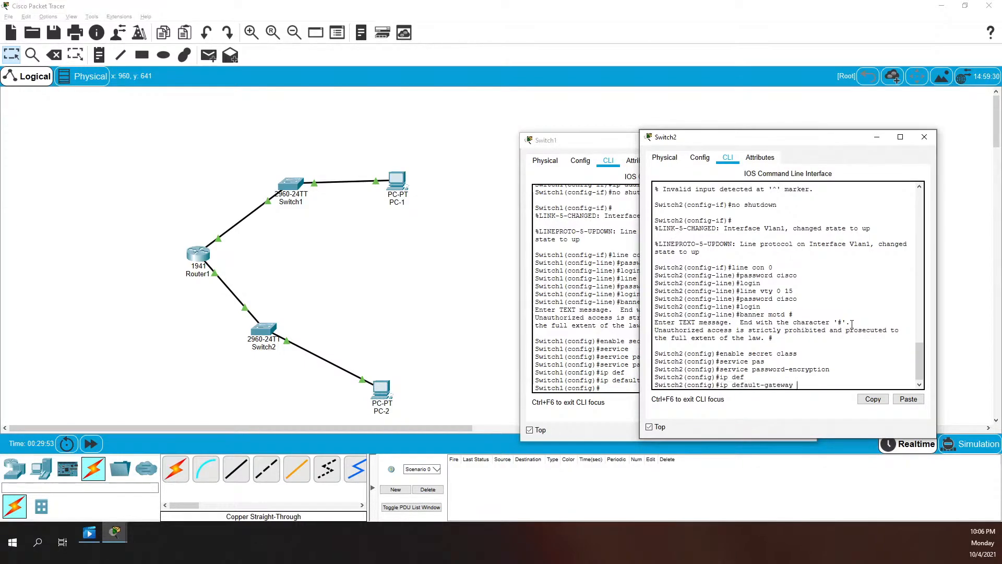
{"action": "type", "text": "10.10.20.1"}
{"action": "key", "text": "Return"}
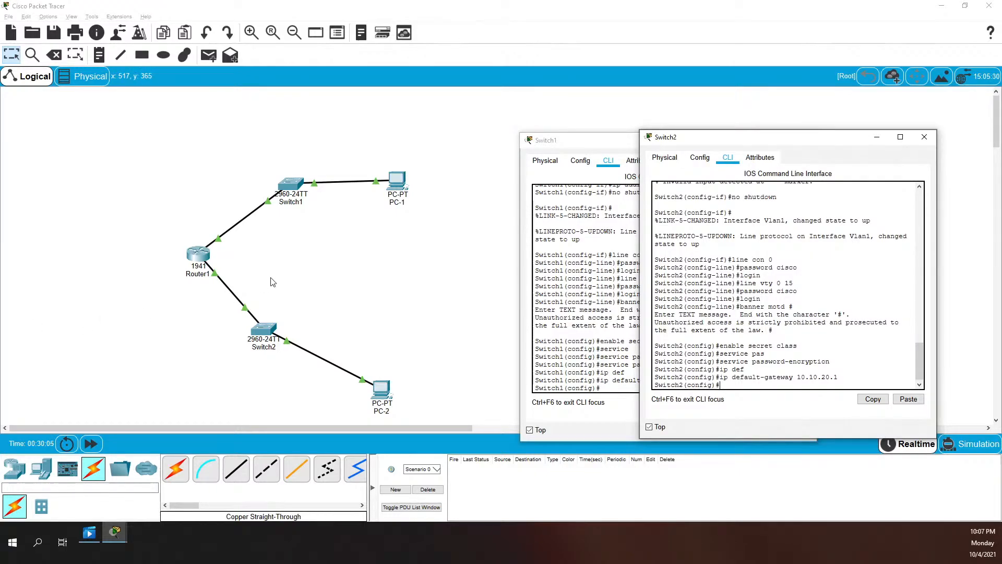
Exit configuration mode and save Switch2's running config to startup with copy run start
{"action": "type", "text": "exit"}
{"action": "key", "text": "Return"}
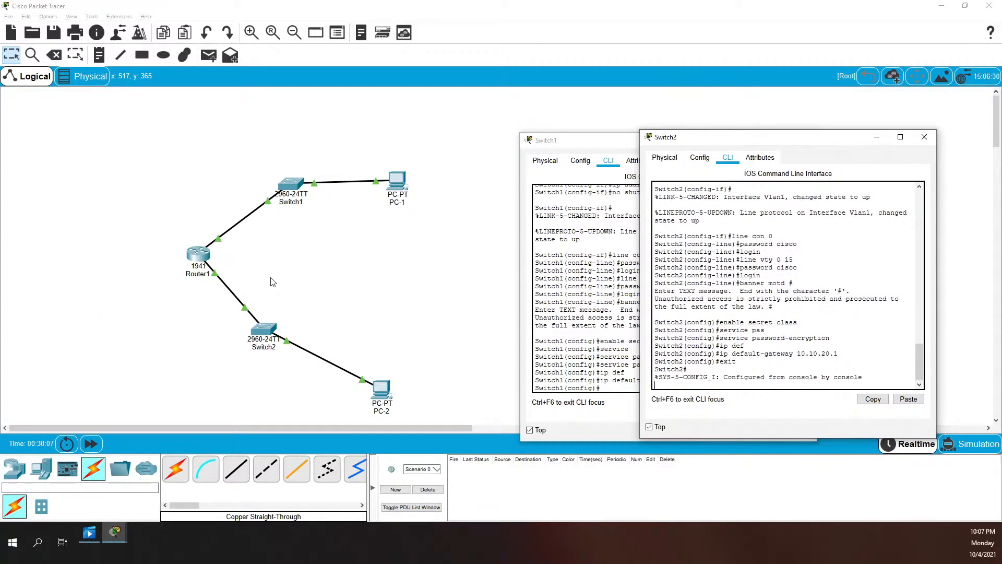
{"action": "type", "text": "copy run "}
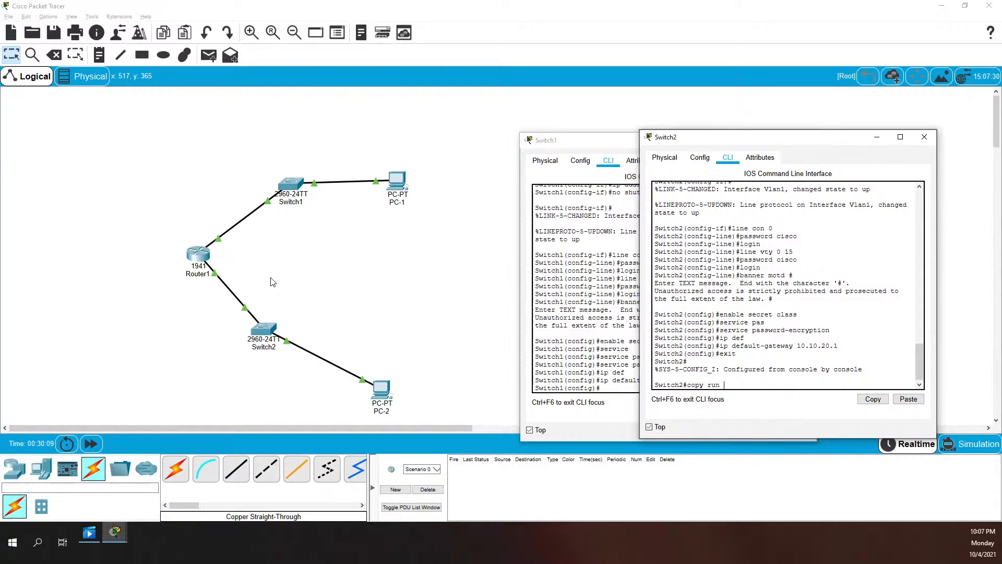
{"action": "type", "text": "start"}
{"action": "key", "text": "Return"}
{"action": "key", "text": "Return"}
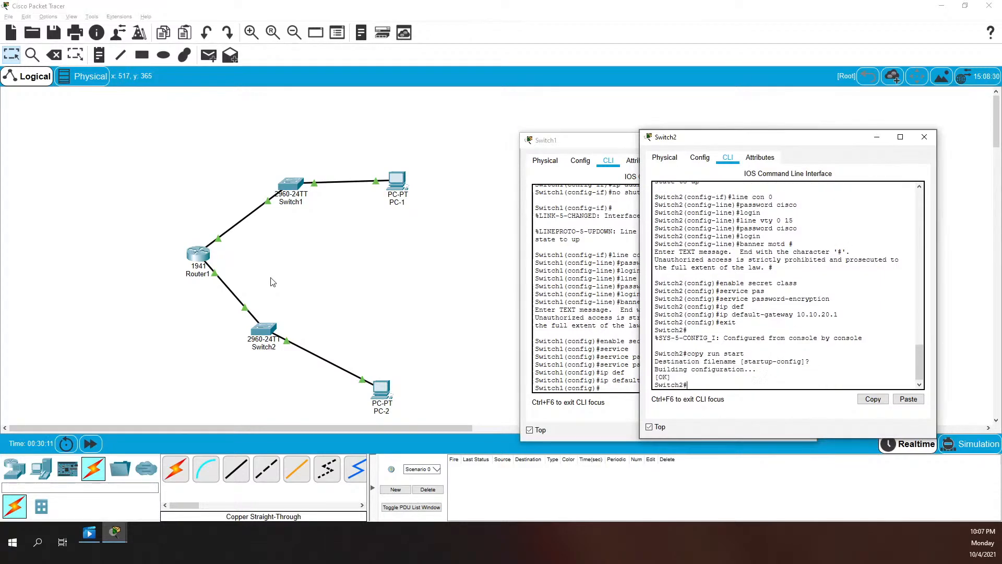
{"action": "left_click", "coordinate": [589, 354]}
Exit configuration mode and copy Switch1's running-config to startup-config
{"action": "type", "text": "cop"}
{"action": "key", "text": "BackSpace"}
{"action": "key", "text": "BackSpace"}
{"action": "key", "text": "BackSpace"}
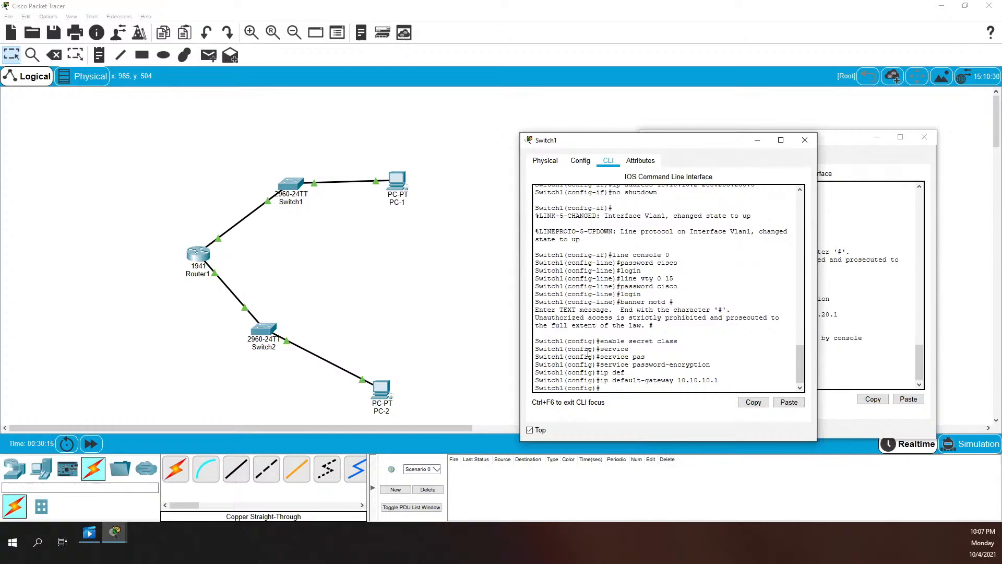
{"action": "type", "text": "exit"}
{"action": "key", "text": "Return"}
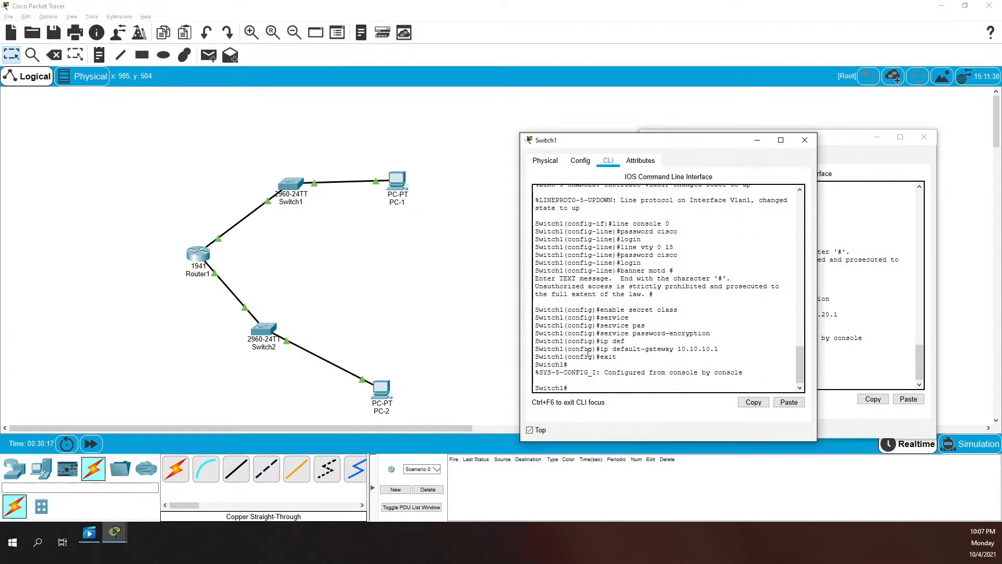
{"action": "type", "text": "copy run"}
{"action": "key", "text": "Tab"}
{"action": "type", "text": "st"}
{"action": "key", "text": "Tab"}
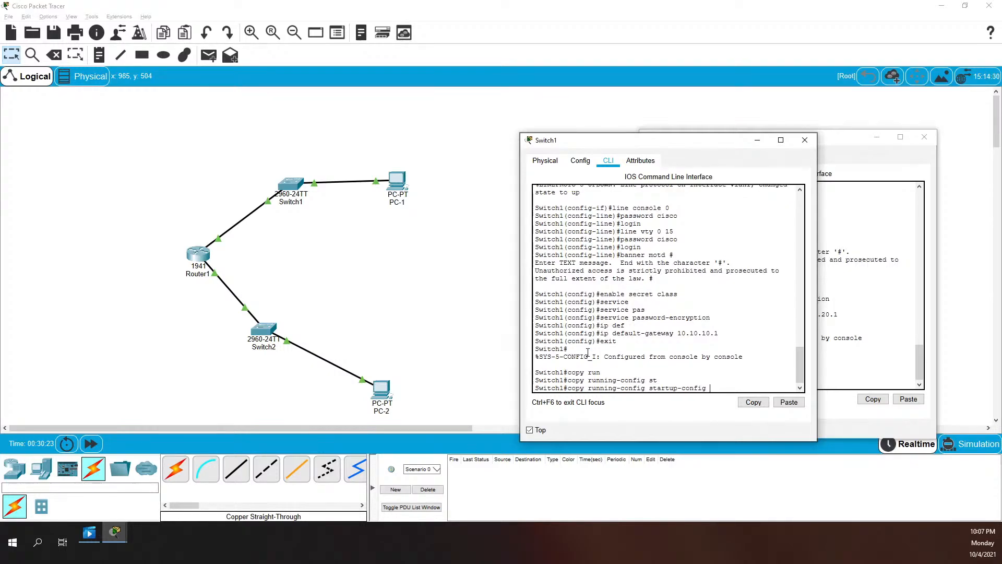
{"action": "key", "text": "Return"}
{"action": "key", "text": "Return"}
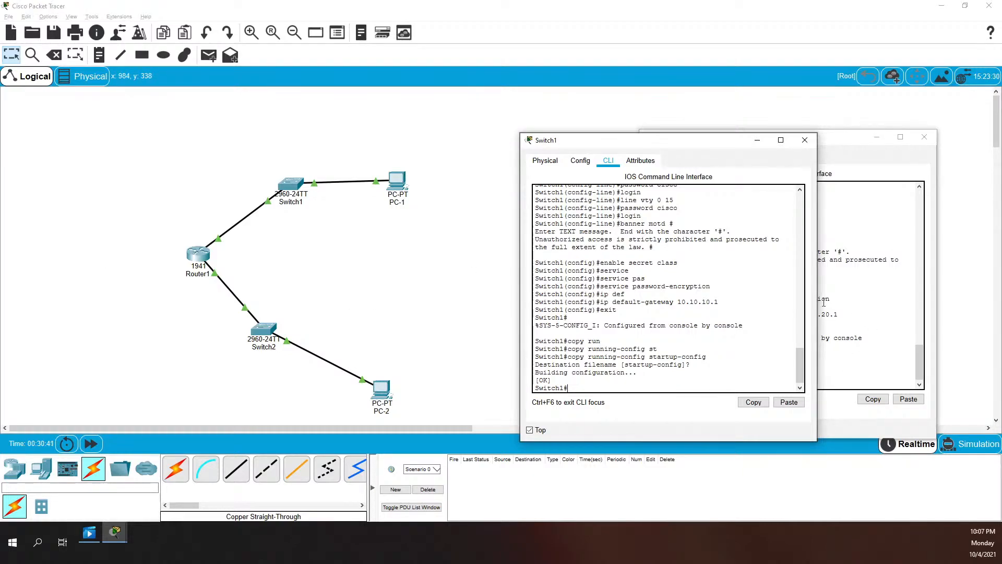
Close both switch console windows and open PC-1's settings
{"action": "left_click", "coordinate": [805, 139]}
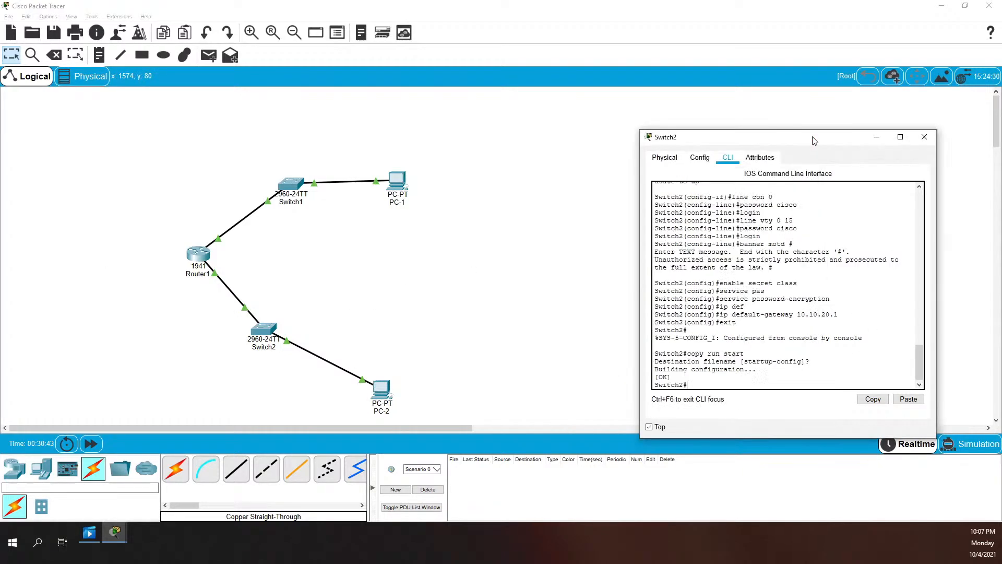
{"action": "left_click", "coordinate": [928, 141]}
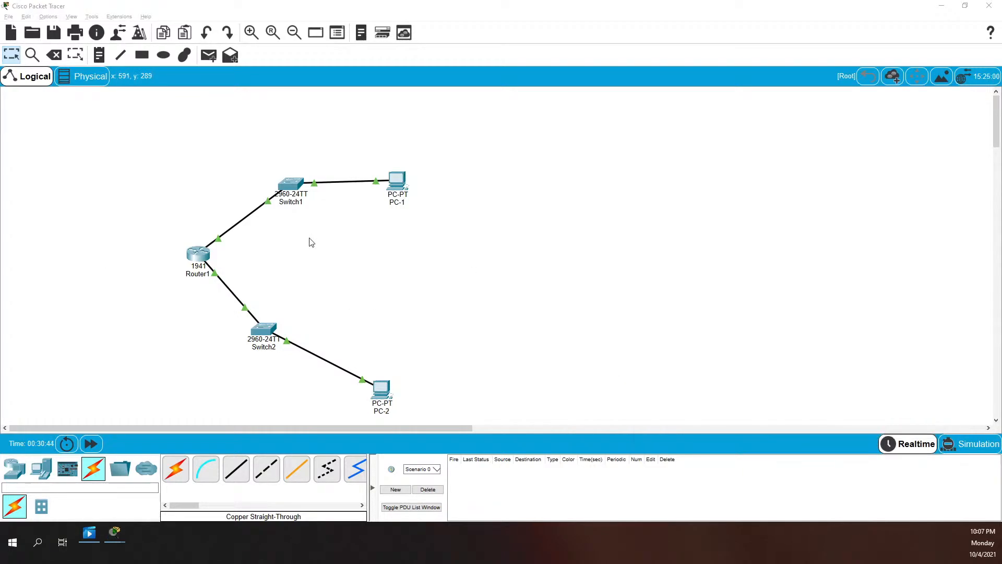
{"action": "left_click", "coordinate": [392, 180]}
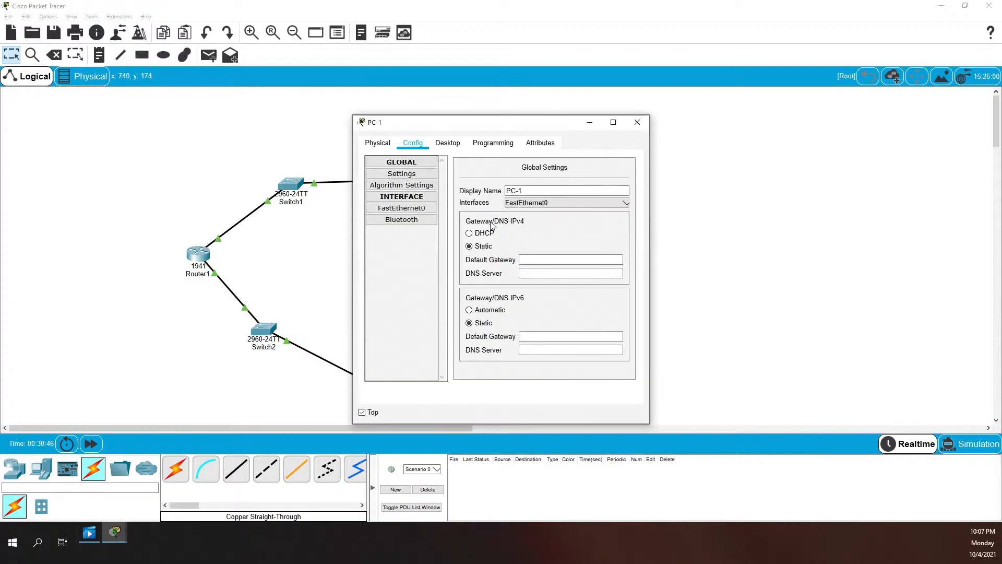
Give PC-1 IPv4 10.10.10.10, mask 255.255.255.0 and gateway 10.10.10.1 in IP Configuration
{"action": "left_click", "coordinate": [447, 143]}
{"action": "left_click", "coordinate": [402, 182]}
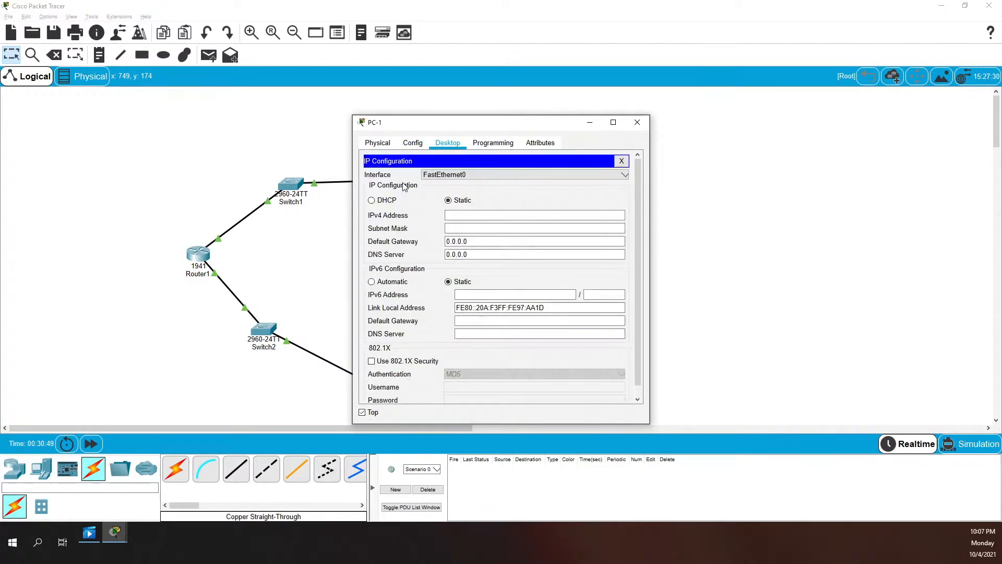
{"action": "left_click", "coordinate": [477, 218]}
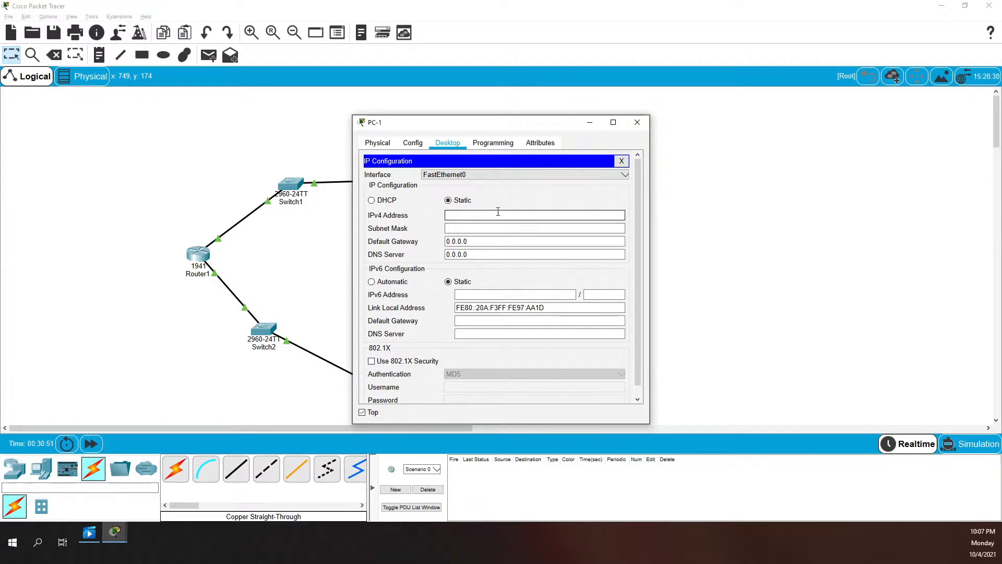
{"action": "type", "text": "10.10.10.10"}
{"action": "key", "text": "Tab"}
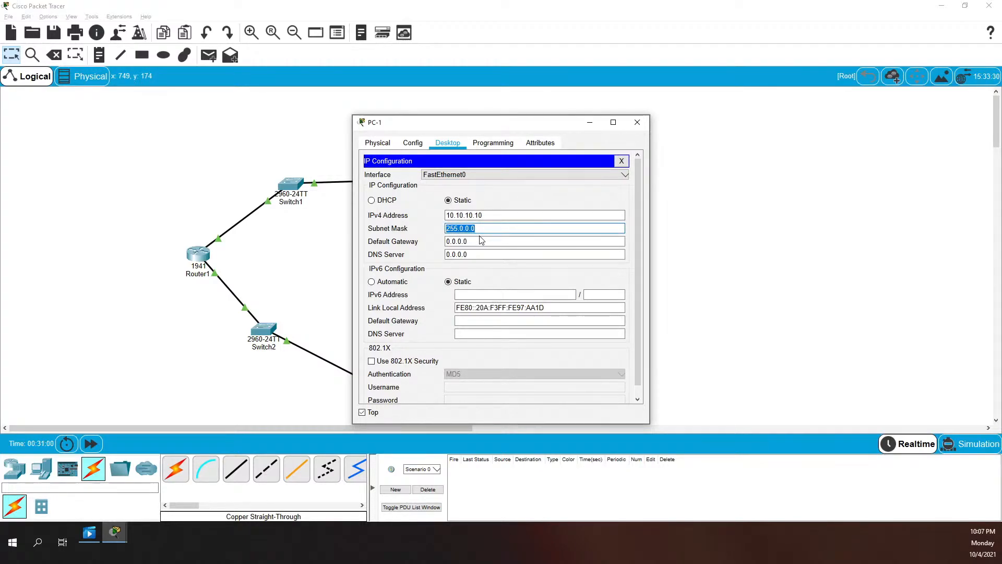
{"action": "type", "text": "255.255.255.0"}
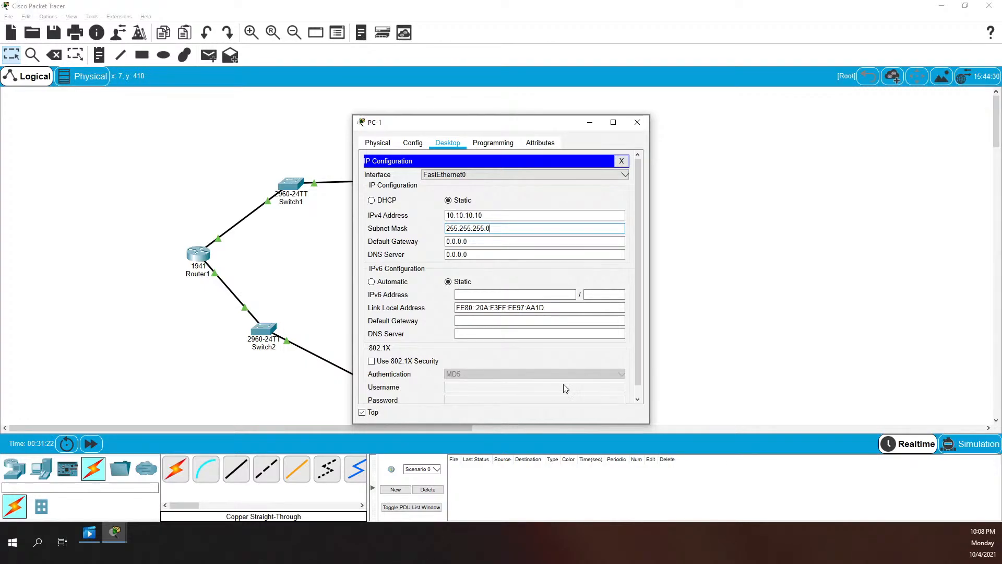
{"action": "key", "text": "Tab"}
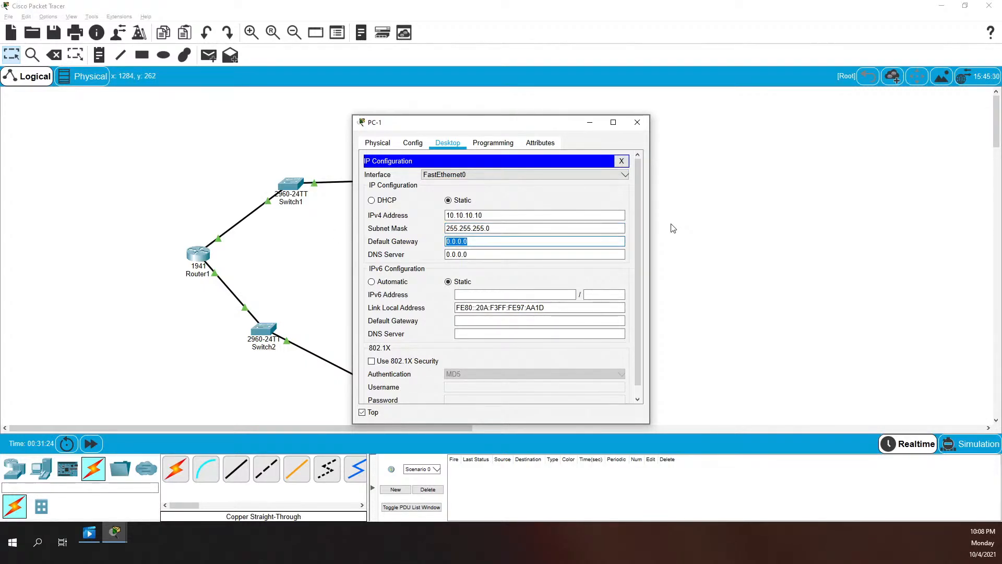
{"action": "type", "text": "102"}
{"action": "key", "text": "BackSpace"}
{"action": "type", "text": ".10.10.1"}
{"action": "key", "text": "Tab"}
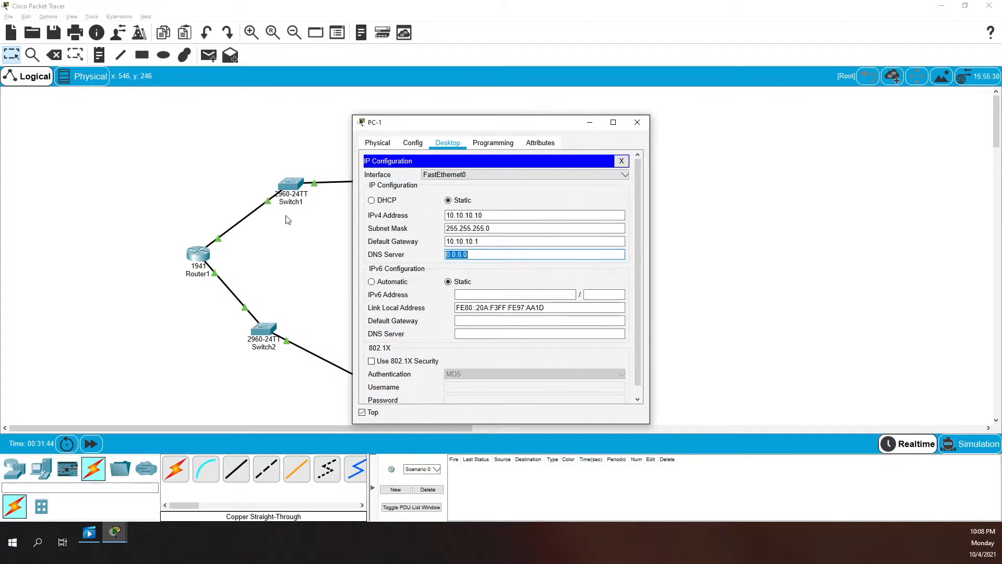
{"action": "left_click_drag", "start_coordinate": [463, 115], "coordinate": [694, 109]}
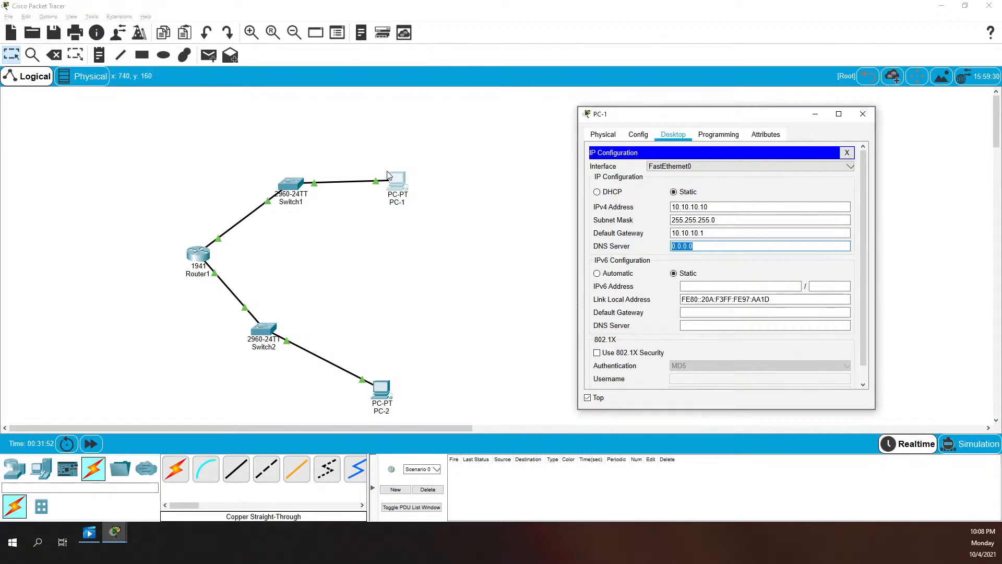
Review PC-1's subnet mask and IPv4 address fields, then close the IP Configuration panel
{"action": "left_click_drag", "start_coordinate": [725, 220], "coordinate": [670, 207]}
{"action": "left_click", "coordinate": [712, 219]}
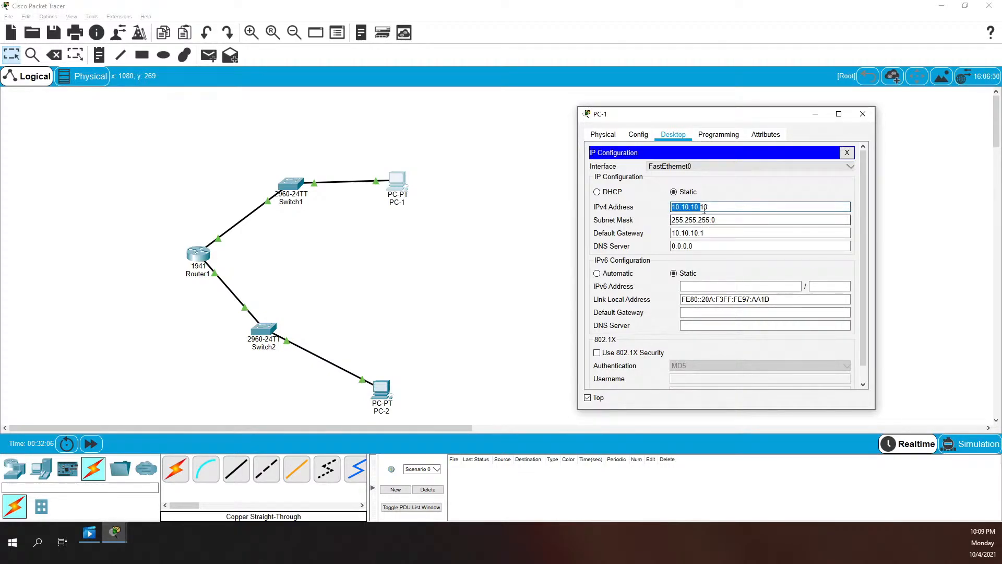
{"action": "left_click", "coordinate": [702, 207]}
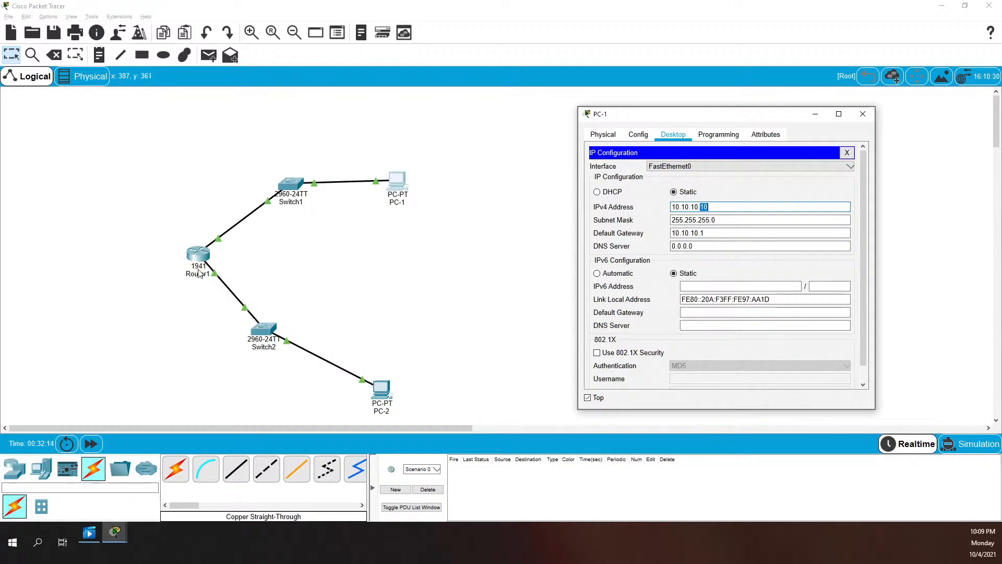
{"action": "left_click", "coordinate": [847, 152]}
Give PC-2 IPv4 address 10.10.20.10 and subnet mask 255.255.255.0
{"action": "left_click", "coordinate": [381, 390]}
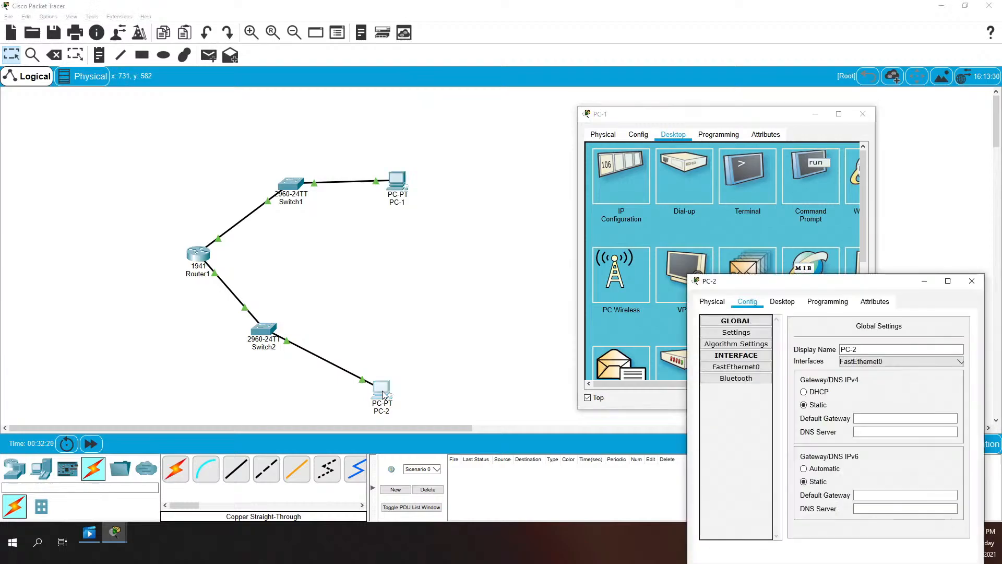
{"action": "left_click_drag", "start_coordinate": [778, 281], "coordinate": [594, 112]}
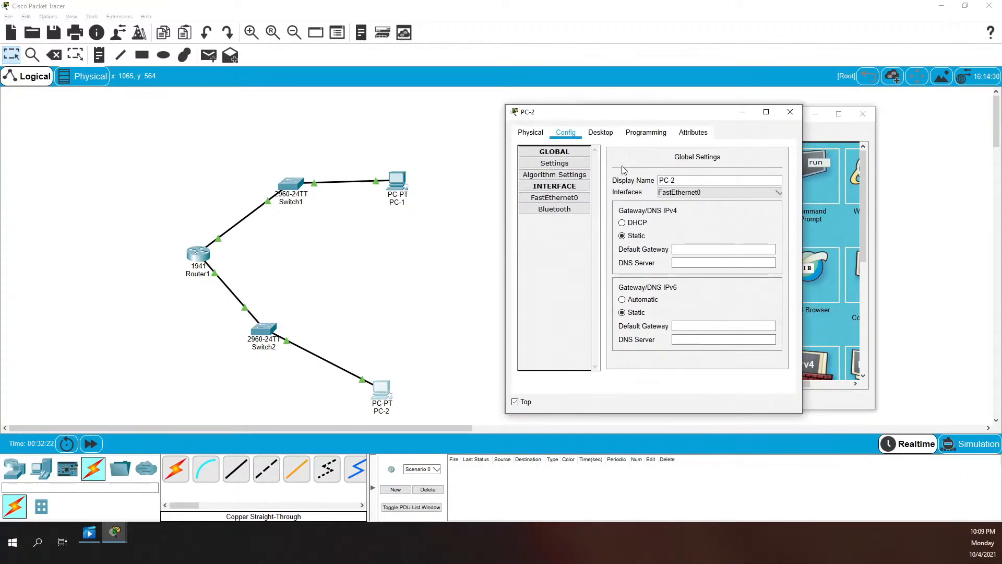
{"action": "left_click", "coordinate": [598, 133]}
{"action": "left_click", "coordinate": [557, 184]}
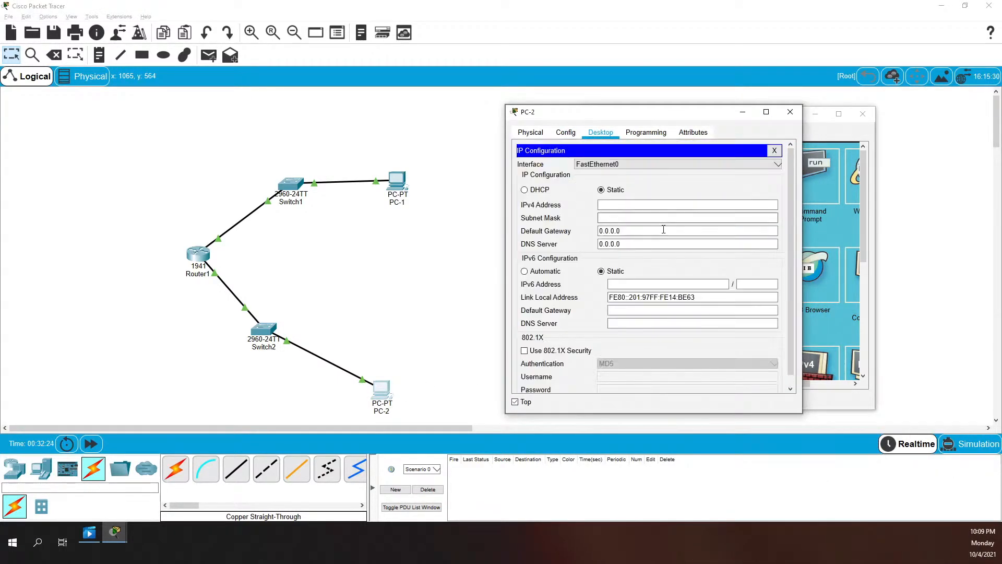
{"action": "left_click", "coordinate": [615, 204]}
{"action": "type", "text": "10.10.1"}
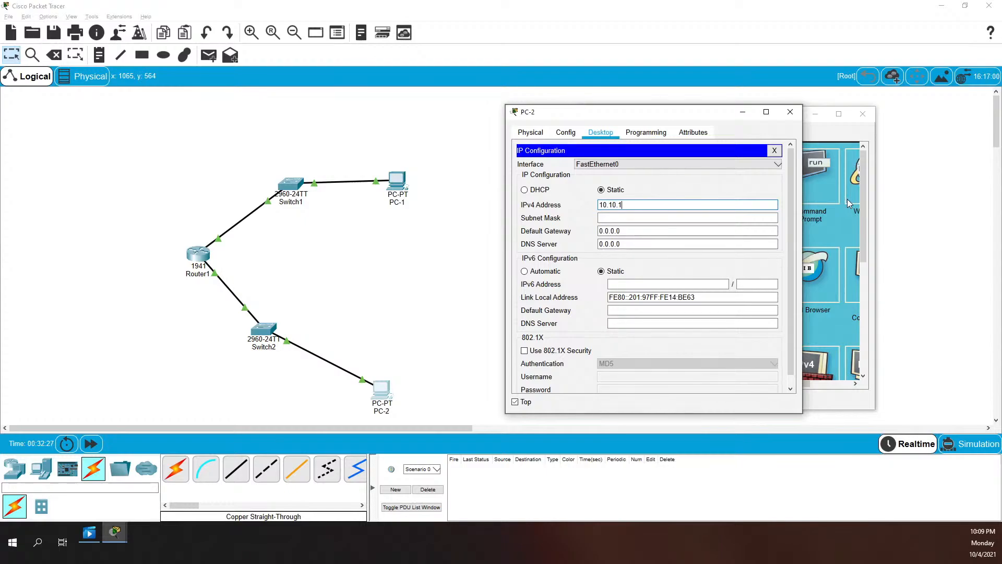
{"action": "key", "text": "BackSpace"}
{"action": "type", "text": "20.10"}
{"action": "key", "text": "Tab"}
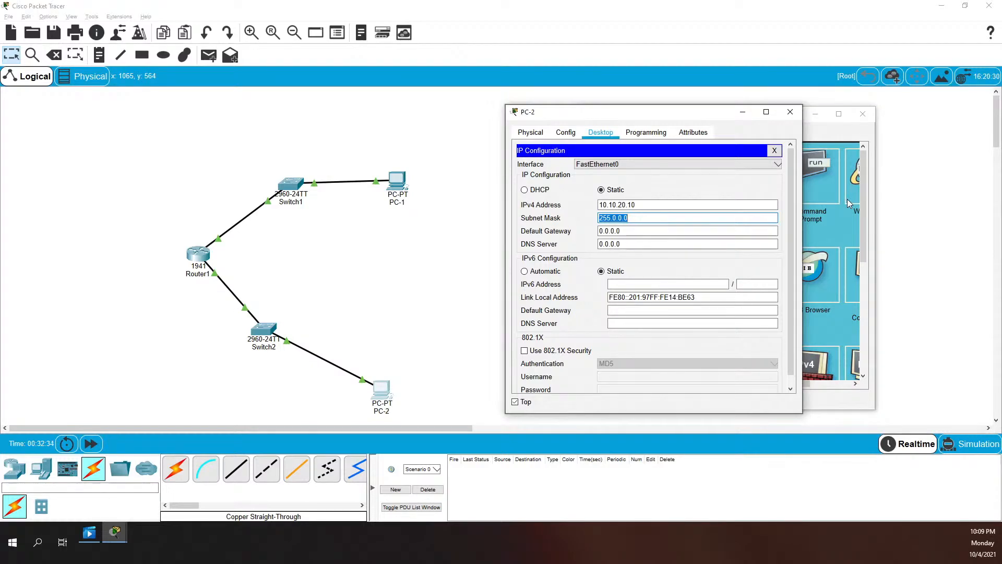
{"action": "type", "text": "255.255.255.0"}
Set PC-2's default gateway to 10.10.20.1 and close its window
{"action": "double_click", "coordinate": [632, 235]}
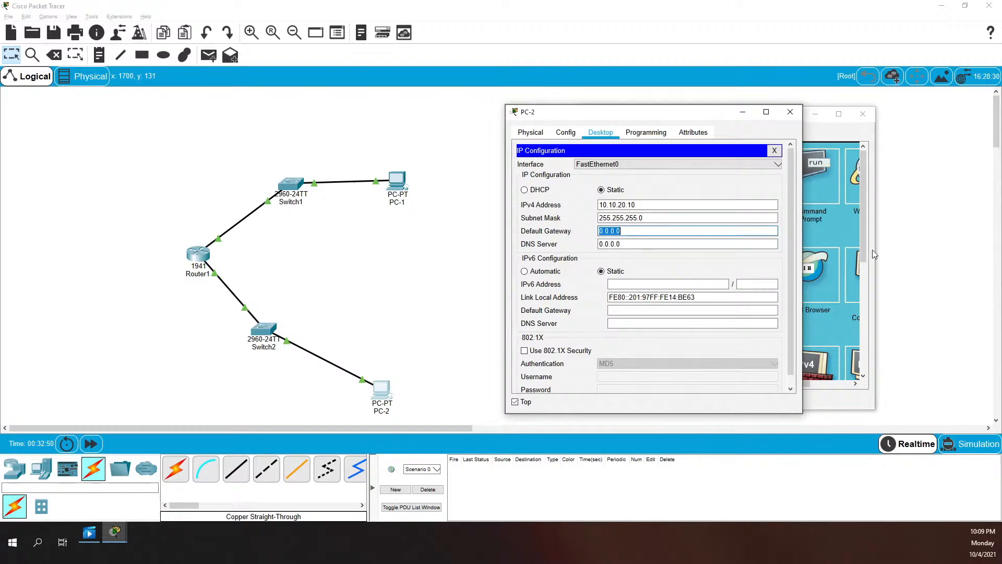
{"action": "type", "text": "10.10.2"}
{"action": "key", "text": "Tab"}
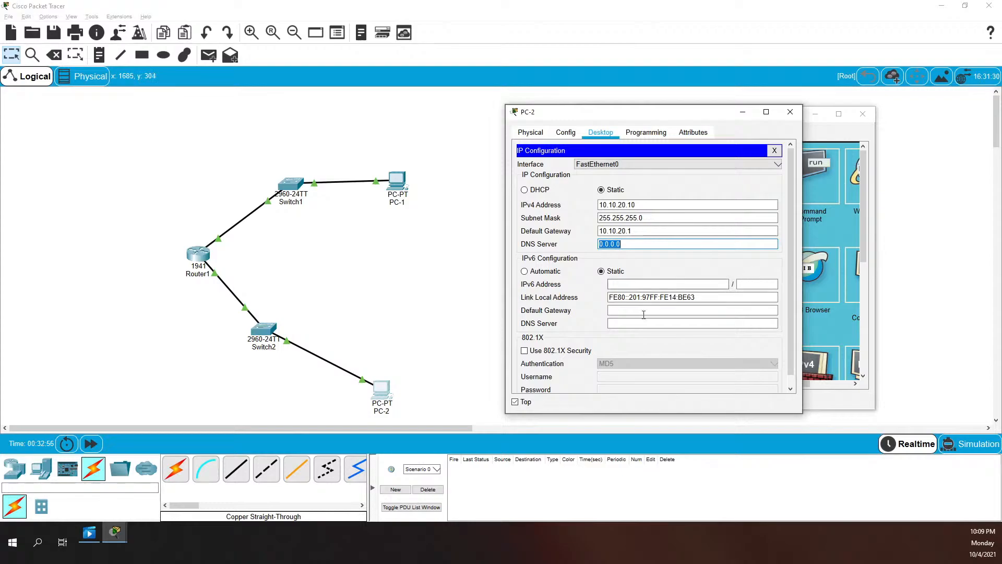
{"action": "left_click", "coordinate": [790, 112]}
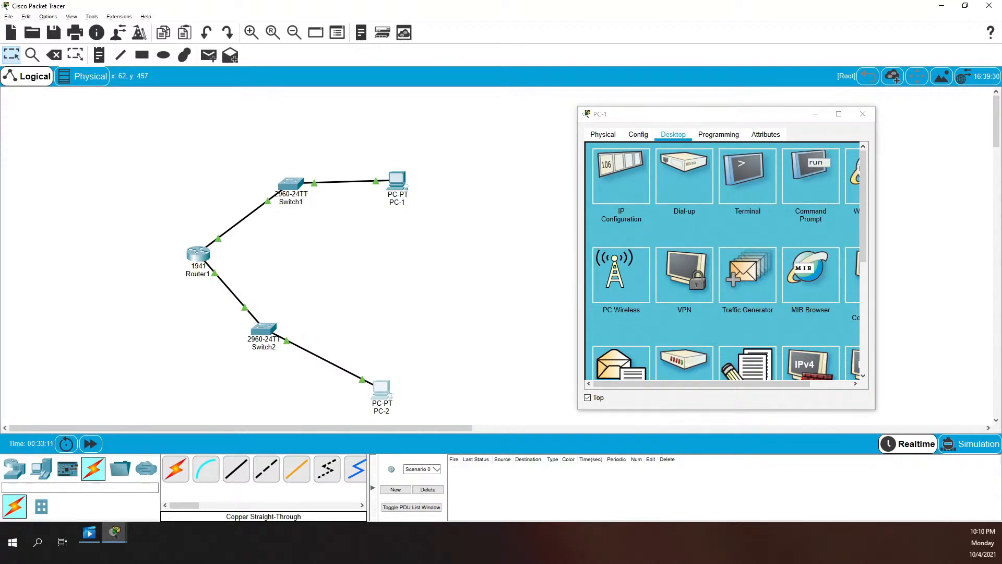
Open PC-1's Command Prompt and run ipconfig /all to review its full settings
{"action": "left_click", "coordinate": [746, 165]}
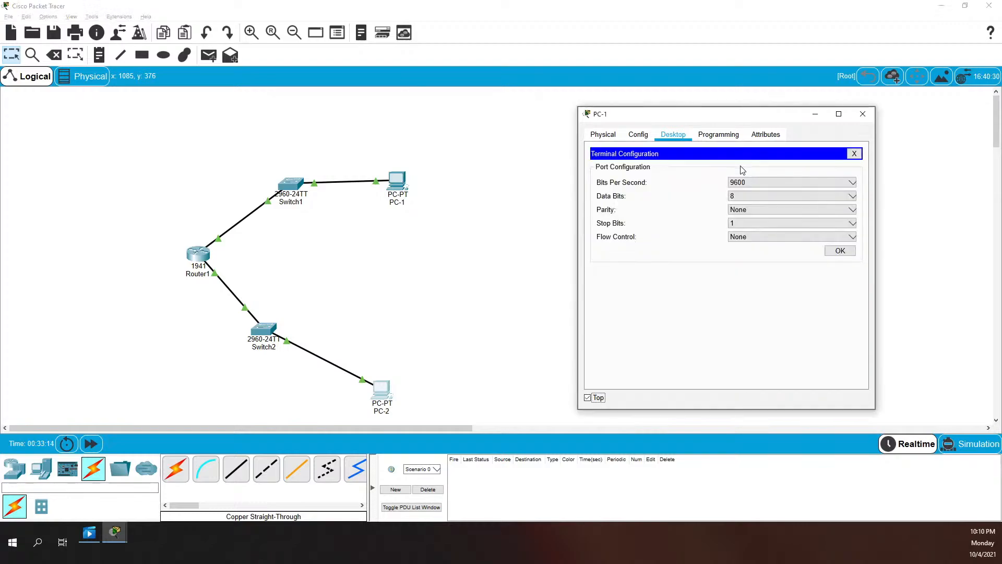
{"action": "left_click", "coordinate": [854, 153]}
{"action": "left_click", "coordinate": [815, 174]}
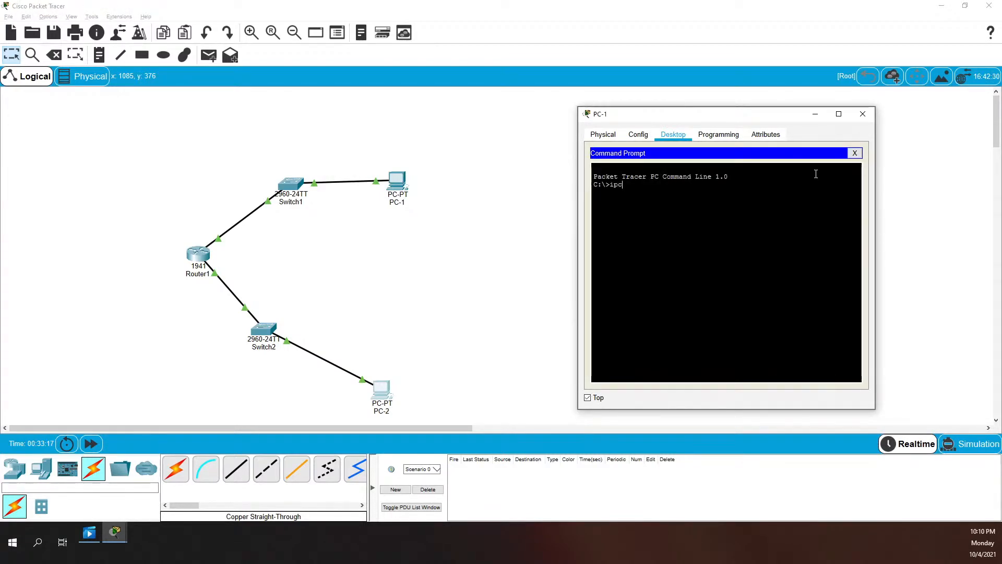
{"action": "key", "text": "BackSpace"}
{"action": "key", "text": "BackSpace"}
{"action": "key", "text": "BackSpace"}
{"action": "type", "text": "/all"}
{"action": "key", "text": "Return"}
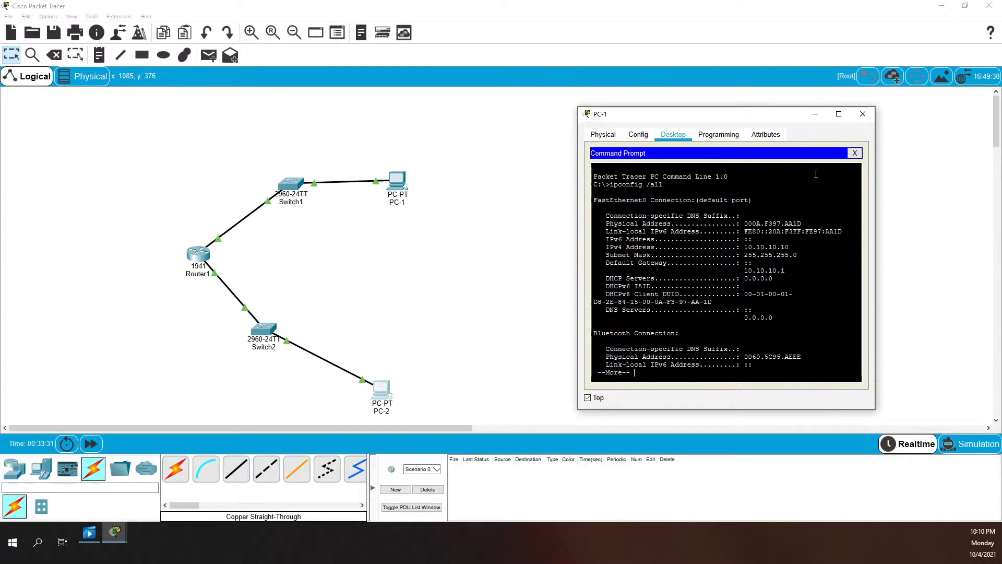
{"action": "key", "text": "Return"}
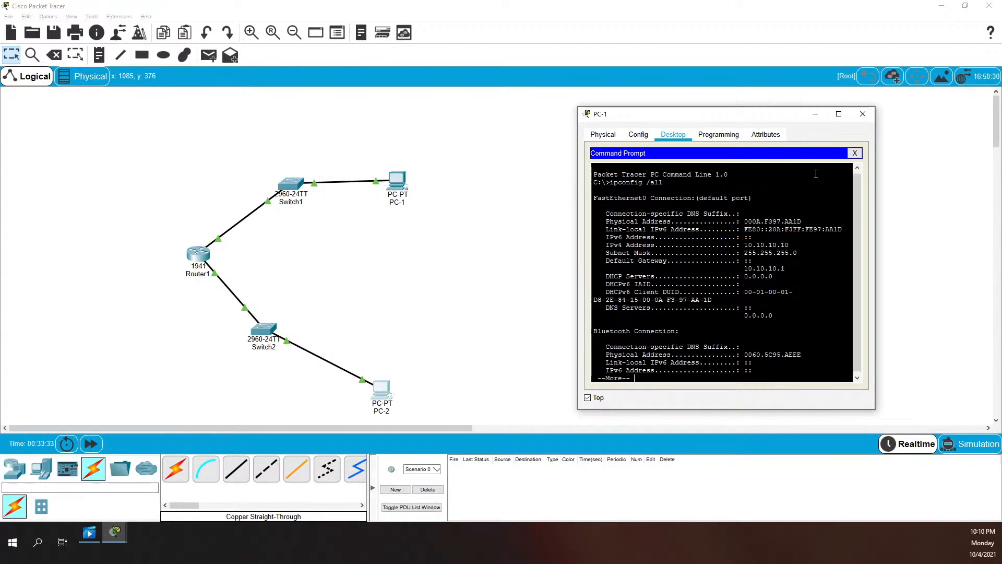
{"action": "key", "text": "space"}
Ping PC-2 at 10.10.20.10, getting 3 of 4 replies
{"action": "type", "text": "ping 10."}
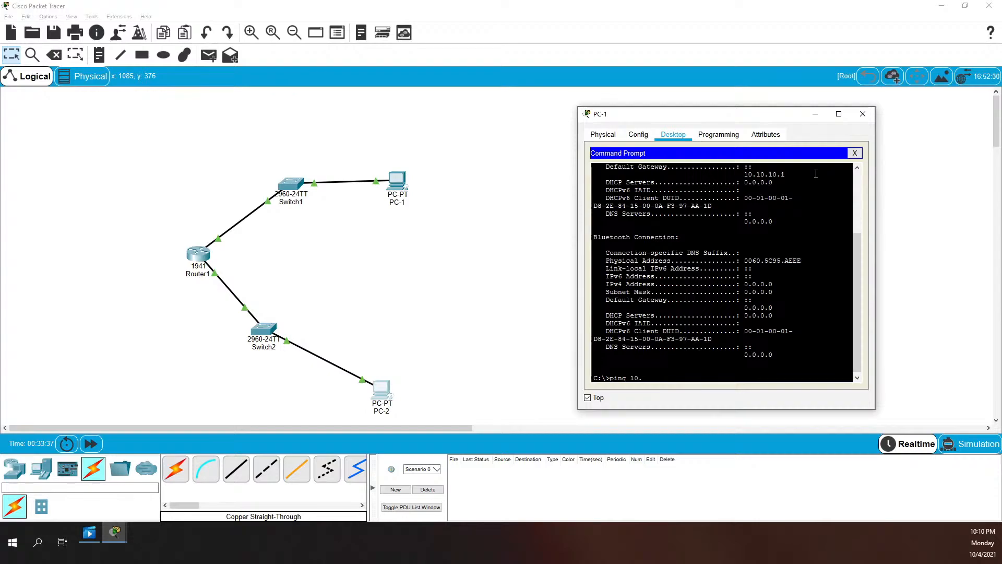
{"action": "type", "text": "10.10"}
{"action": "type", "text": "0"}
{"action": "key", "text": "Return"}
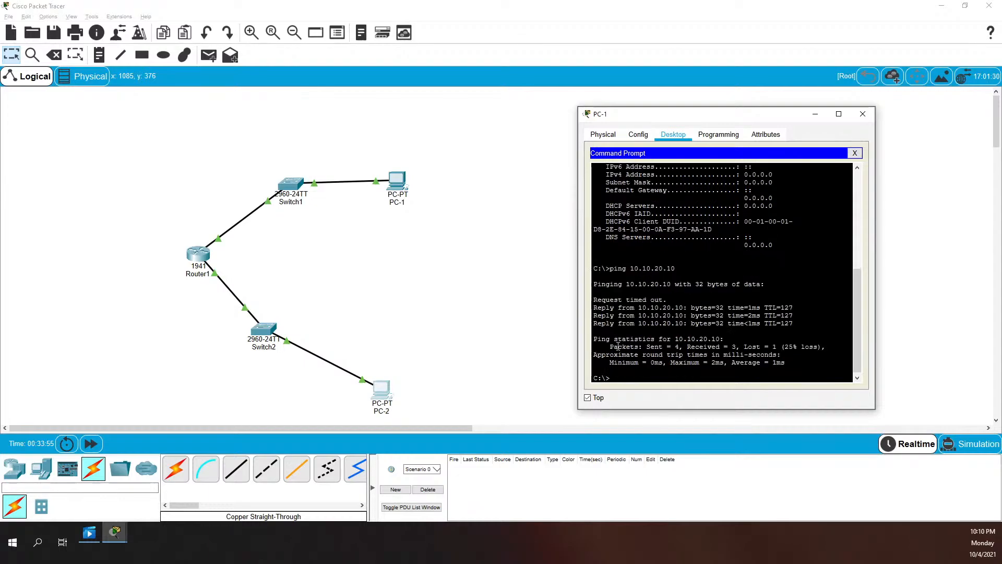
{"action": "scroll", "coordinate": [672, 284], "scroll_direction": "up", "scroll_amount": 1}
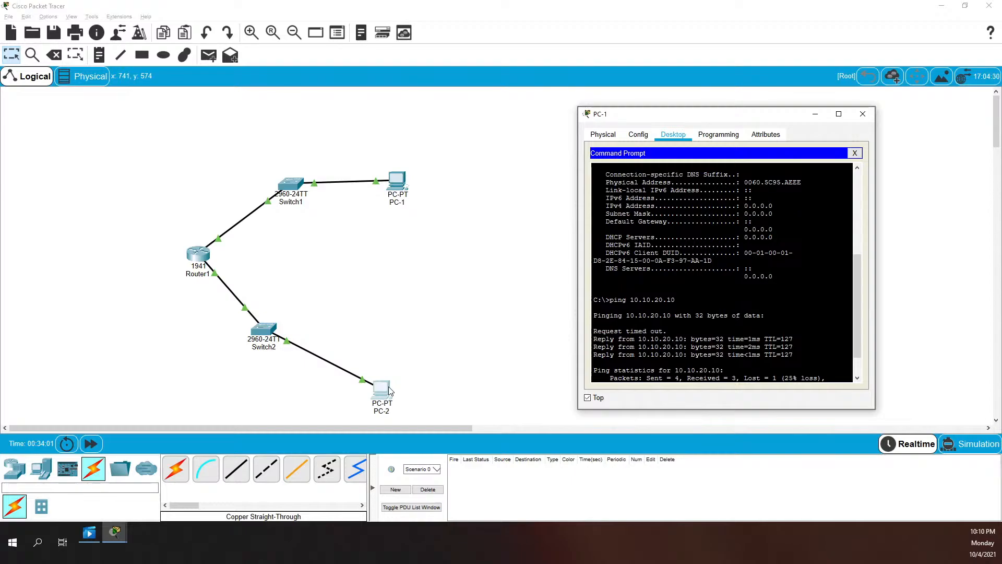
In Simulation mode, run ping 10.10.10.10 from PC-2's command prompt
{"action": "left_click", "coordinate": [955, 445]}
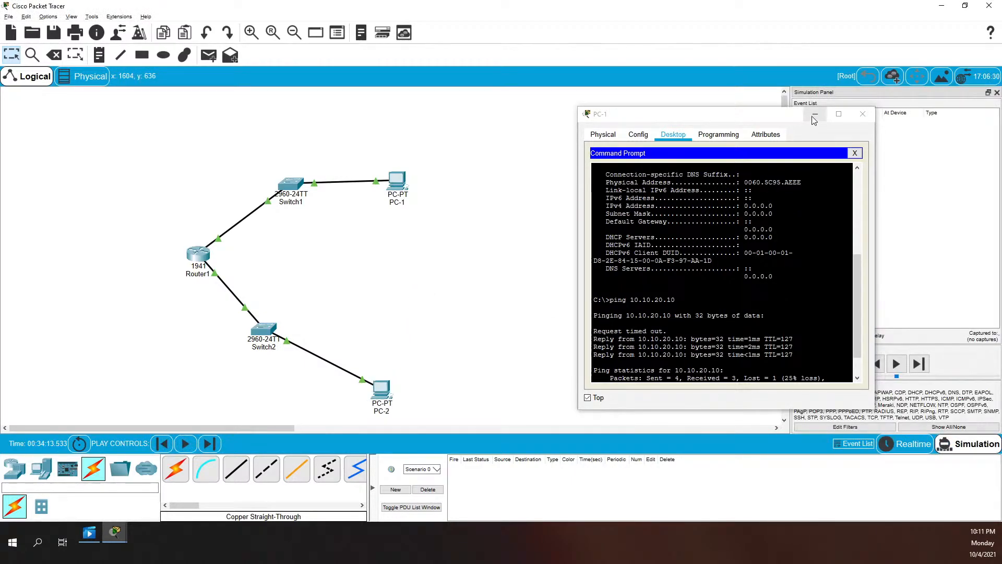
{"action": "left_click", "coordinate": [382, 397]}
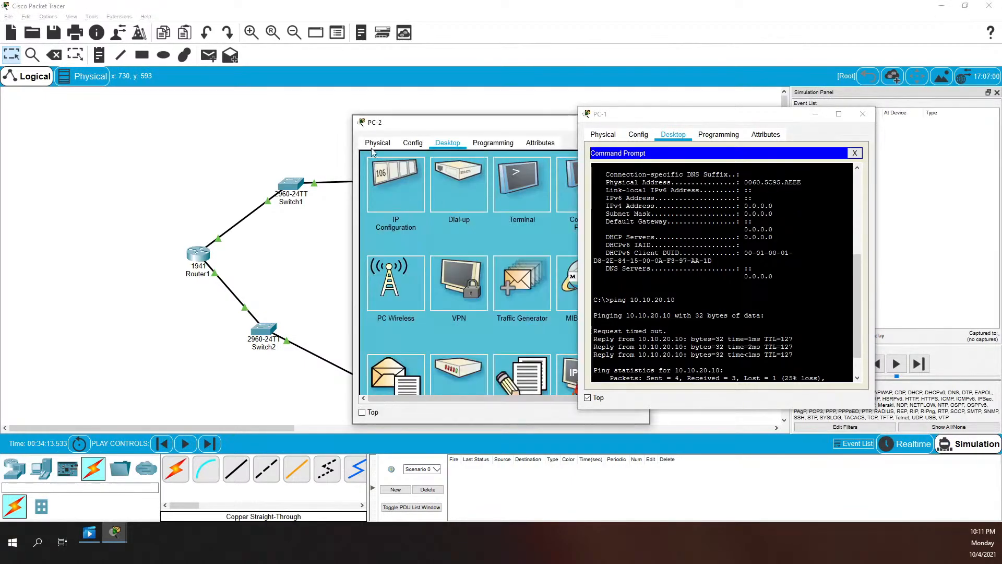
{"action": "left_click", "coordinate": [815, 113]}
{"action": "left_click", "coordinate": [592, 191]}
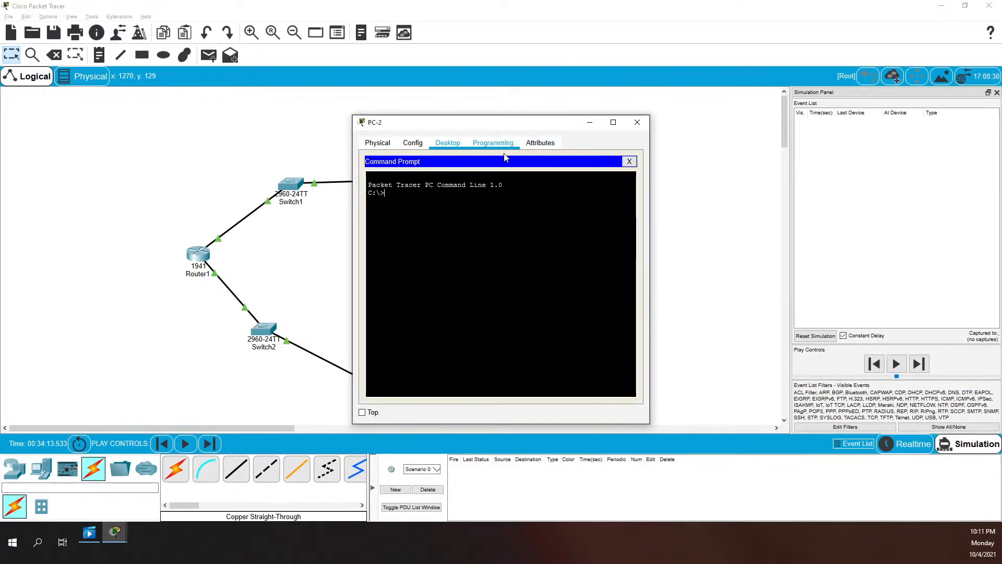
{"action": "type", "text": "ping"}
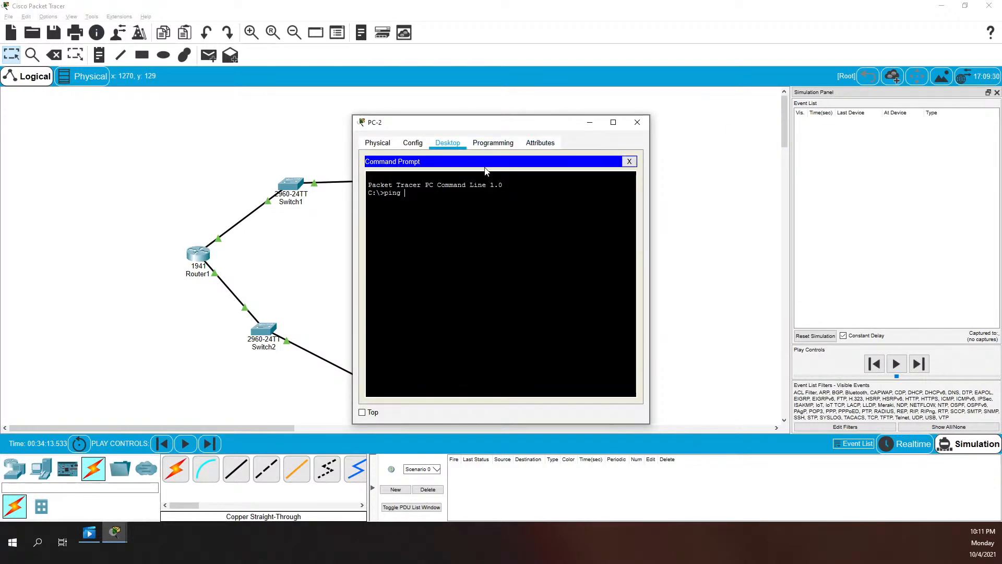
{"action": "type", "text": " 10.10.10.10"}
{"action": "key", "text": "Return"}
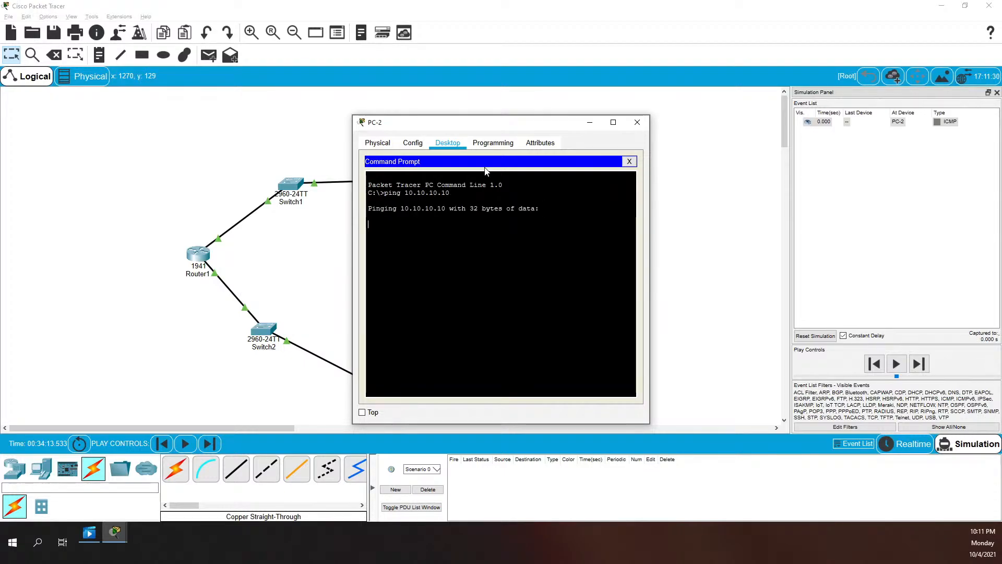
Play the simulation and follow the ICMP packet until all four replies return
{"action": "left_click_drag", "start_coordinate": [516, 127], "coordinate": [615, 92]}
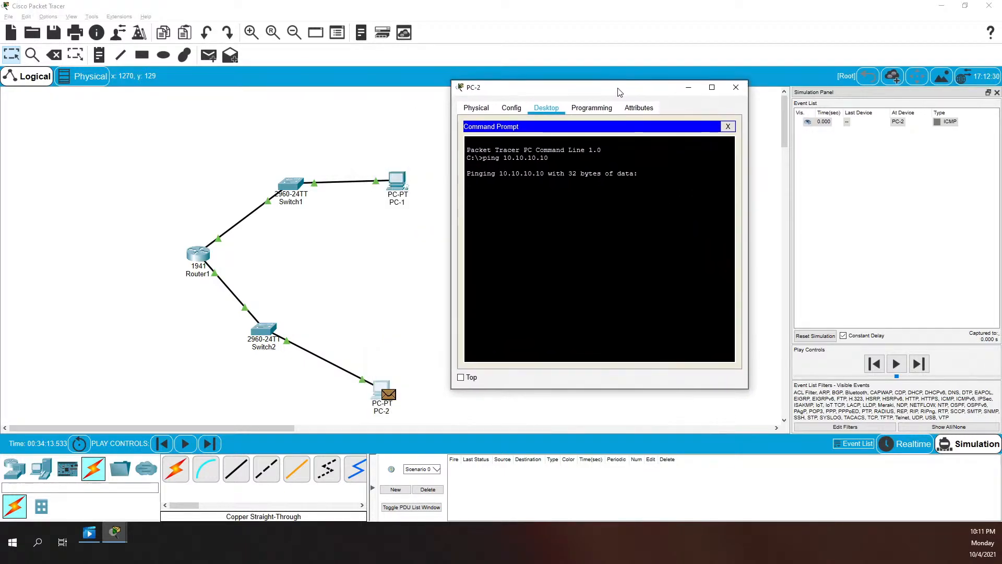
{"action": "left_click", "coordinate": [896, 363]}
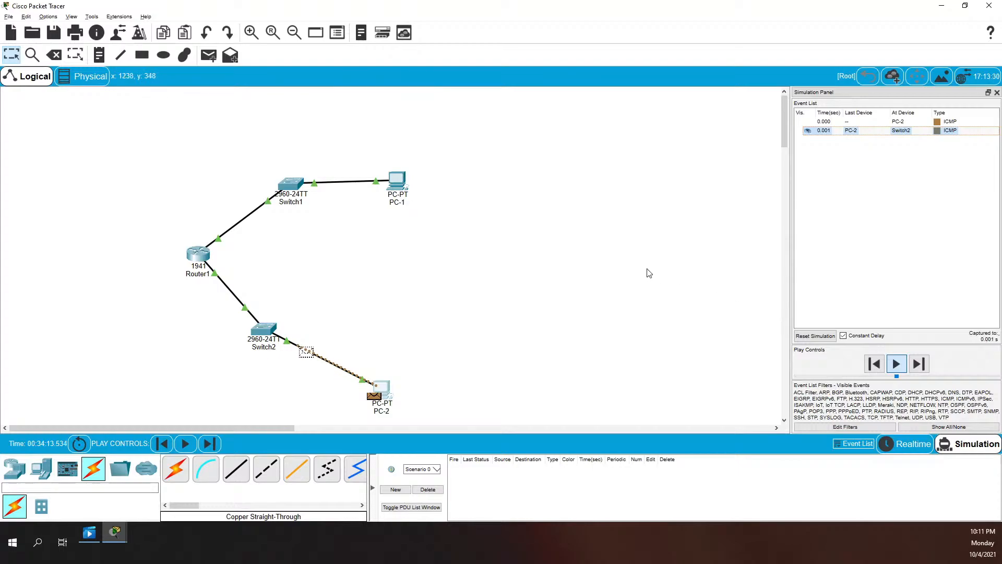
{"action": "key", "text": "alt+Tab"}
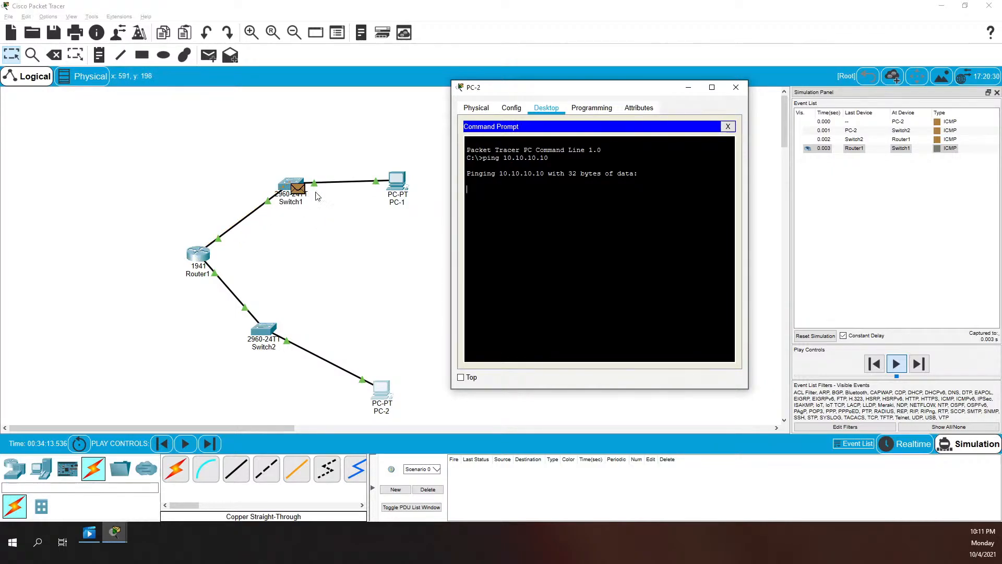
{"action": "left_click", "coordinate": [896, 364]}
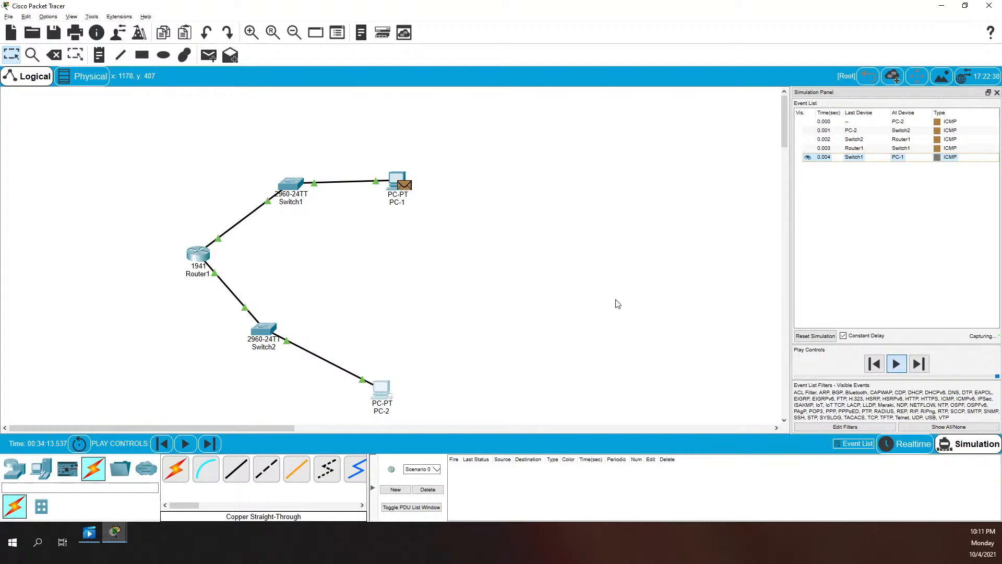
{"action": "key", "text": "alt+Tab"}
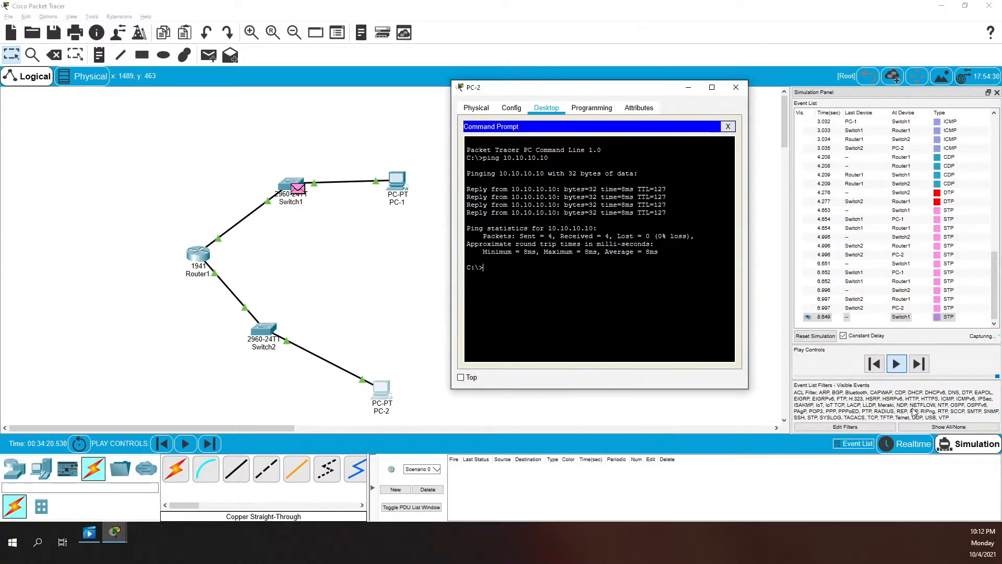
{"action": "left_click", "coordinate": [920, 444]}
Back in Realtime mode, remove PC-2's default gateway 10.10.20.1
{"action": "left_click", "coordinate": [920, 444]}
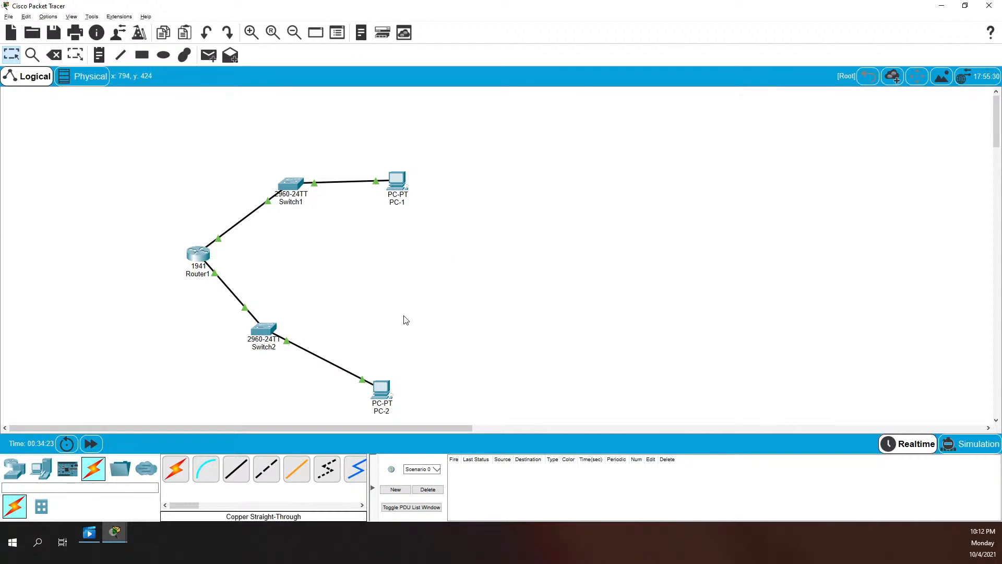
{"action": "left_click", "coordinate": [384, 392]}
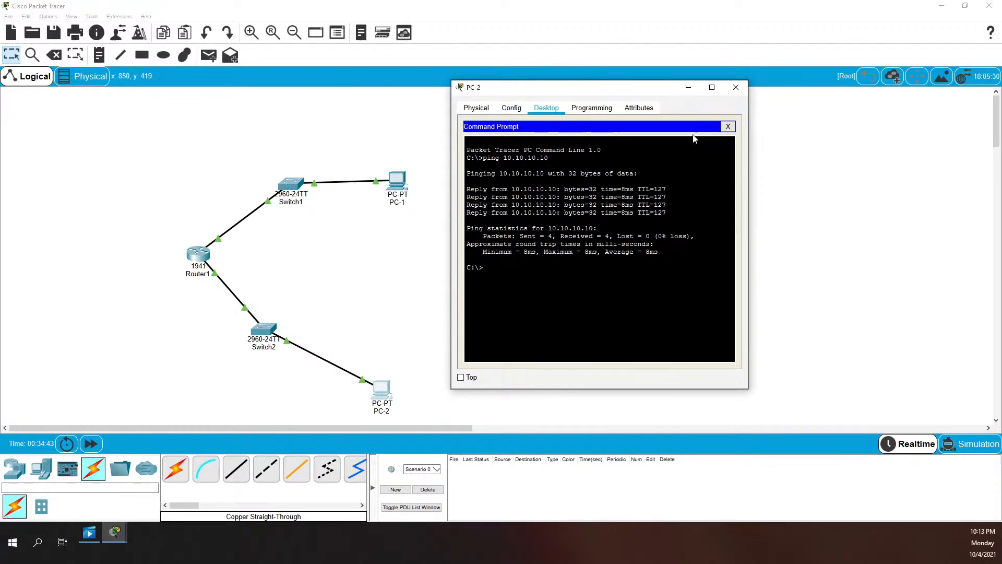
{"action": "left_click", "coordinate": [728, 126]}
{"action": "left_click", "coordinate": [497, 164]}
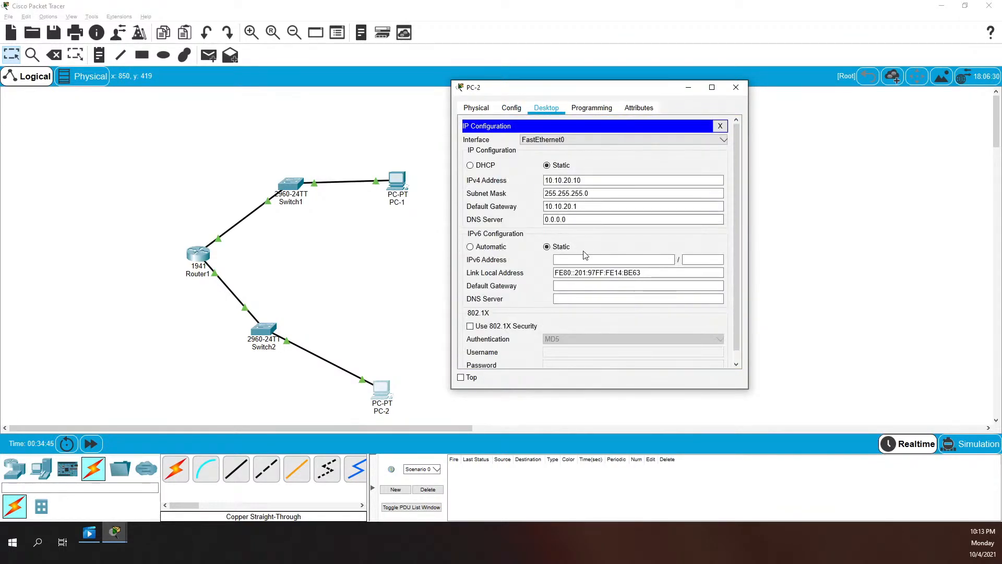
{"action": "left_click_drag", "start_coordinate": [593, 205], "coordinate": [544, 207]}
{"action": "key", "text": "BackSpace"}
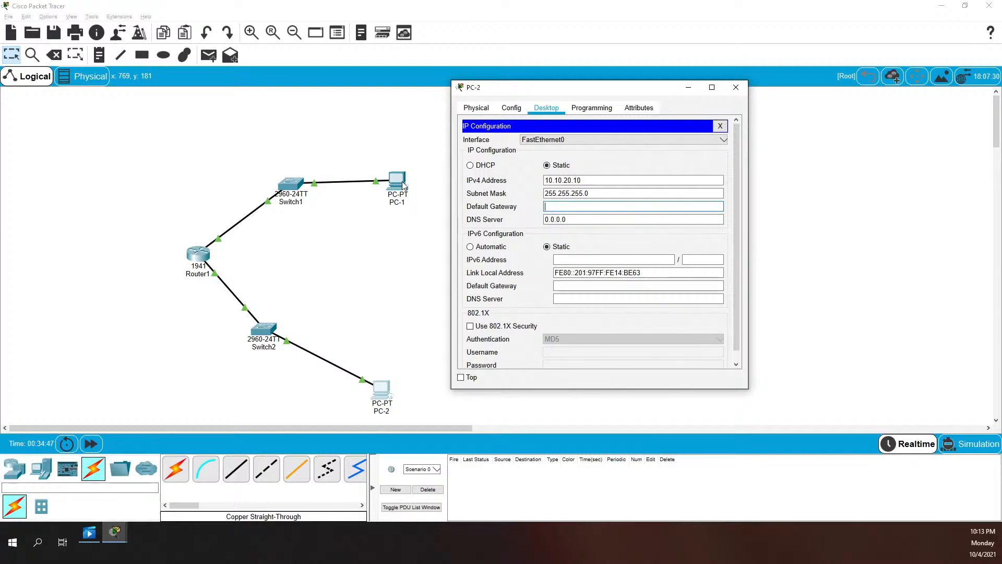
{"action": "key", "text": "Tab"}
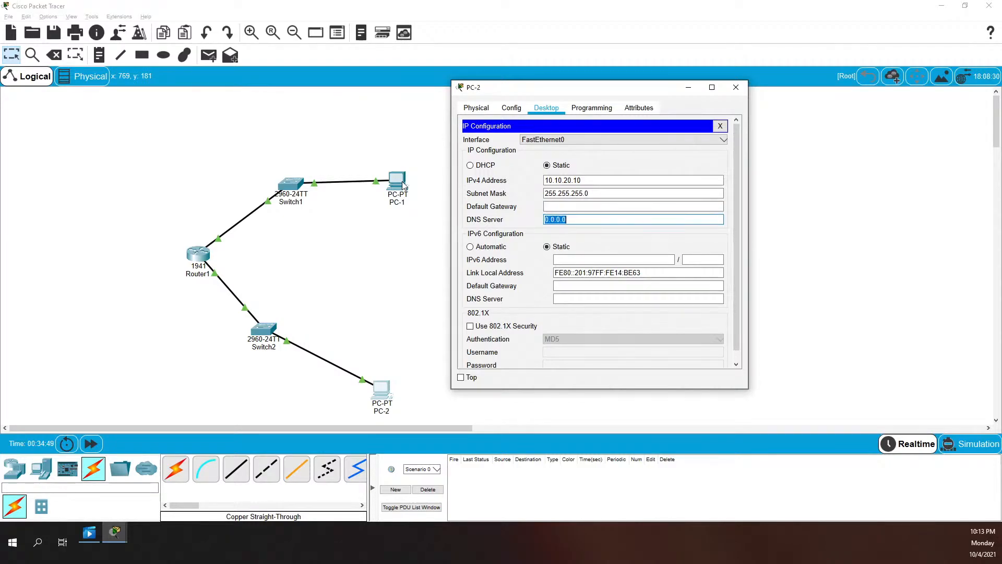
{"action": "left_click", "coordinate": [720, 126]}
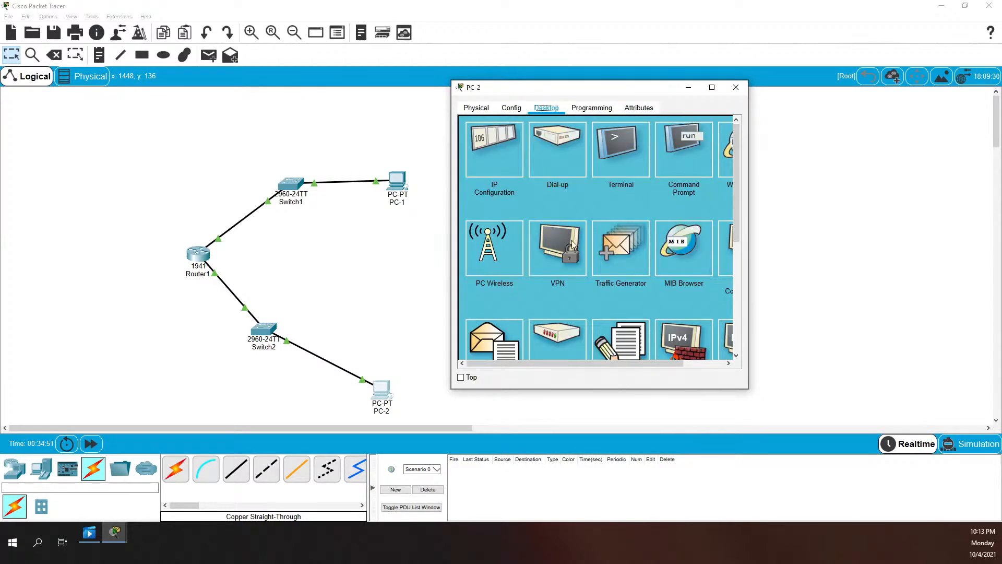
From PC-2, ping 10.10.10.10 (times out) and 10.10.20.2 (3 of 4 replies)
{"action": "left_click", "coordinate": [664, 142]}
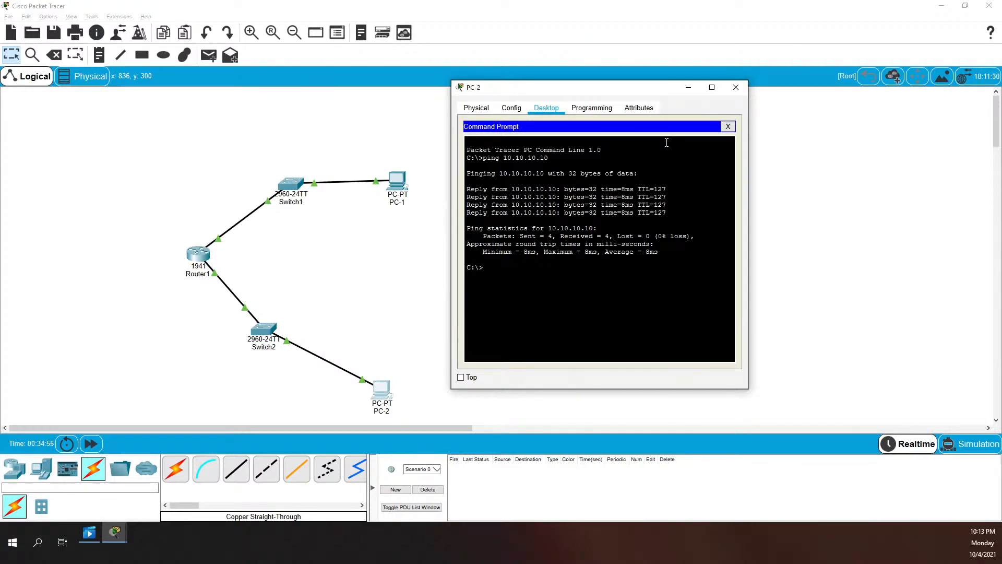
{"action": "type", "text": "ping 10.10.10.10"}
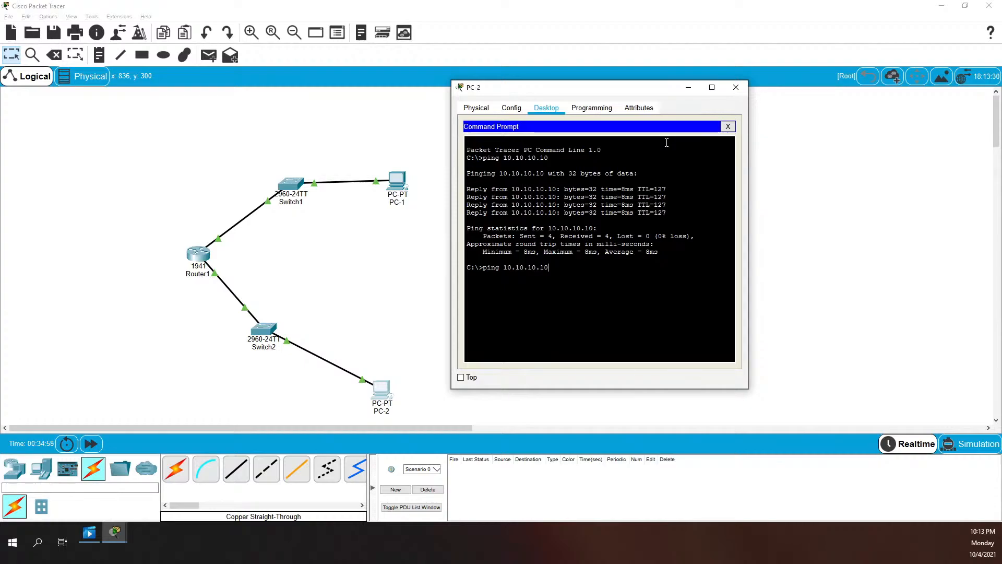
{"action": "key", "text": "Return"}
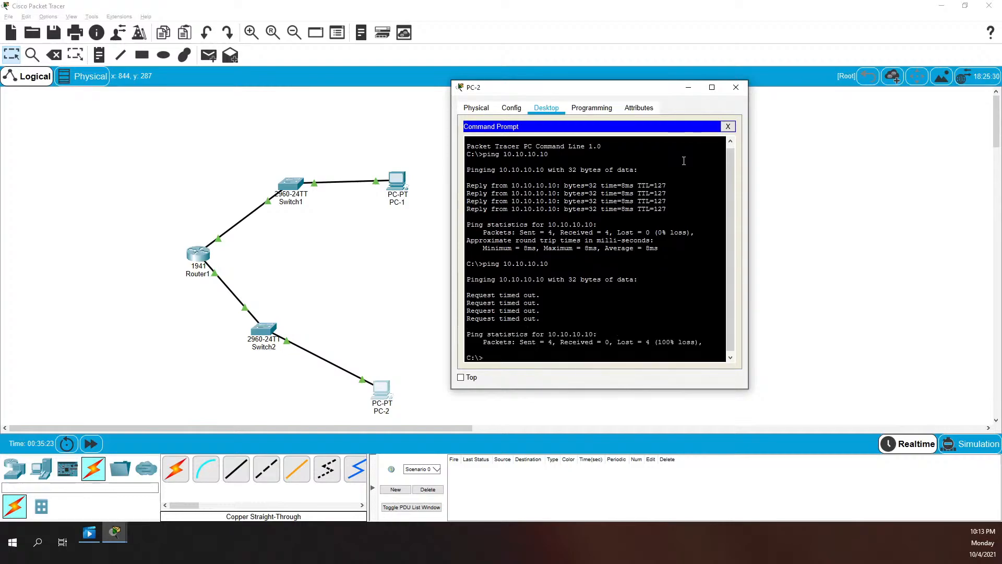
{"action": "type", "text": "ing"}
{"action": "key", "text": "BackSpace"}
{"action": "key", "text": "BackSpace"}
{"action": "key", "text": "BackSpace"}
{"action": "key", "text": "BackSpace"}
{"action": "key", "text": "BackSpace"}
{"action": "key", "text": "BackSpace"}
{"action": "type", "text": "ing"}
{"action": "key", "text": "Return"}
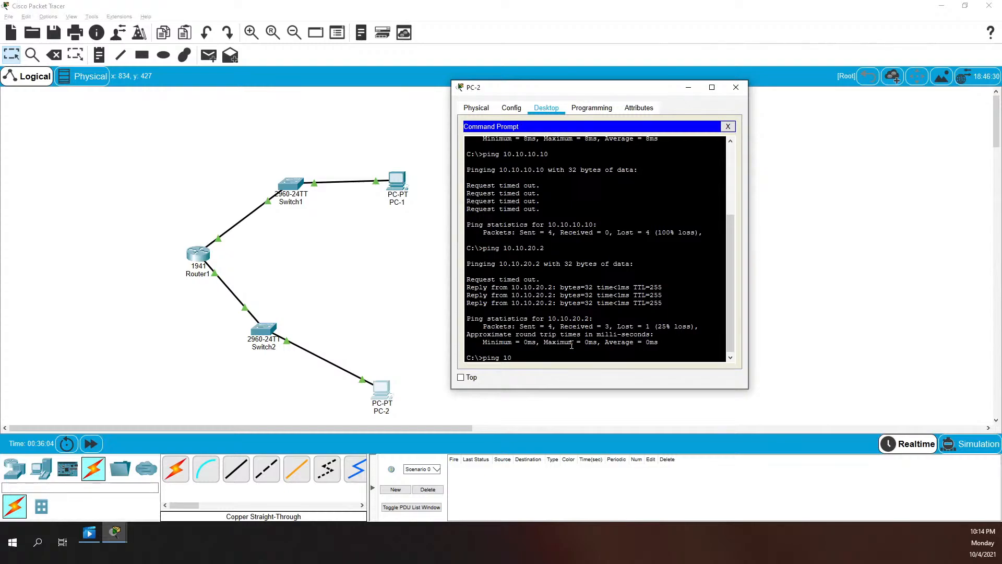
Ping 10.10.20.1 (4 of 4 replies) and 10.10.10.1 (all lost), then enable Simulation mode
{"action": "type", "text": ".10.20.1"}
{"action": "key", "text": "Return"}
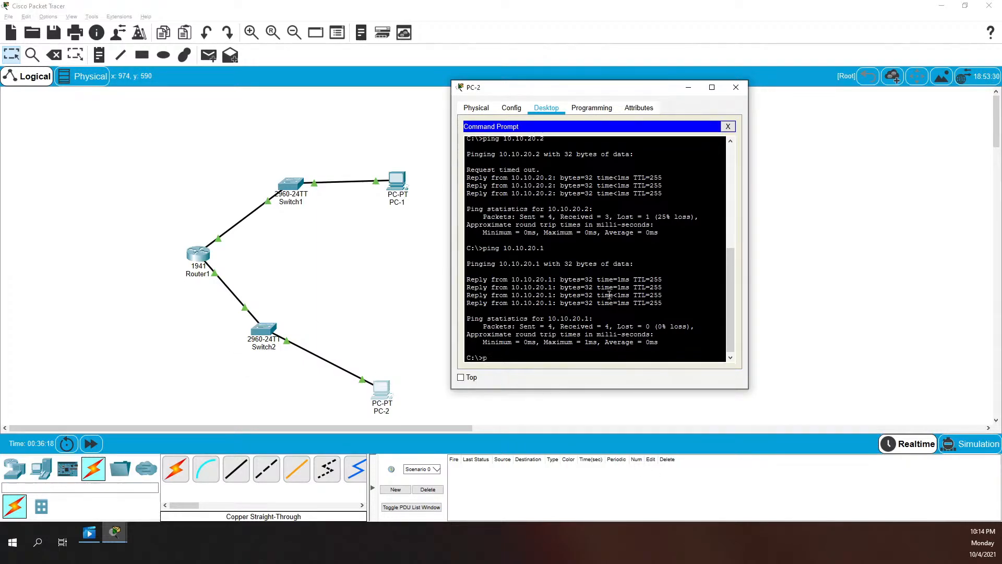
{"action": "type", "text": "ing 10.10.10.1"}
{"action": "key", "text": "Return"}
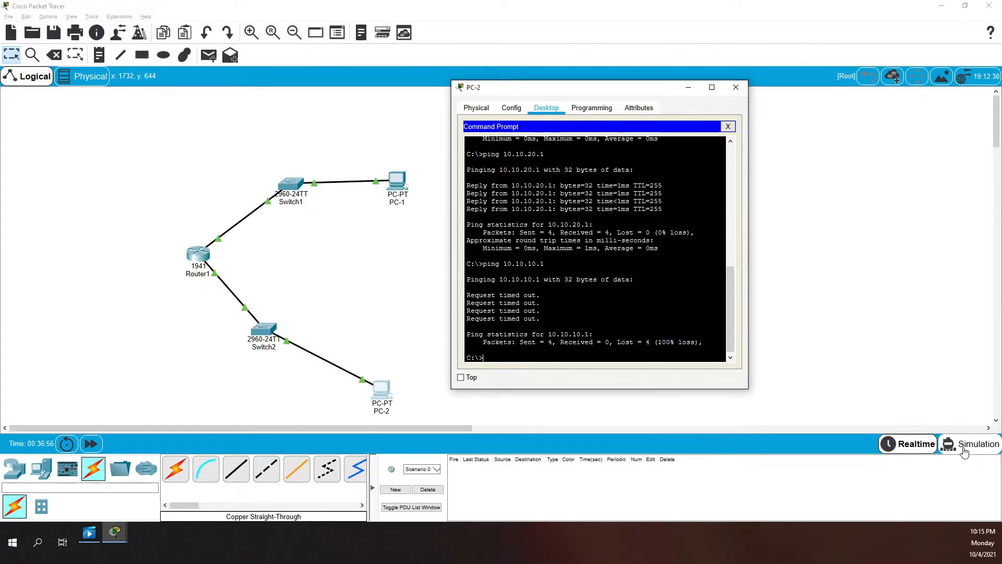
{"action": "left_click", "coordinate": [964, 449]}
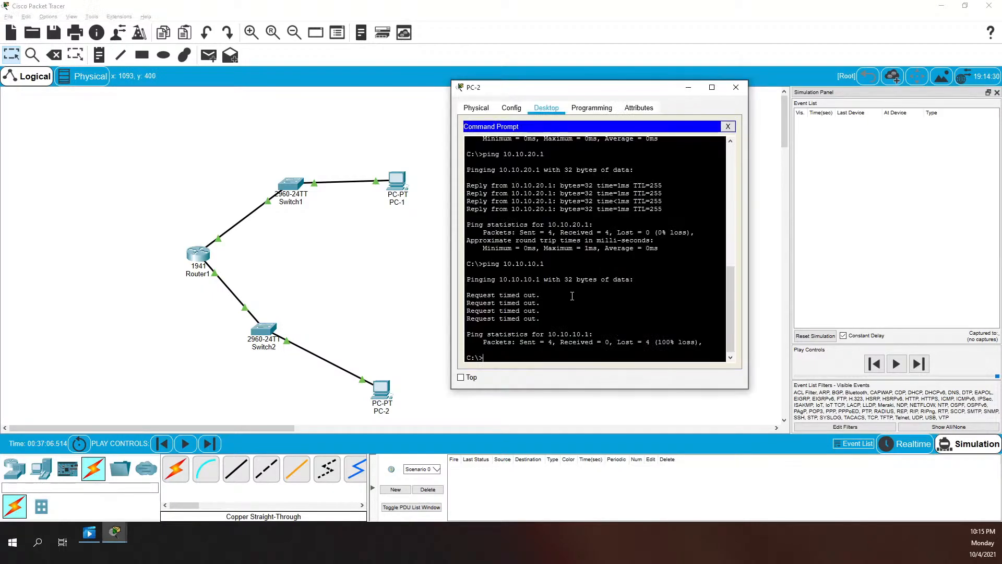
Replay the ping to 10.10.10.1 and read the ICMP PDU info showing no default gateway, then return to Realtime
{"action": "key", "text": "Up"}
{"action": "key", "text": "Return"}
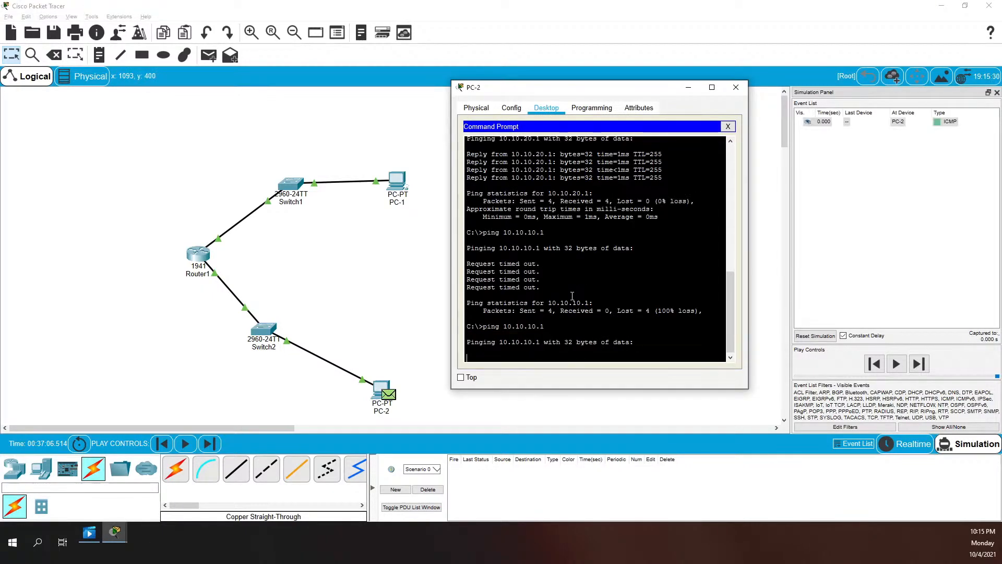
{"action": "left_click", "coordinate": [897, 363]}
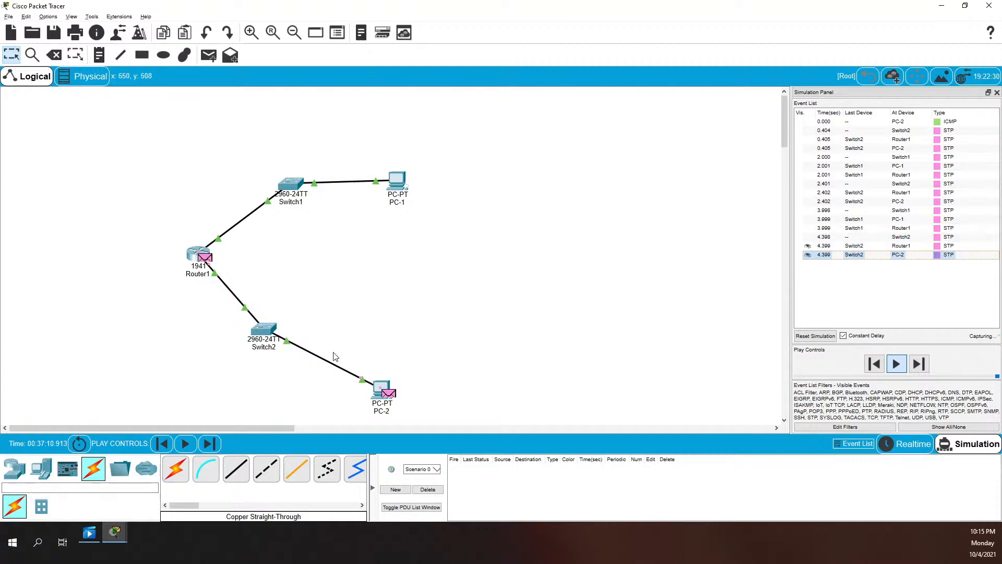
{"action": "left_click", "coordinate": [950, 123]}
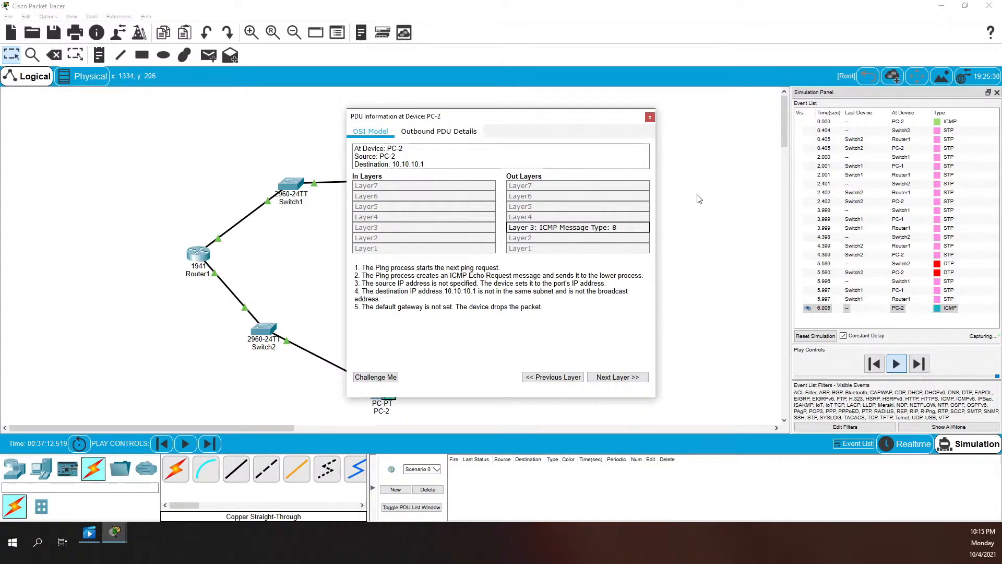
{"action": "left_click", "coordinate": [650, 117]}
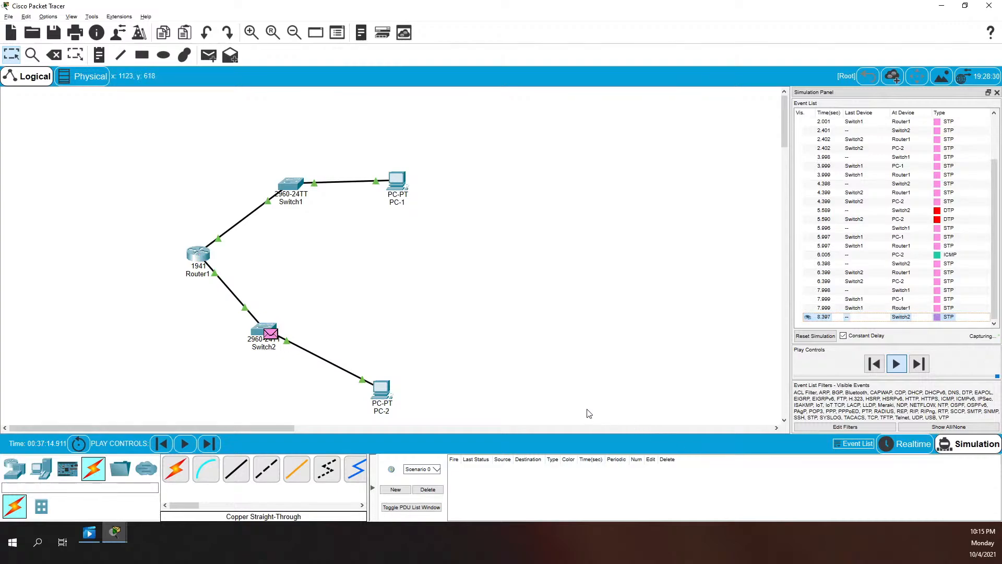
{"action": "left_click", "coordinate": [901, 452]}
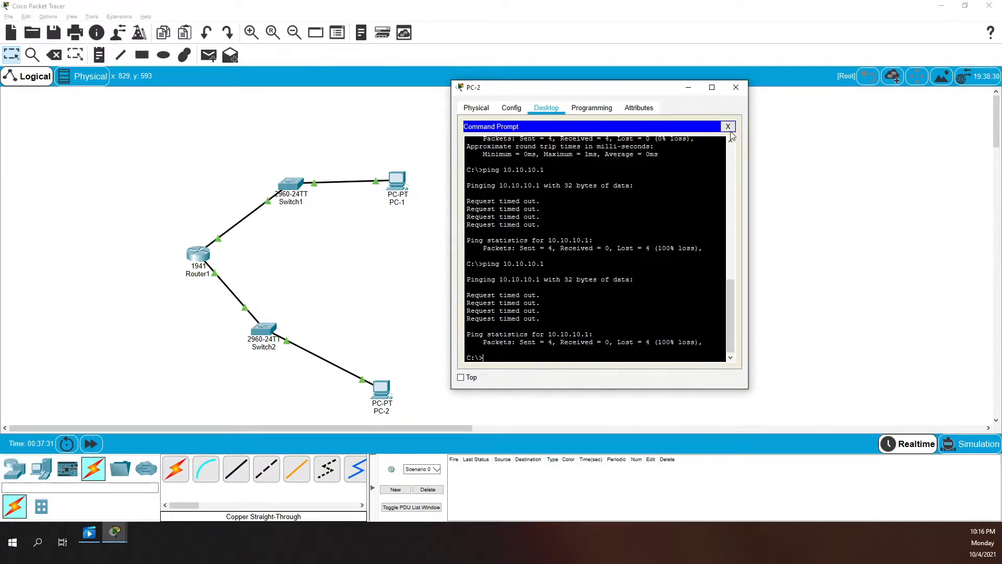
{"action": "left_click", "coordinate": [541, 109]}
Set PC-2's default gateway to 10.10.20.1
{"action": "left_click", "coordinate": [477, 152]}
{"action": "double_click", "coordinate": [609, 210]}
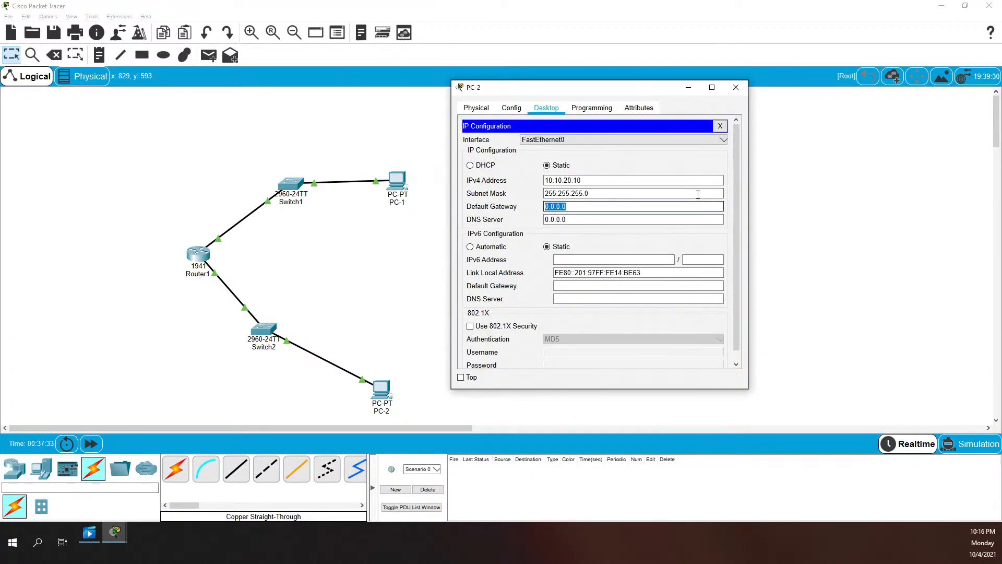
{"action": "type", "text": "10.10.20"}
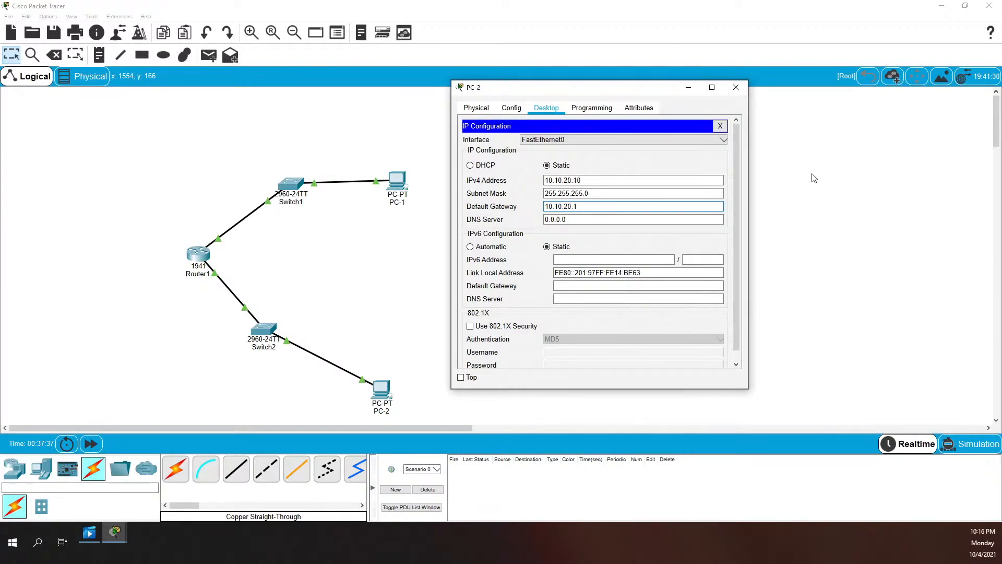
{"action": "left_click", "coordinate": [720, 127]}
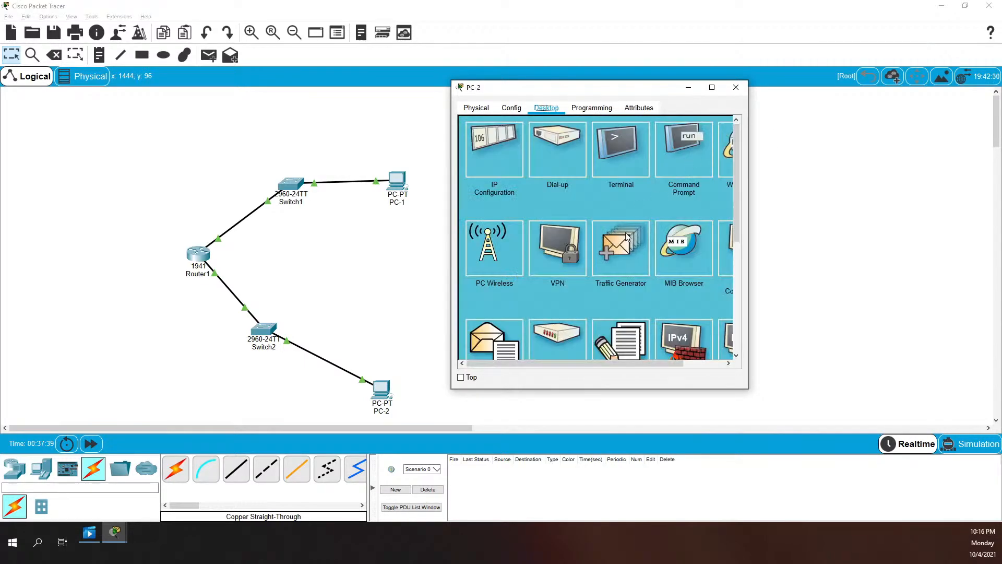
Ping 10.10.10.1 from PC-2, now getting 4 of 4 replies
{"action": "left_click", "coordinate": [671, 145]}
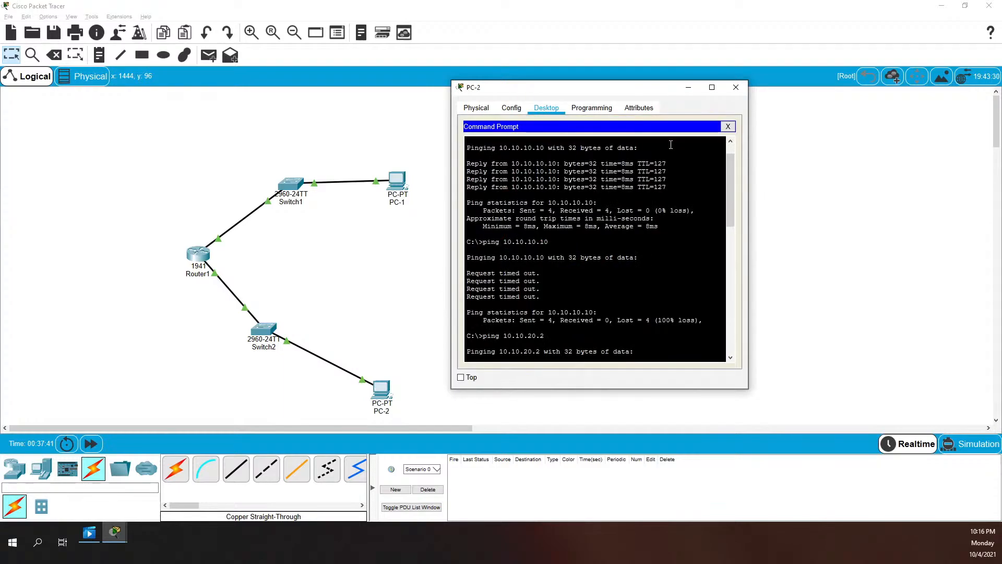
{"action": "scroll", "coordinate": [635, 275], "scroll_direction": "down", "scroll_amount": 10}
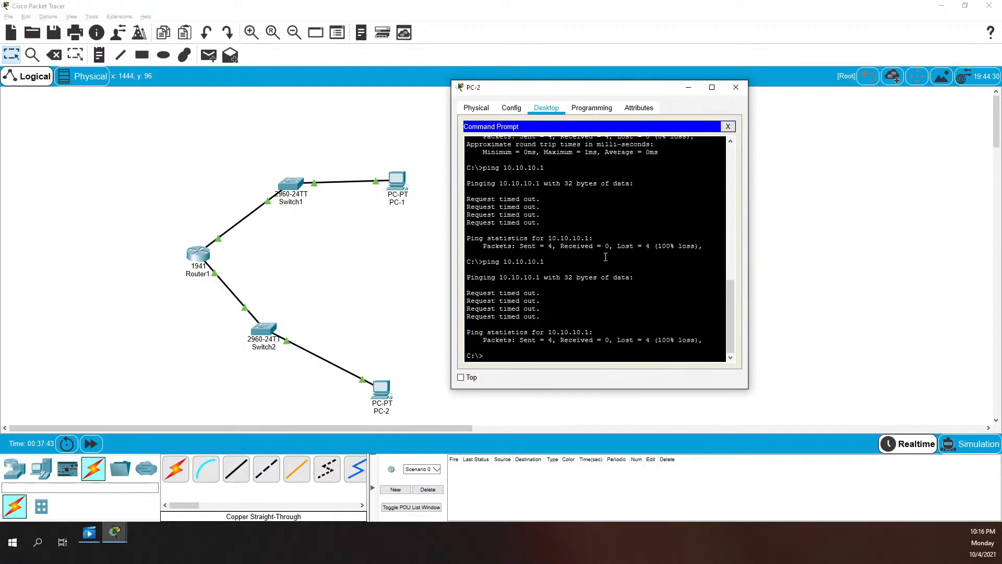
{"action": "type", "text": "ping 10.10.10.1"}
{"action": "key", "text": "Return"}
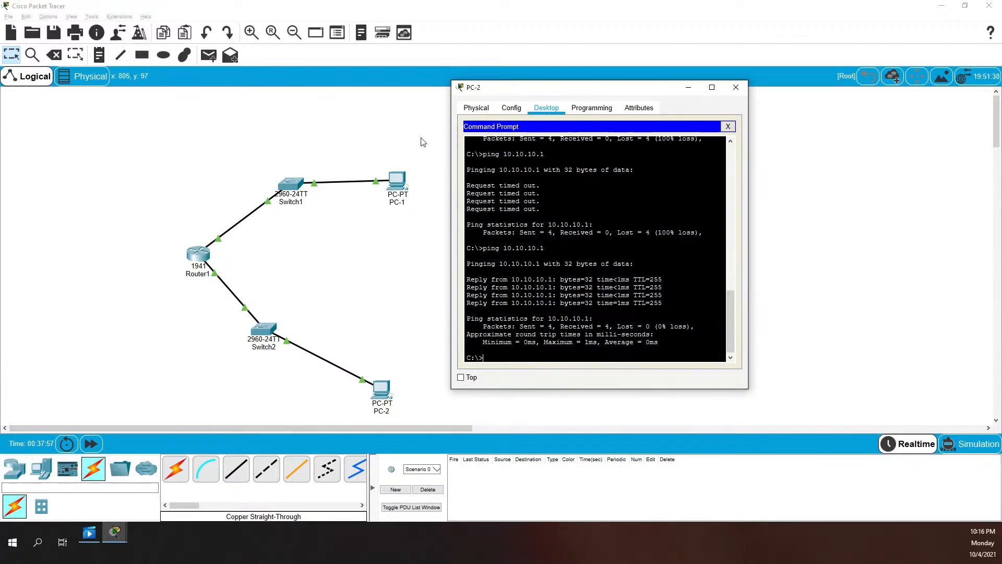
{"action": "left_click", "coordinate": [727, 127]}
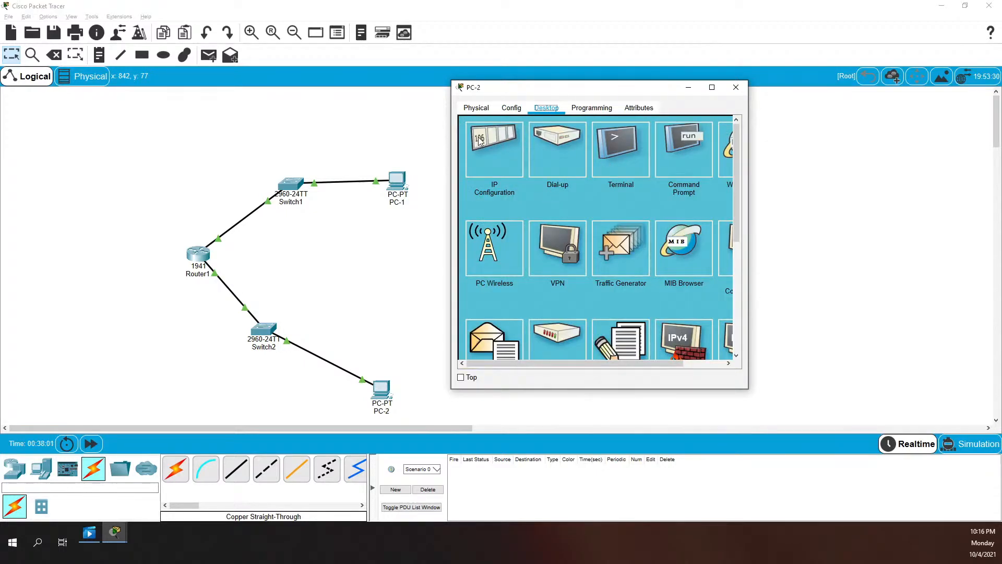
Change PC-2's subnet mask to 255.0.0.0
{"action": "left_click", "coordinate": [506, 140]}
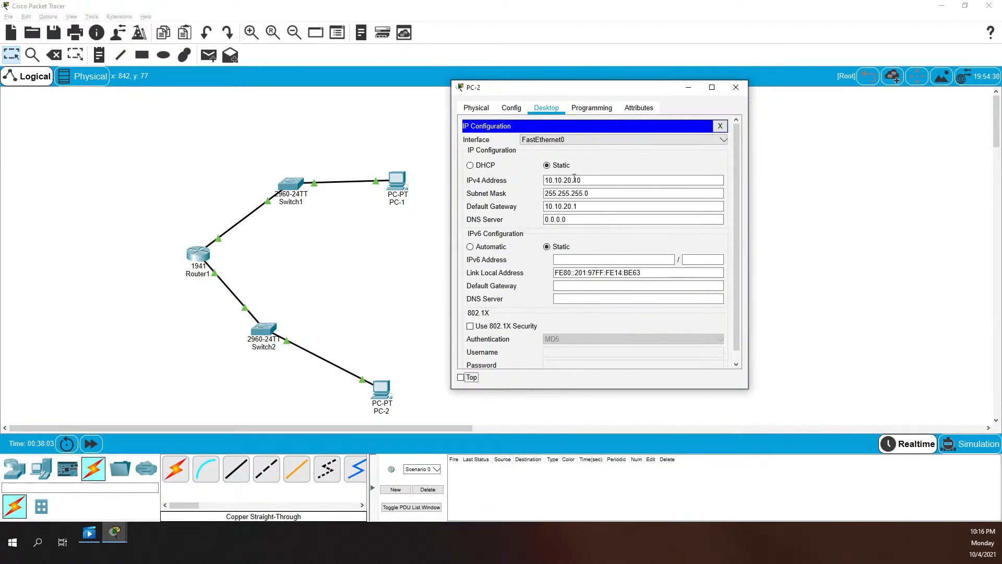
{"action": "key", "text": "Tab"}
{"action": "type", "text": "255.2"}
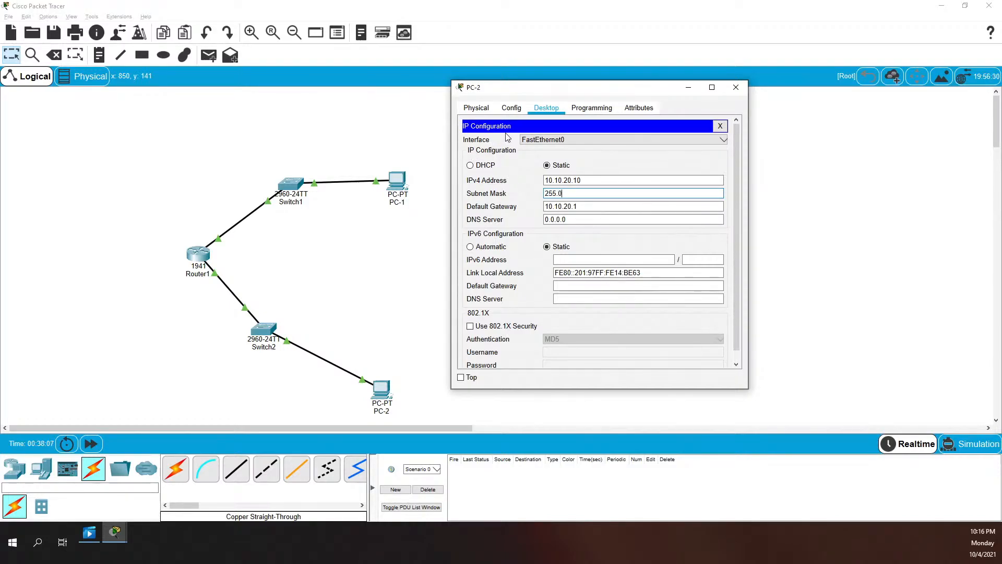
{"action": "type", "text": ".0.0"}
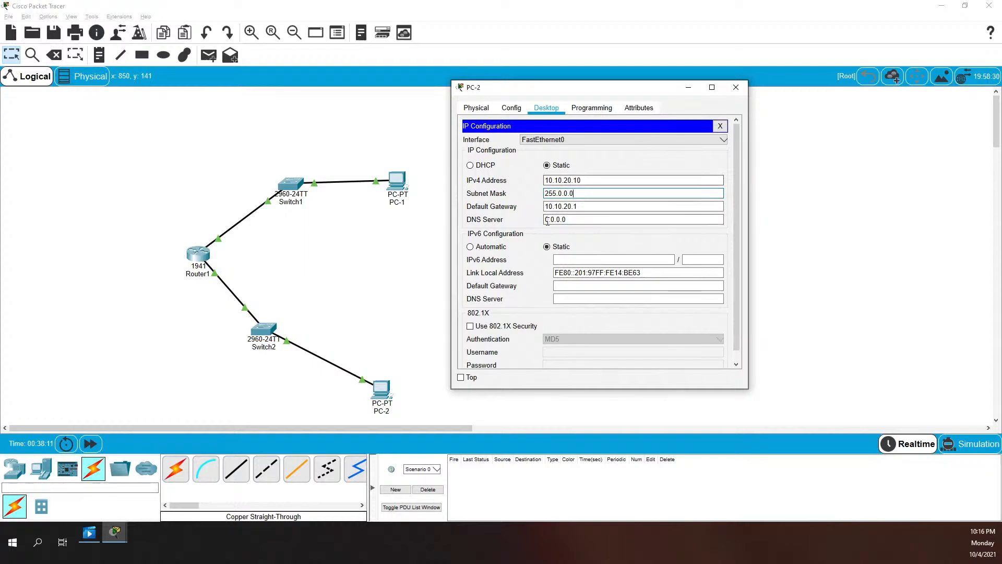
{"action": "left_click", "coordinate": [720, 127]}
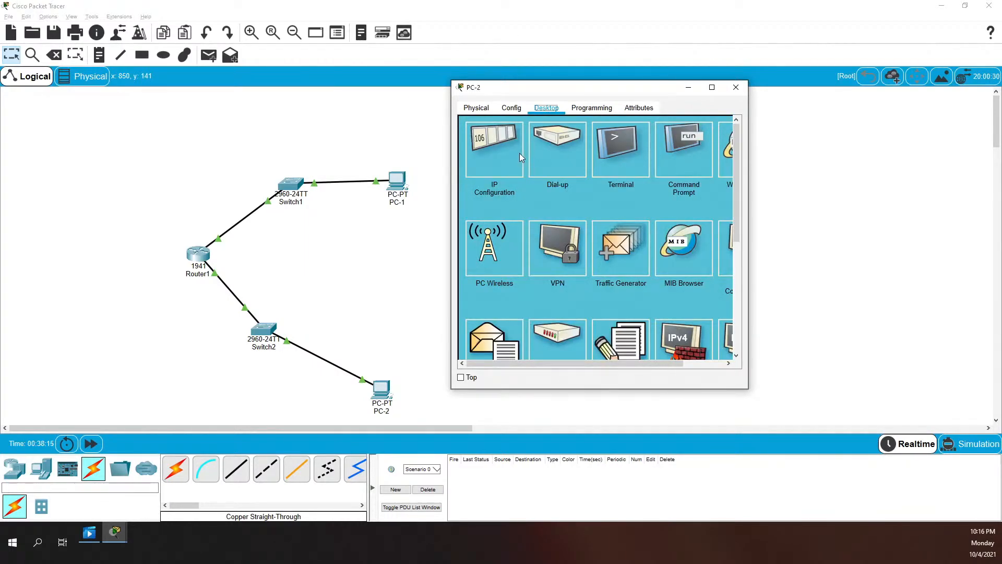
{"action": "left_click", "coordinate": [626, 150]}
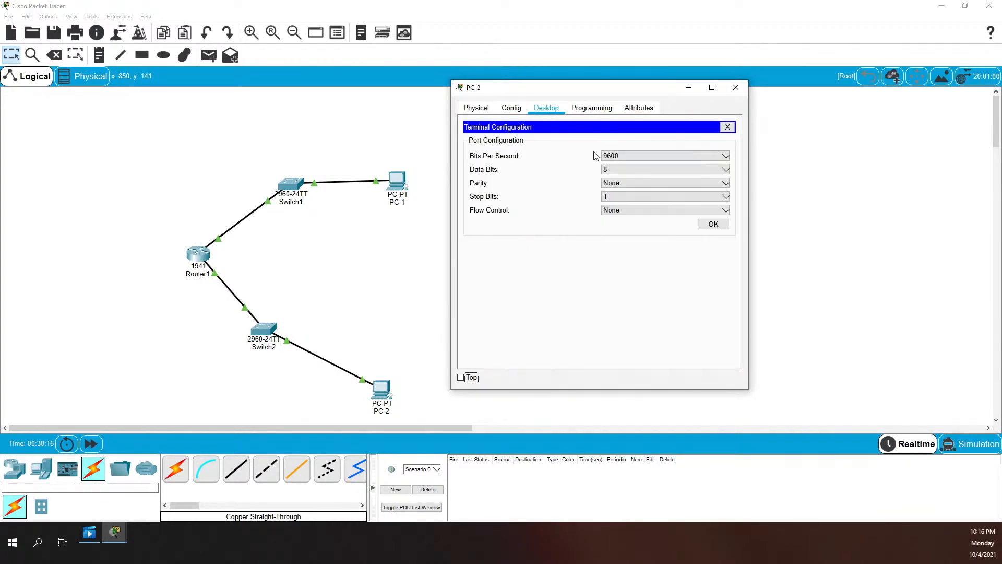
{"action": "left_click", "coordinate": [719, 125]}
{"action": "left_click", "coordinate": [627, 150]}
{"action": "left_click", "coordinate": [721, 128]}
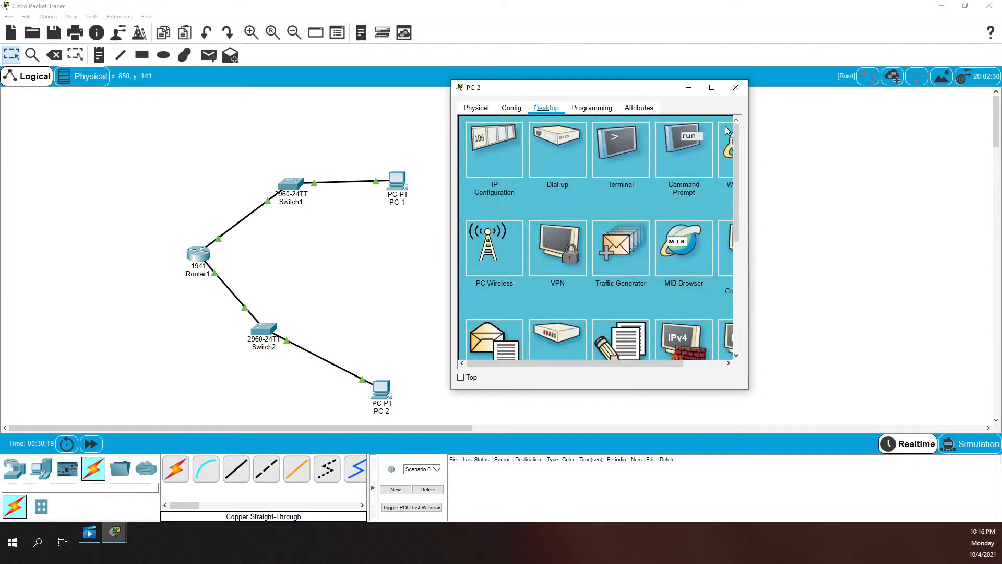
From PC-2, ping 10.10.10.1 and then 10.10.10.10, both succeeding
{"action": "left_click", "coordinate": [687, 151]}
{"action": "key", "text": "Up"}
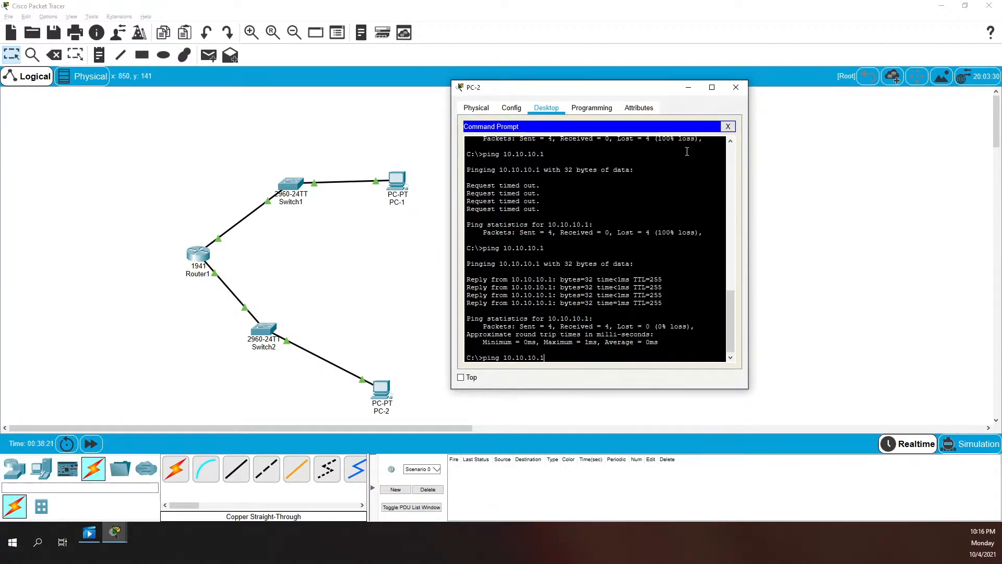
{"action": "key", "text": "Return"}
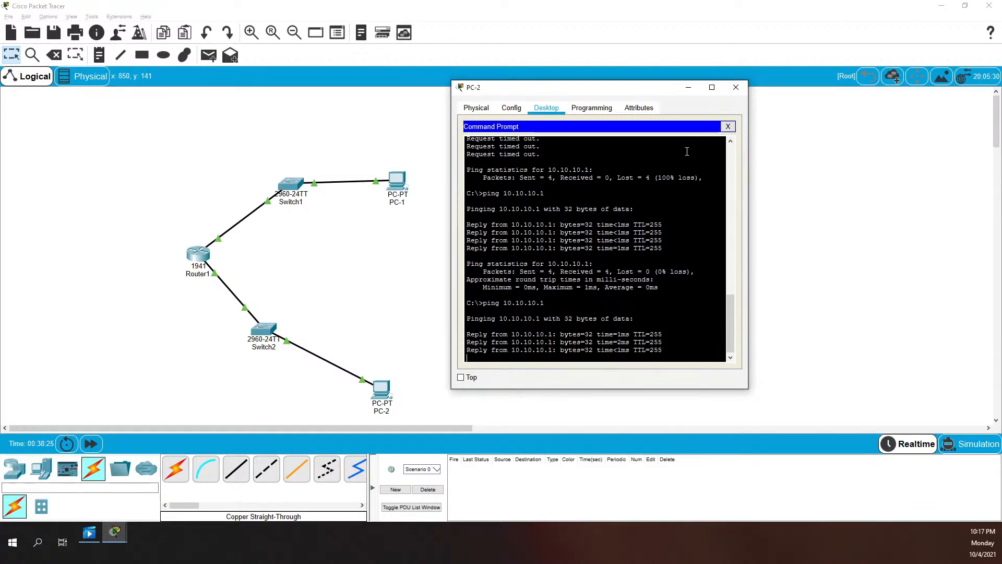
{"action": "key", "text": "Up"}
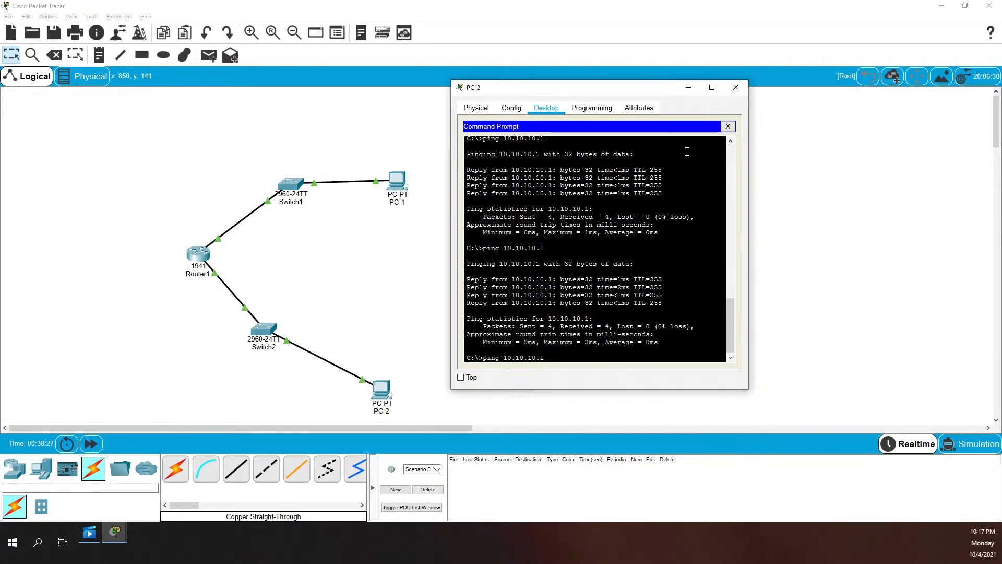
{"action": "type", "text": "10"}
{"action": "key", "text": "Return"}
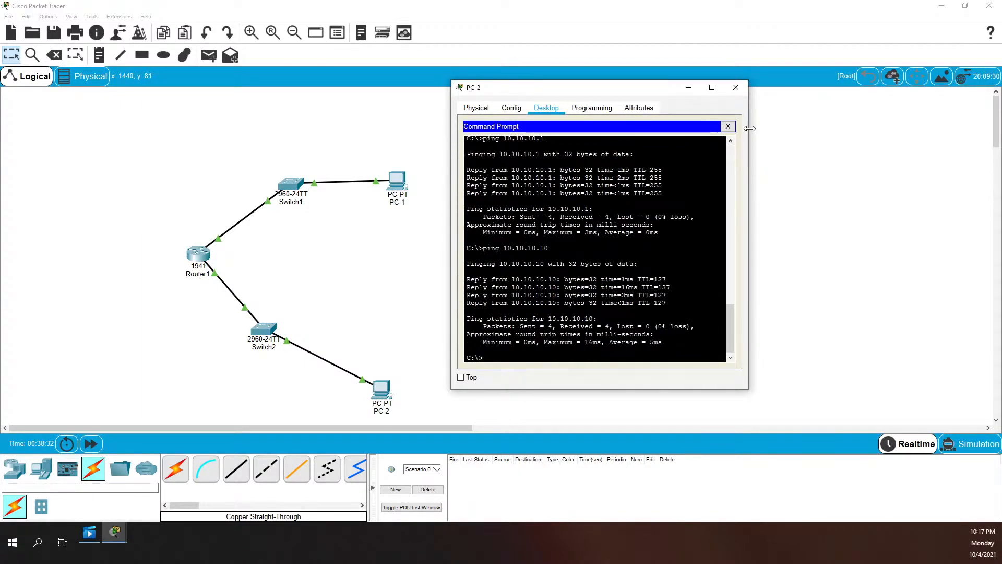
{"action": "left_click", "coordinate": [728, 127]}
Restore PC-2's subnet mask to 255.255.255.0 and bring up Switch2's CLI
{"action": "left_click", "coordinate": [512, 155]}
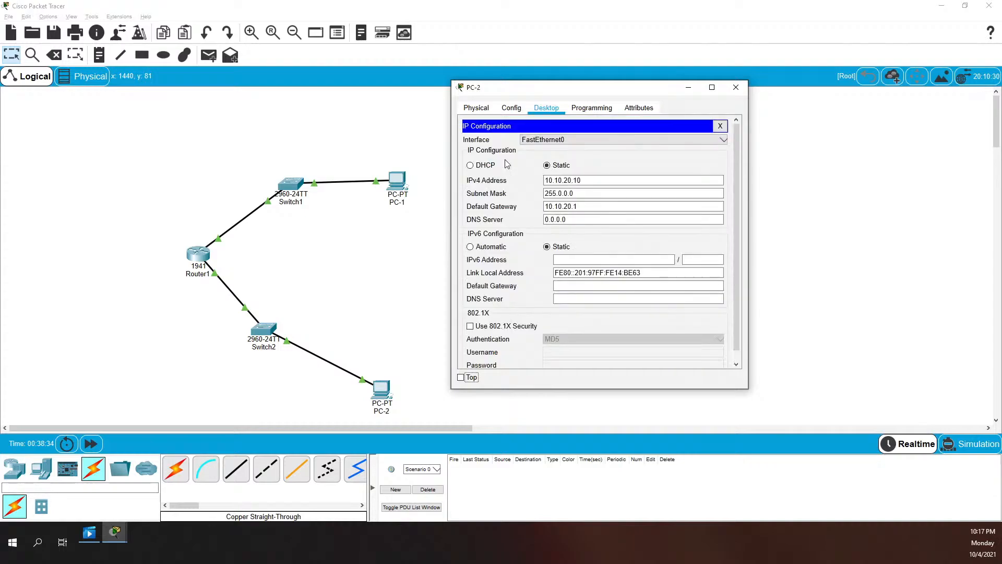
{"action": "double_click", "coordinate": [600, 193]}
{"action": "type", "text": "255"}
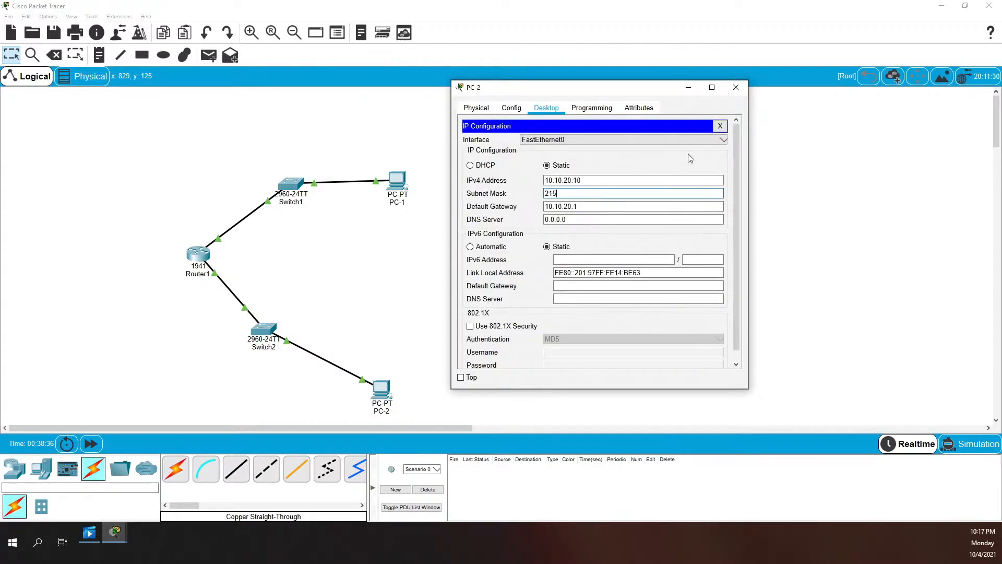
{"action": "key", "text": "BackSpace"}
{"action": "key", "text": "BackSpace"}
{"action": "key", "text": "BackSpace"}
{"action": "type", "text": "255.255.255.0"}
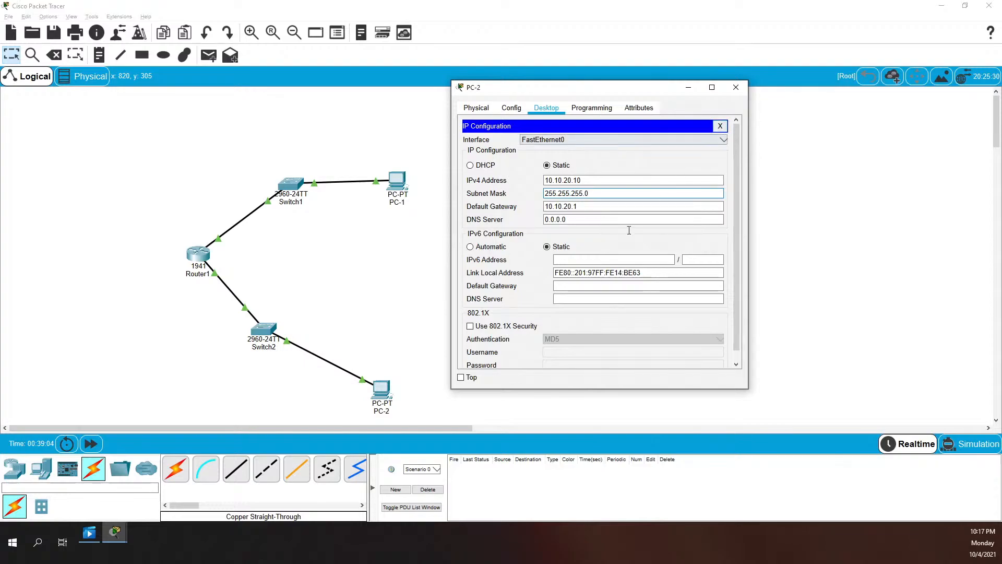
{"action": "left_click", "coordinate": [718, 126]}
{"action": "left_click", "coordinate": [675, 149]}
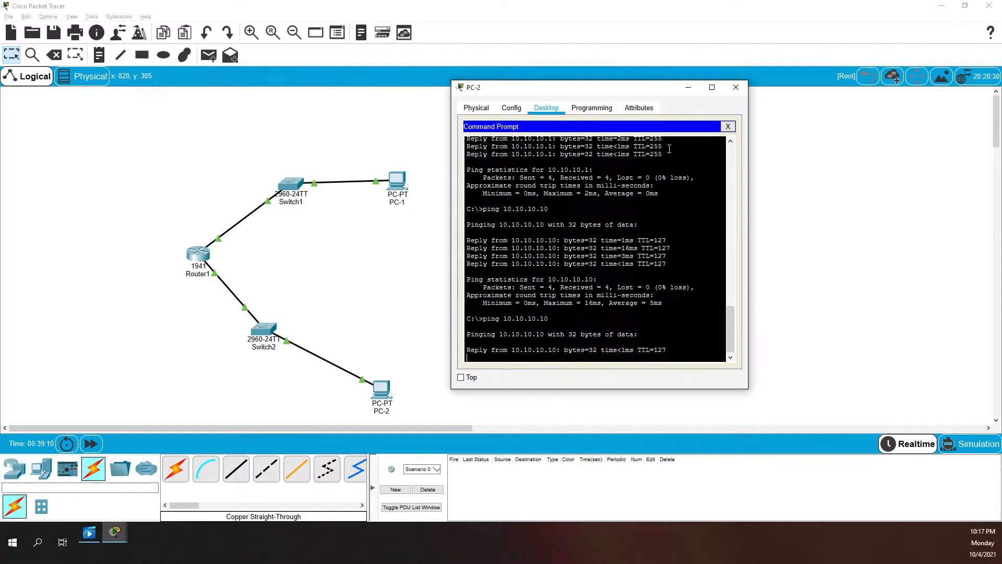
{"action": "left_click", "coordinate": [265, 329]}
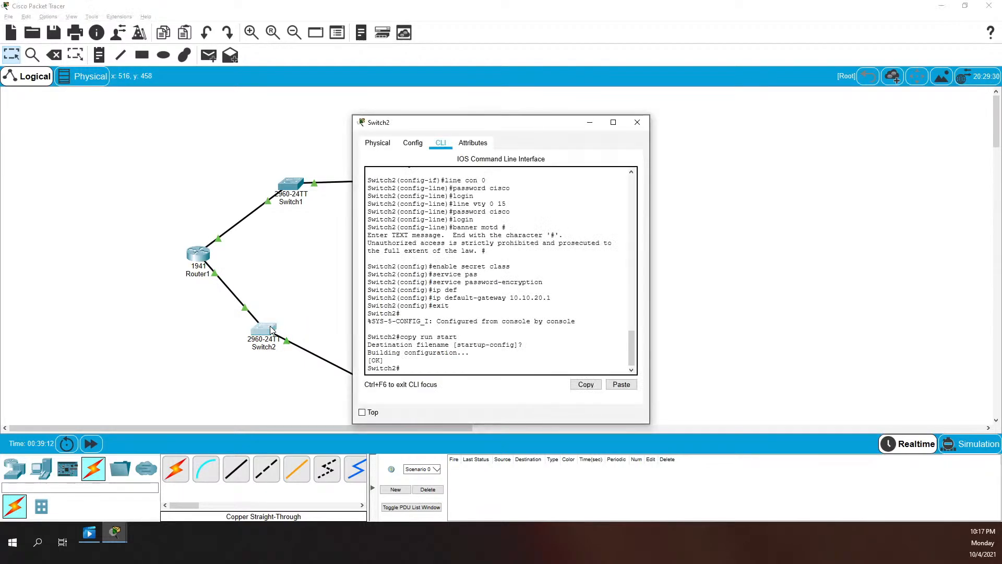
From Switch2, ping 10.10.10.2 twice with 5 of 5 success
{"action": "type", "text": "ping 10.10.10.2"}
{"action": "key", "text": "Return"}
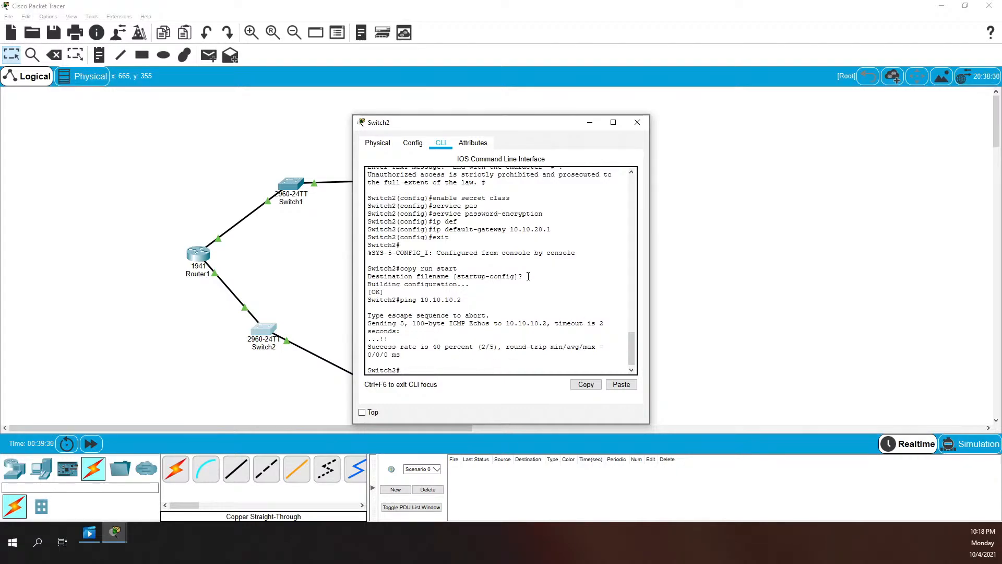
{"action": "key", "text": "Up"}
{"action": "key", "text": "Return"}
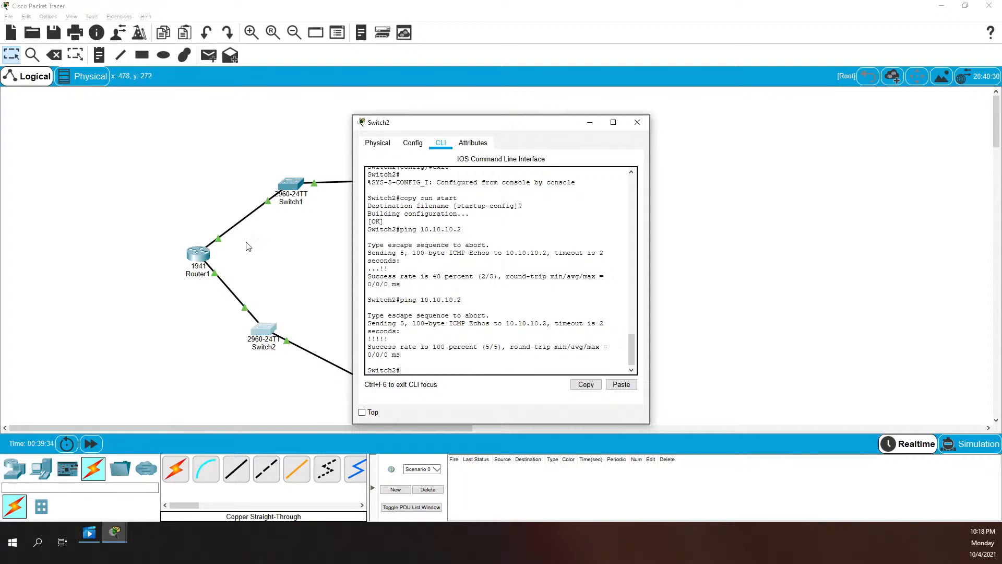
From Switch1's CLI, ping 10.10.20.2 with 5 of 5 success
{"action": "left_click", "coordinate": [293, 187]}
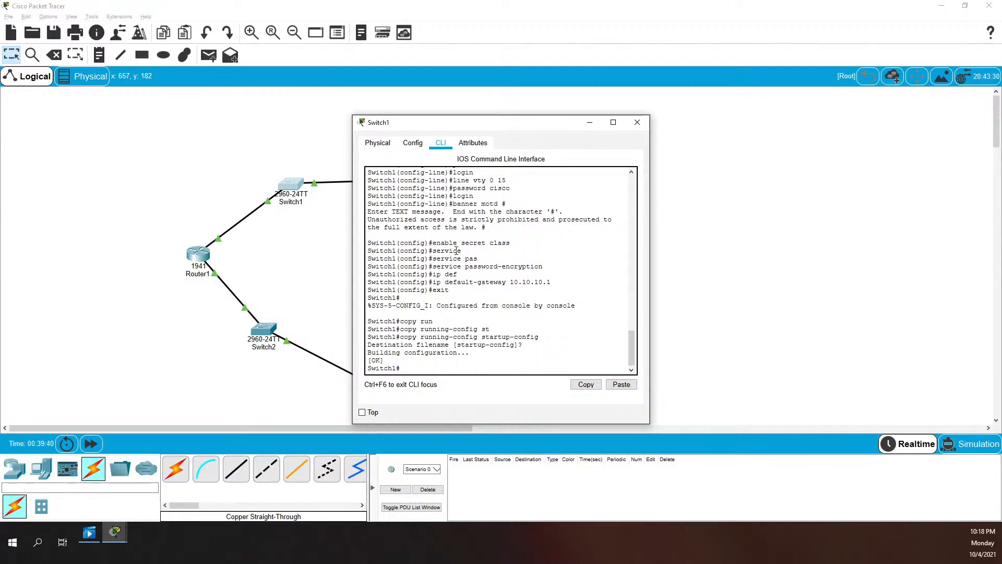
{"action": "type", "text": "ping 10.10.20.2"}
{"action": "key", "text": "Return"}
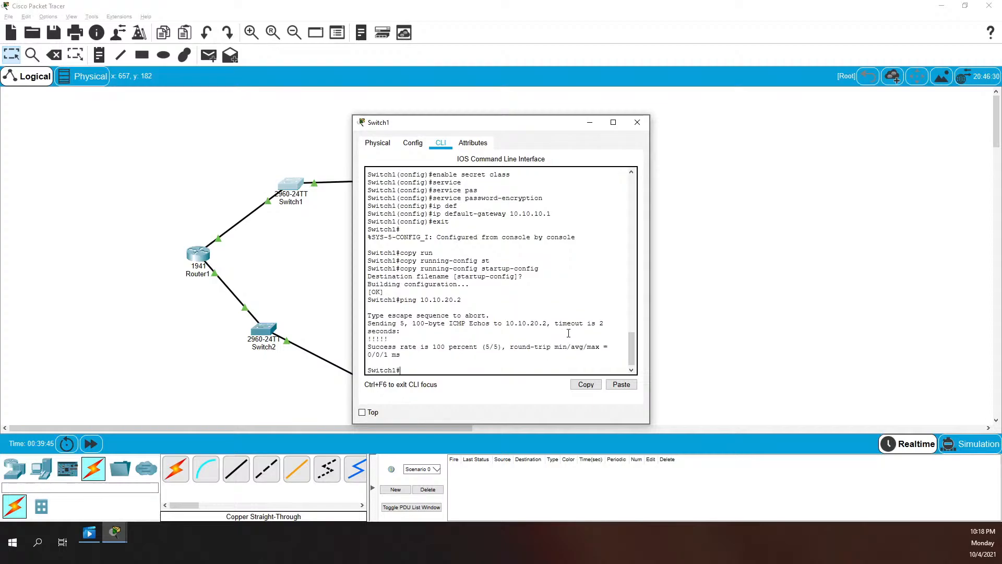
{"action": "left_click_drag", "start_coordinate": [466, 124], "coordinate": [622, 122]}
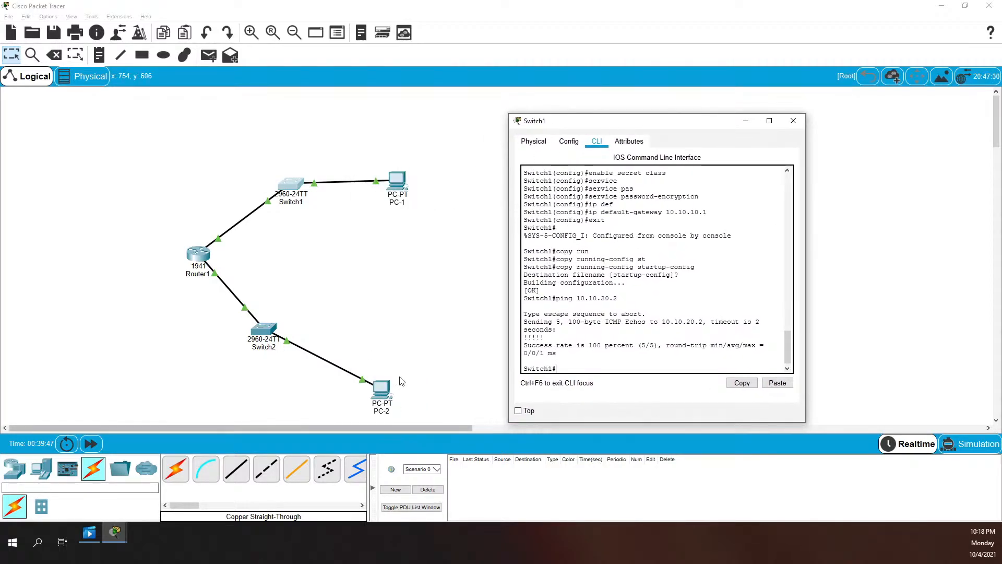
Log in to Router1's console, enter privileged mode with the enable password, and type show ip route
{"action": "left_click", "coordinate": [201, 258]}
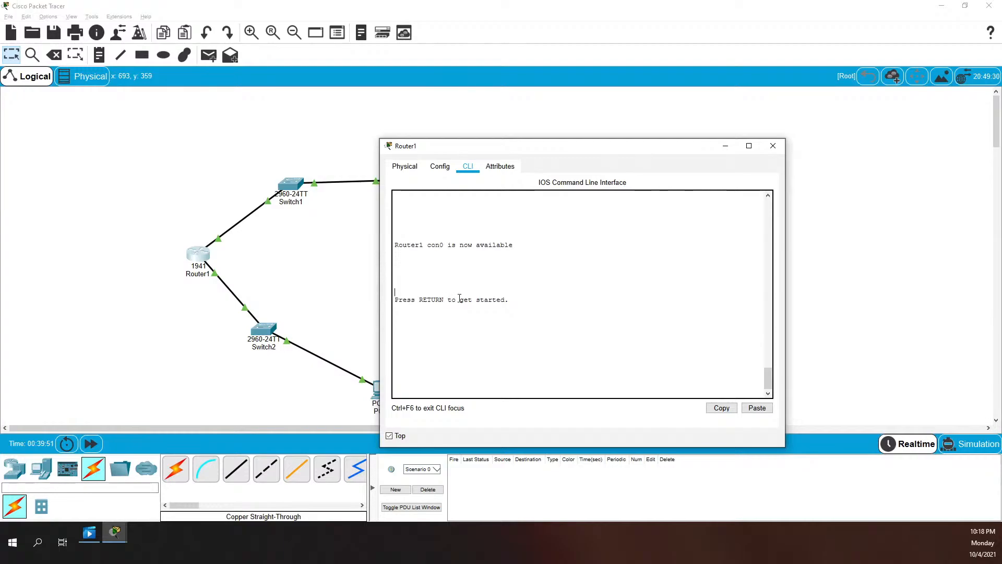
{"action": "key", "text": "Return"}
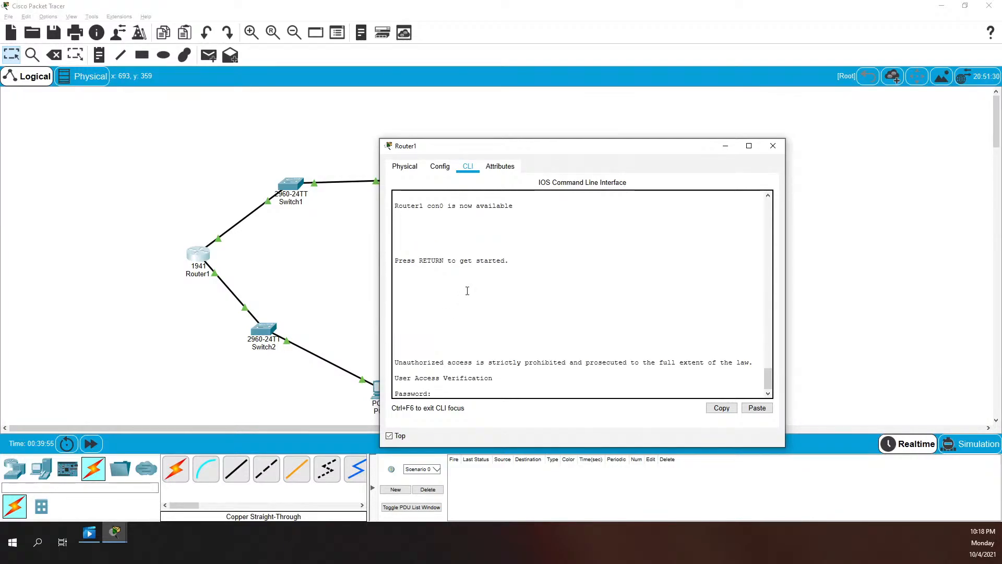
{"action": "key", "text": "Return"}
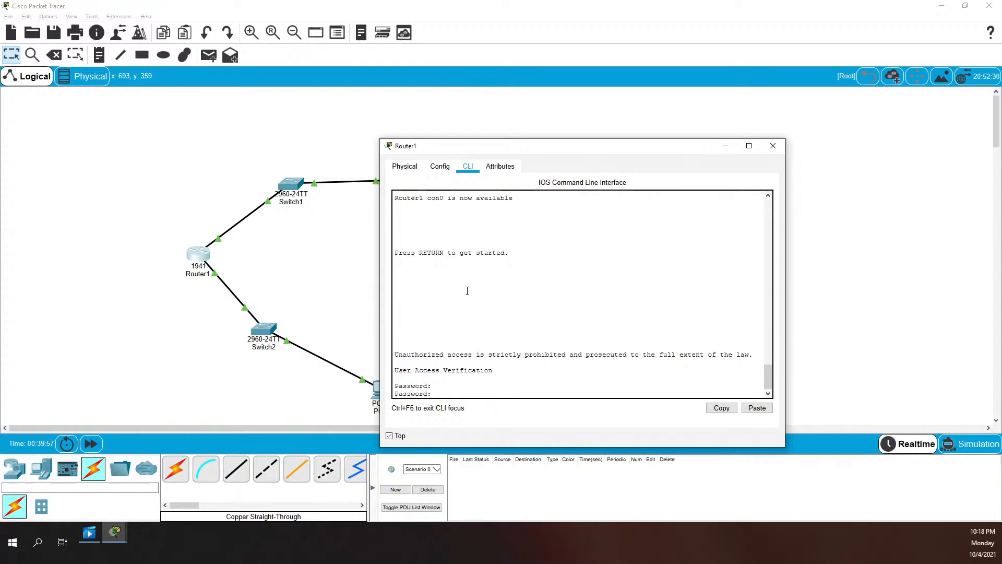
{"action": "key", "text": "Return"}
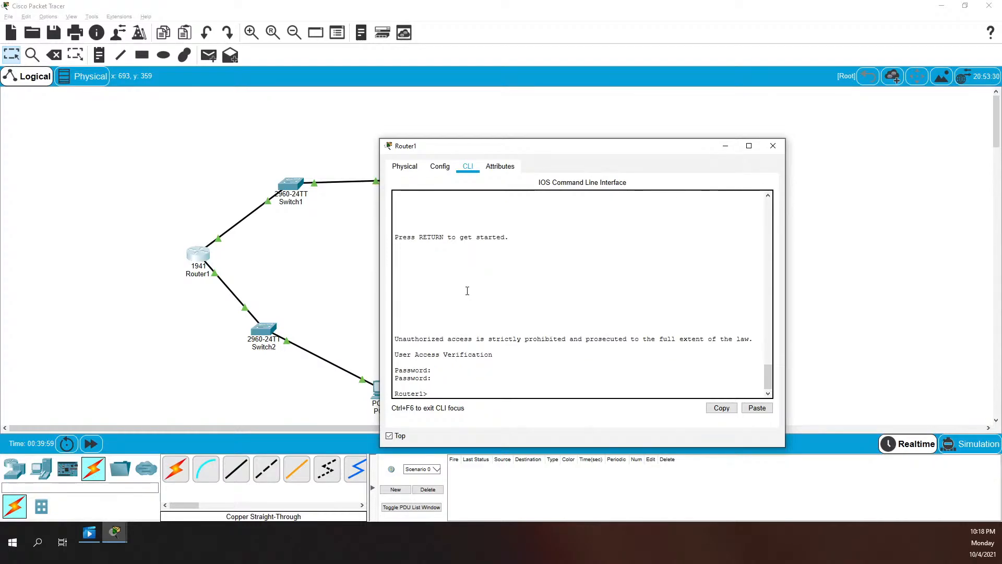
{"action": "type", "text": "en"}
{"action": "key", "text": "Return"}
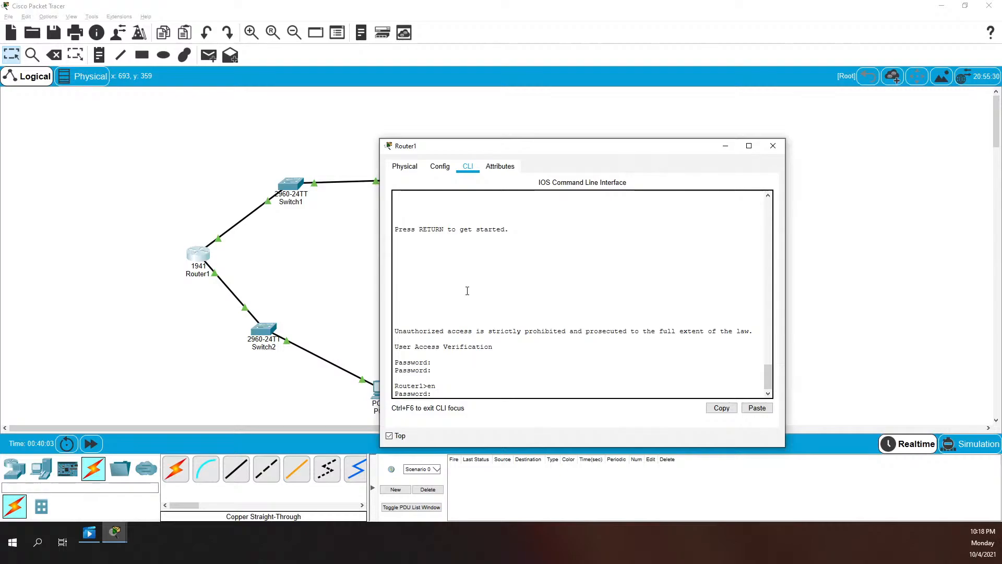
{"action": "key", "text": "Return"}
{"action": "type", "text": "cis"}
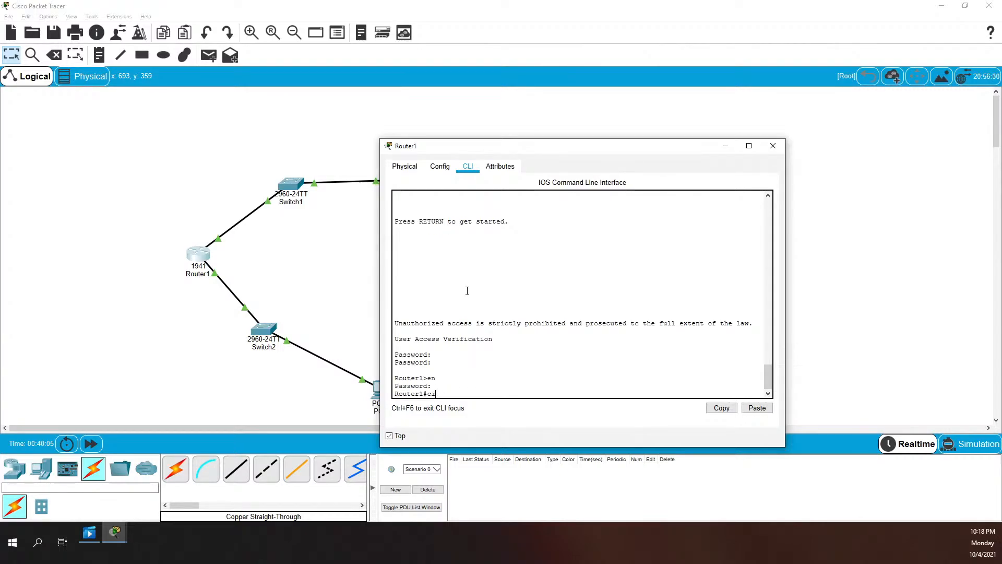
{"action": "key", "text": "BackSpace"}
{"action": "key", "text": "BackSpace"}
{"action": "type", "text": "show ip route"}
Display Router1's routing table and highlight the 10.10.20.0/24, 10.10.10.0/24 and 10.10.10.1/32 routes
{"action": "key", "text": "Return"}
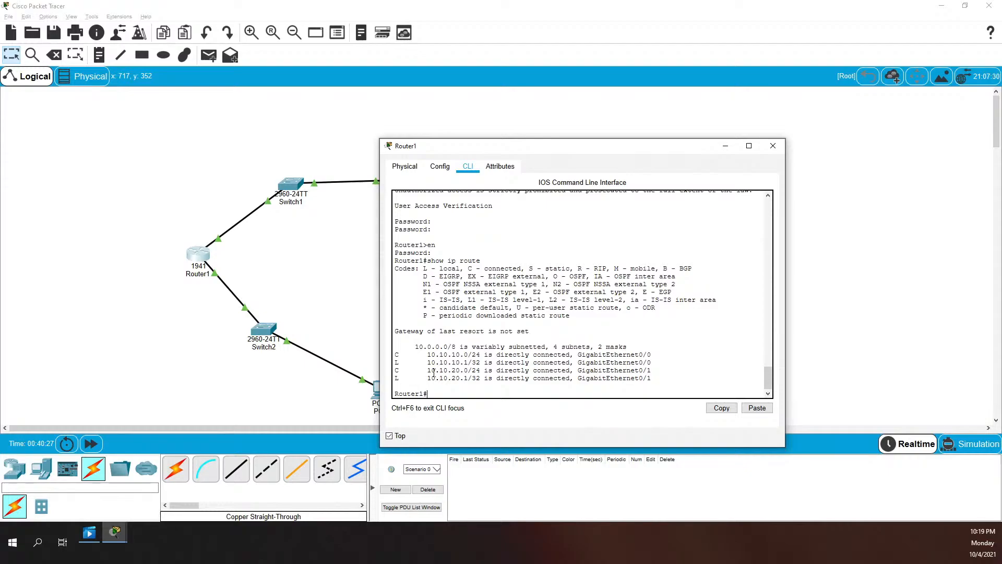
{"action": "left_click_drag", "start_coordinate": [395, 371], "coordinate": [521, 370]}
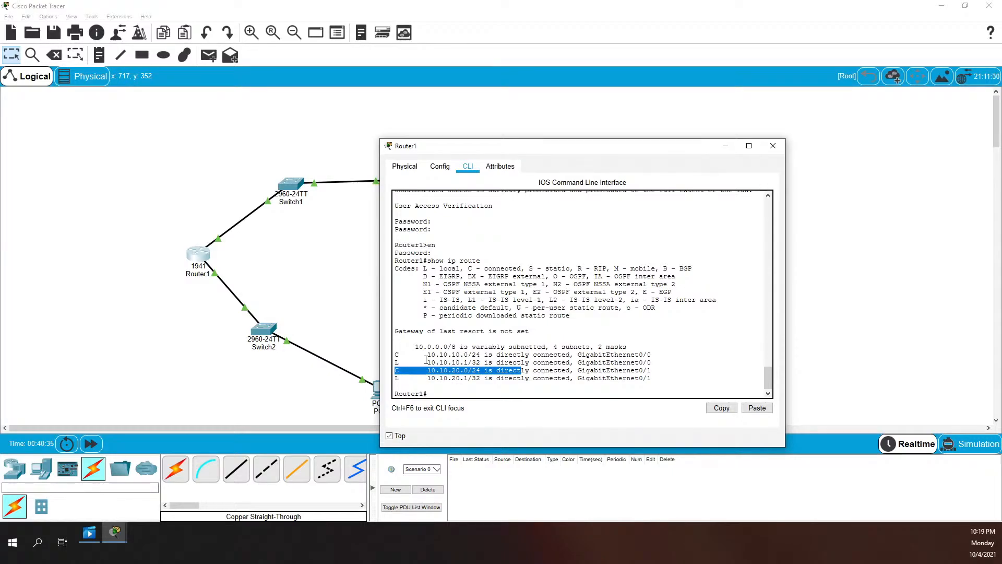
{"action": "left_click_drag", "start_coordinate": [395, 355], "coordinate": [535, 351]}
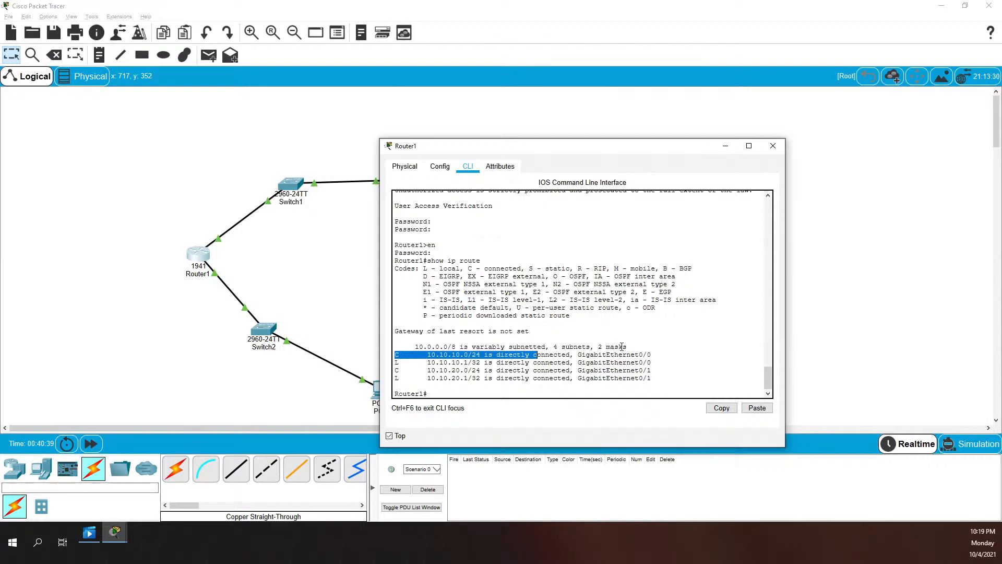
{"action": "left_click_drag", "start_coordinate": [421, 362], "coordinate": [562, 361]}
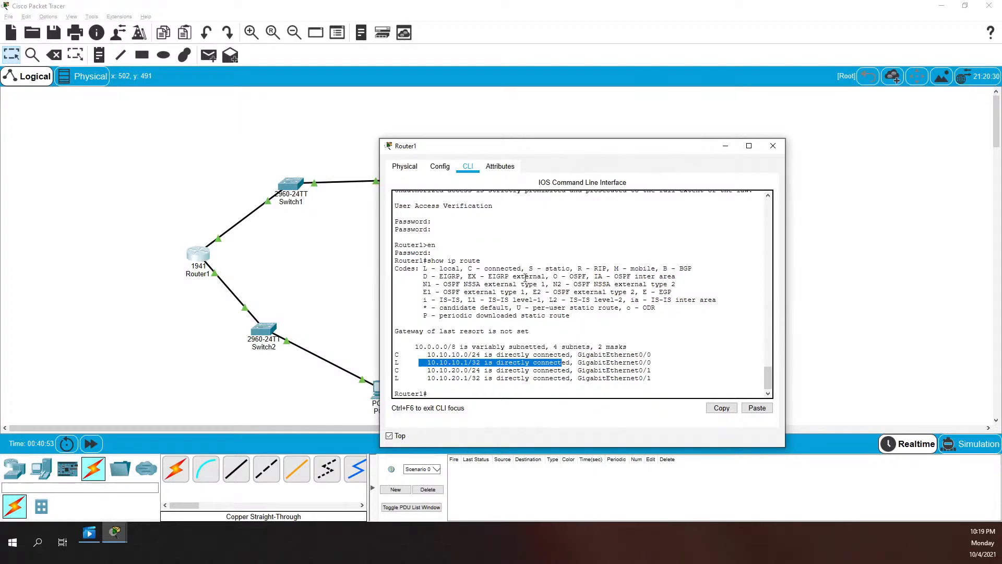
{"action": "left_click", "coordinate": [523, 301]}
Ping 10.10.10.10 and 10.10.20.10 from Router1, both returning 5/5 success
{"action": "type", "text": "ping 1"}
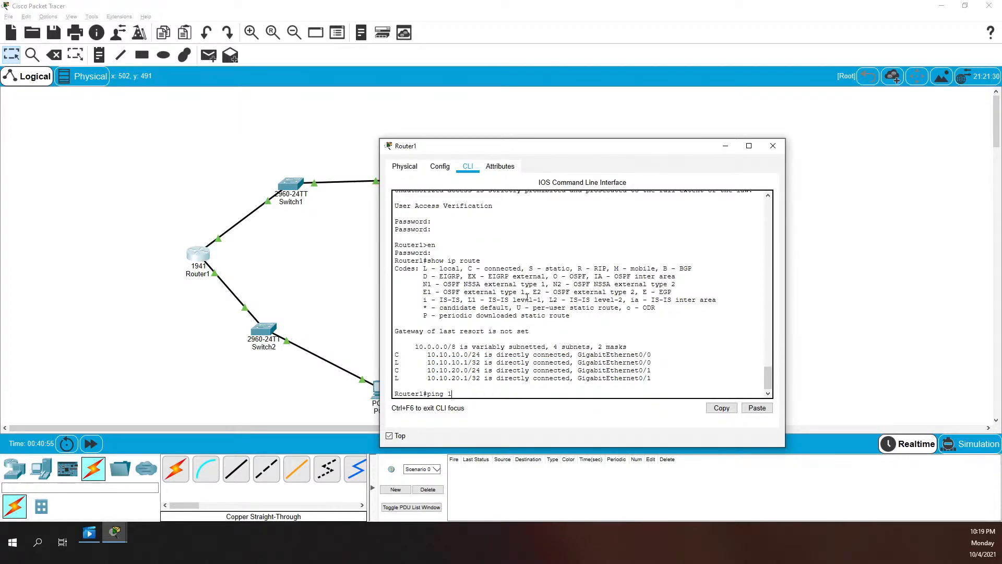
{"action": "type", "text": "0.10.10.10"}
{"action": "key", "text": "Return"}
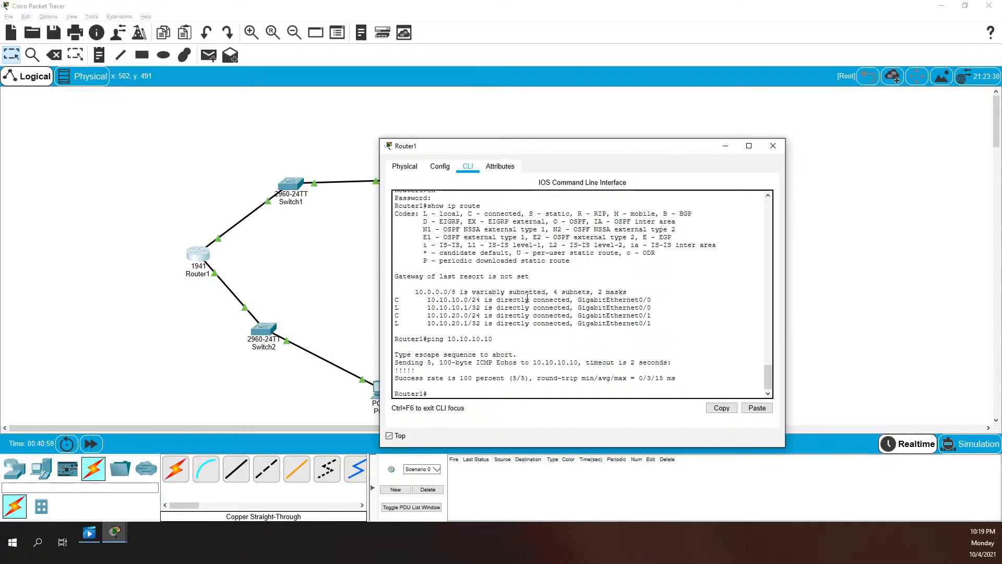
{"action": "type", "text": "ping 10.10.20.10"}
{"action": "key", "text": "Return"}
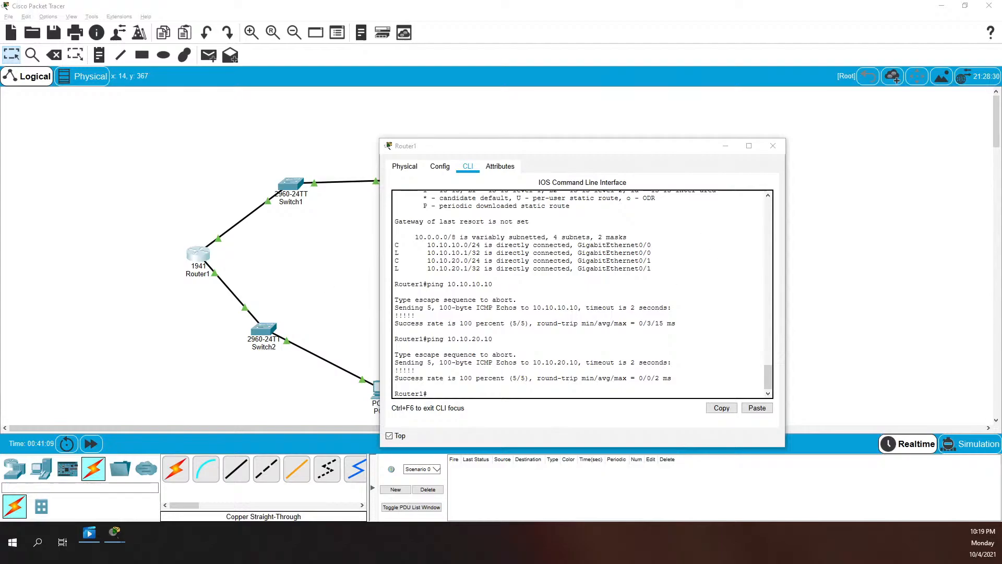
{"action": "key", "text": "alt+Tab"}
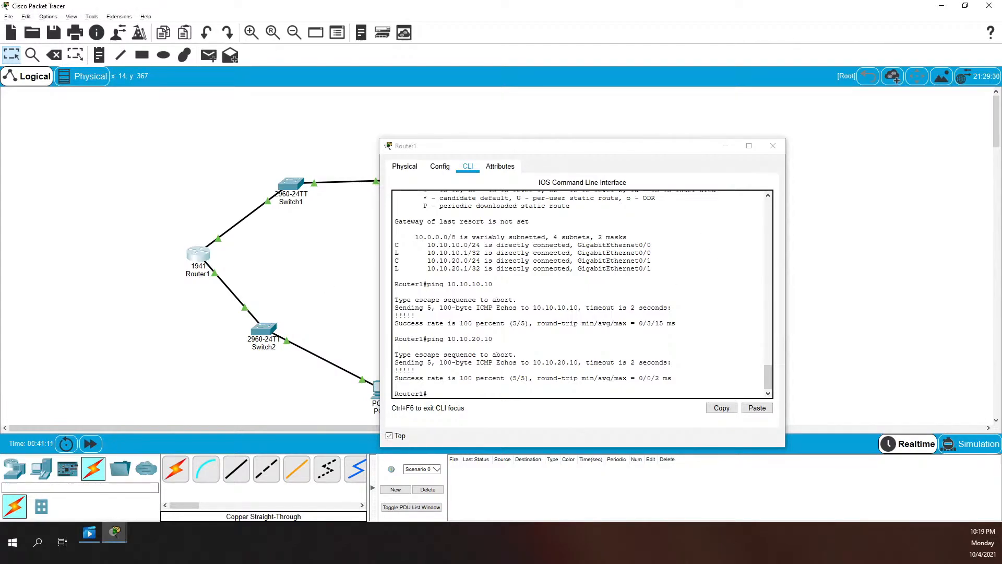
{"action": "key", "text": "alt+Tab"}
{"action": "key", "text": "alt+Tab"}
{"action": "key", "text": "alt+Tab"}
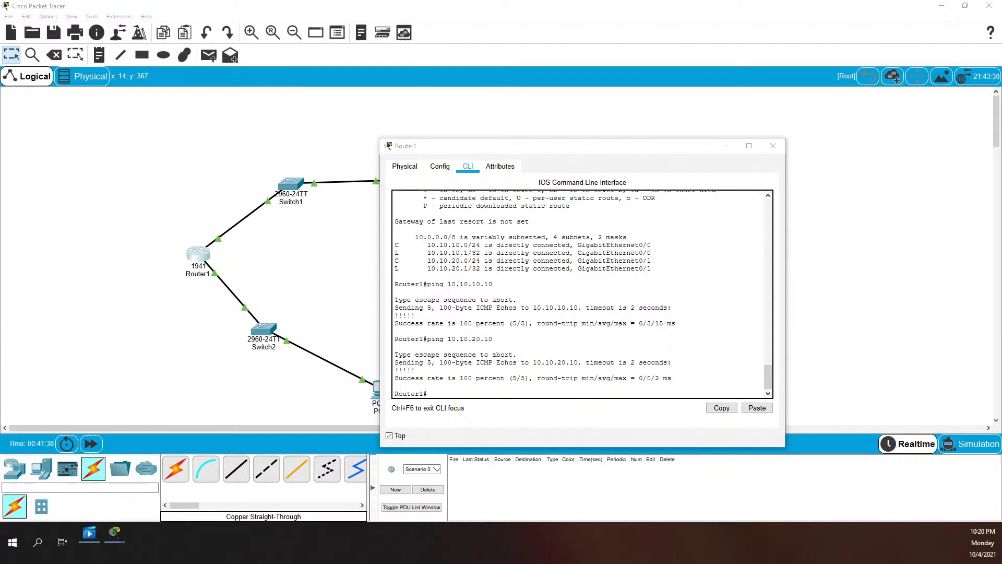
Log out of Router1's console, log back in, and re-enter privileged mode with the enable password
{"action": "left_click", "coordinate": [501, 351]}
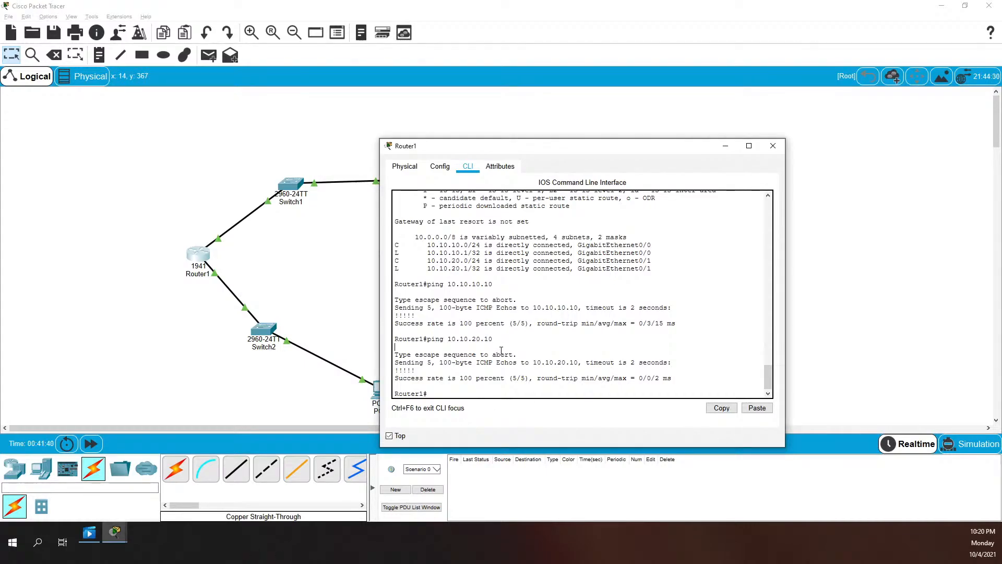
{"action": "type", "text": "exit"}
{"action": "key", "text": "Return"}
{"action": "key", "text": "Return"}
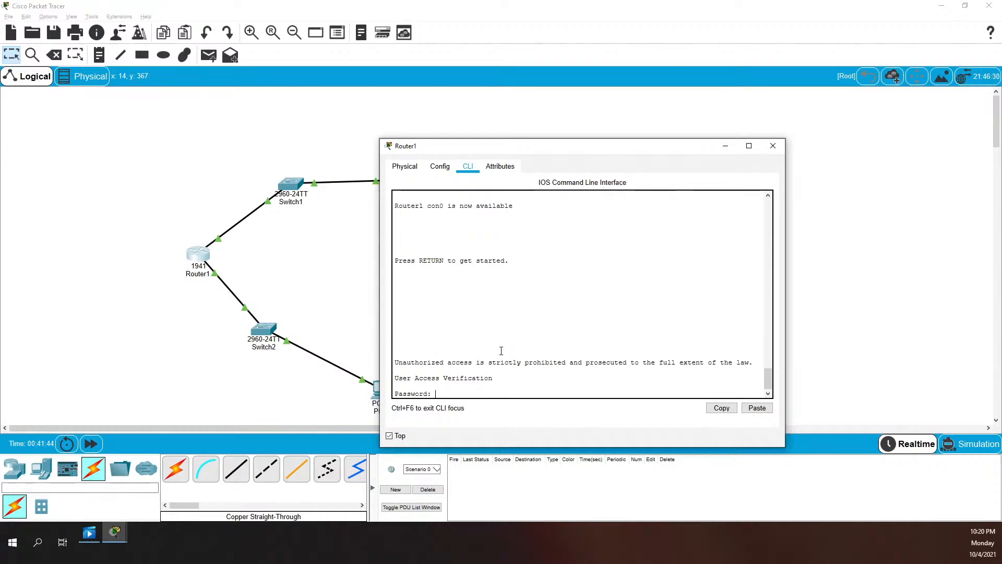
{"action": "key", "text": "Return"}
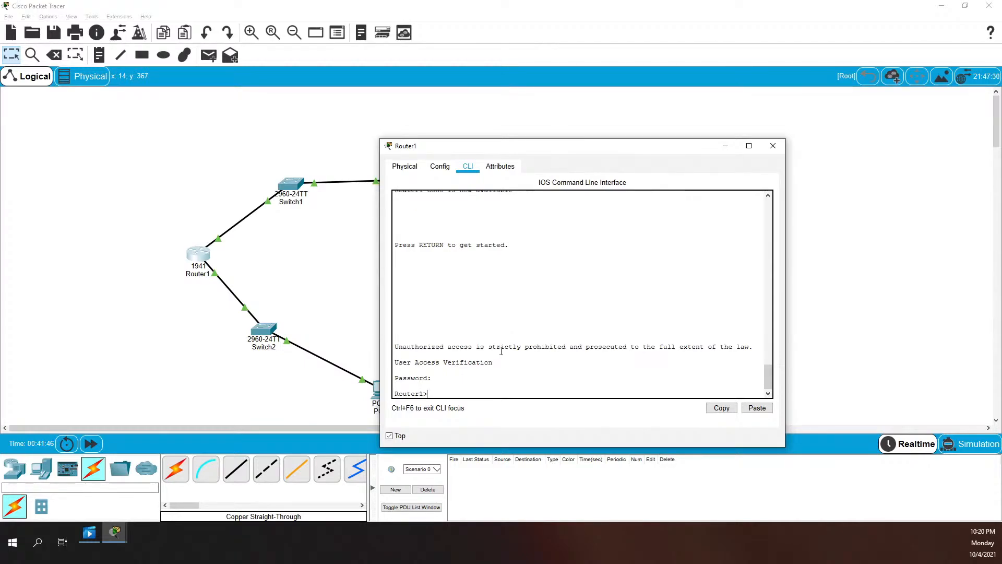
{"action": "type", "text": "en"}
{"action": "key", "text": "Return"}
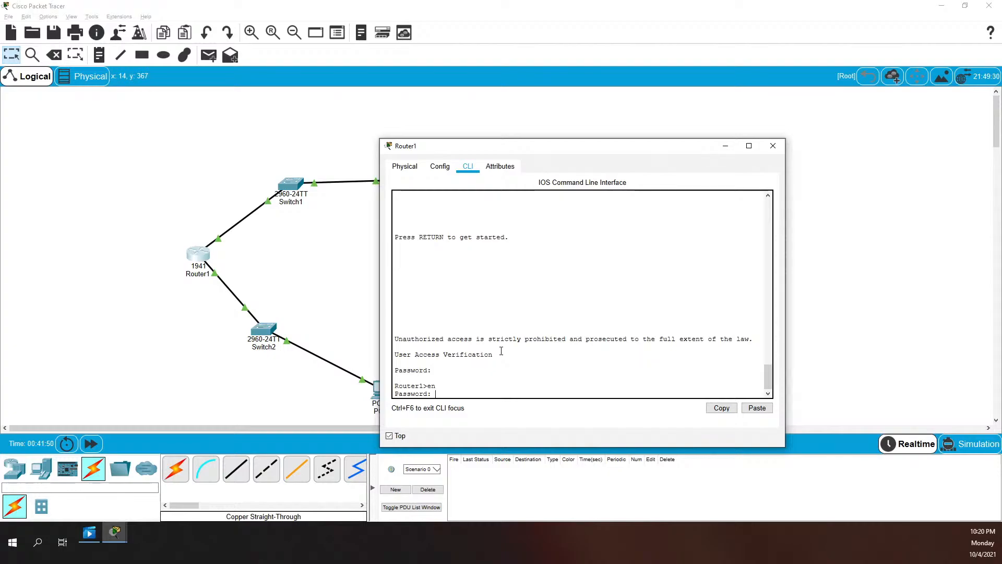
{"action": "key", "text": "Return"}
Exit Router1 again and log back in at user level with the console password
{"action": "type", "text": "exit"}
{"action": "key", "text": "Return"}
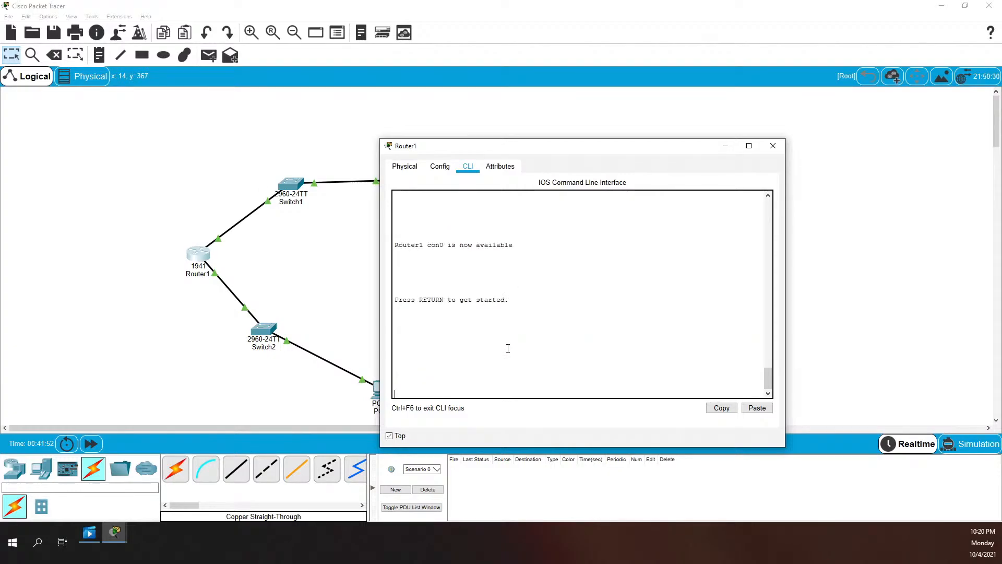
{"action": "key", "text": "Return"}
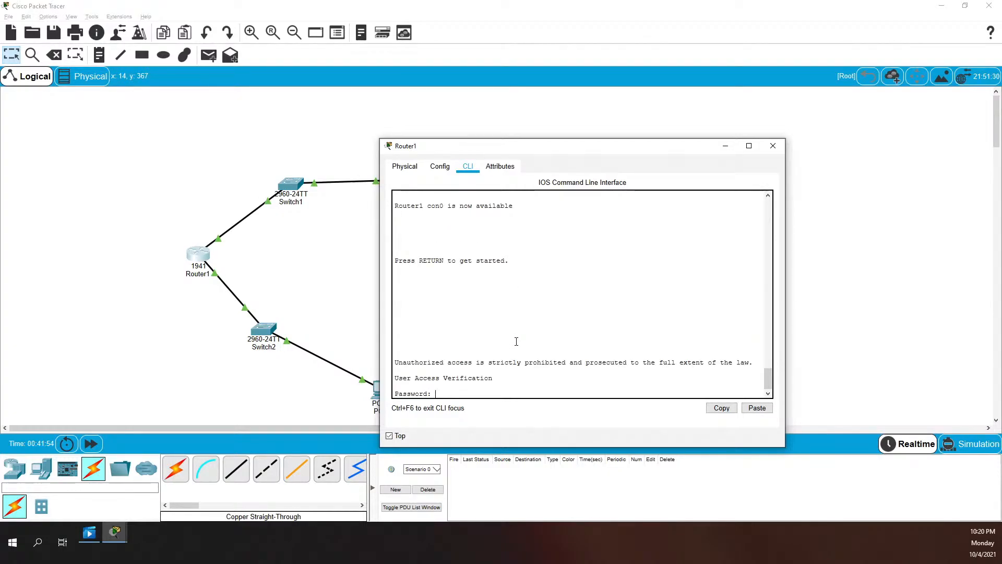
{"action": "key", "text": "Return"}
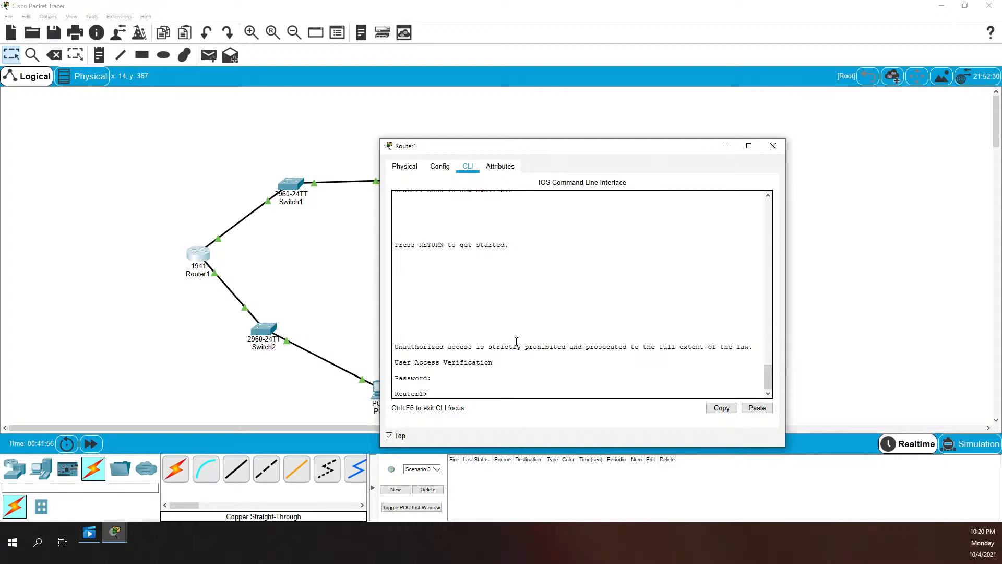
Run show, which returns incomplete command, then help, which triggers a domain lookup
{"action": "type", "text": "hs"}
{"action": "key", "text": "BackSpace"}
{"action": "type", "text": "show"}
{"action": "key", "text": "Return"}
{"action": "type", "text": "help"}
{"action": "key", "text": "Return"}
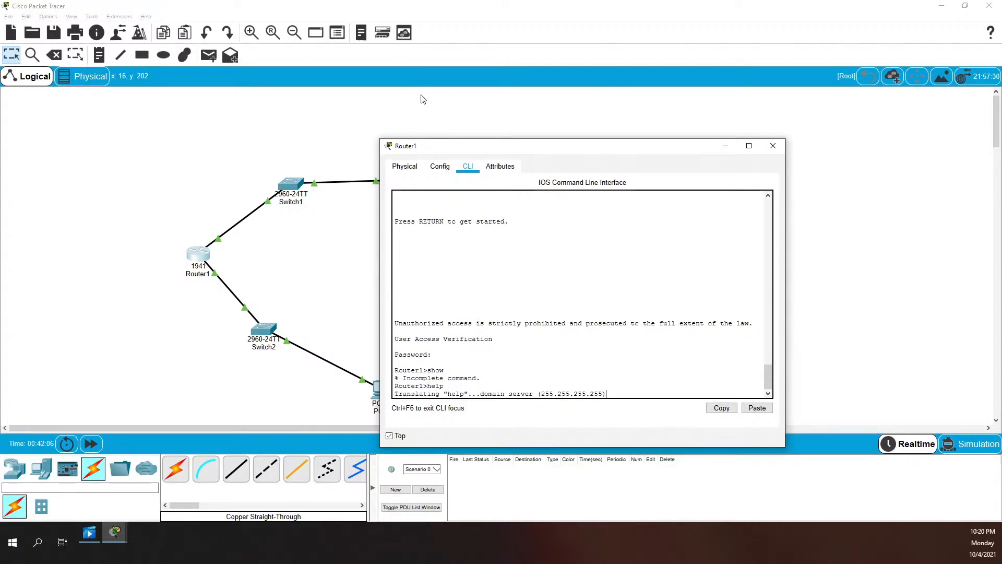
Toggle to Simulation and back to Realtime, move Router1's console right, and open Switch2's window
{"action": "left_click", "coordinate": [962, 448]}
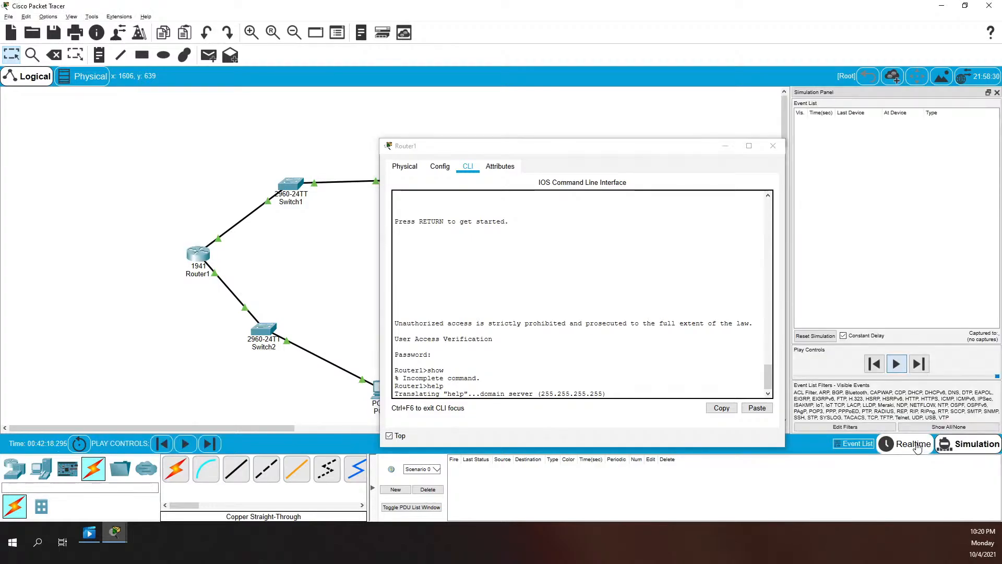
{"action": "left_click", "coordinate": [914, 448]}
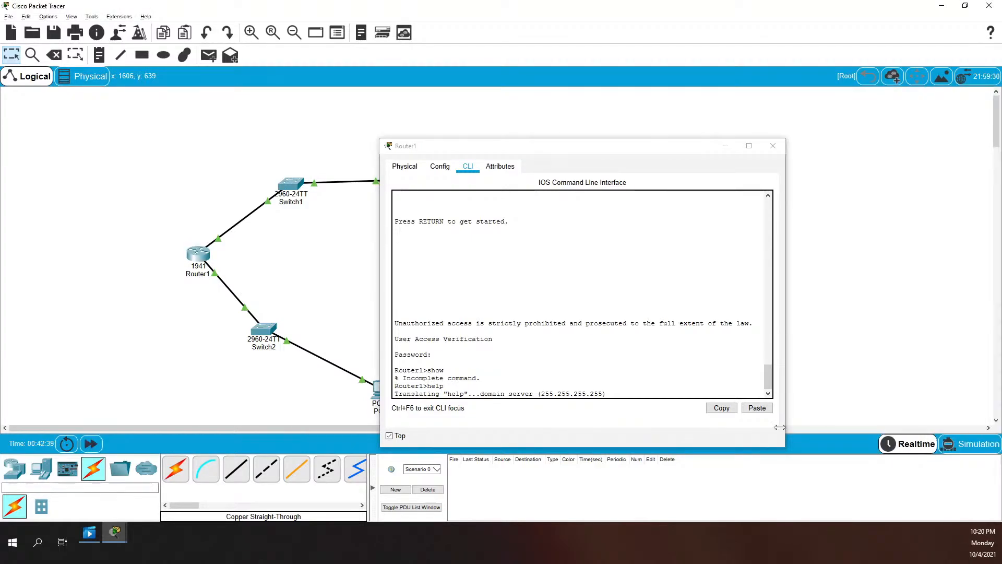
{"action": "left_click", "coordinate": [571, 338]}
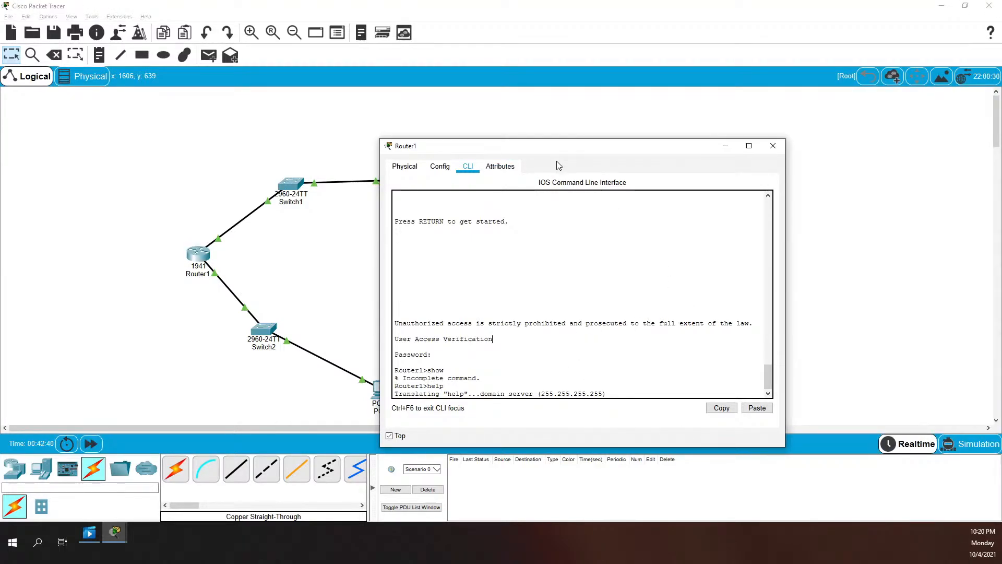
{"action": "left_click_drag", "start_coordinate": [563, 150], "coordinate": [651, 155]}
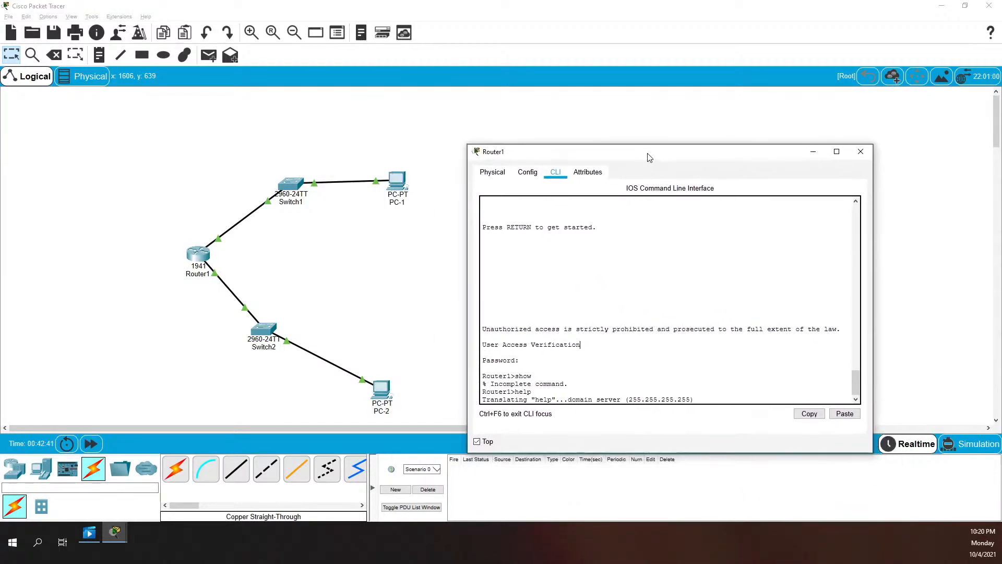
{"action": "left_click", "coordinate": [263, 330]}
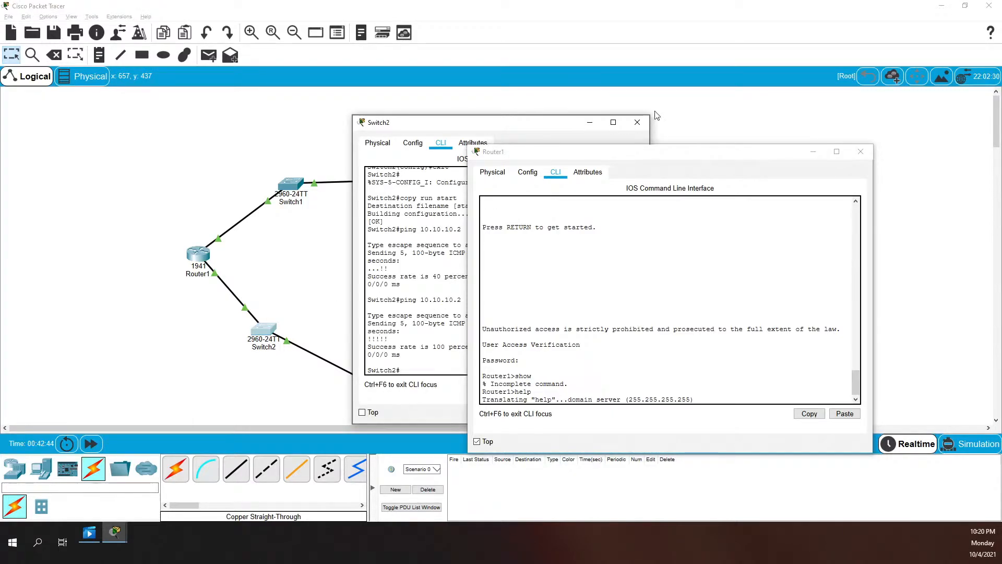
Minimize Router1's console, exit Switch2 to user level, and list Exec commands with ?
{"action": "left_click", "coordinate": [810, 153]}
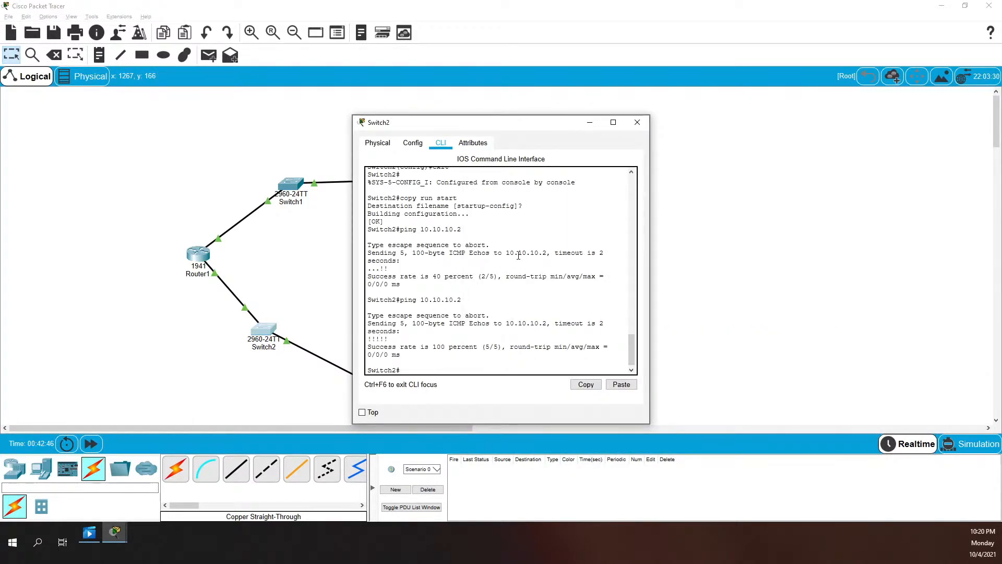
{"action": "type", "text": "exit"}
{"action": "key", "text": "Return"}
{"action": "key", "text": "Return"}
{"action": "key", "text": "Return"}
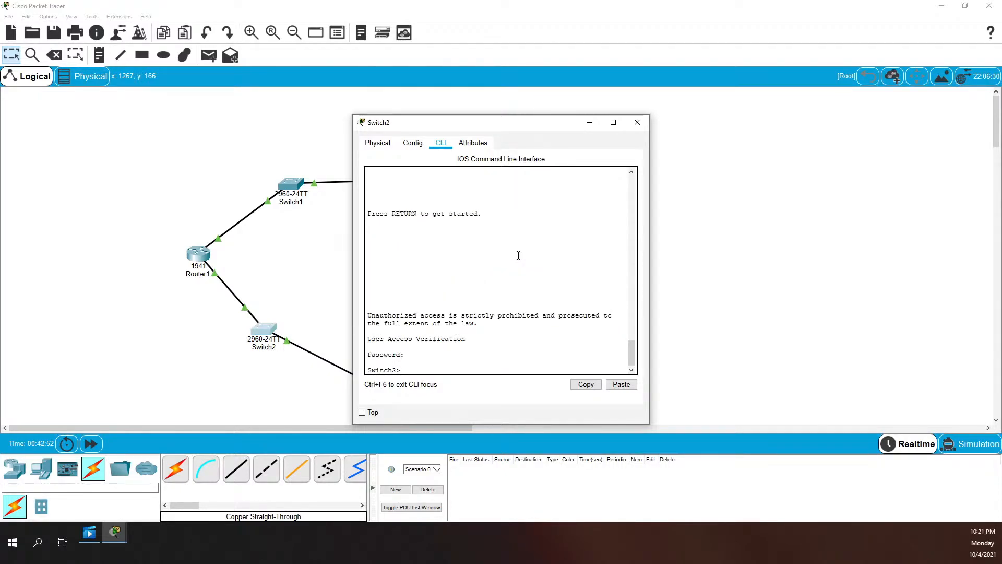
{"action": "type", "text": "?"}
{"action": "key", "text": "Return"}
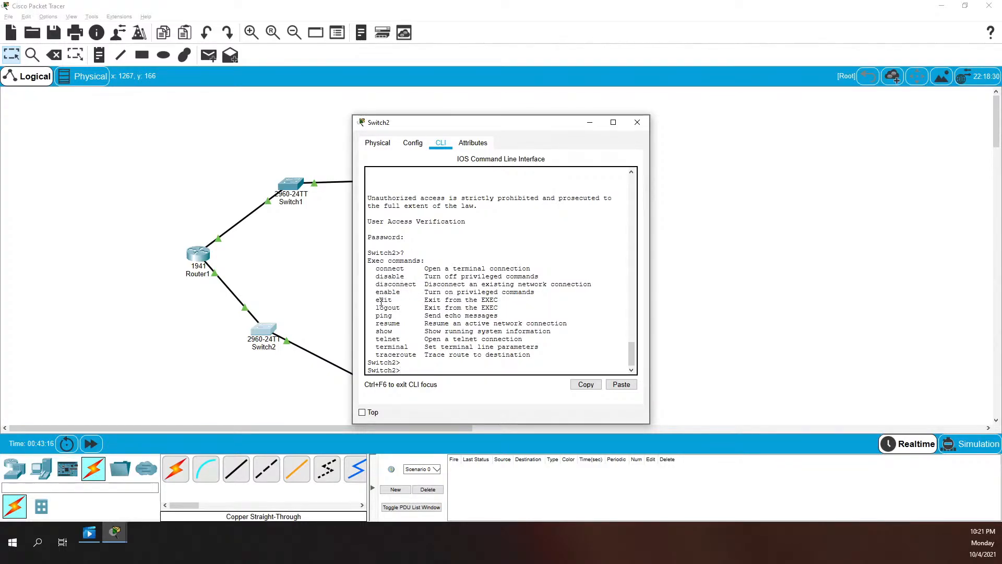
List Switch2's show subcommands (arp through vtp) with show ? and scroll the output
{"action": "left_click_drag", "start_coordinate": [498, 306], "coordinate": [373, 301]}
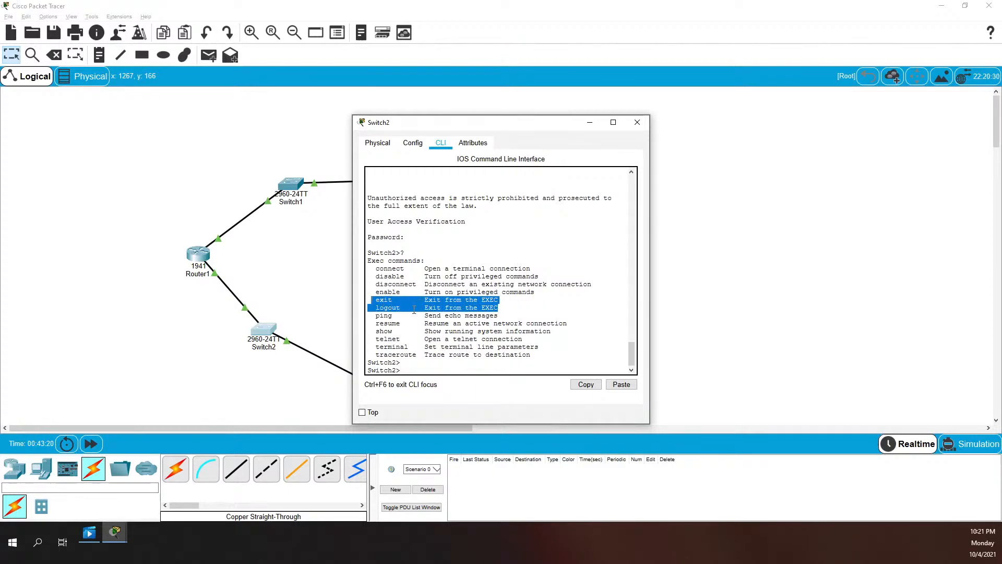
{"action": "left_click", "coordinate": [396, 317]}
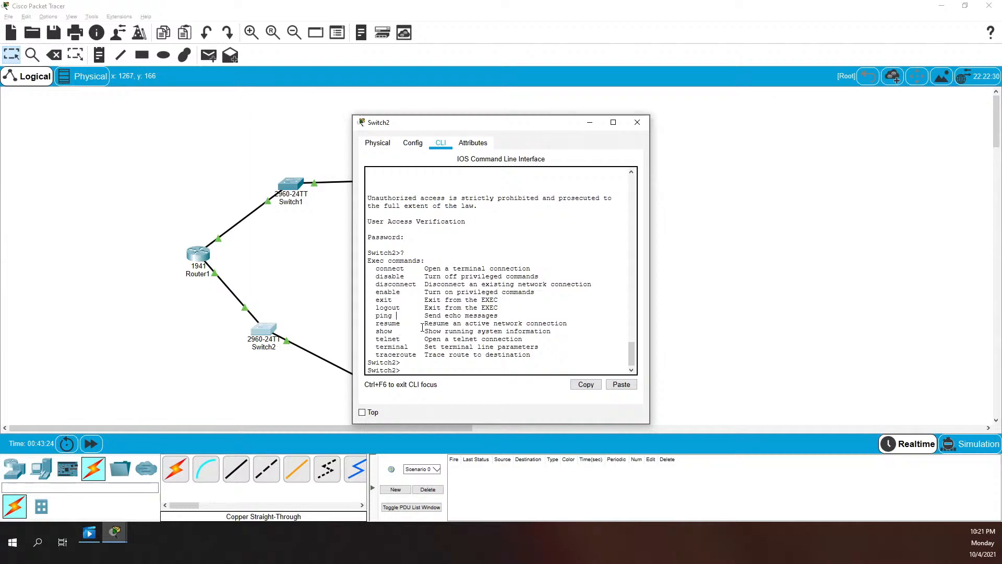
{"action": "type", "text": "show /?"}
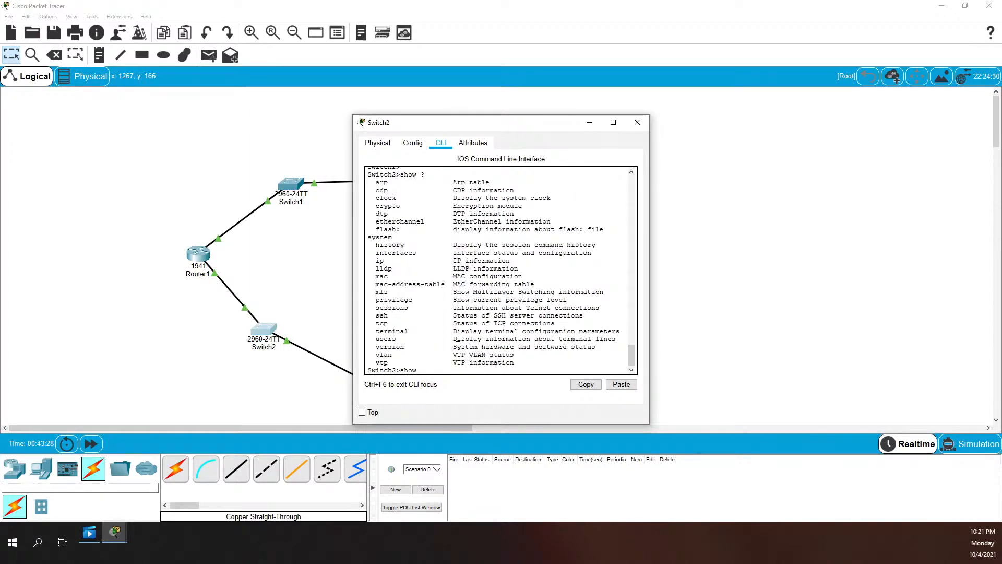
{"action": "scroll", "coordinate": [457, 284], "scroll_direction": "up", "scroll_amount": 3}
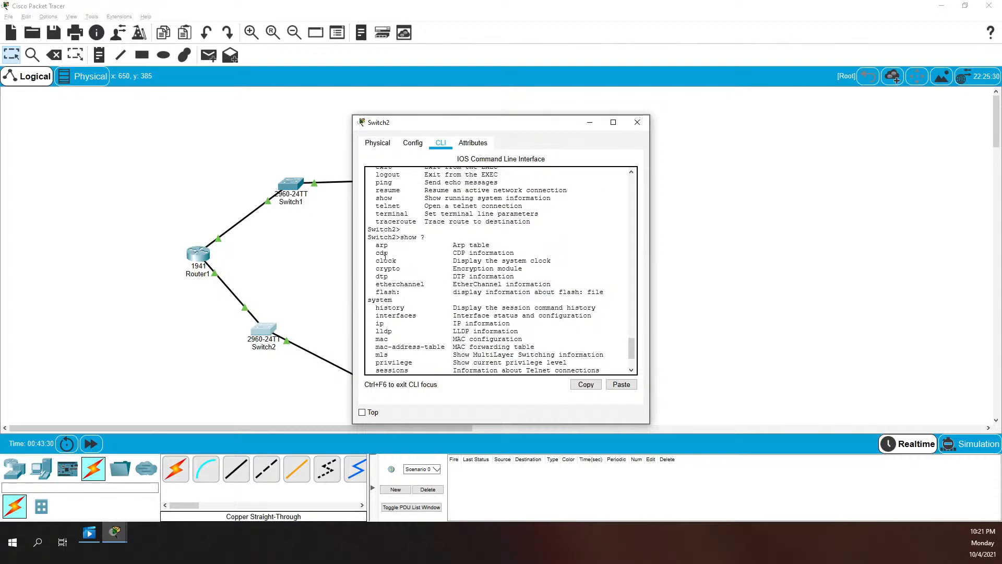
{"action": "scroll", "coordinate": [415, 240], "scroll_direction": "down", "scroll_amount": 3}
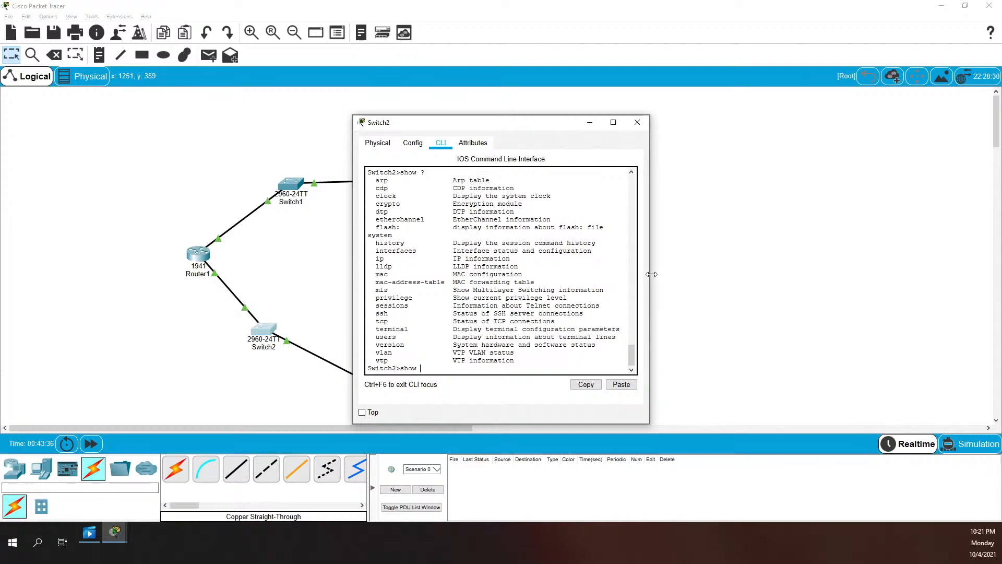
Widen Switch2's console window and issue enable to reach the password prompt
{"action": "left_click_drag", "start_coordinate": [649, 282], "coordinate": [779, 288]}
{"action": "scroll", "coordinate": [482, 258], "scroll_direction": "up", "scroll_amount": 3}
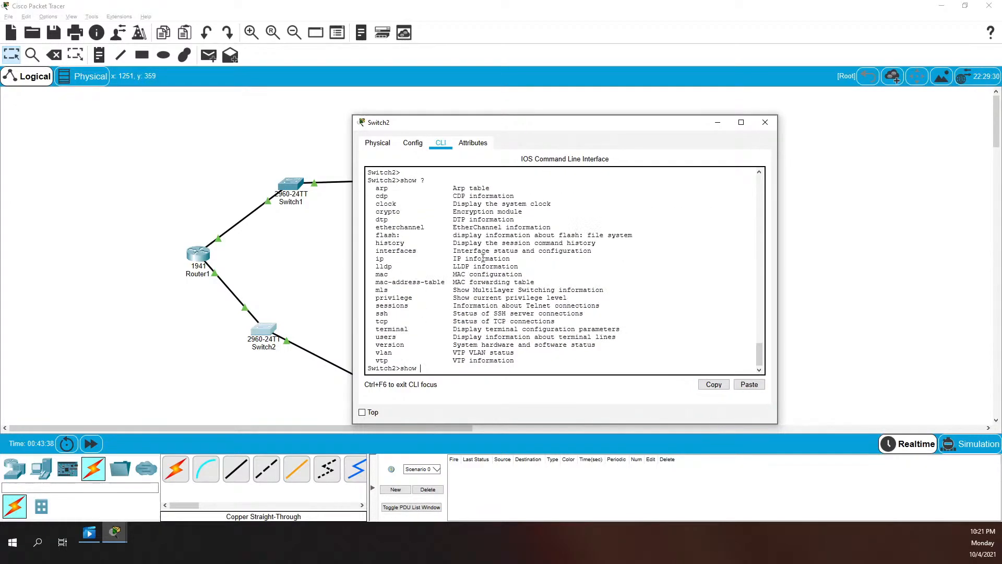
{"action": "type", "text": "ex"}
{"action": "key", "text": "BackSpace"}
{"action": "key", "text": "BackSpace"}
{"action": "key", "text": "BackSpace"}
{"action": "key", "text": "BackSpace"}
{"action": "key", "text": "BackSpace"}
{"action": "key", "text": "BackSpace"}
{"action": "type", "text": "ex"}
{"action": "type", "text": "n"}
{"action": "key", "text": "Return"}
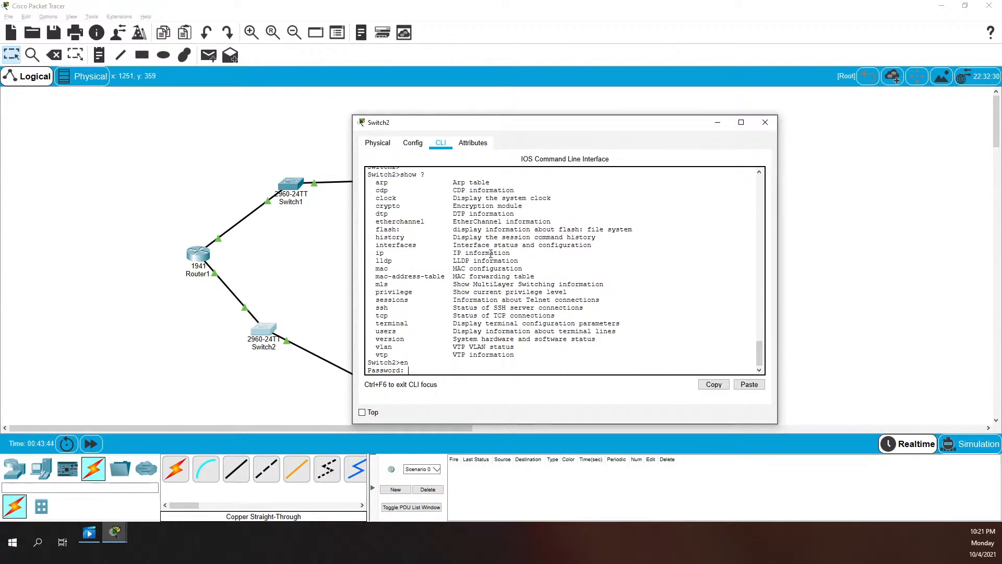
Submit the enable password, then display Switch2's full privileged Exec command list through write
{"action": "key", "text": "Return"}
{"action": "key", "text": "Return"}
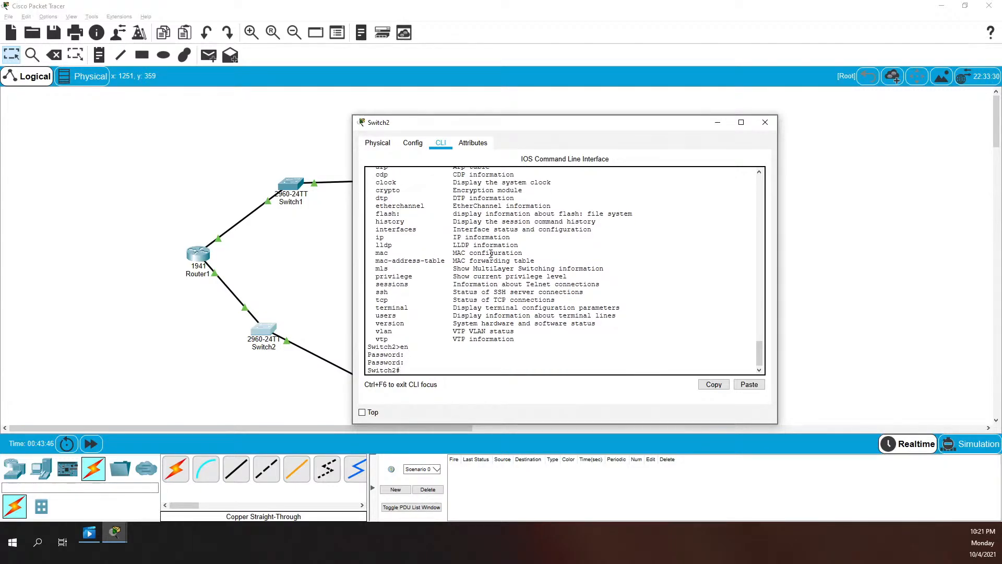
{"action": "type", "text": "?"}
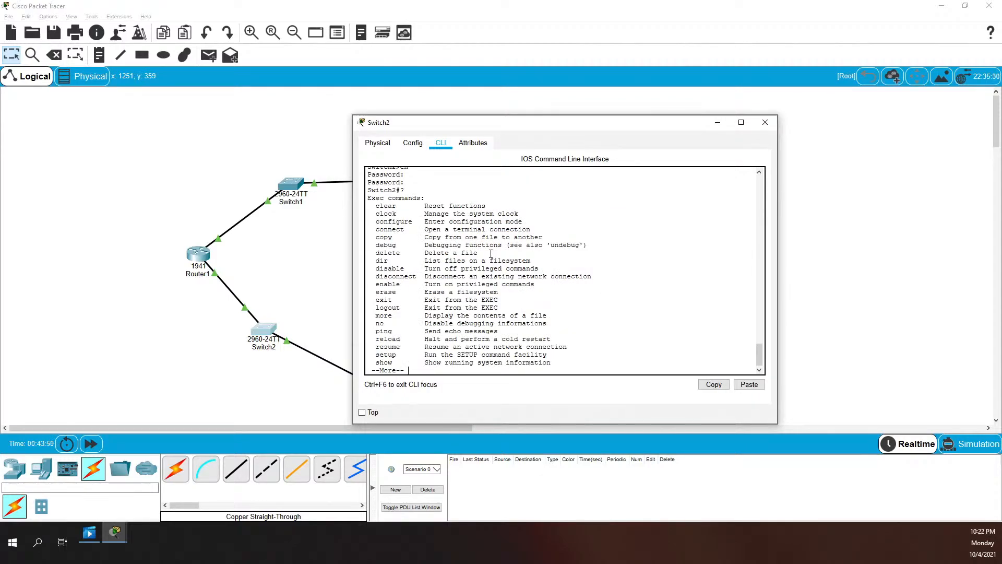
{"action": "key", "text": "space"}
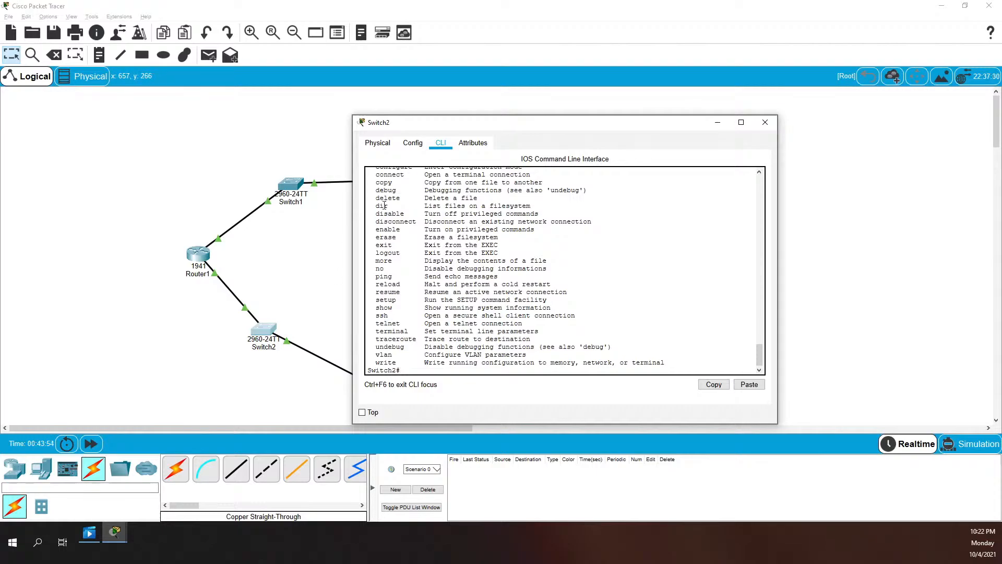
{"action": "scroll", "coordinate": [491, 254], "scroll_direction": "up", "scroll_amount": 3}
{"action": "scroll", "coordinate": [487, 249], "scroll_direction": "down", "scroll_amount": 1}
{"action": "scroll", "coordinate": [488, 249], "scroll_direction": "down", "scroll_amount": 2}
{"action": "scroll", "coordinate": [438, 245], "scroll_direction": "up", "scroll_amount": 1}
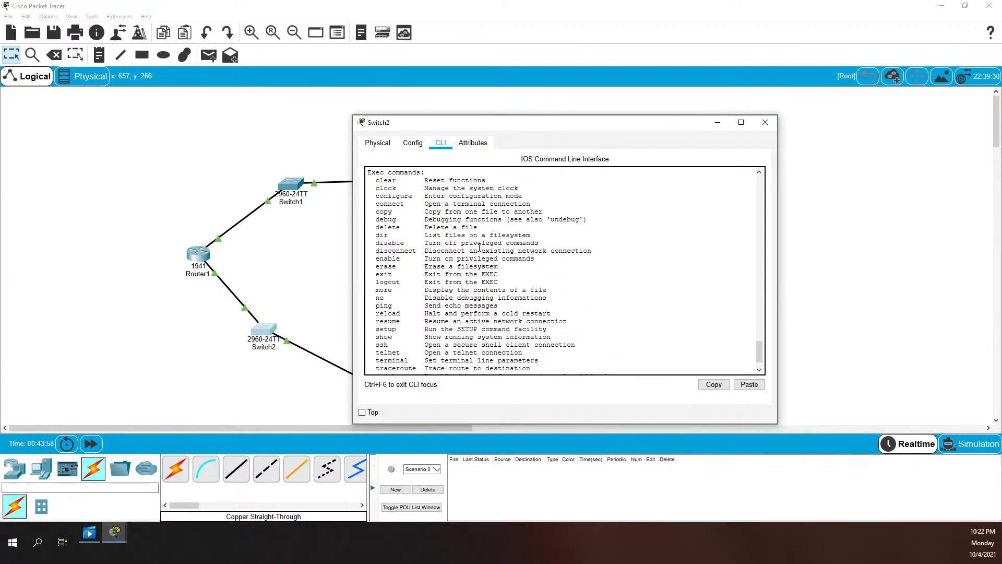
{"action": "scroll", "coordinate": [479, 247], "scroll_direction": "up", "scroll_amount": 1}
{"action": "scroll", "coordinate": [495, 292], "scroll_direction": "down", "scroll_amount": 2}
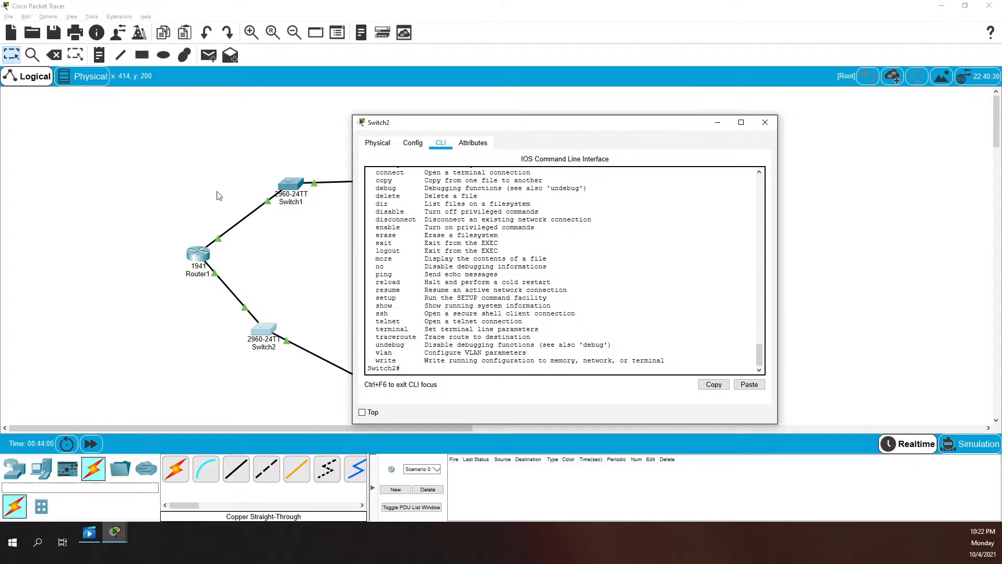
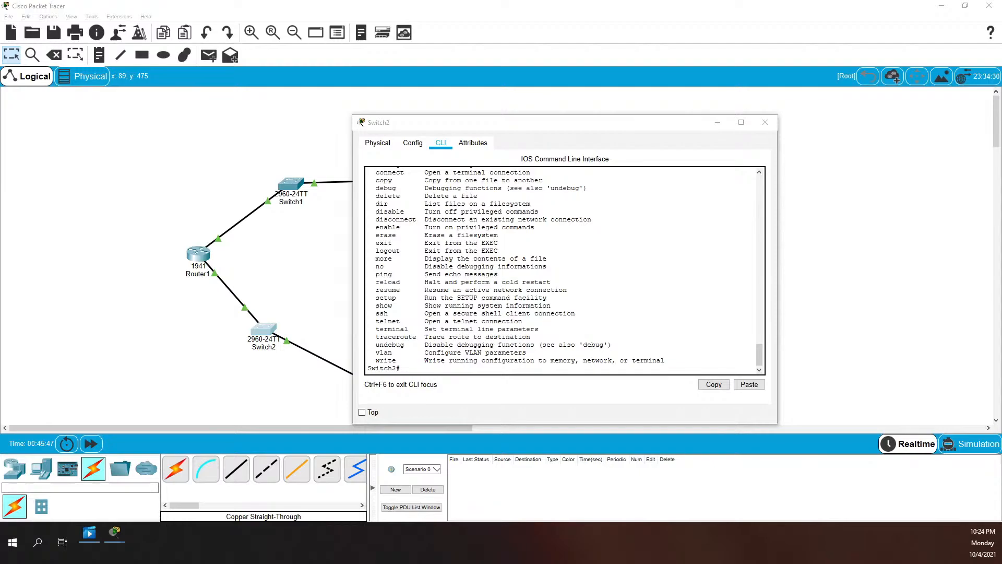
Run show vlan on Switch2 to review VLAN 1 'default' and its ports, then close the window
{"action": "left_click", "coordinate": [594, 287]}
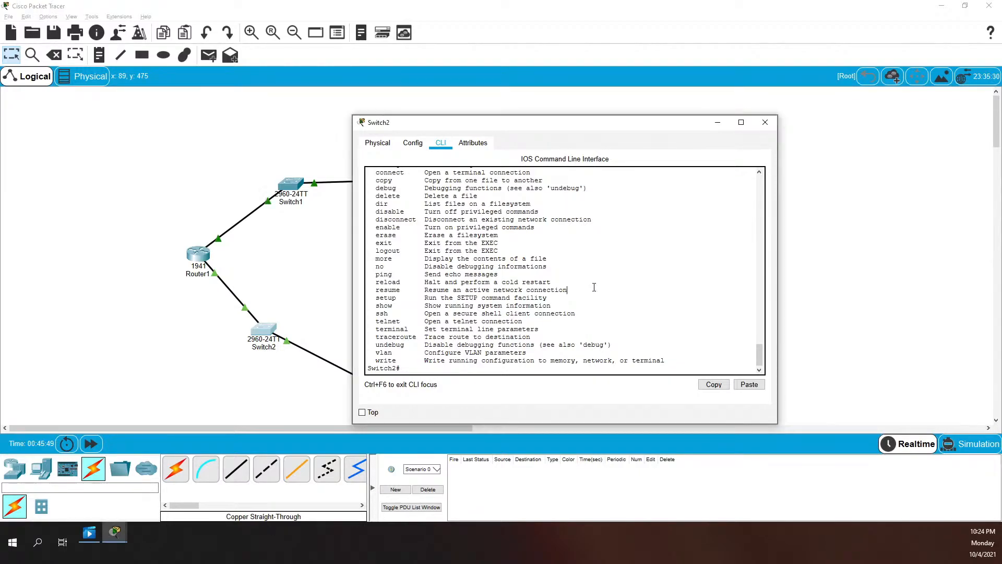
{"action": "type", "text": "show vlan"}
{"action": "key", "text": "Return"}
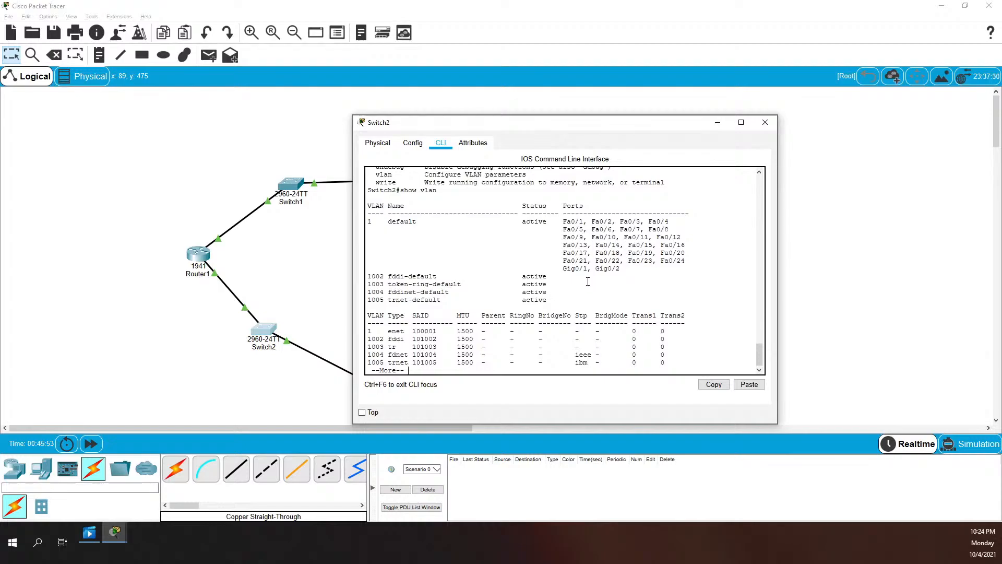
{"action": "left_click_drag", "start_coordinate": [561, 219], "coordinate": [685, 261]}
{"action": "left_click_drag", "start_coordinate": [379, 221], "coordinate": [437, 222]}
{"action": "left_click", "coordinate": [426, 221]}
{"action": "key", "text": "space"}
{"action": "scroll", "coordinate": [418, 336], "scroll_direction": "up", "scroll_amount": 5}
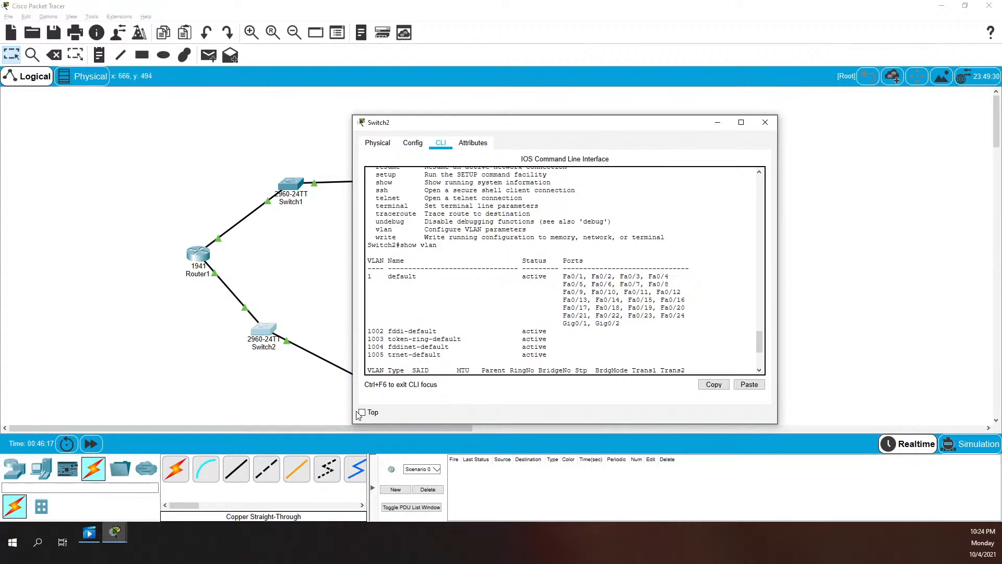
{"action": "left_click", "coordinate": [293, 403]}
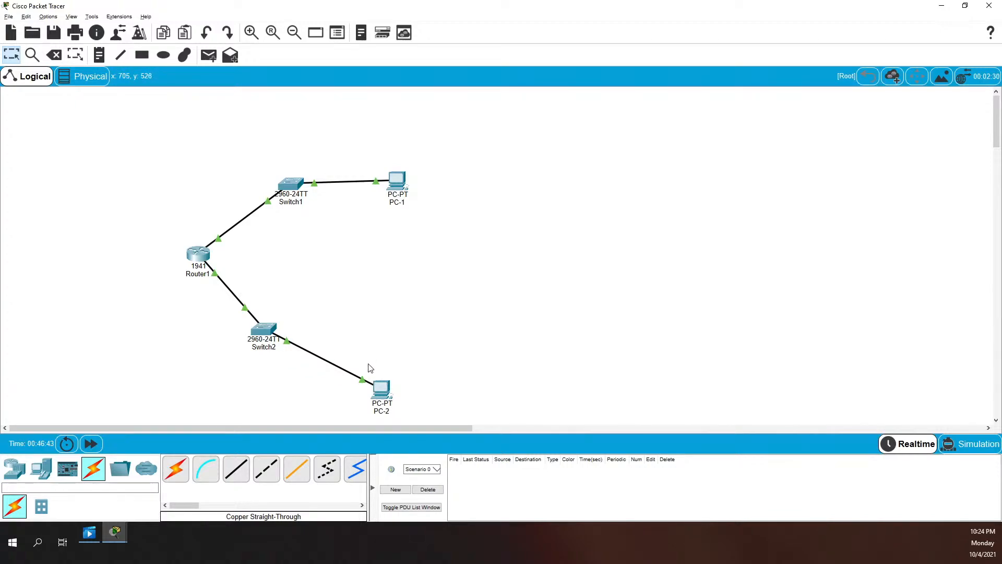
Check PC-2's successful ping replies from 10.10.10.10, then put its window away
{"action": "left_click", "coordinate": [386, 392]}
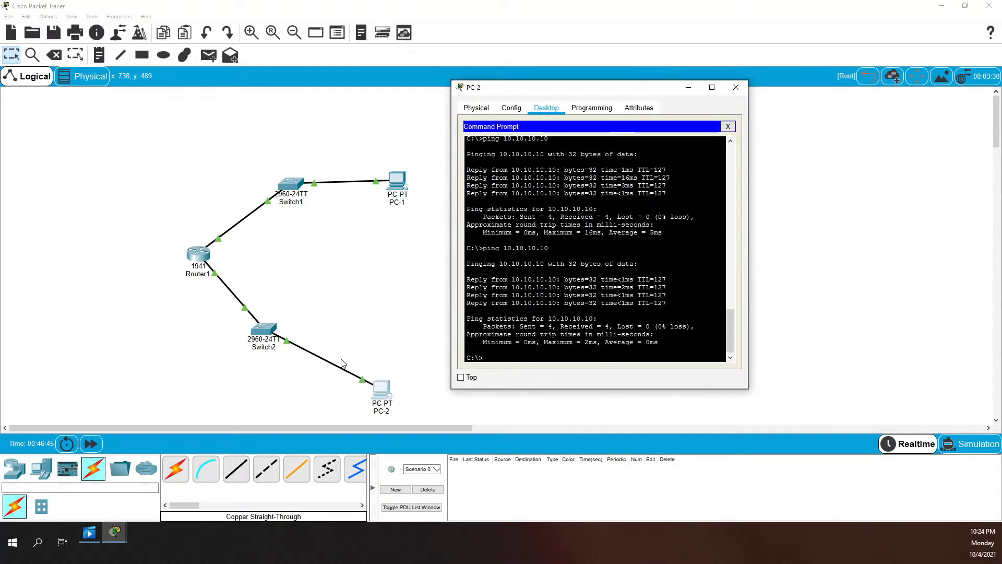
{"action": "left_click", "coordinate": [389, 351]}
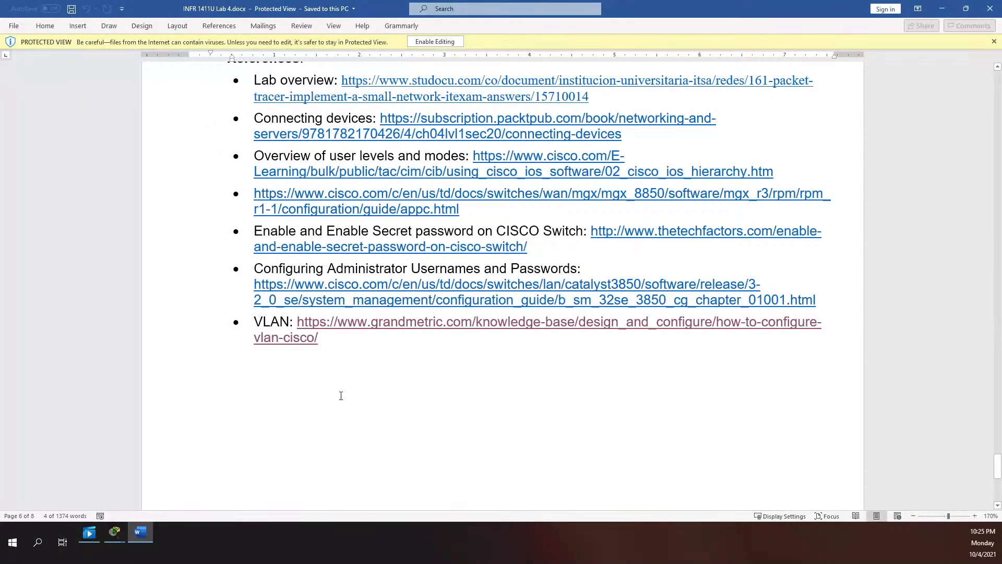
Enable editing in the lab document and start a new line below the references
{"action": "left_click", "coordinate": [417, 43]}
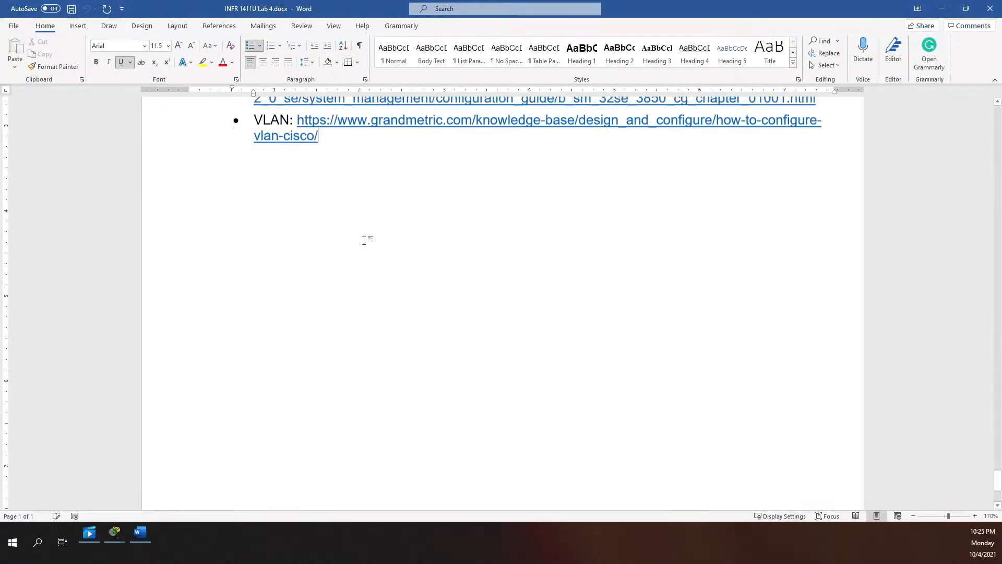
{"action": "scroll", "coordinate": [364, 240], "scroll_direction": "up", "scroll_amount": 1}
{"action": "left_click", "coordinate": [396, 241]}
{"action": "key", "text": "Return"}
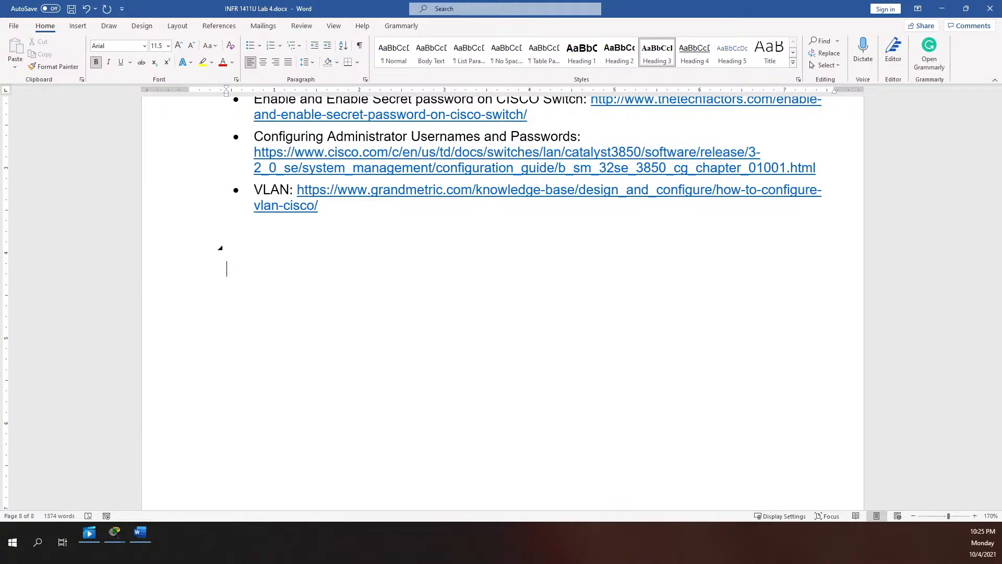
Type the networks 10.10.10.0 /24 and 10.10.20.0 /24 on separate lines
{"action": "type", "text": "10.10.10.0 /25"}
{"action": "key", "text": "BackSpace"}
{"action": "type", "text": "4"}
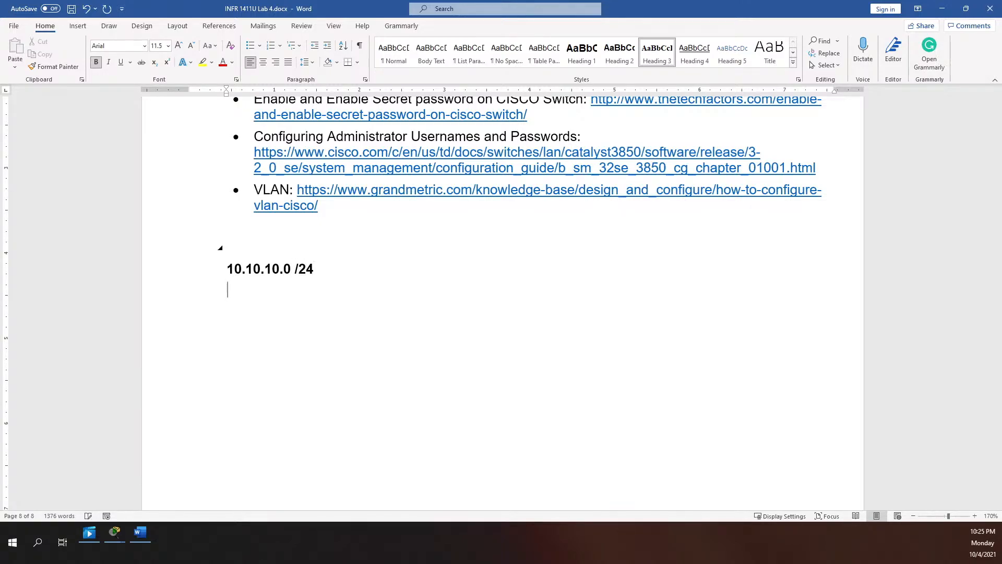
{"action": "type", "text": "10.10.20.0 /24"}
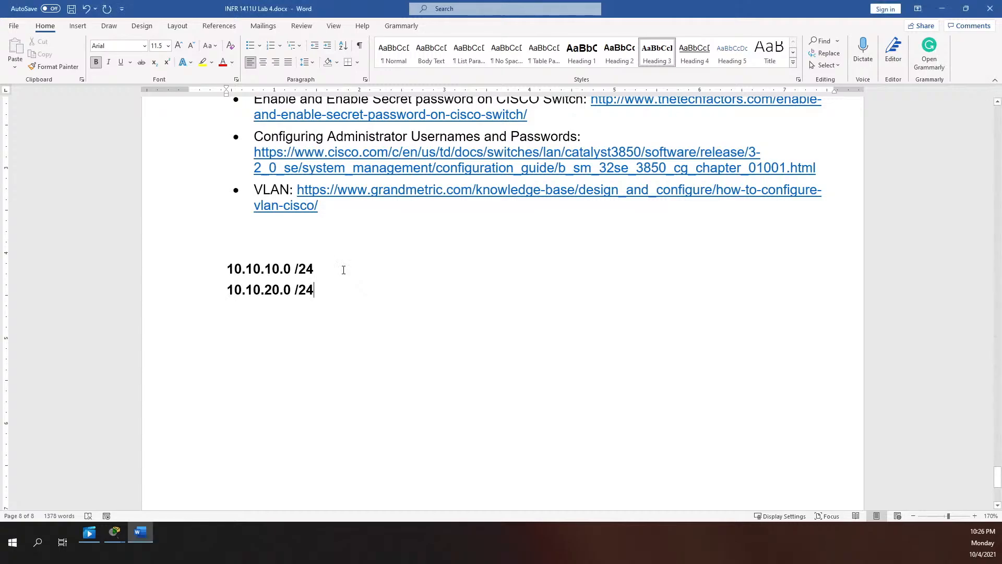
{"action": "left_click", "coordinate": [343, 269]}
Add 255.255.255.0 beside both networks and type the binary mask 11111111.11111111.1111111.0 below
{"action": "type", "text": "255.255.255.0"}
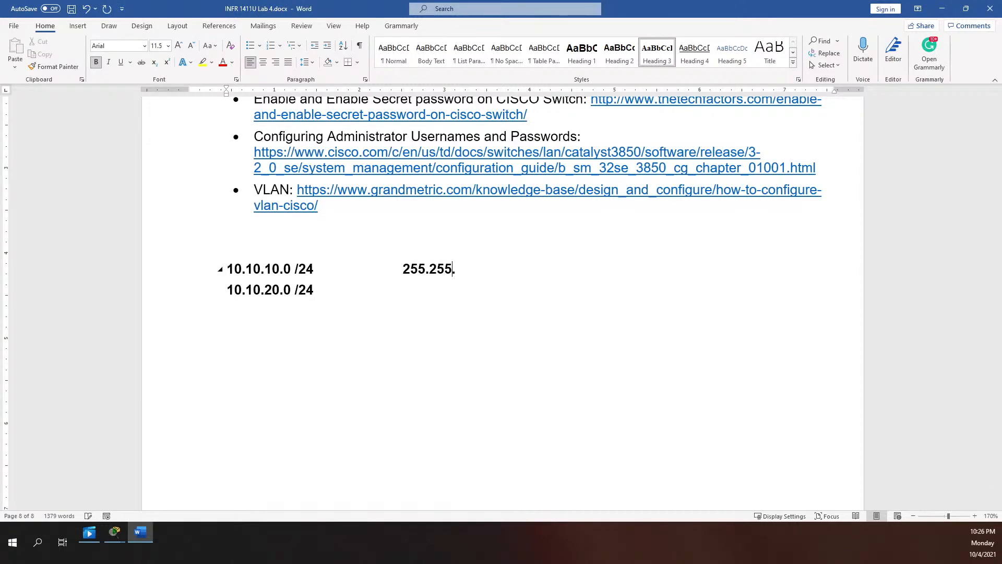
{"action": "left_click", "coordinate": [320, 289]}
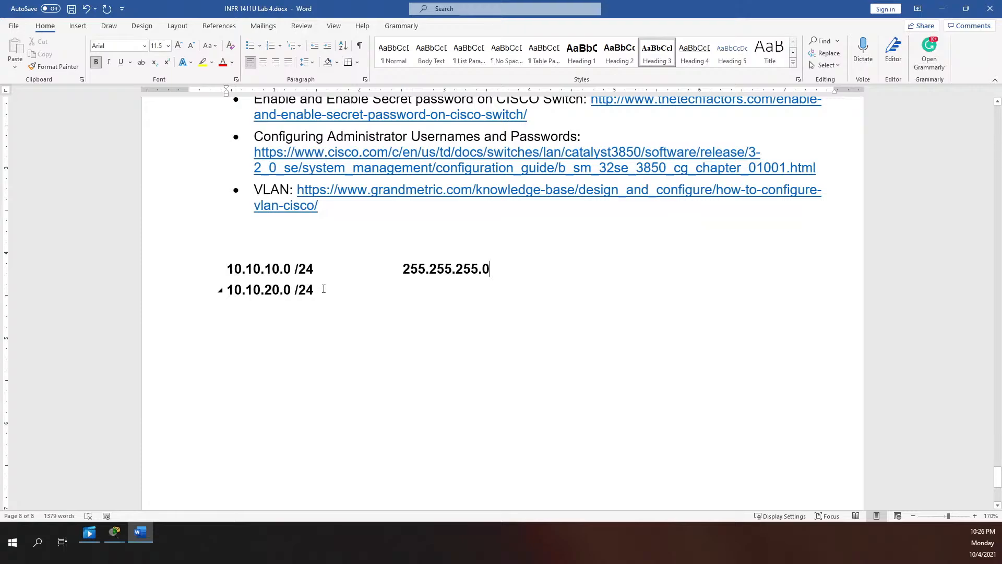
{"action": "type", "text": "255.255.255.0"}
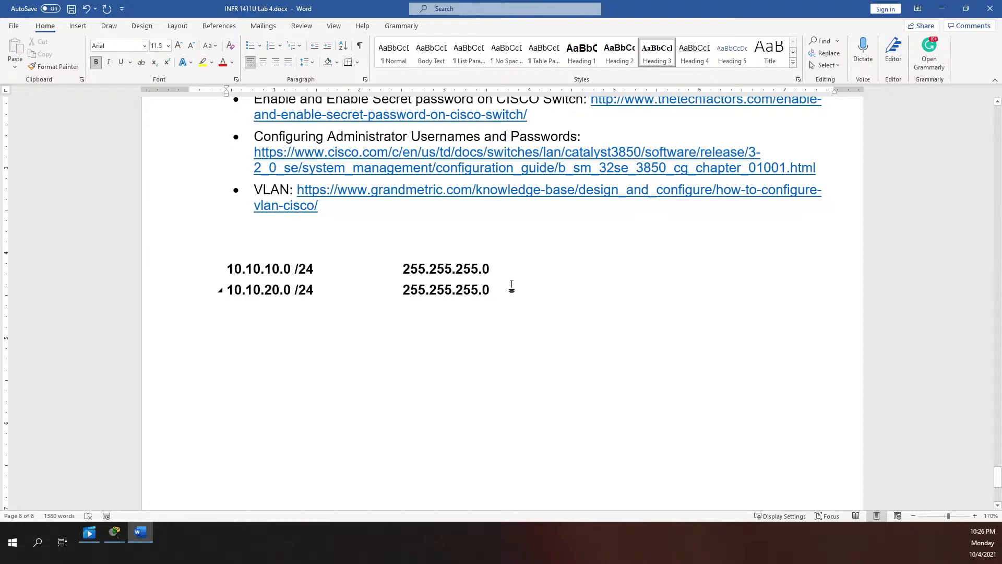
{"action": "key", "text": "Return"}
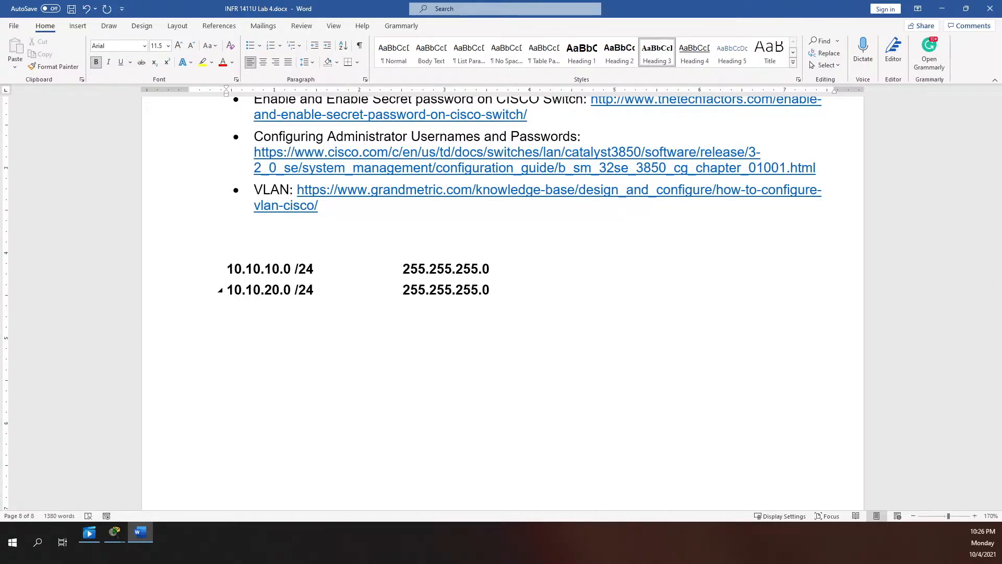
{"action": "type", "text": "11111111.11111111.1111"}
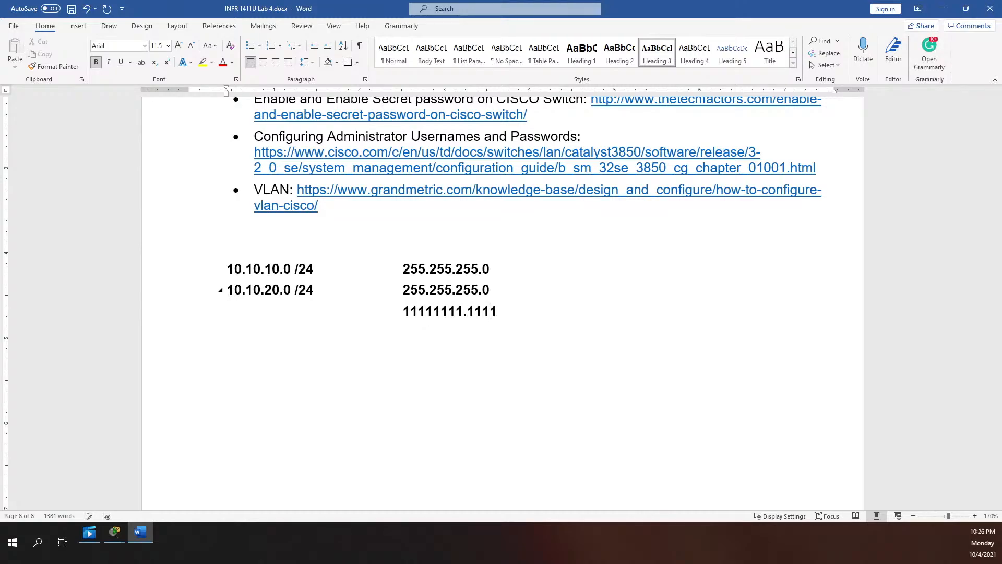
{"action": "type", "text": "111.0"}
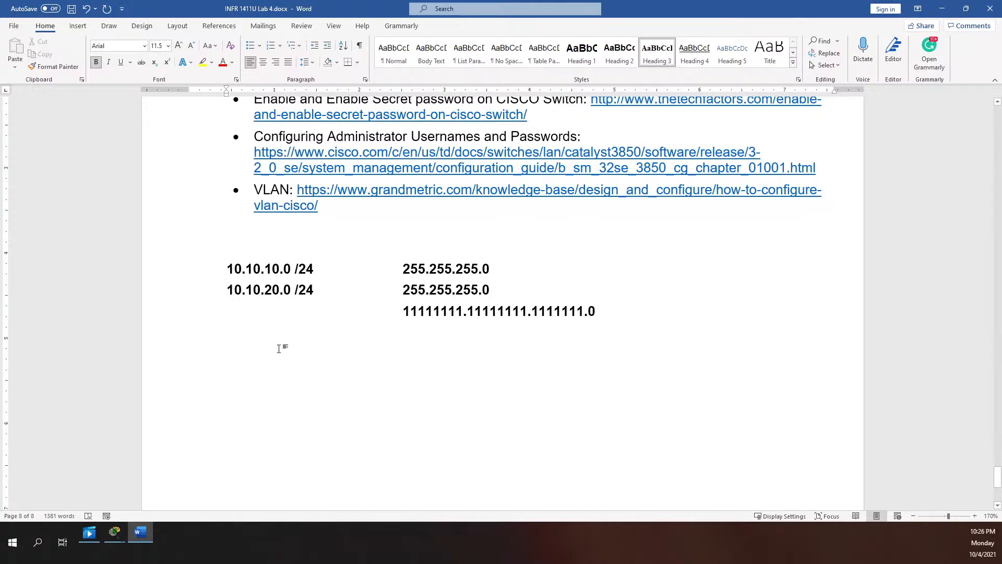
Write 10.10.20.0 in binary as 00001010.00001010.00010100.0 and tab the second mask further right
{"action": "left_click", "coordinate": [238, 316]}
{"action": "key", "text": "Delete"}
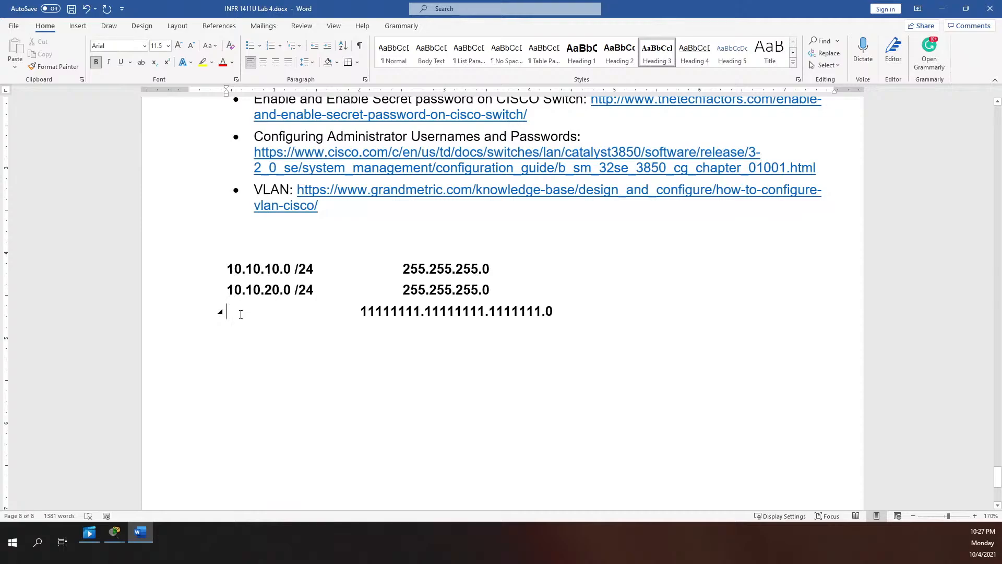
{"action": "type", "text": "0"}
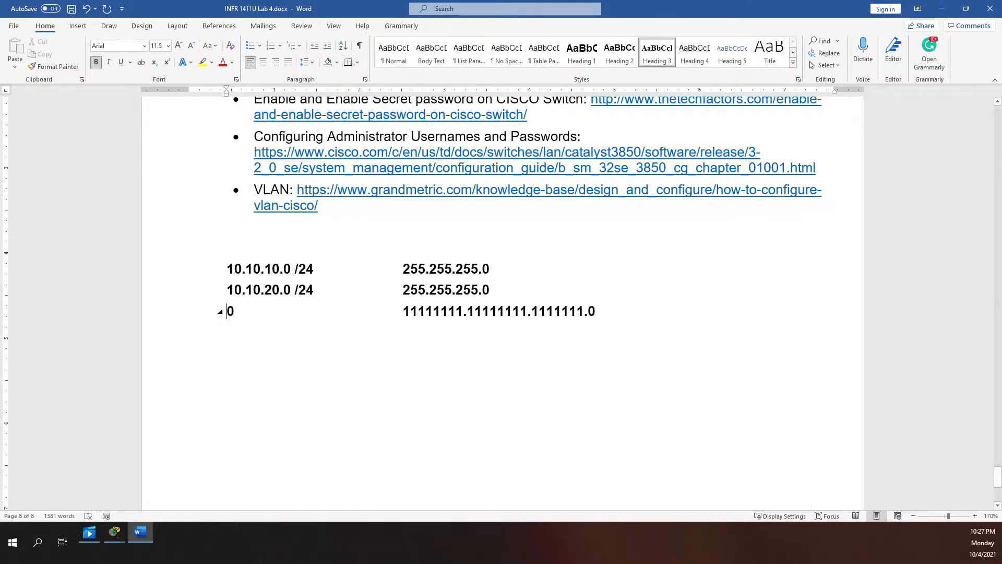
{"action": "type", "text": "0"}
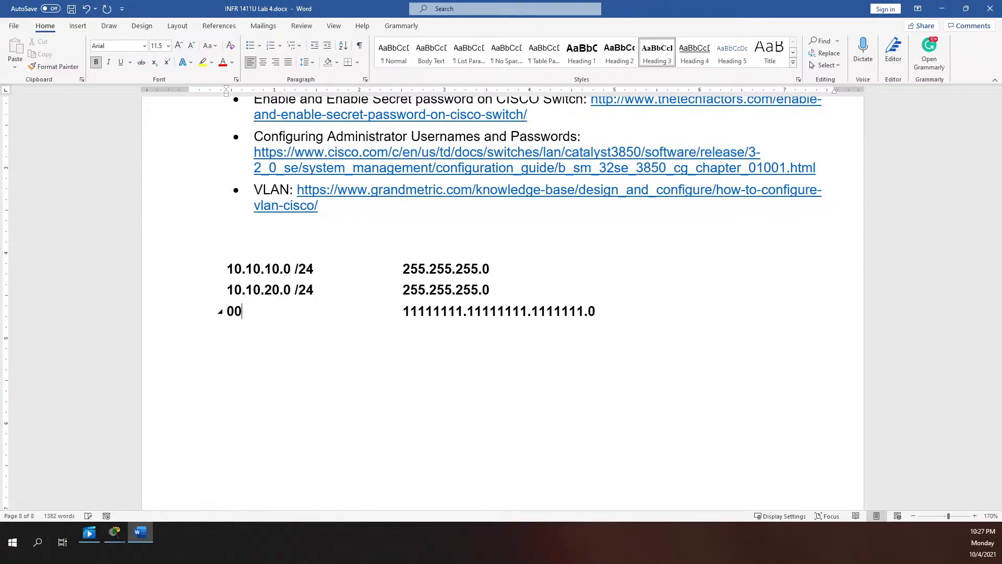
{"action": "type", "text": "00101"}
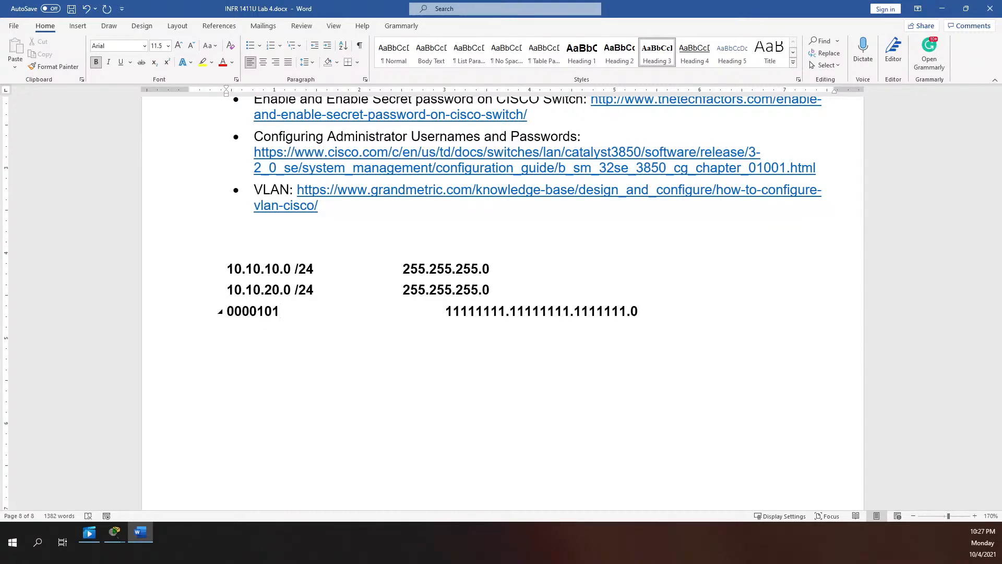
{"action": "type", "text": "0"}
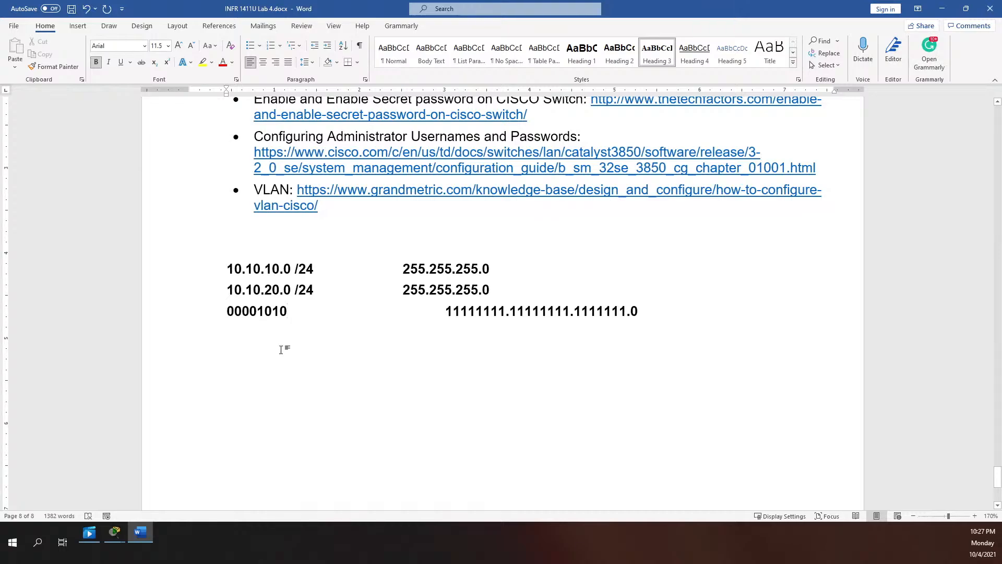
{"action": "type", "text": "."}
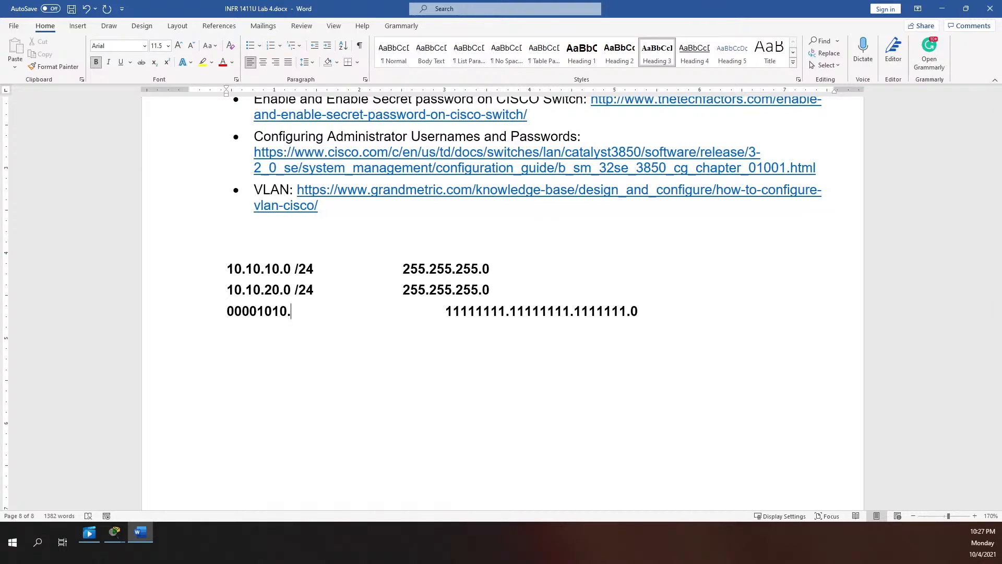
{"action": "type", "text": "0000"}
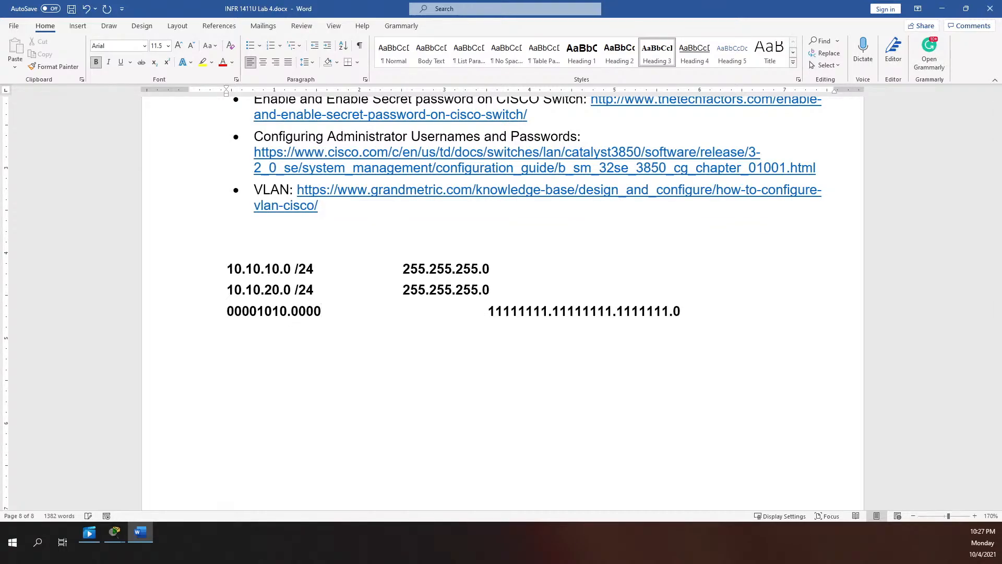
{"action": "type", "text": "1010.1"}
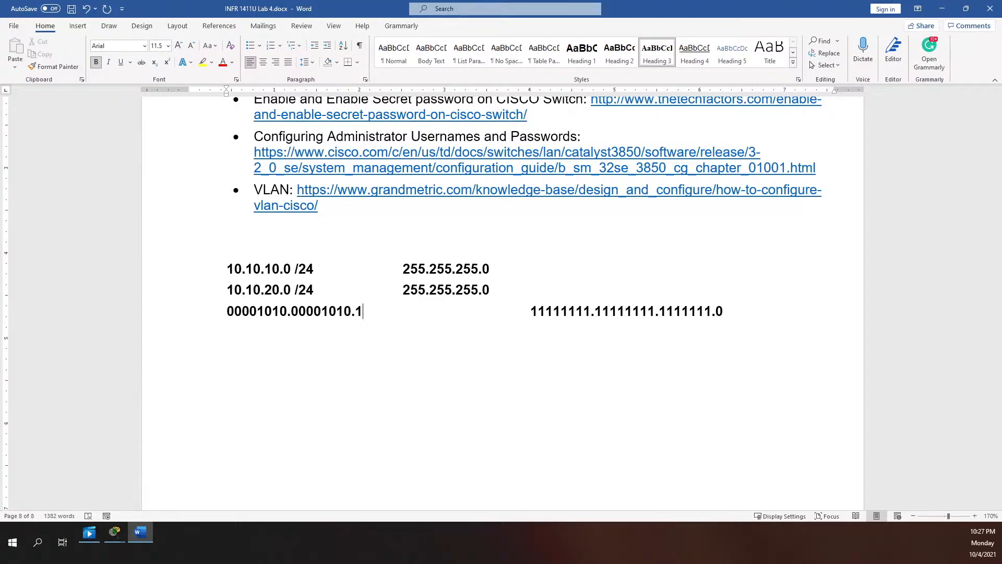
{"action": "key", "text": "BackSpace"}
{"action": "type", "text": "000"}
{"action": "type", "text": "101"}
{"action": "type", "text": "000101"}
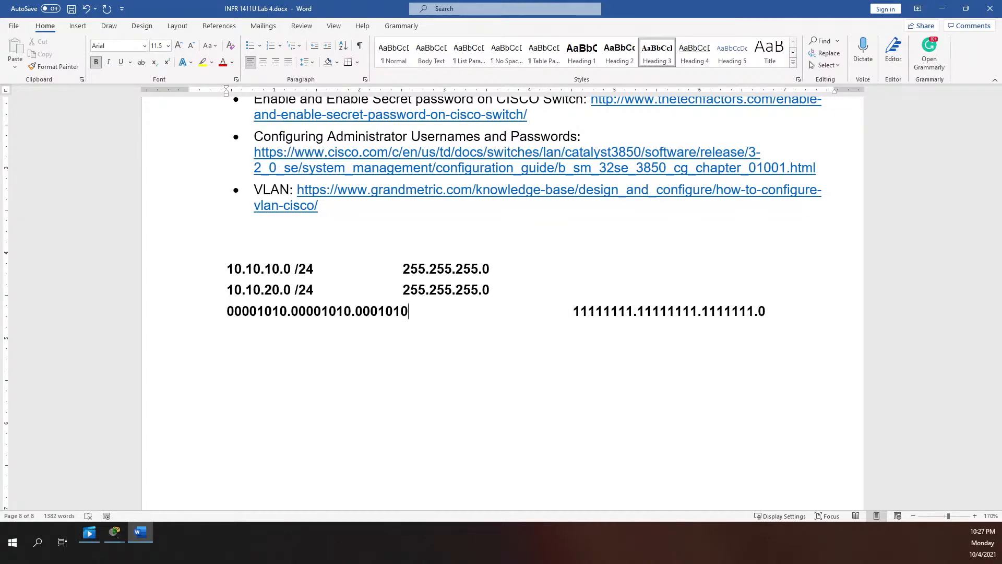
{"action": "type", "text": "0.0"}
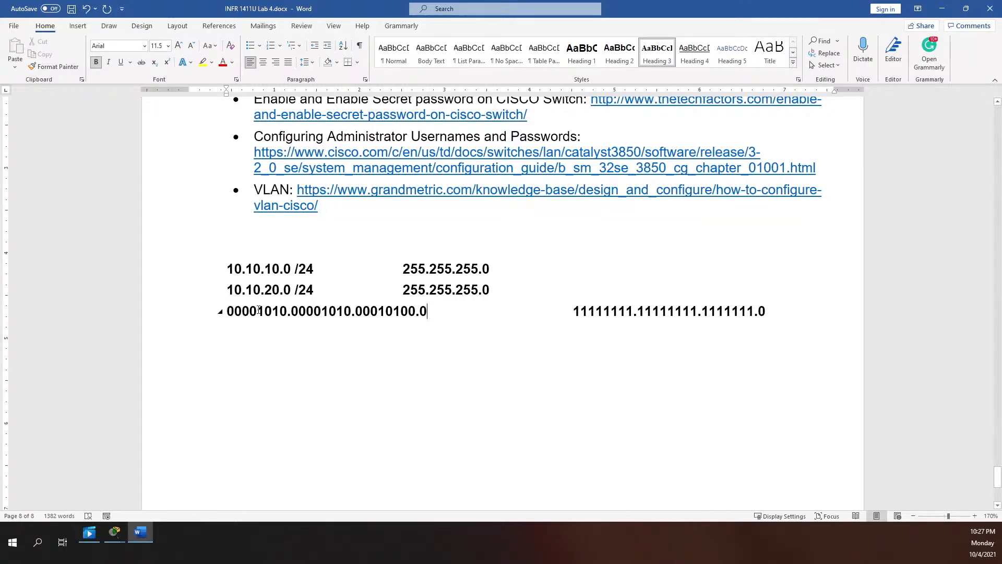
{"action": "left_click", "coordinate": [401, 291]}
{"action": "key", "text": "Tab"}
{"action": "key", "text": "Tab"}
{"action": "key", "text": "Tab"}
{"action": "key", "text": "Tab"}
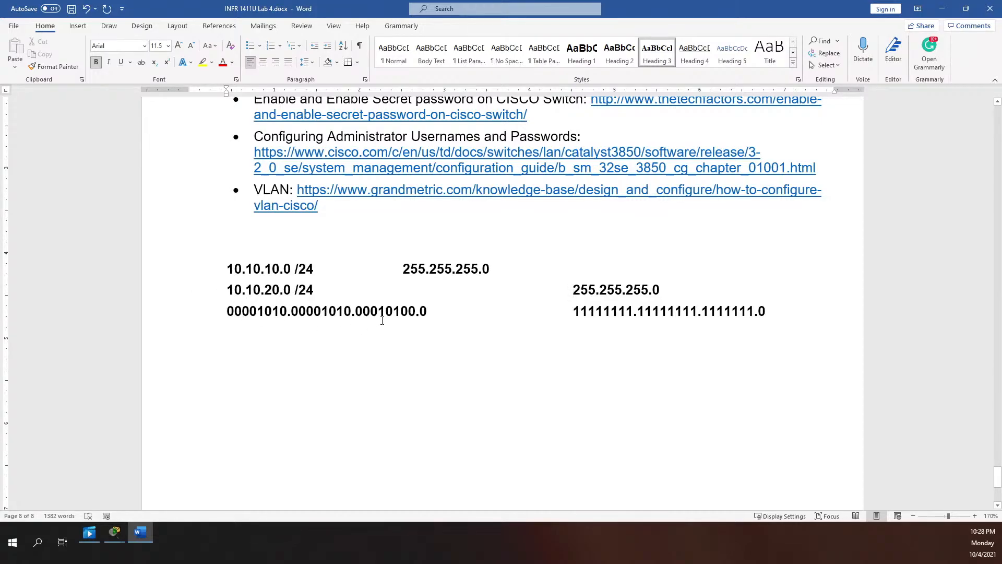
Remove the gap before the binary mask and add a bit-value line 128,64,32,16,8,4,2,1
{"action": "left_click", "coordinate": [579, 312]}
{"action": "left_click", "coordinate": [575, 313]}
{"action": "key", "text": "BackSpace"}
{"action": "key", "text": "BackSpace"}
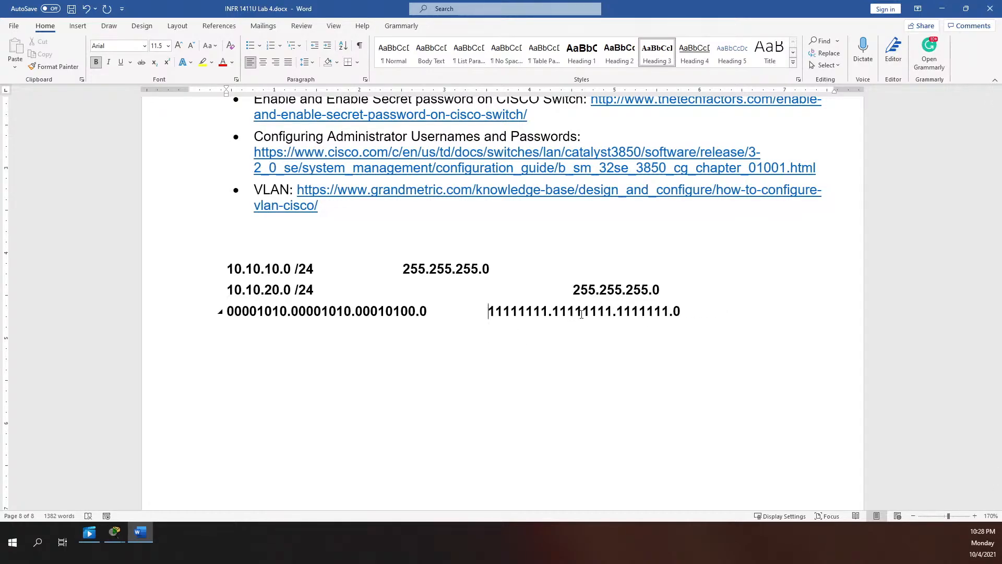
{"action": "left_click", "coordinate": [694, 289]}
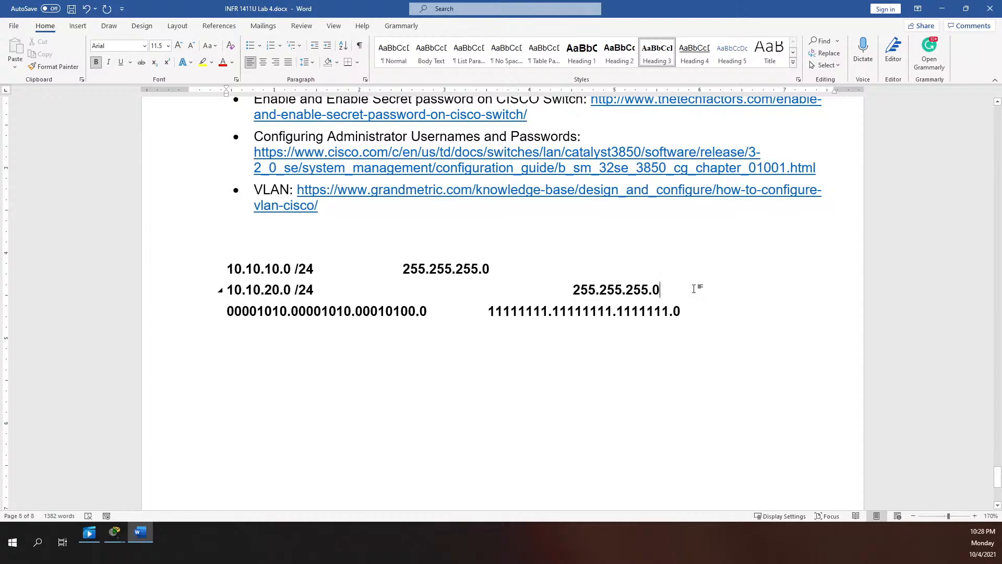
{"action": "key", "text": "Return"}
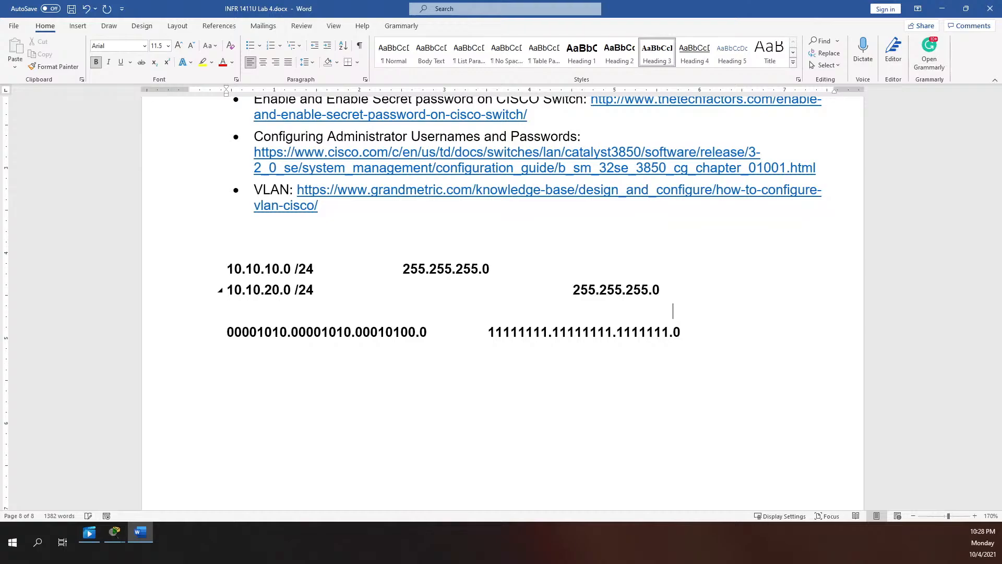
{"action": "type", "text": "128,64,32,"}
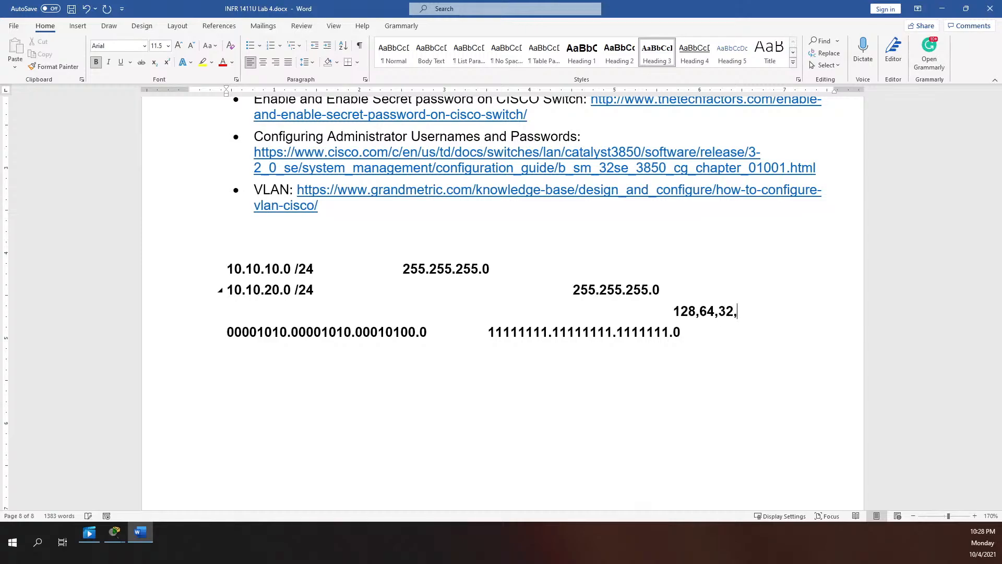
{"action": "type", "text": "16,8,4,2,1"}
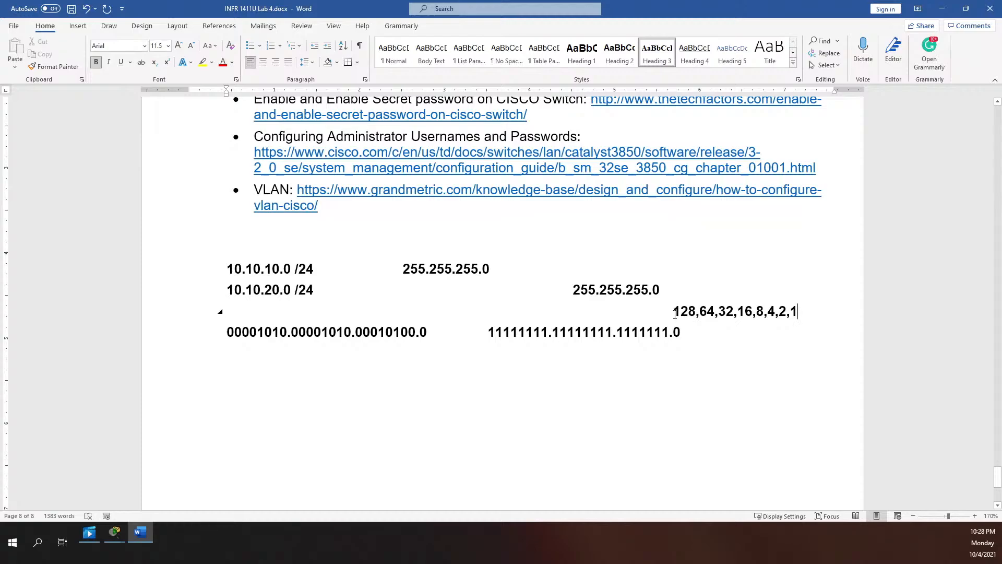
Review the 128,64,32,16,8,4,2,1 bit values, then add a new line below the binary mask
{"action": "left_click_drag", "start_coordinate": [673, 312], "coordinate": [800, 311]}
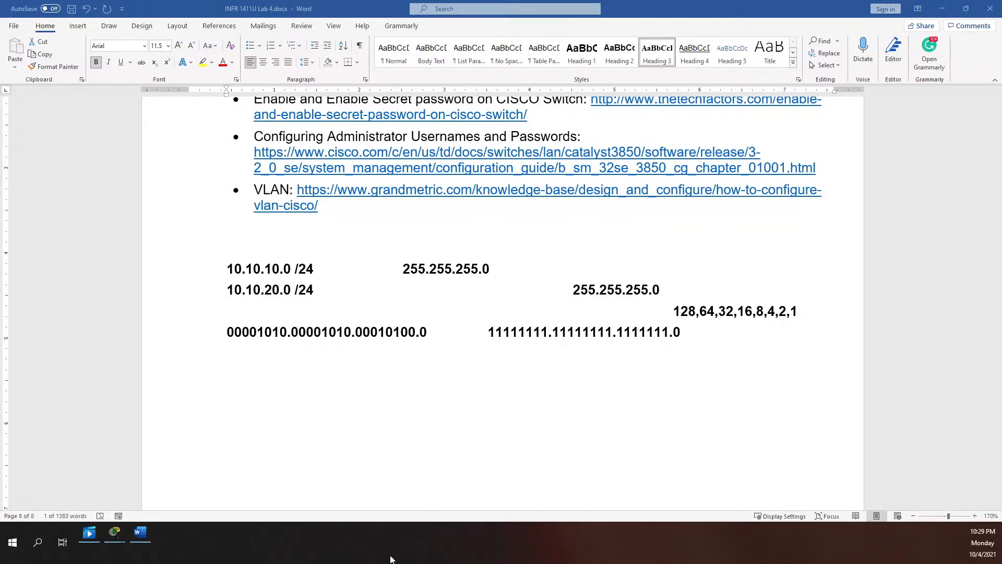
{"action": "double_click", "coordinate": [678, 311]}
{"action": "left_click", "coordinate": [661, 328]}
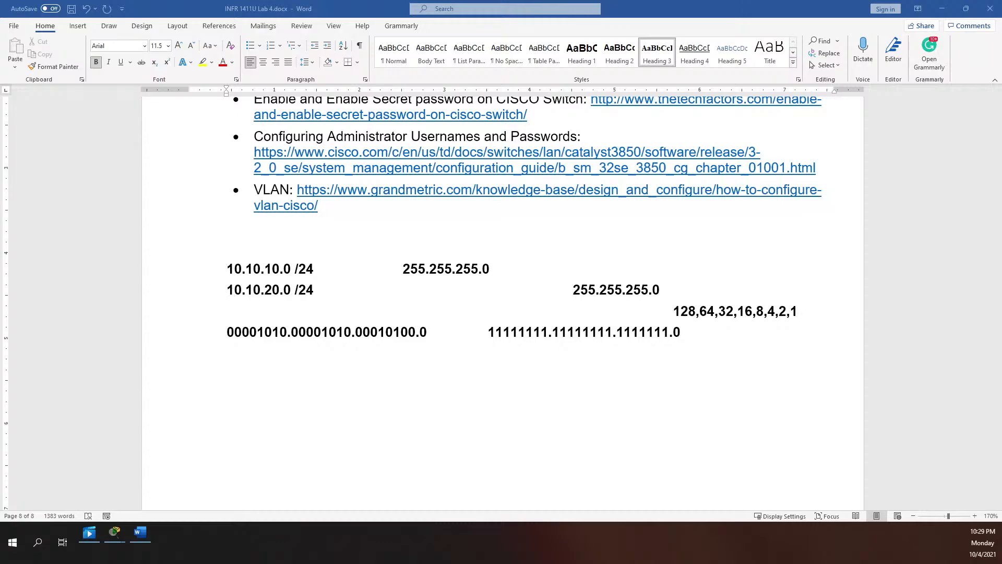
{"action": "left_click", "coordinate": [360, 379]}
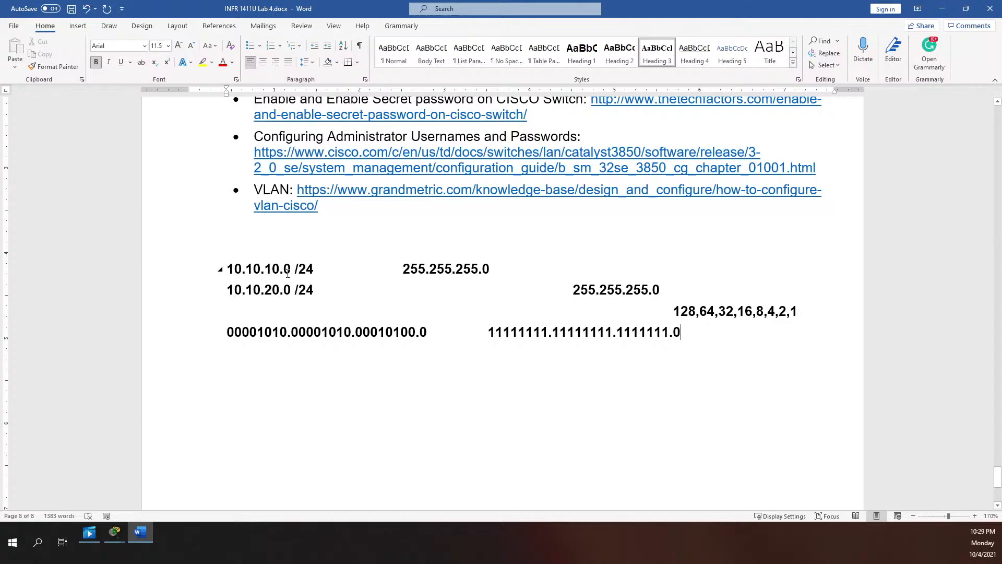
{"action": "key", "text": "Return"}
{"action": "key", "text": "Return"}
Type the lines Class A /8, Class B /16 and Class C /24
{"action": "type", "text": "/"}
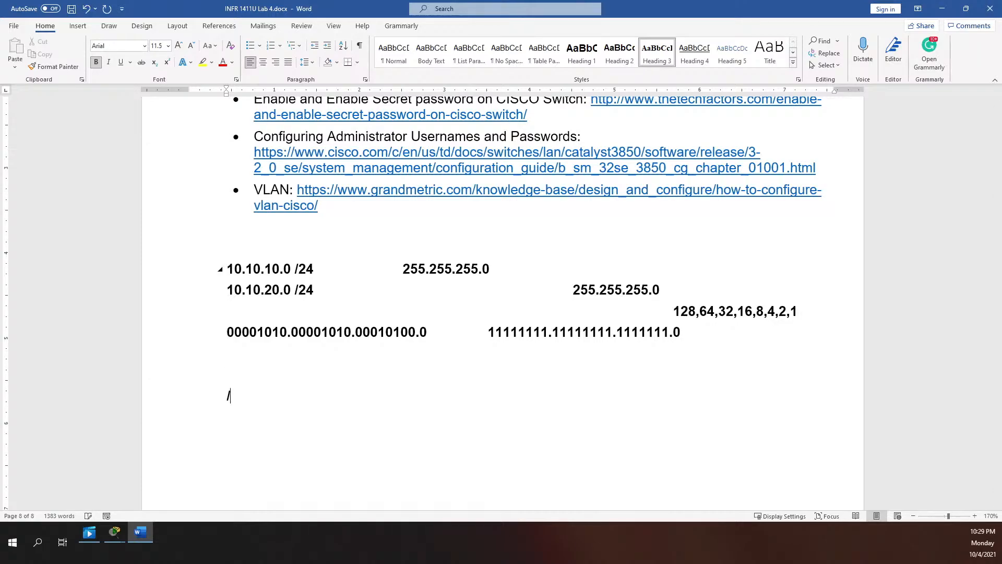
{"action": "key", "text": "BackSpace"}
{"action": "type", "text": "Class A /7"}
{"action": "key", "text": "BackSpace"}
{"action": "type", "text": "8Class B /"}
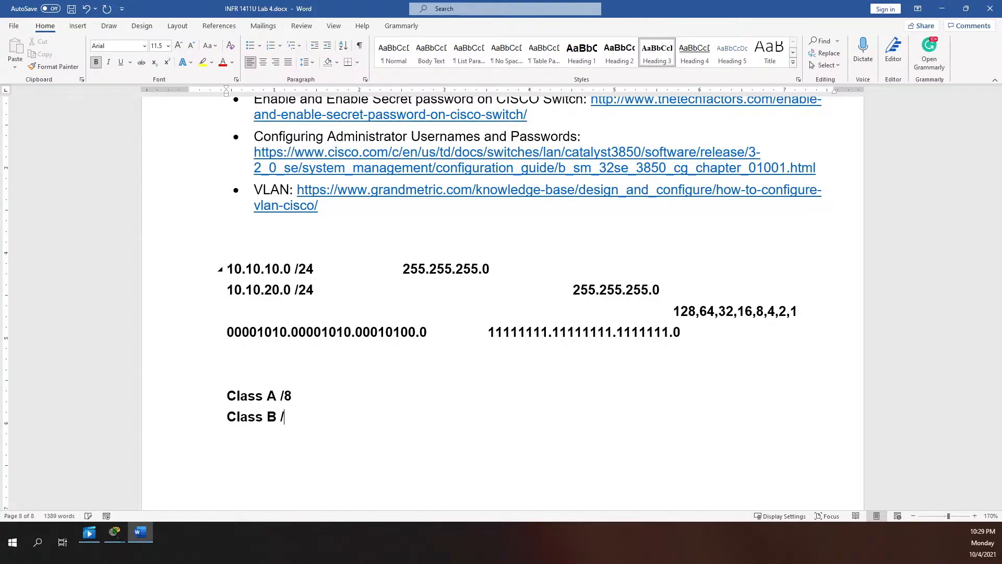
{"action": "type", "text": "16"}
{"action": "type", "text": "Class C /"}
{"action": "type", "text": "21"}
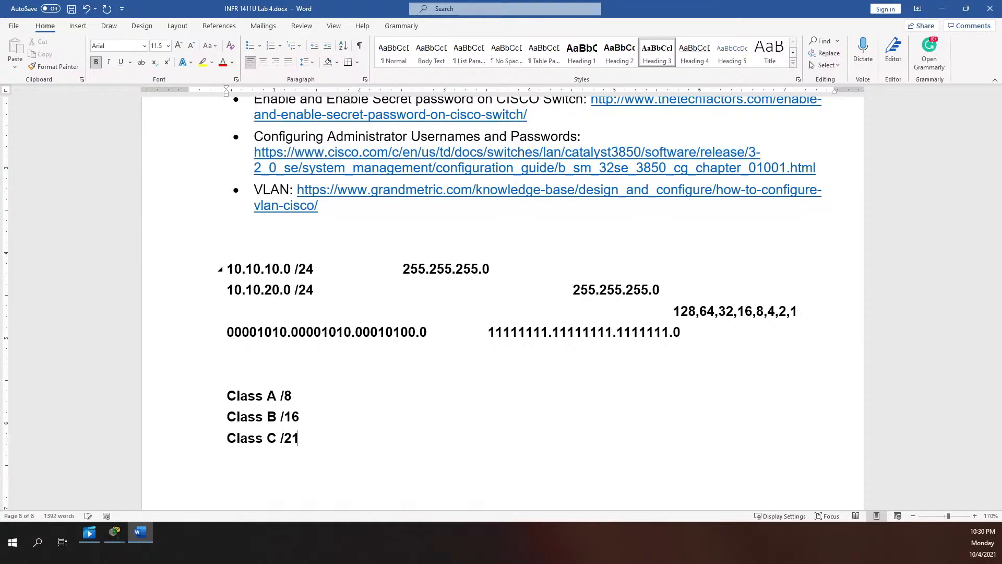
{"action": "key", "text": "BackSpace"}
{"action": "type", "text": "4"}
Add the masks 255.0.0.0, 255.255.0.0 and 255.255.255.0 beside Classes A, B and C
{"action": "double_click", "coordinate": [385, 393]}
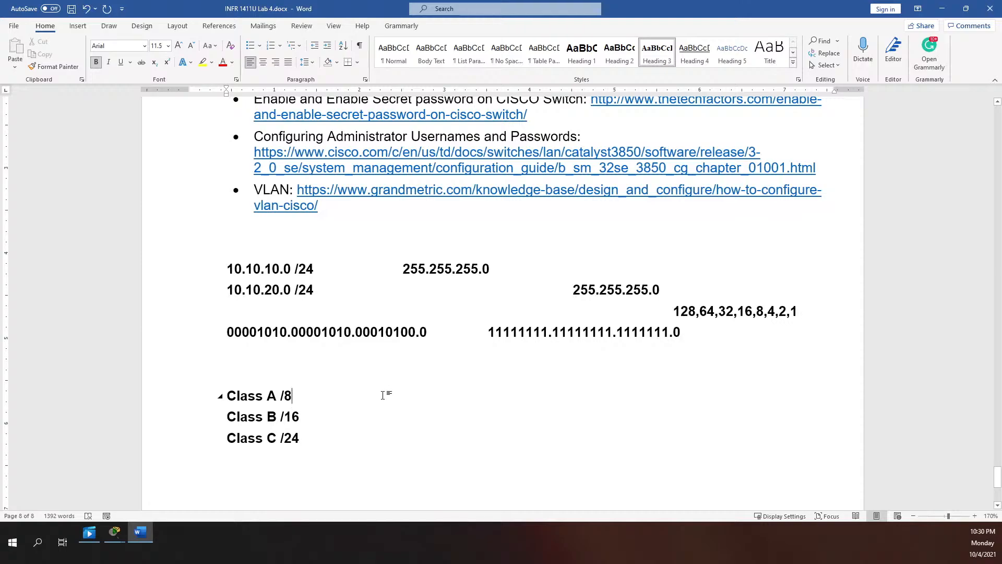
{"action": "type", "text": "255.25"}
{"action": "key", "text": "BackSpace"}
{"action": "key", "text": "BackSpace"}
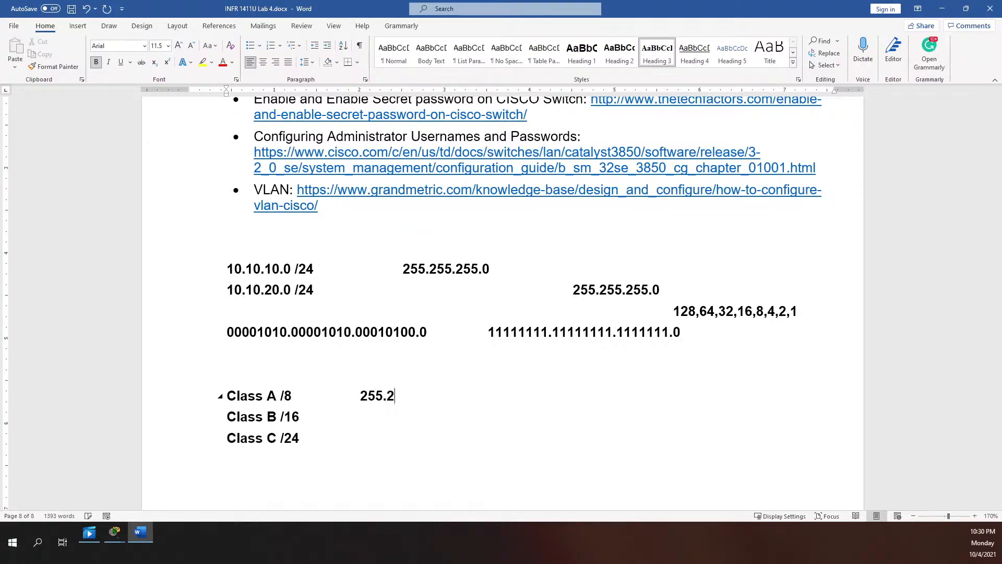
{"action": "type", "text": "9."}
{"action": "key", "text": "BackSpace"}
{"action": "key", "text": "BackSpace"}
{"action": "type", "text": "0.0.0"}
{"action": "double_click", "coordinate": [352, 427]}
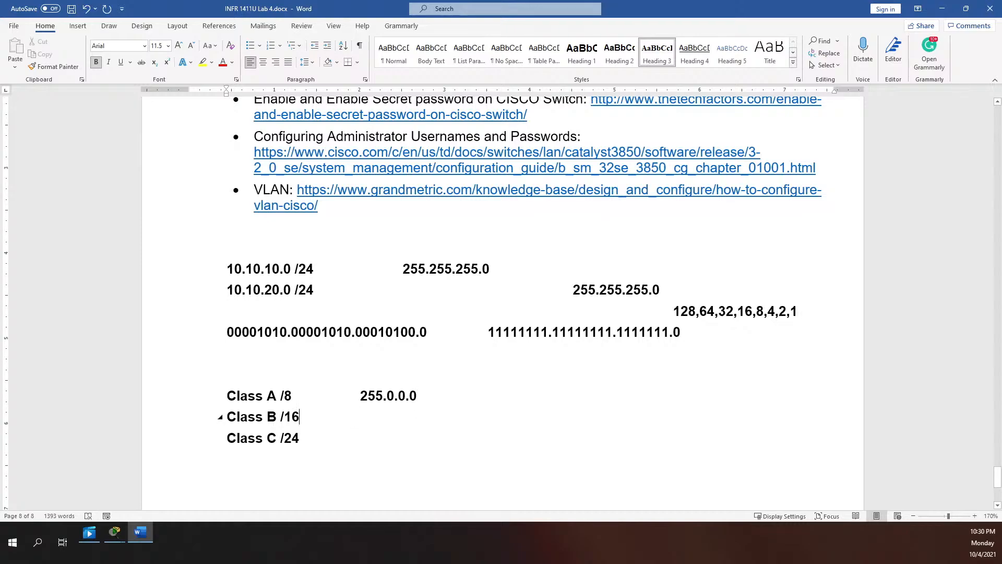
{"action": "type", "text": "255.255.0.0"}
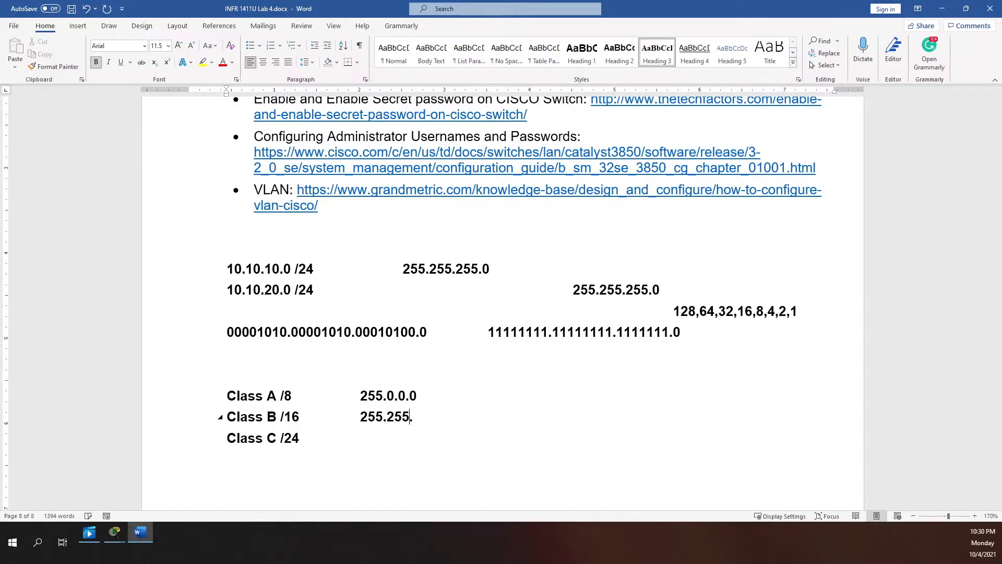
{"action": "double_click", "coordinate": [335, 437]}
{"action": "type", "text": "255.255.255.0"}
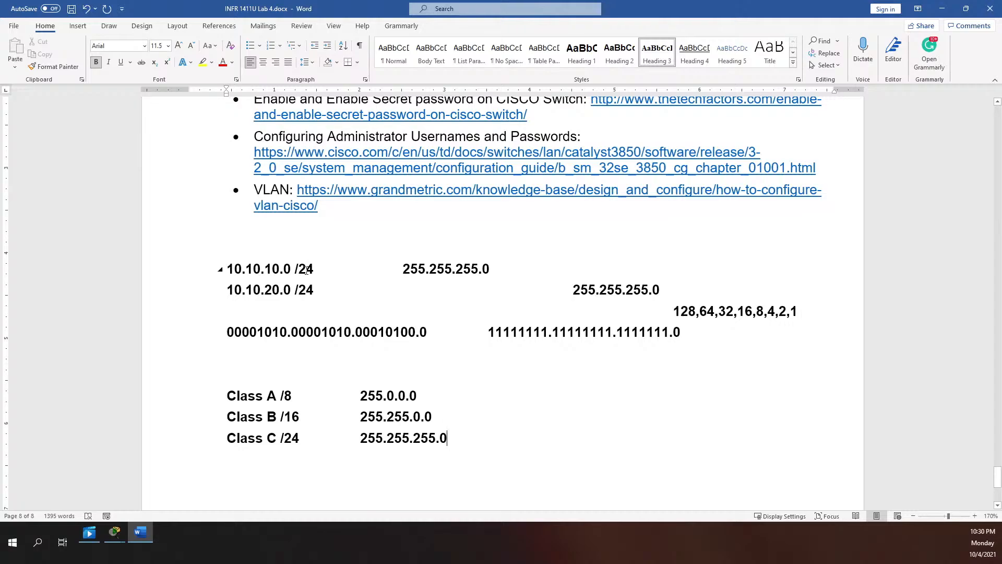
Highlight the /24 prefix of 10.10.10.0 and the last octet of the Class C mask
{"action": "mouse_move", "coordinate": [295, 269]}
{"action": "left_mouse_down"}
{"action": "mouse_move", "coordinate": [306, 268]}
{"action": "mouse_move", "coordinate": [294, 268]}
{"action": "left_mouse_up"}
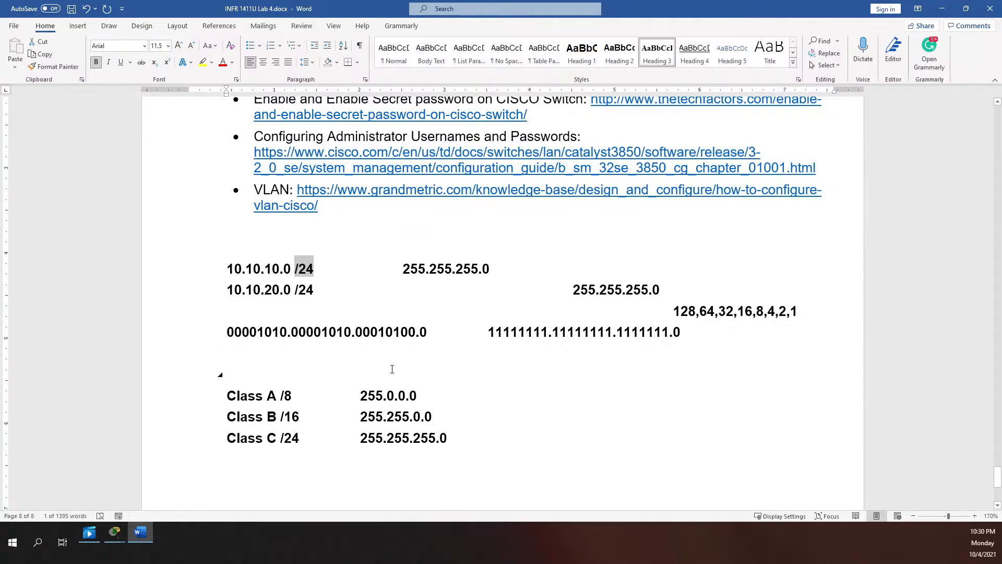
{"action": "left_click", "coordinate": [506, 438]}
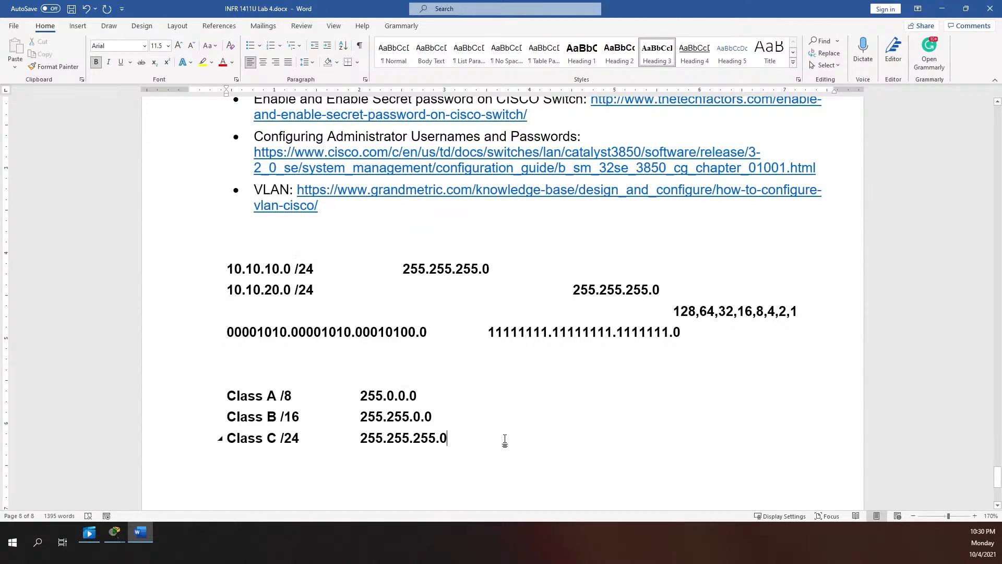
{"action": "left_click_drag", "start_coordinate": [439, 437], "coordinate": [452, 437]}
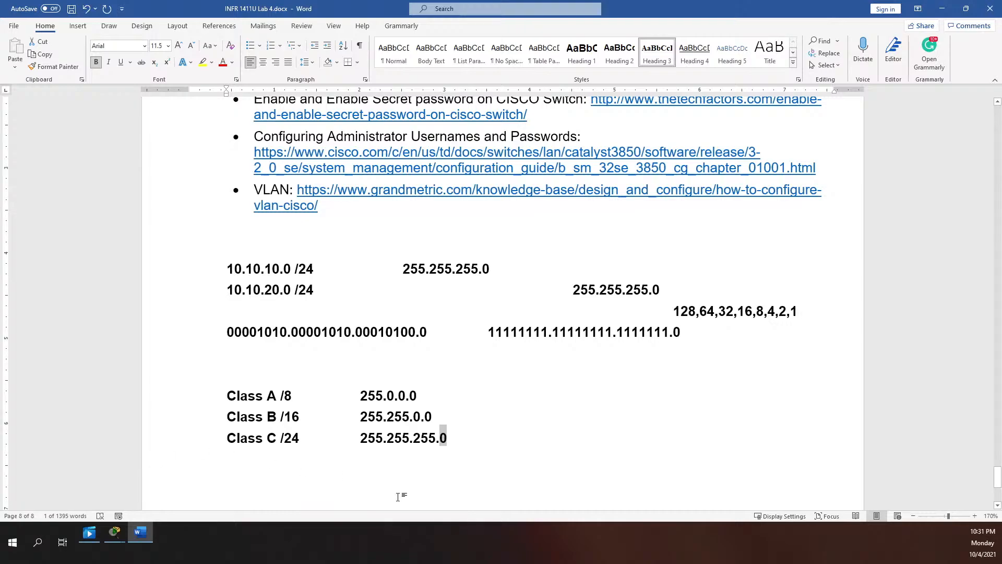
Add '254 2ⁿ-2' after a tab on the Class C line, with n as a superscript
{"action": "left_click", "coordinate": [467, 440]}
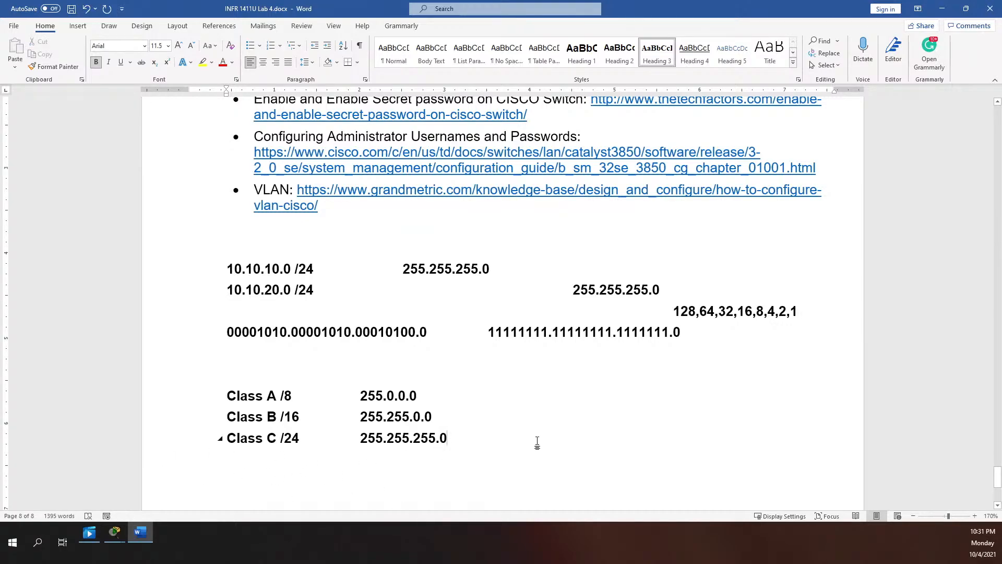
{"action": "key", "text": "Tab"}
{"action": "type", "text": "2"}
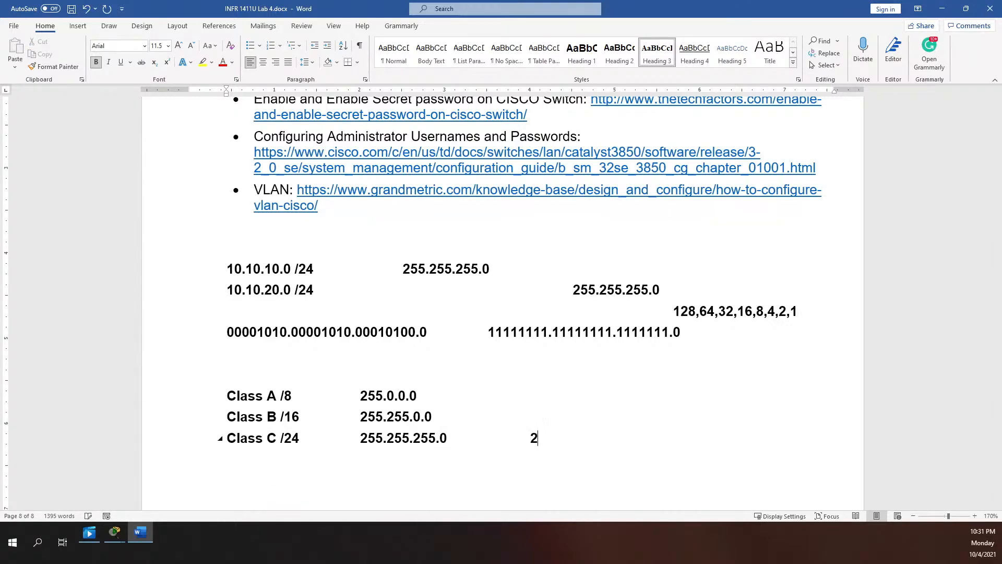
{"action": "type", "text": "54 2"}
{"action": "key", "text": "ctrl+shift+equal"}
{"action": "key", "text": "ctrl+shift+n"}
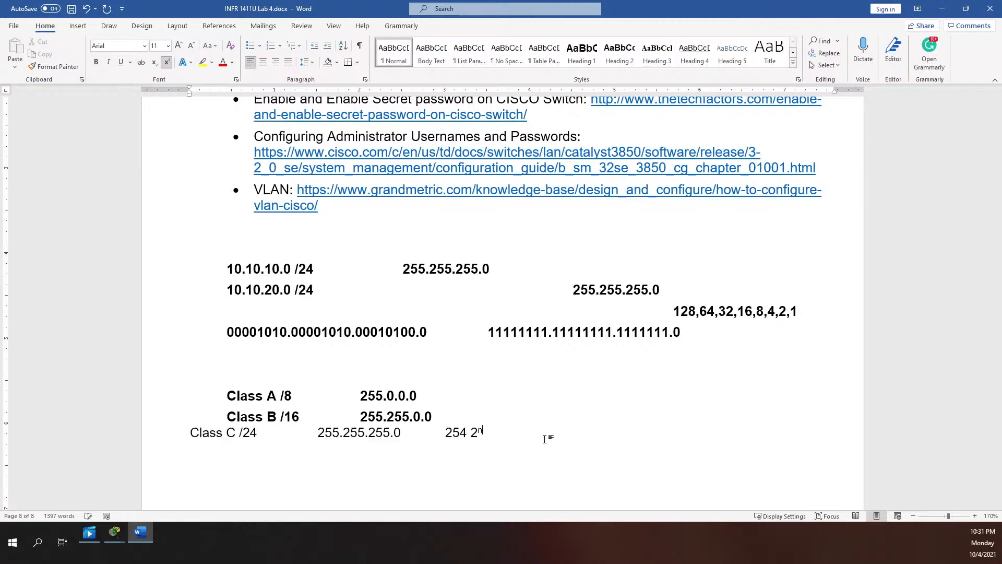
{"action": "key", "text": "ctrl+z"}
{"action": "type", "text": "-"}
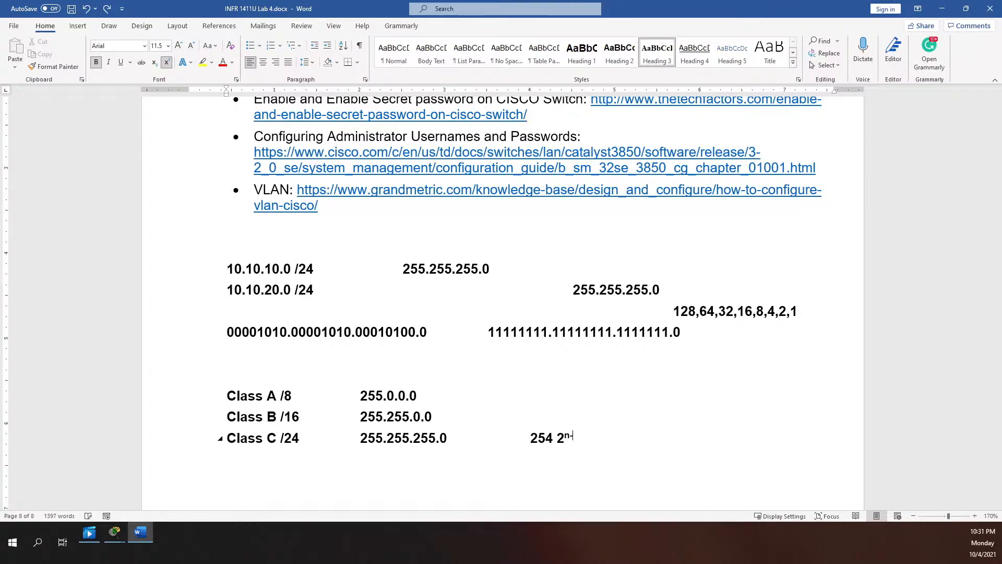
{"action": "key", "text": "BackSpace"}
{"action": "left_click", "coordinate": [166, 61]}
{"action": "type", "text": "-2"}
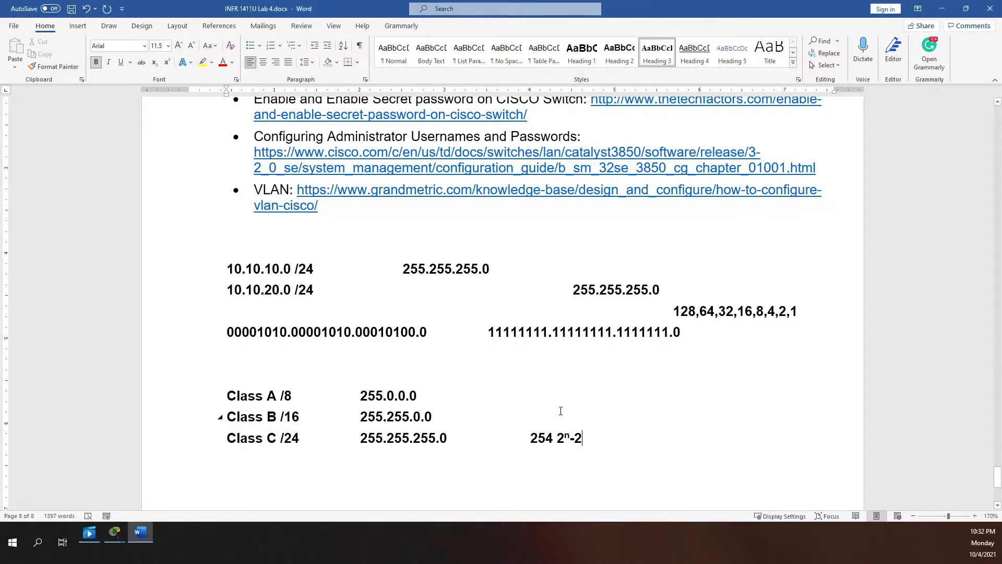
Enter usable host counts of 65534 for Class B and 16,777,214 for Class A
{"action": "key", "text": "Tab"}
{"action": "key", "text": "Tab"}
{"action": "key", "text": "Tab"}
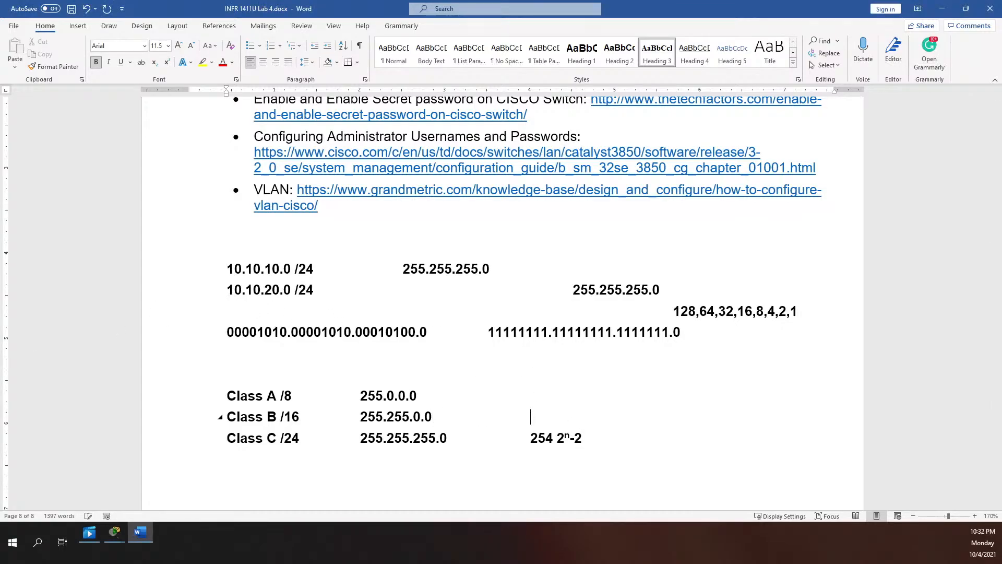
{"action": "type", "text": "65534"}
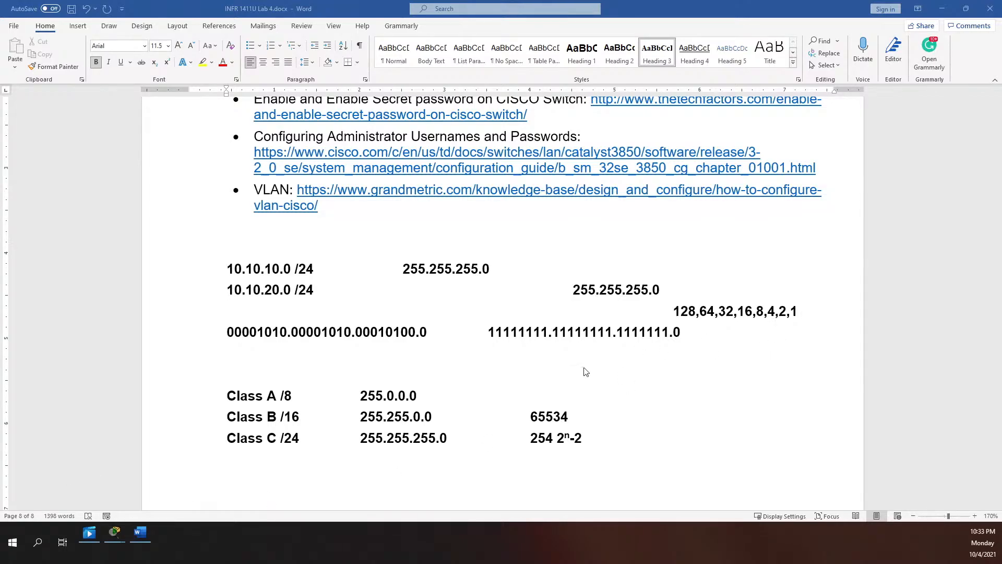
{"action": "left_click", "coordinate": [470, 395]}
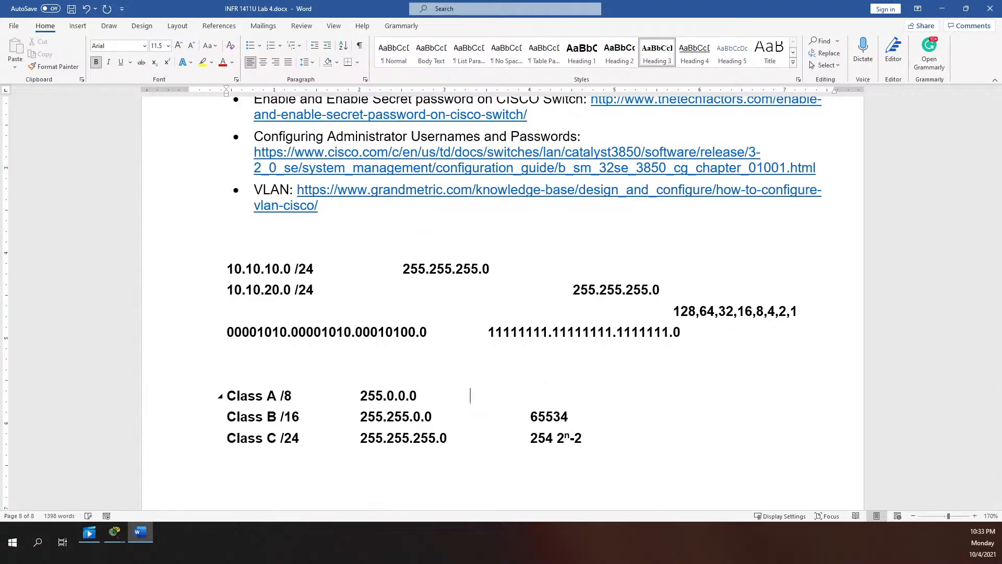
{"action": "type", "text": "16,"}
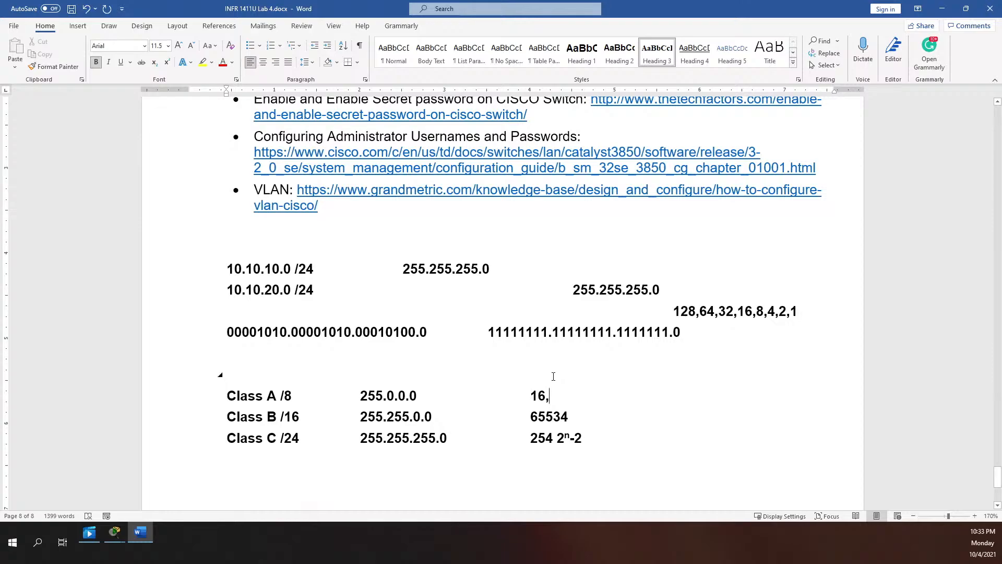
{"action": "type", "text": "777"}
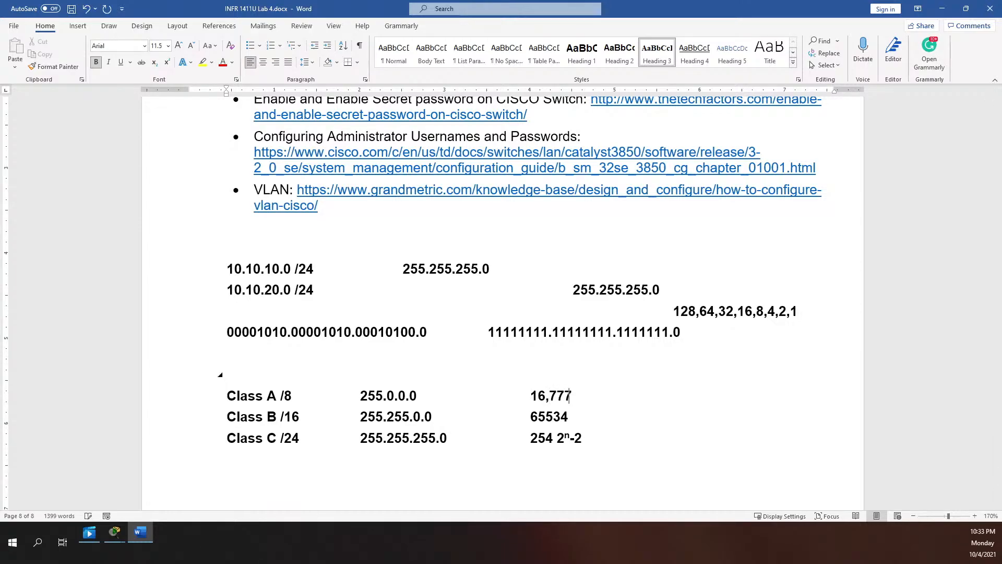
{"action": "type", "text": "215"}
{"action": "key", "text": "BackSpace"}
{"action": "type", "text": "4"}
{"action": "key", "text": "BackSpace"}
{"action": "key", "text": "BackSpace"}
{"action": "key", "text": "BackSpace"}
{"action": "type", "text": ",214"}
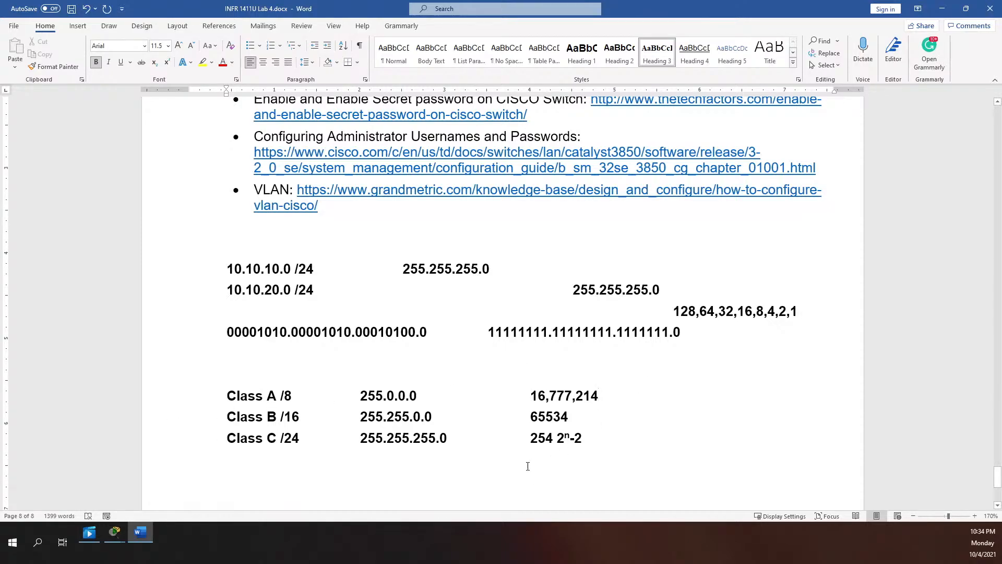
Type the first-octet ranges 0-126, 128-191 and 192.-223 below the Class C line
{"action": "scroll", "coordinate": [440, 420], "scroll_direction": "down", "scroll_amount": 2}
{"action": "scroll", "coordinate": [440, 419], "scroll_direction": "down", "scroll_amount": 2}
{"action": "scroll", "coordinate": [405, 299], "scroll_direction": "up", "scroll_amount": 1}
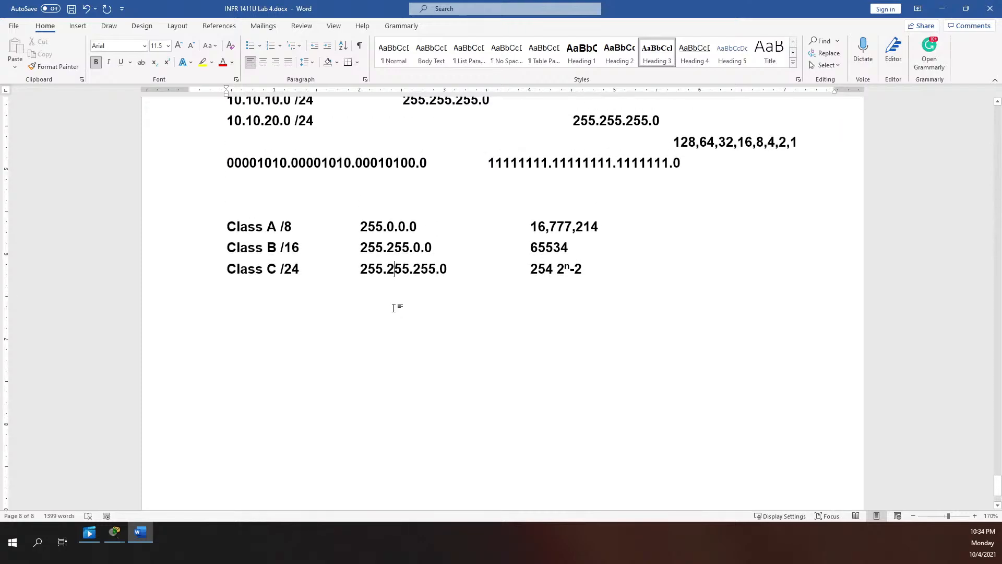
{"action": "key", "text": "Return"}
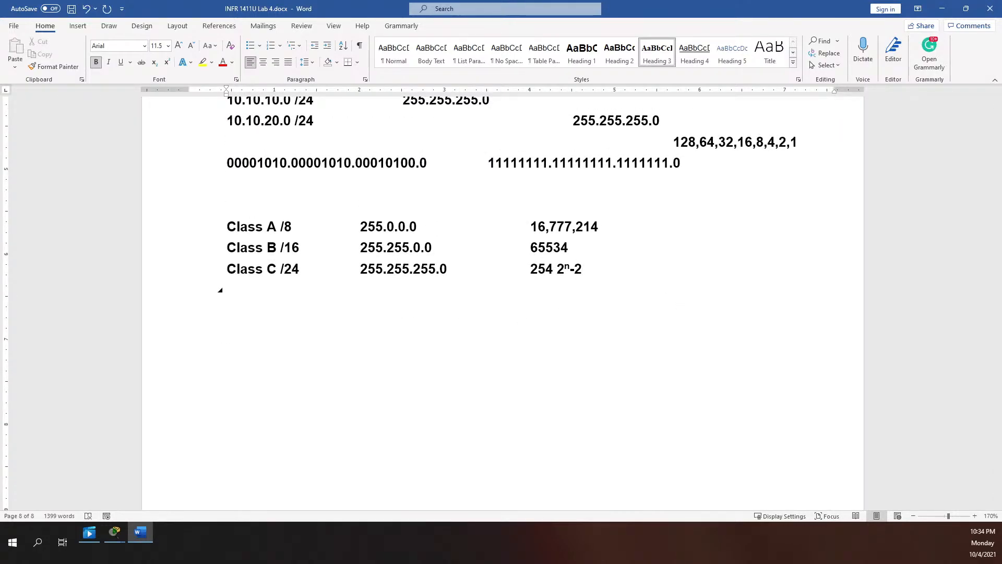
{"action": "type", "text": "0-126"}
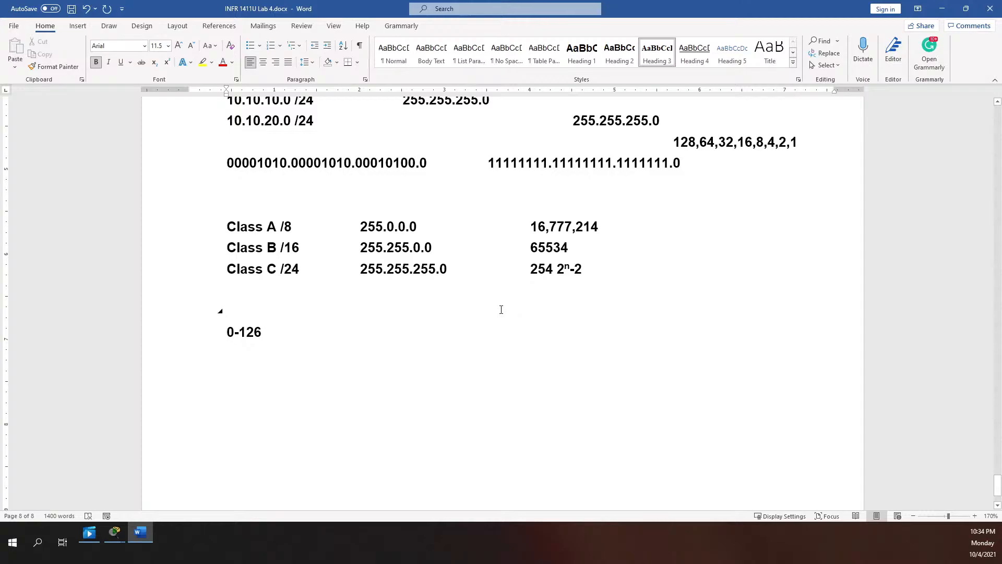
{"action": "type", "text": "128"}
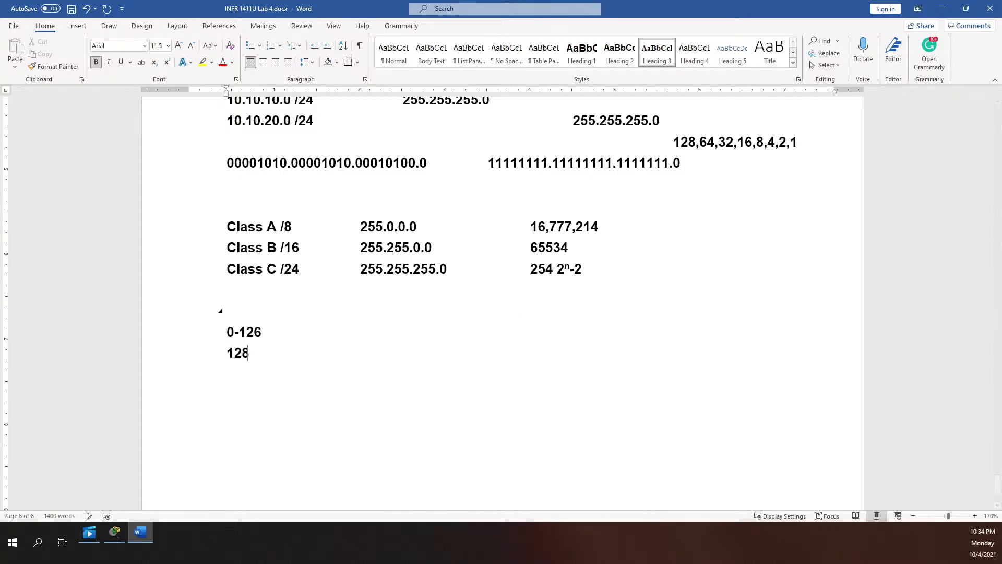
{"action": "type", "text": ".191"}
{"action": "key", "text": "BackSpace"}
{"action": "key", "text": "BackSpace"}
{"action": "key", "text": "BackSpace"}
{"action": "key", "text": "BackSpace"}
{"action": "type", "text": "-191"}
{"action": "key", "text": "Return"}
{"action": "type", "text": "192."}
{"action": "type", "text": "22"}
{"action": "key", "text": "BackSpace"}
{"action": "key", "text": "BackSpace"}
{"action": "type", "text": "-224"}
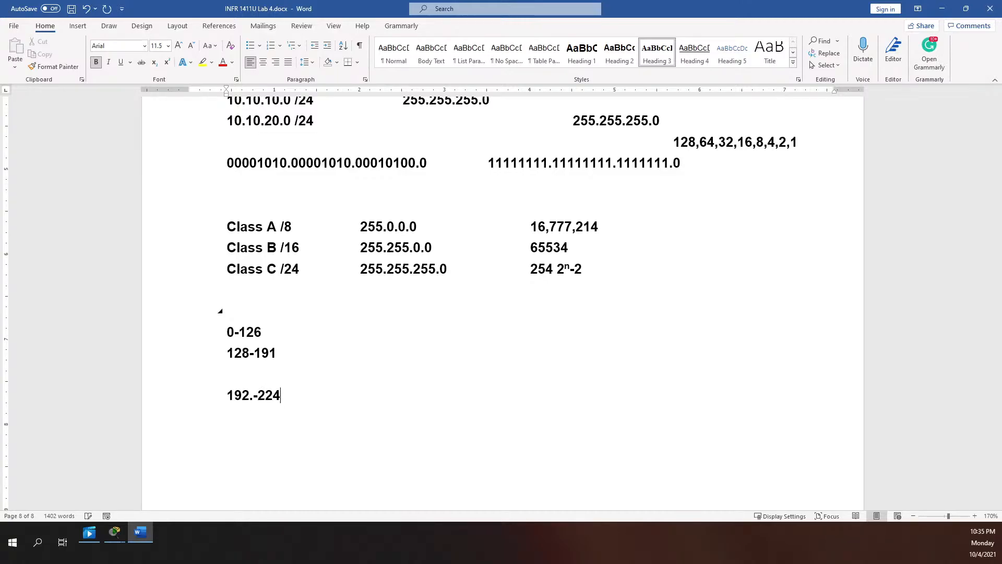
{"action": "key", "text": "BackSpace"}
{"action": "type", "text": "3"}
Remove the blank line between the ranges and add '127 - Loopback' after 0-126
{"action": "left_click", "coordinate": [285, 365]}
{"action": "key", "text": "BackSpace"}
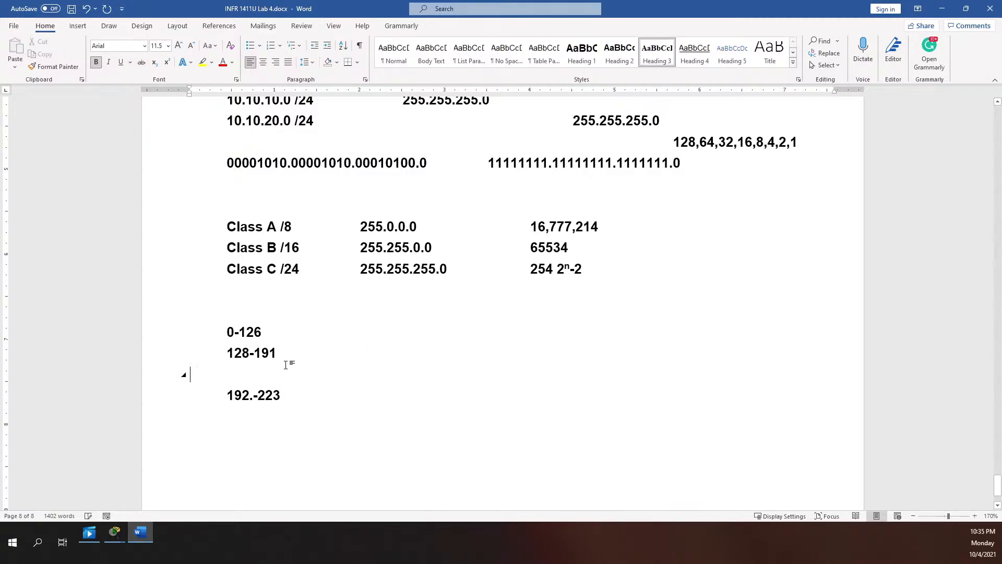
{"action": "key", "text": "BackSpace"}
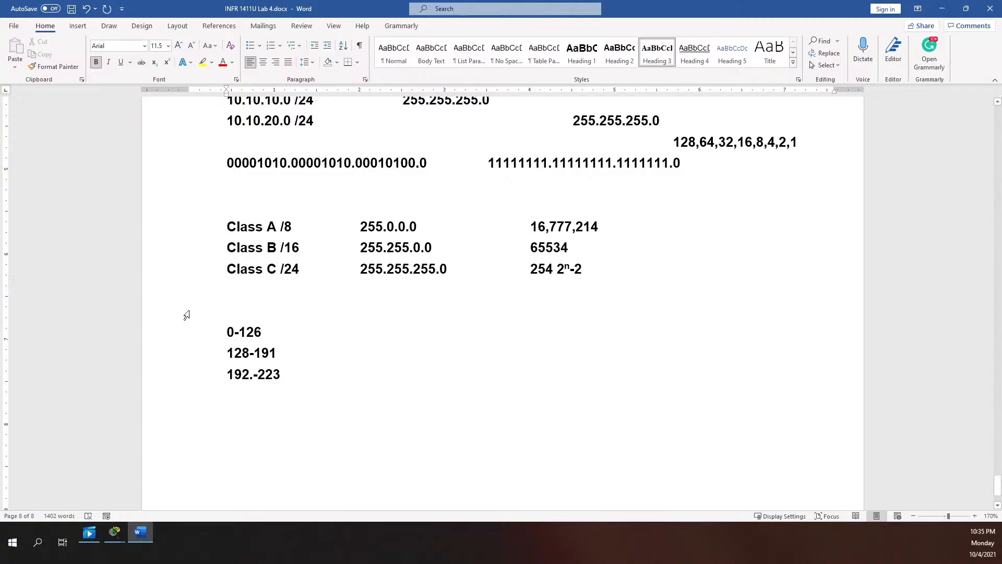
{"action": "left_click", "coordinate": [284, 332]}
{"action": "key", "text": "Return"}
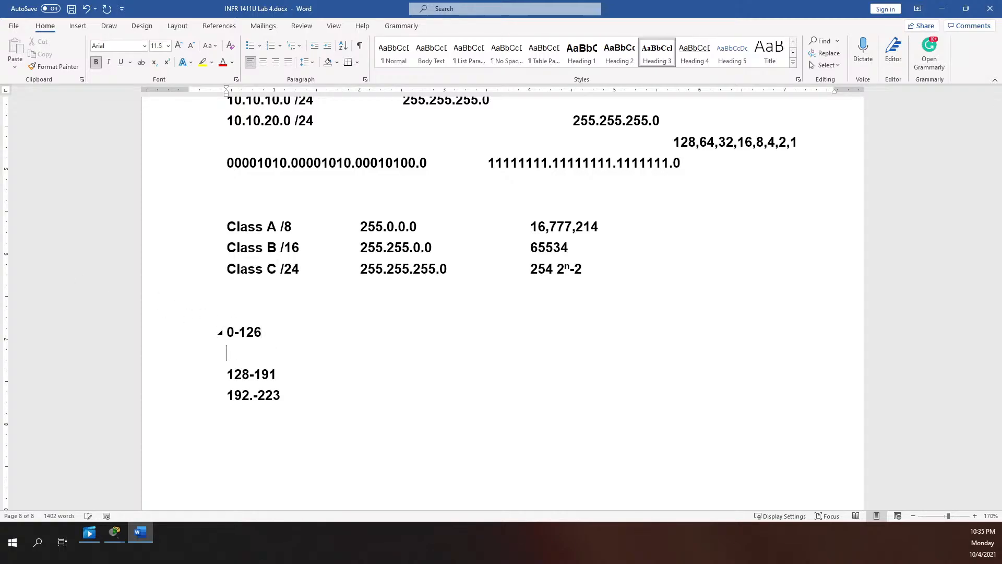
{"action": "type", "text": "127 - Loopback"}
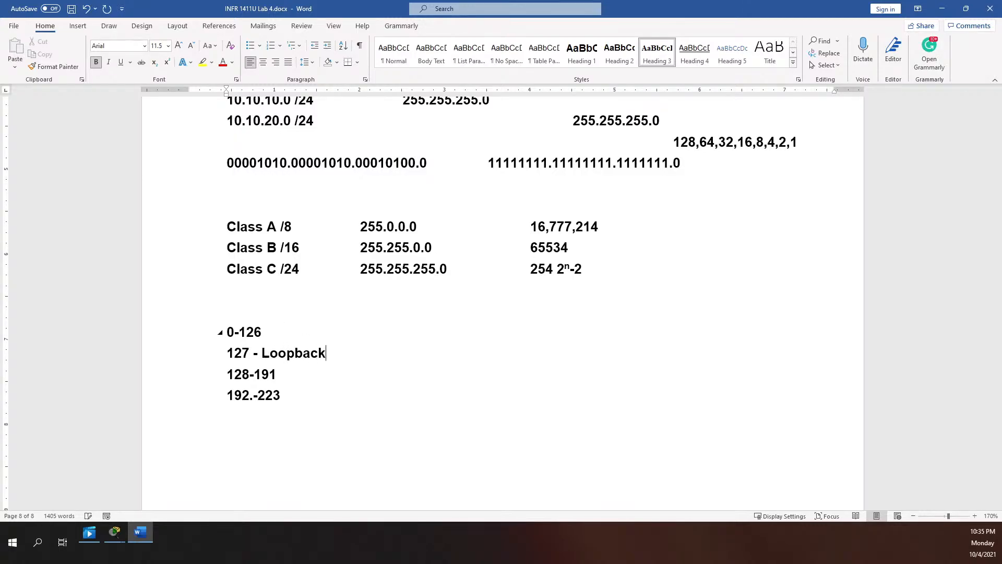